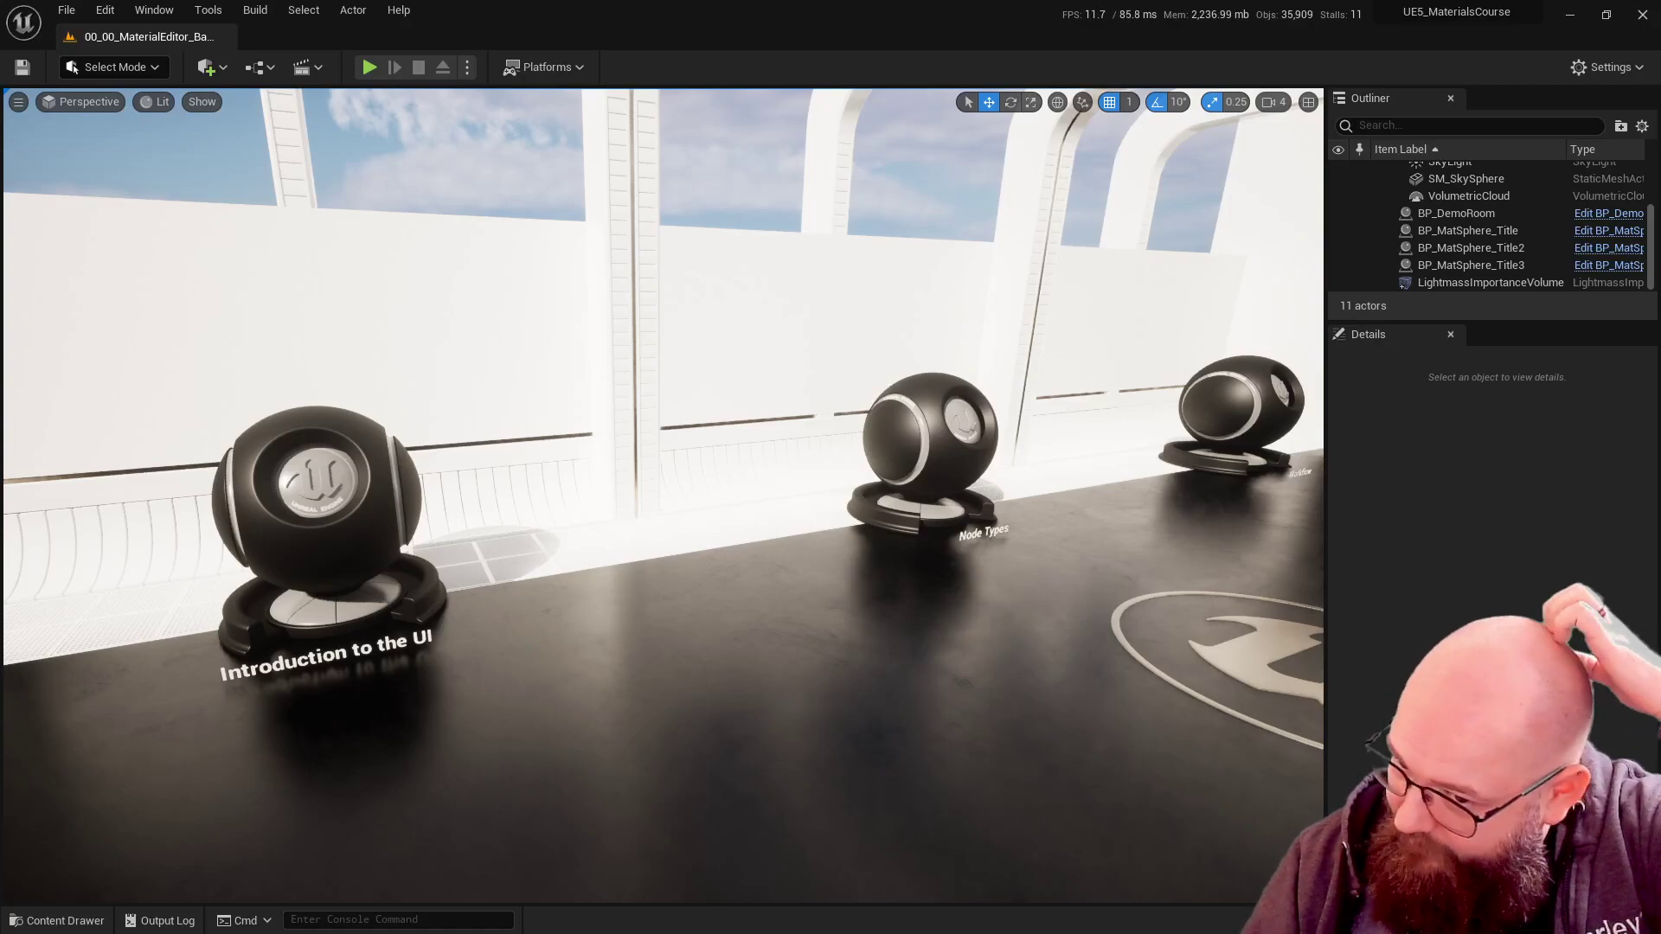
- Frame the view on the middle Node Types sphere and open its 01_NodeTypes material
{"action": "left_click", "coordinate": [935, 463]}
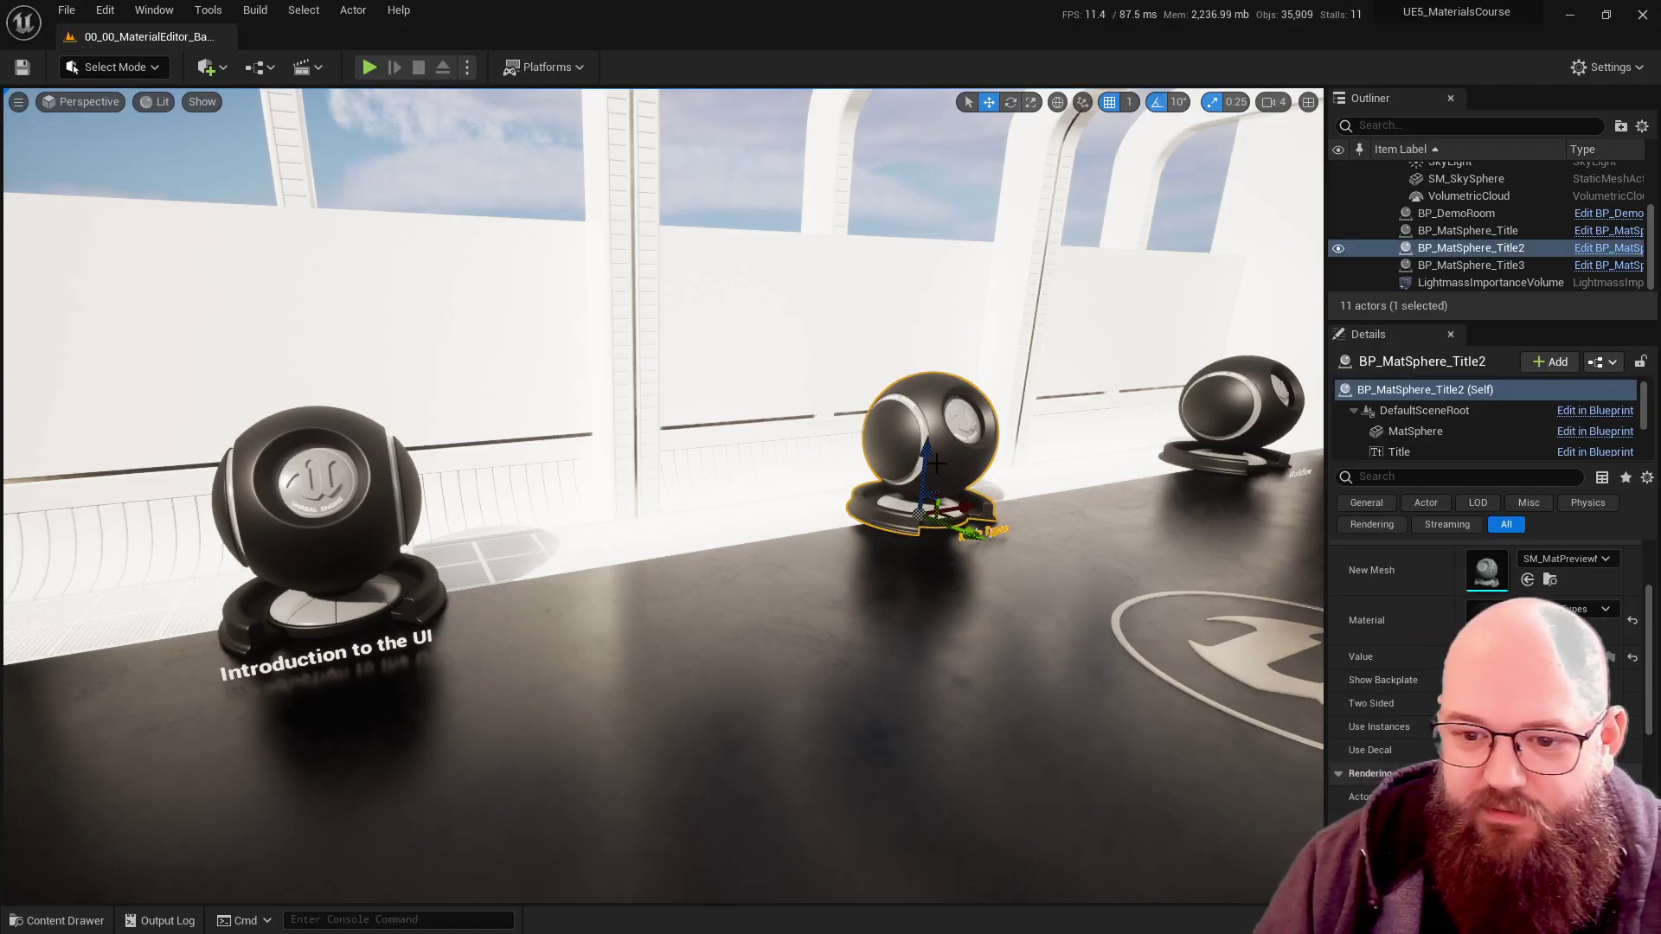
{"action": "scroll", "coordinate": [733, 350], "scroll_direction": "up", "scroll_amount": 2}
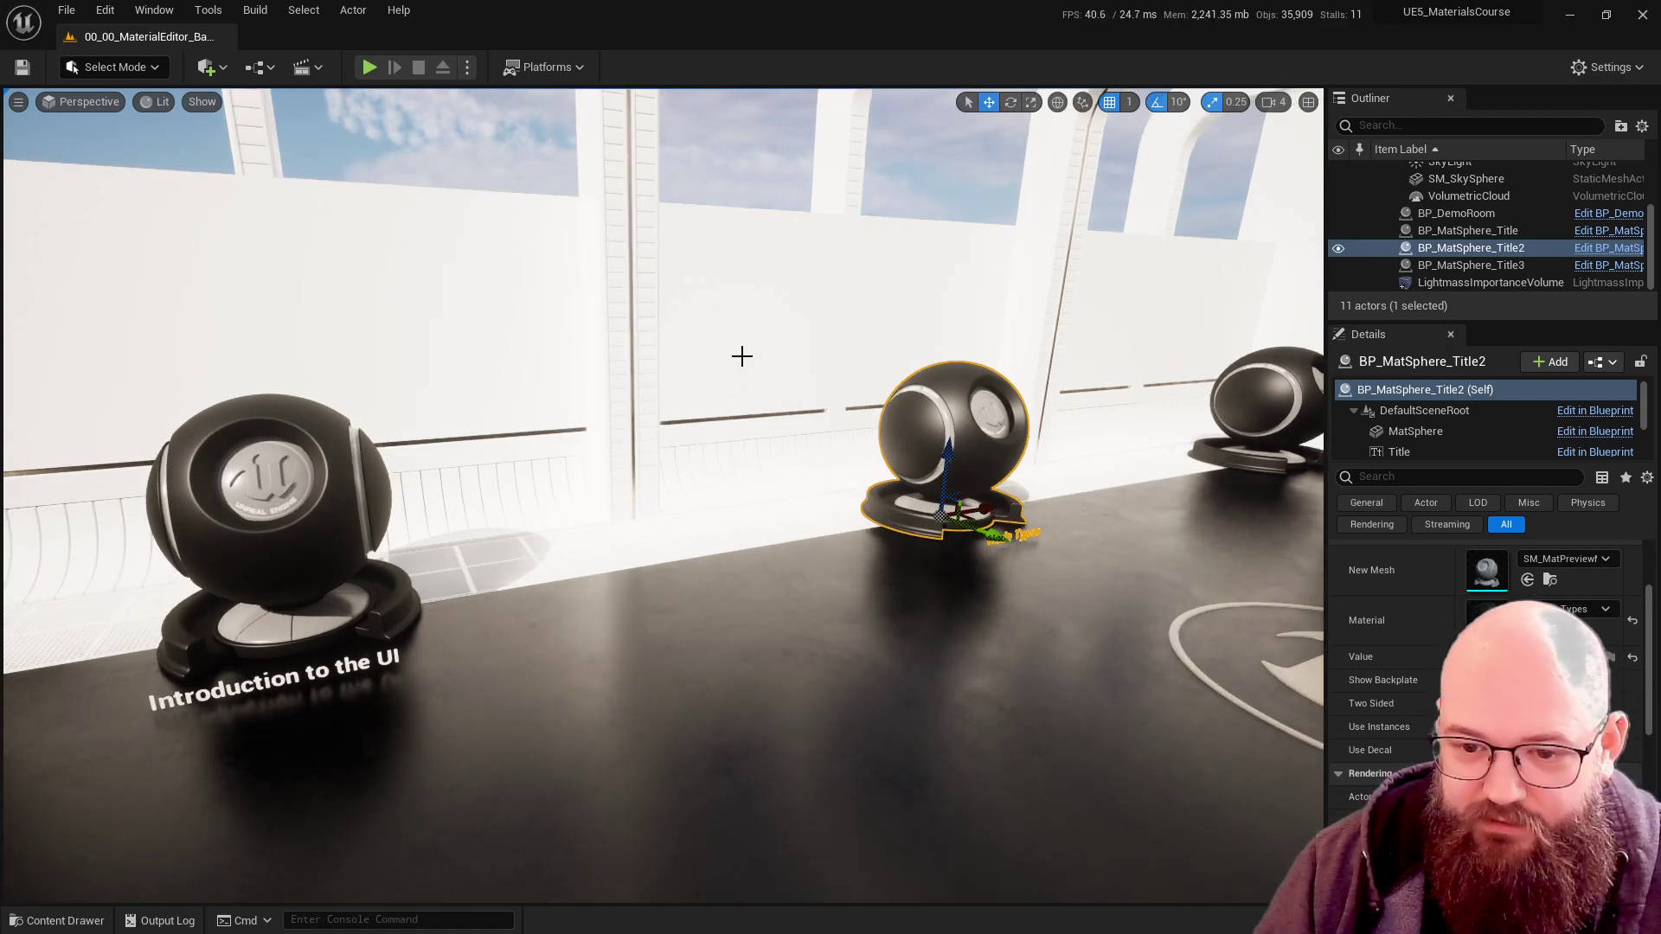
{"action": "key", "text": "f"}
{"action": "left_click", "coordinate": [742, 355]}
{"action": "key", "text": "ctrl+z"}
{"action": "double_click", "coordinate": [1486, 620]}
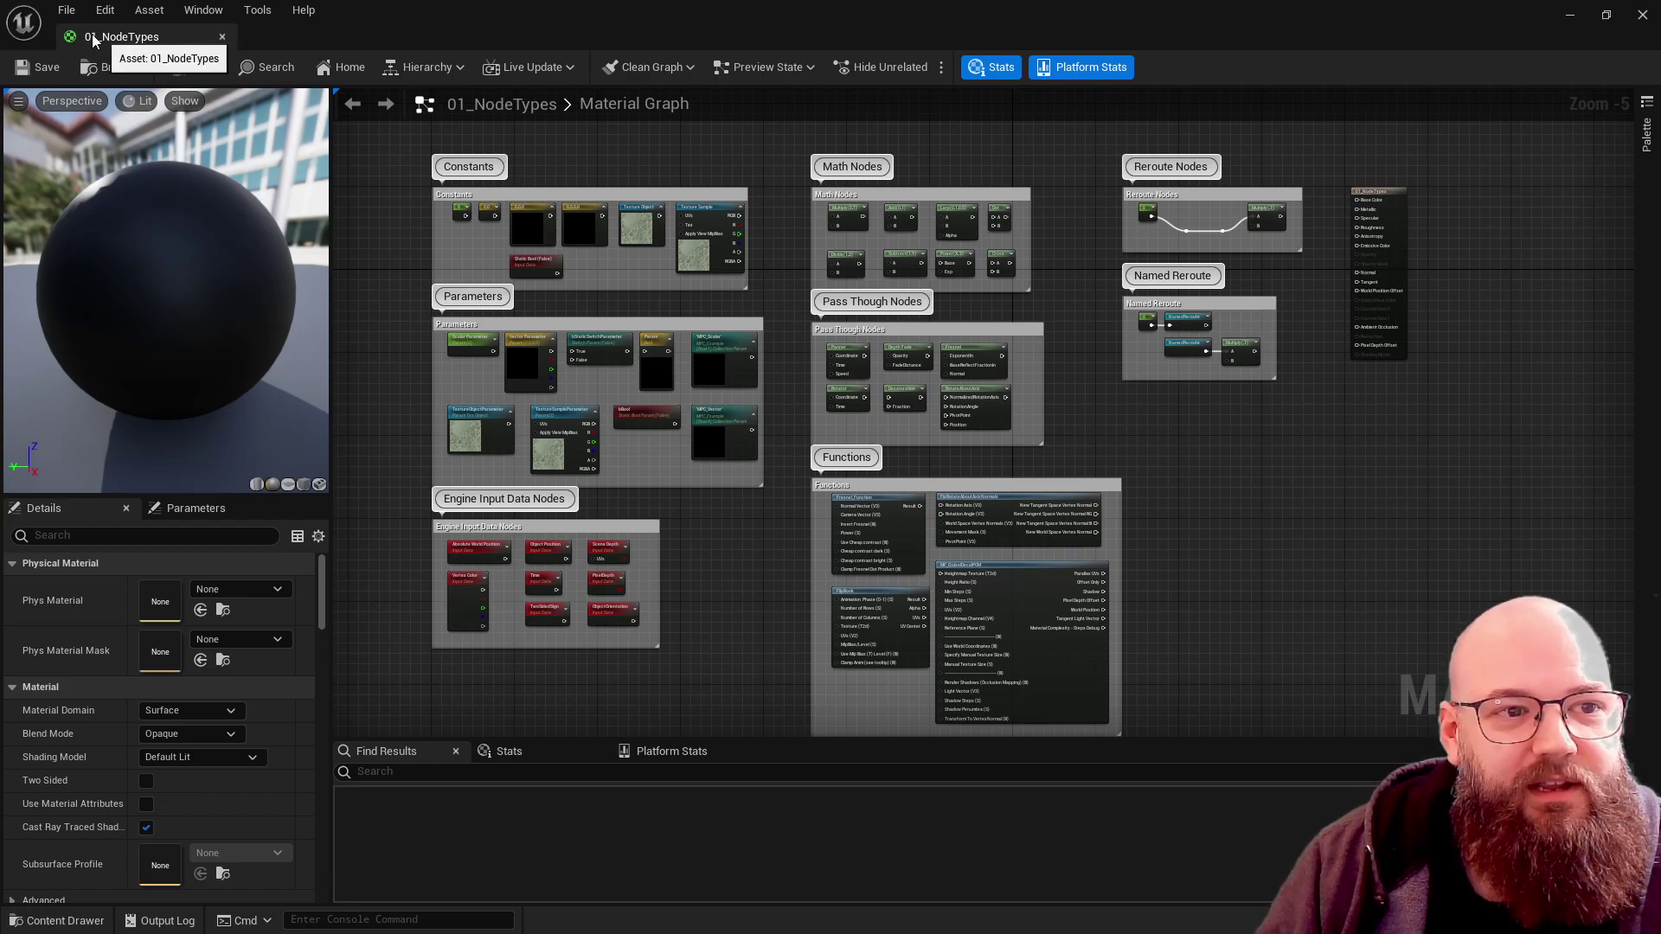
{"action": "left_click", "coordinate": [1570, 16]}
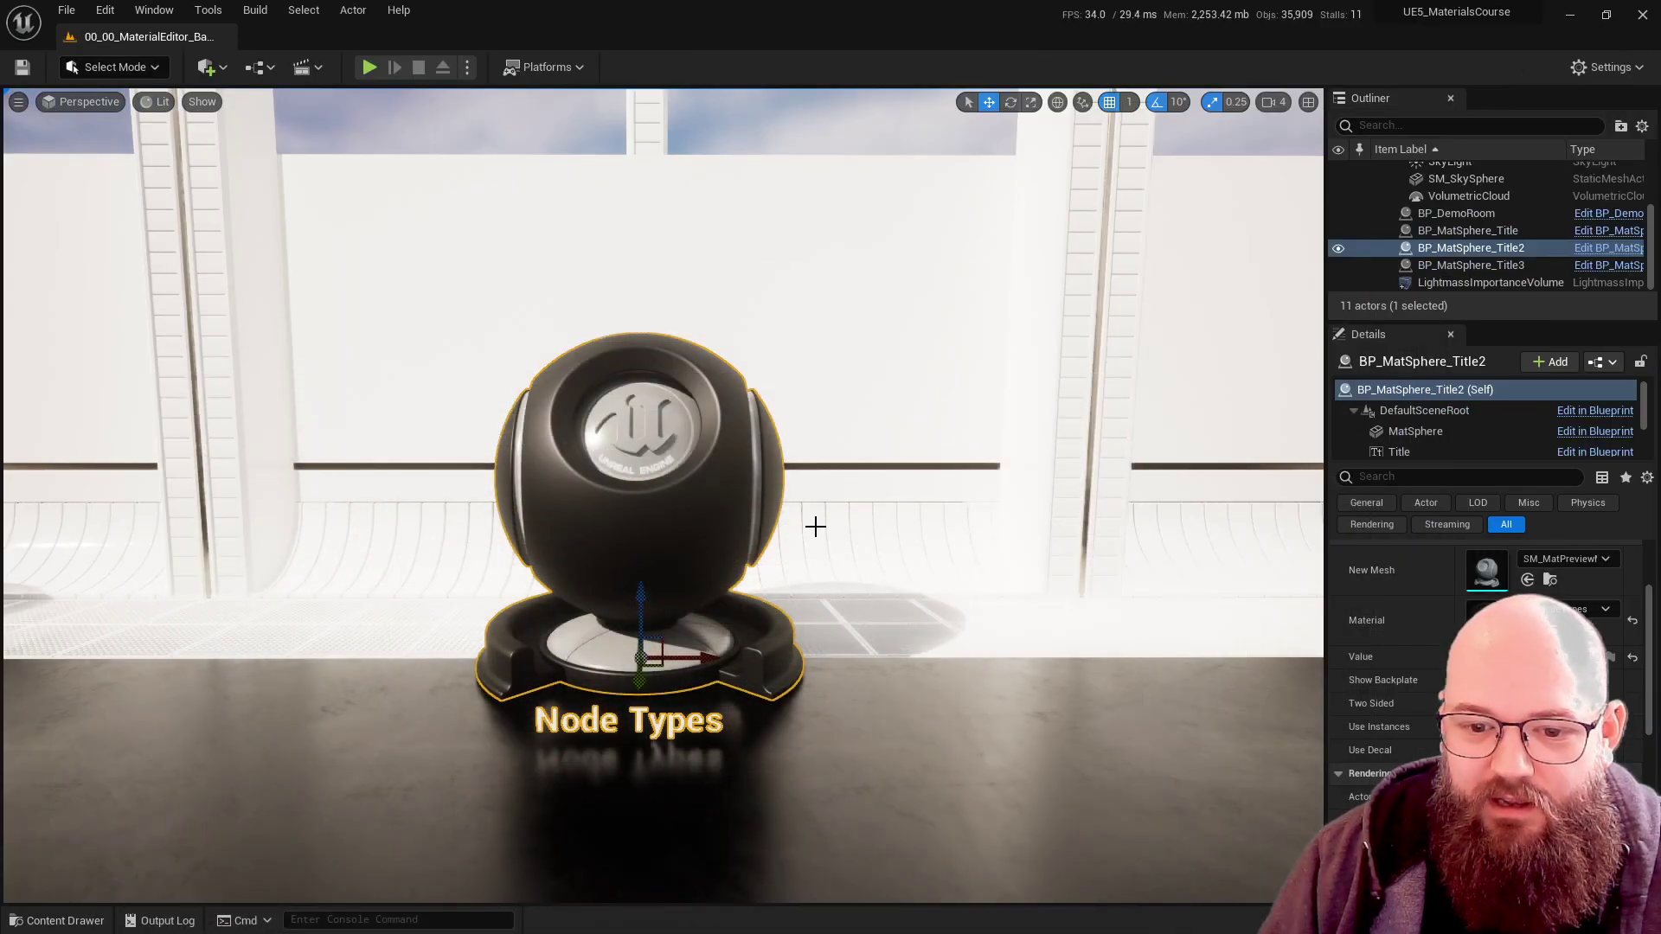
{"action": "key", "text": "alt+Tab"}
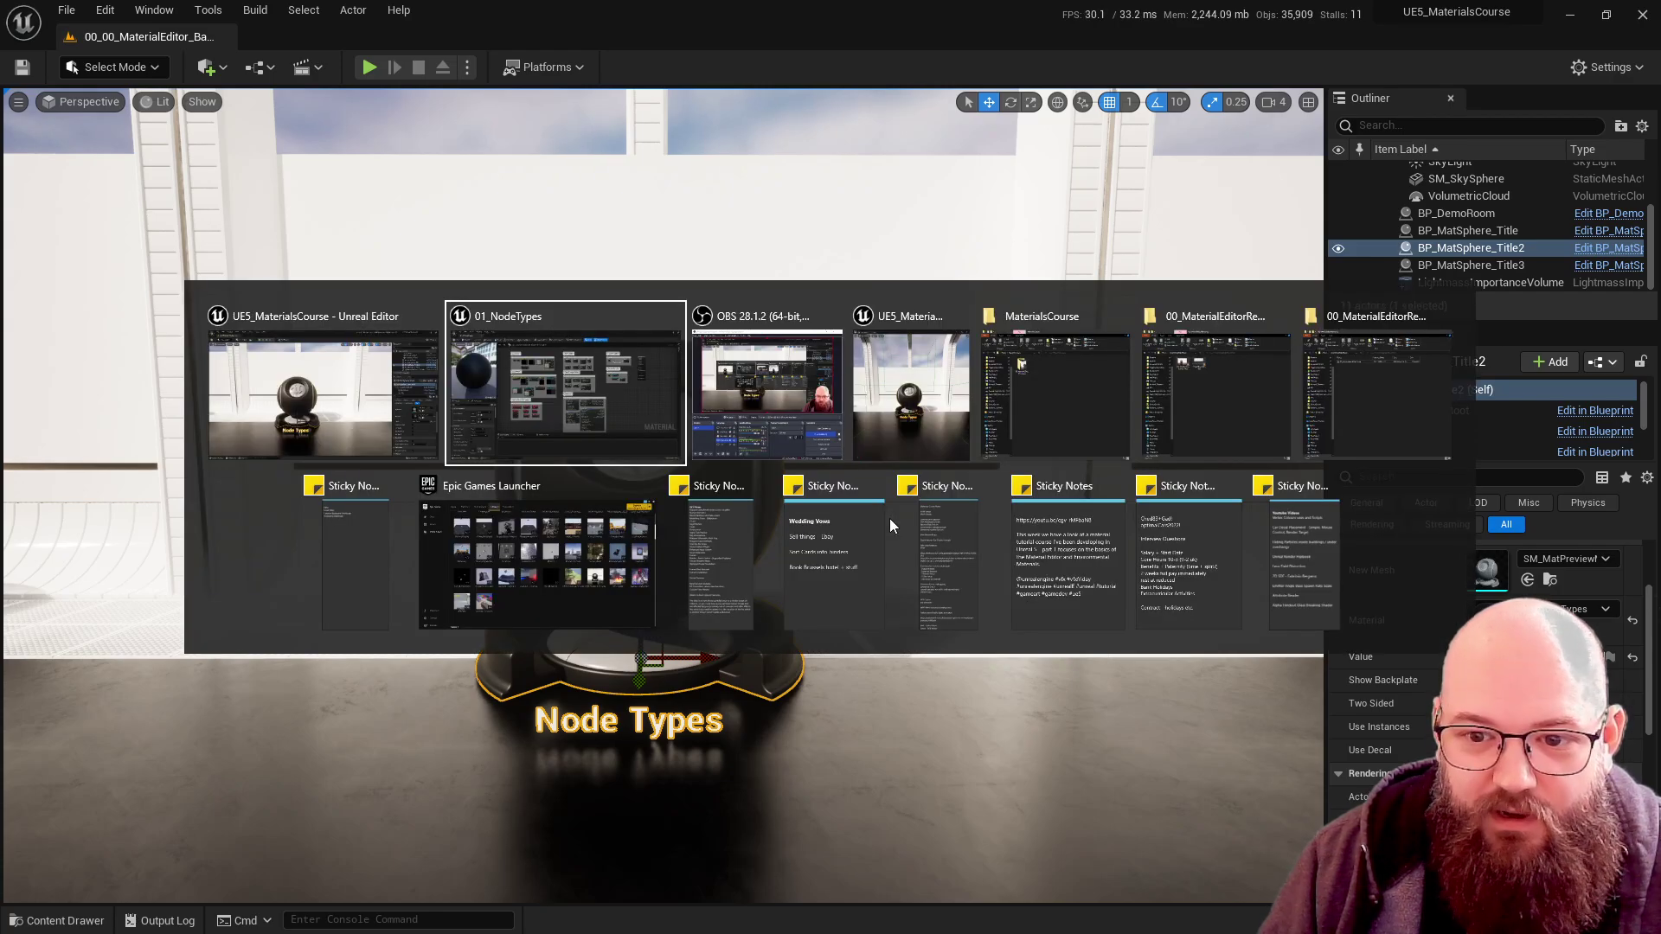
{"action": "key", "text": "alt+Tab"}
{"action": "key", "text": "alt+Tab"}
{"action": "key", "text": "alt+Tab"}
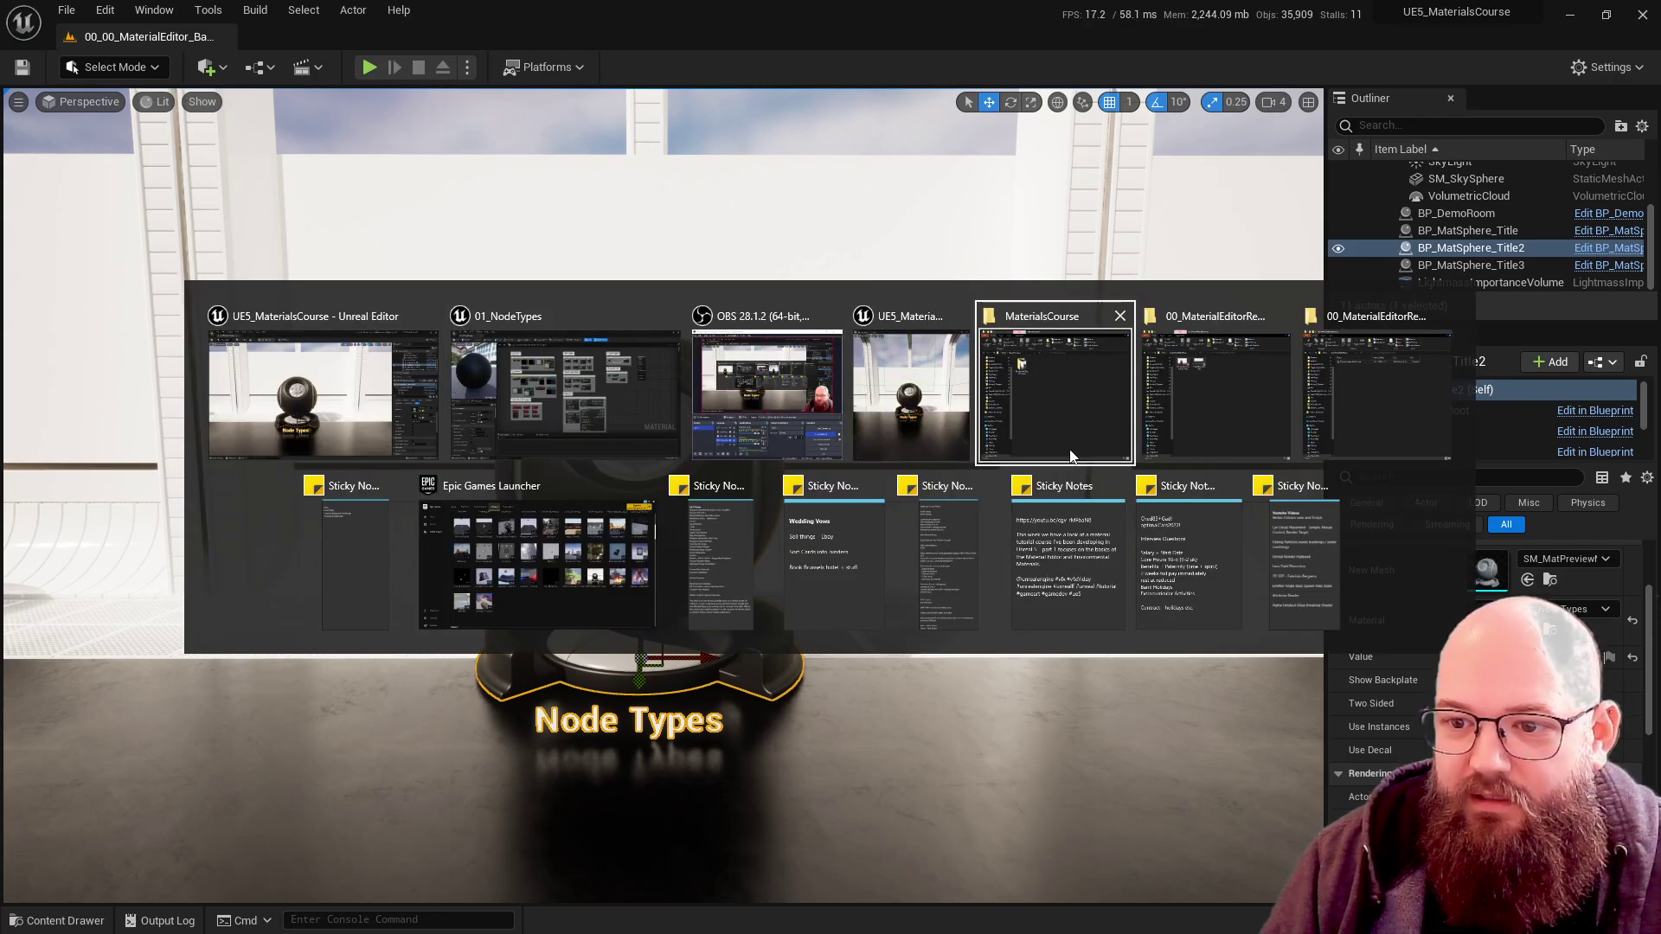
{"action": "left_click", "coordinate": [1207, 433]}
{"action": "left_click", "coordinate": [723, 304]}
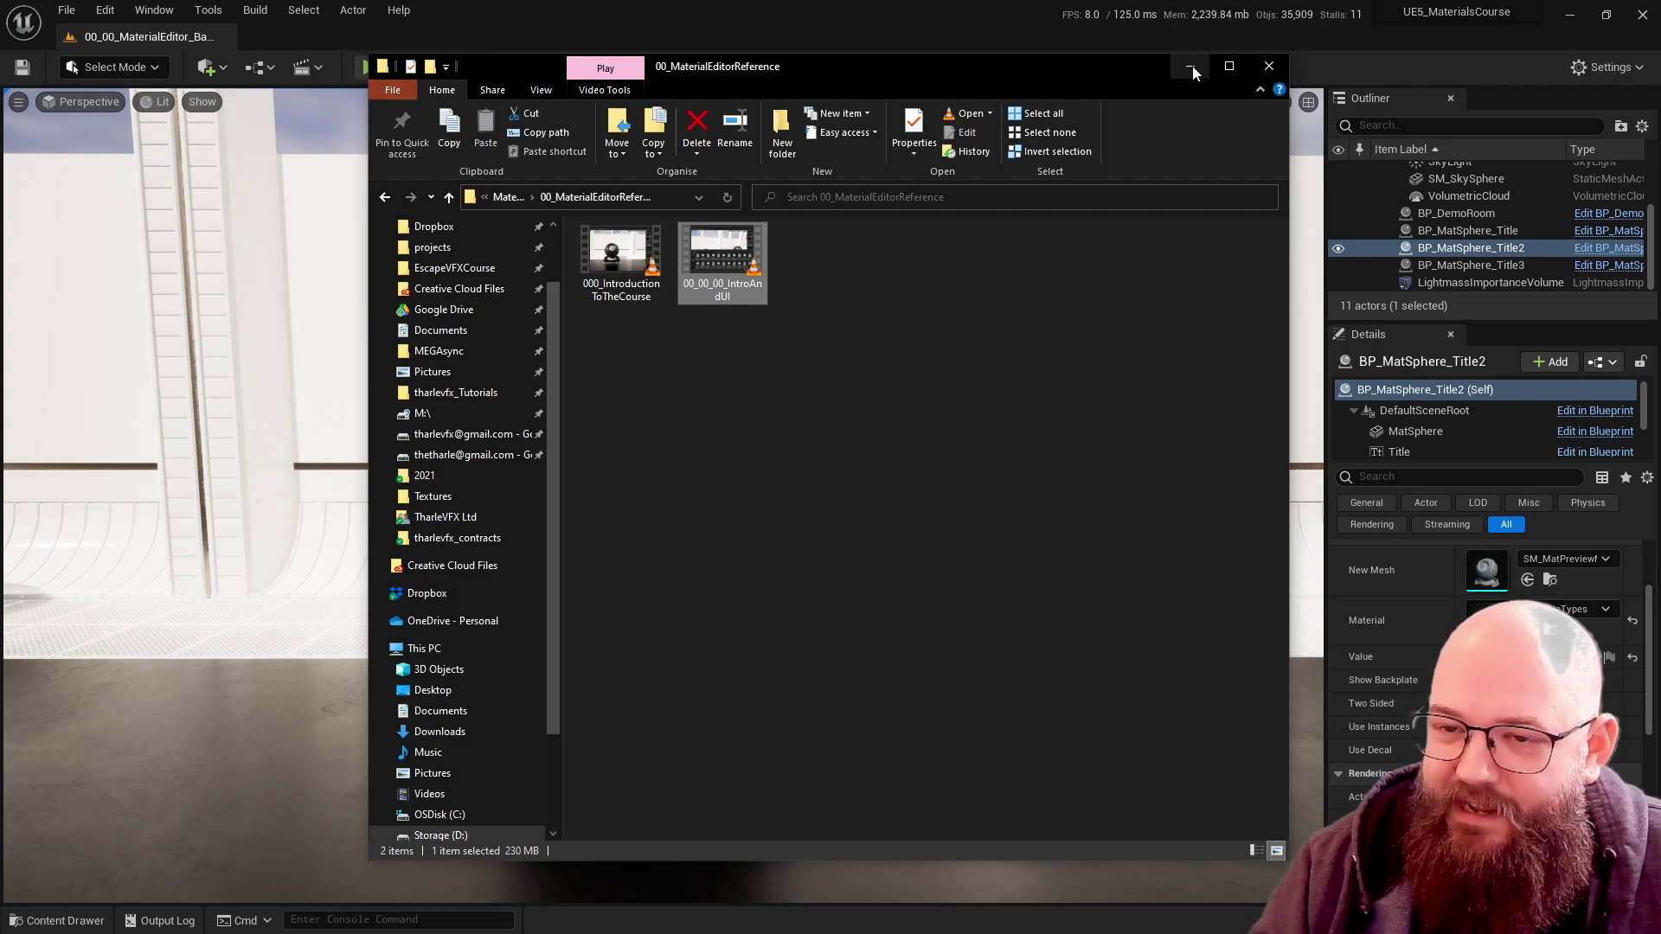
- Reselect the Node Types sphere and reopen its 01_NodeTypes material
{"action": "left_click", "coordinate": [1191, 67]}
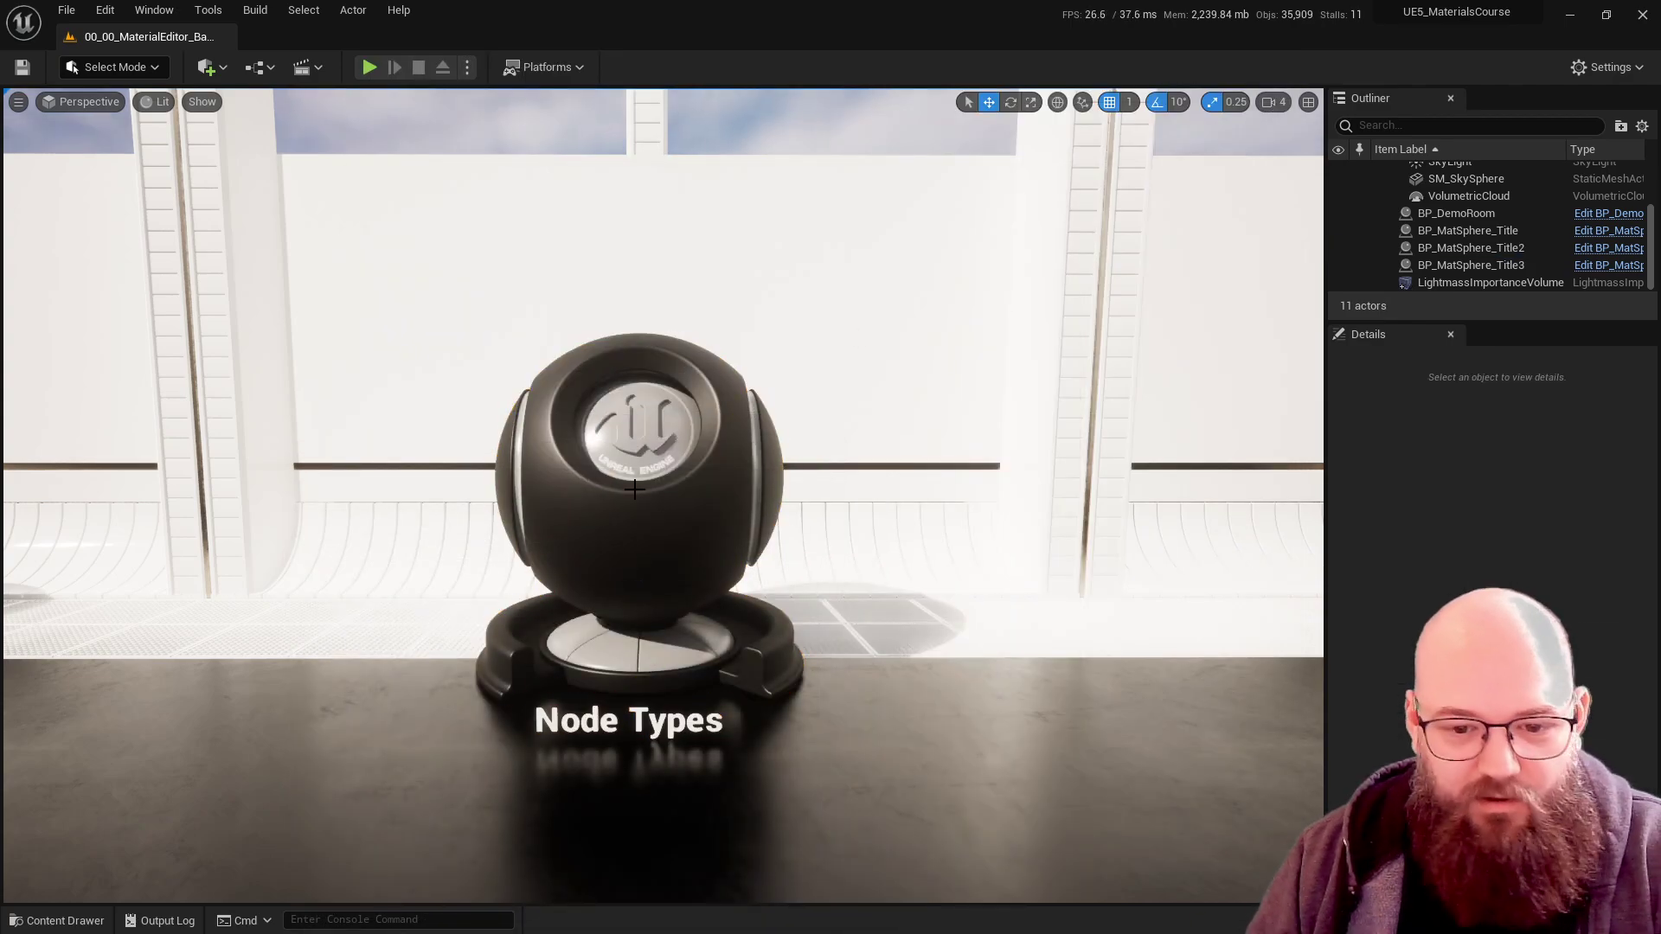
{"action": "key", "text": "Escape"}
{"action": "left_click", "coordinate": [1471, 247]}
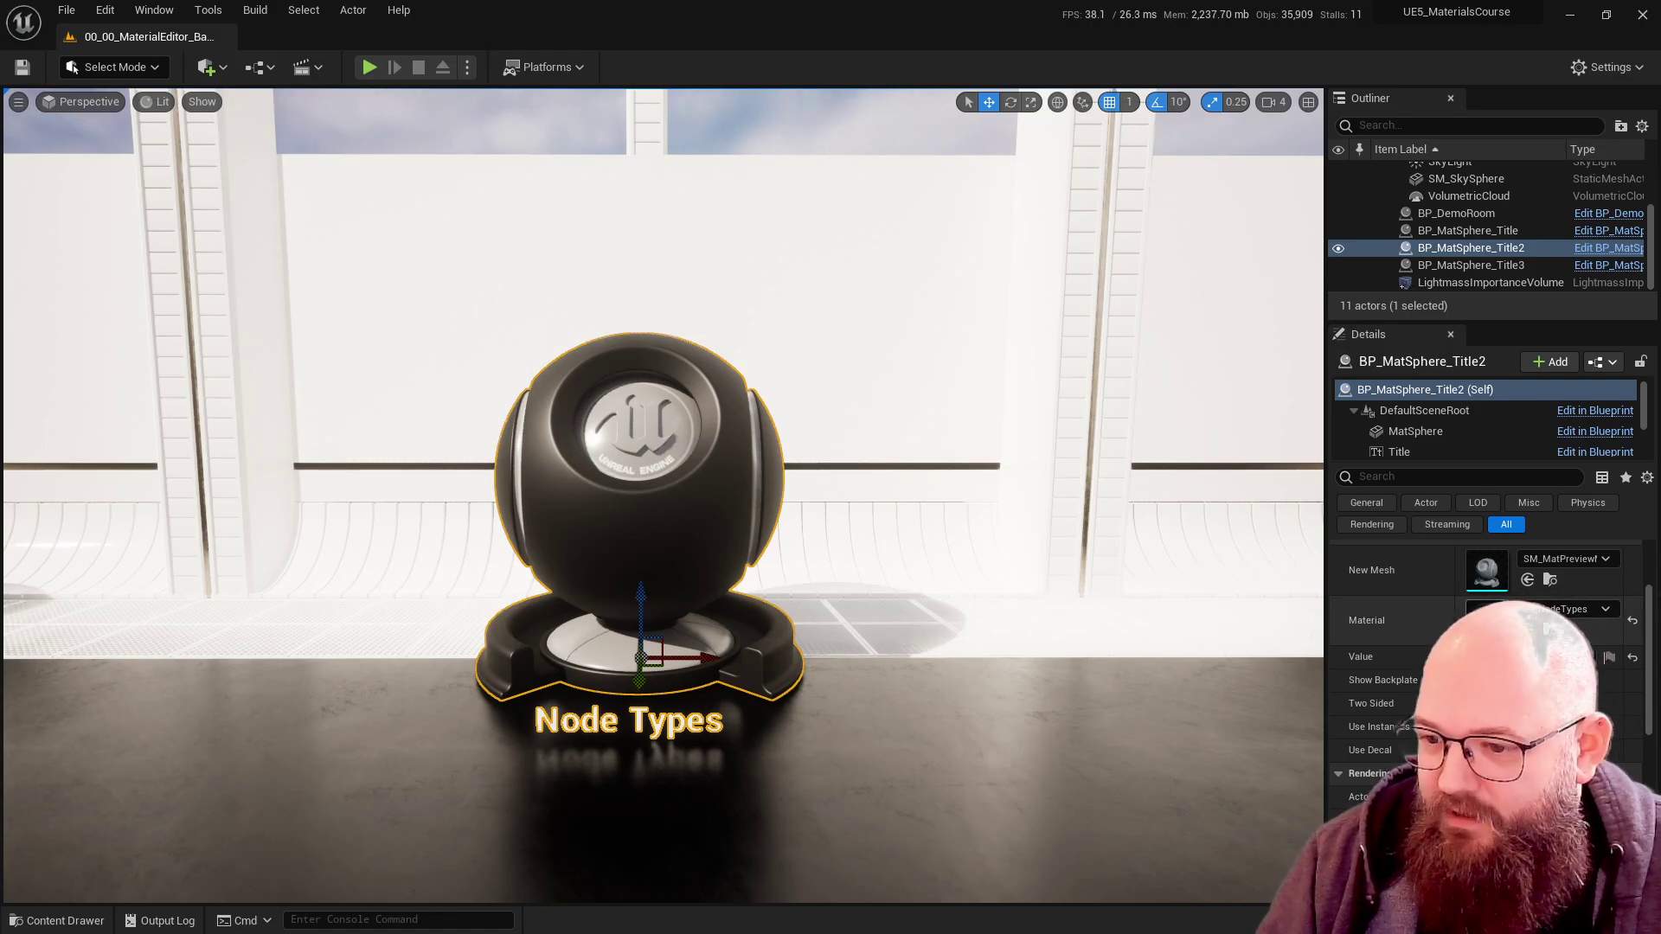
{"action": "double_click", "coordinate": [1486, 621]}
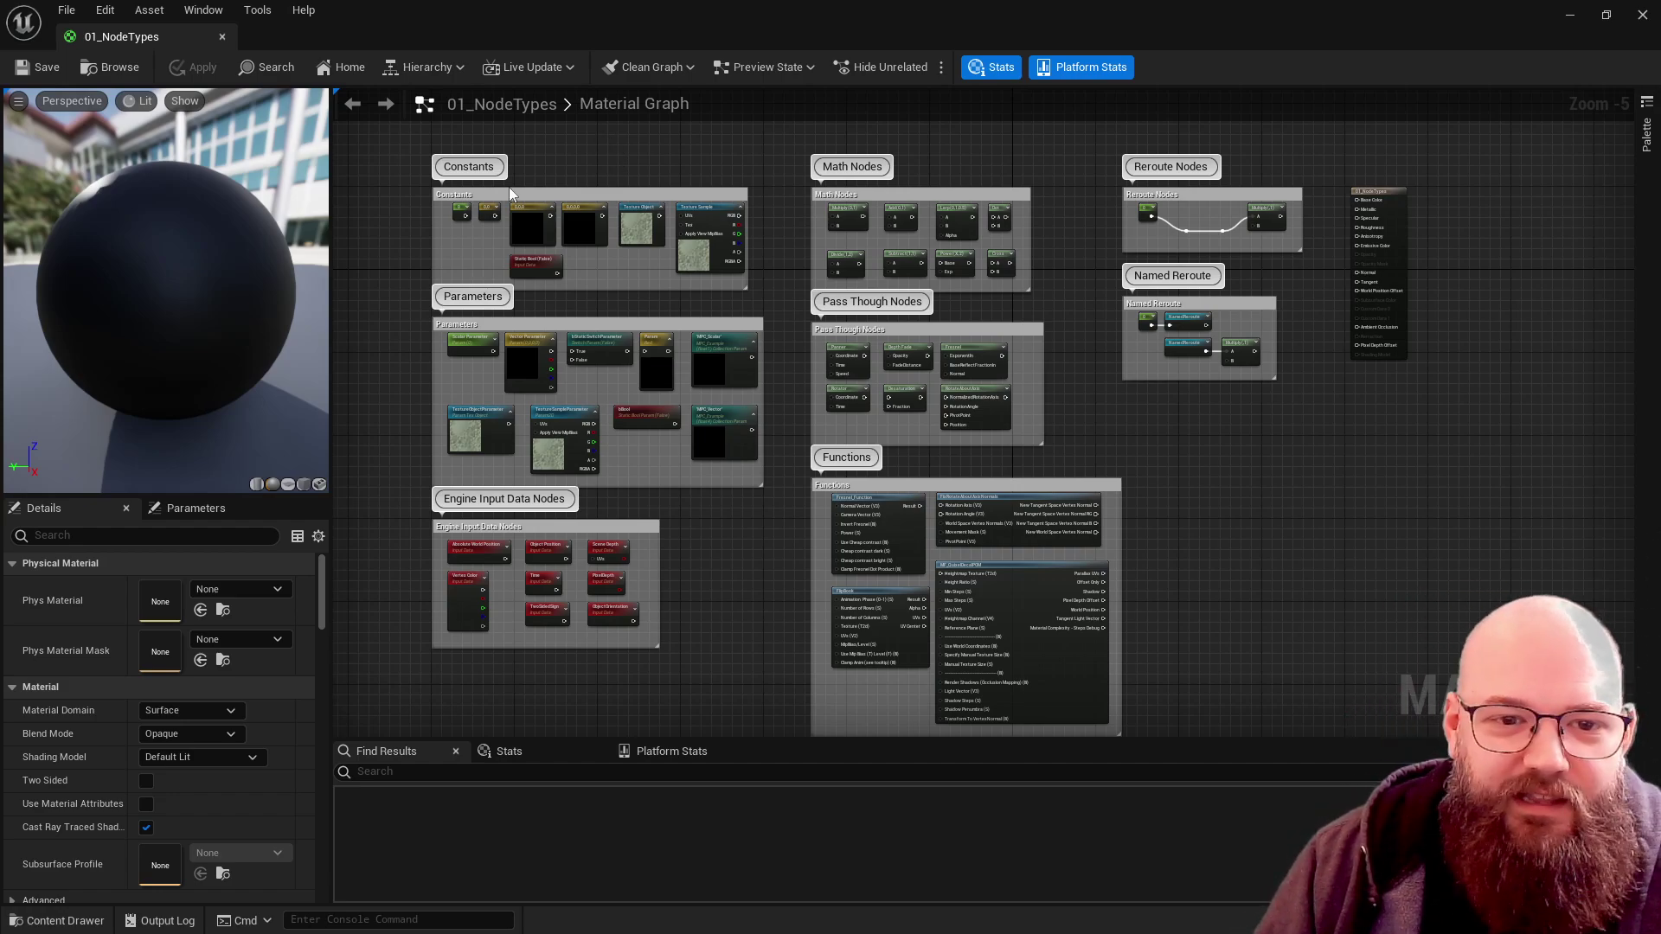
- Zoom the material graph in on the Constants group and select its nodes
{"action": "scroll", "coordinate": [616, 149], "scroll_direction": "up", "scroll_amount": 5}
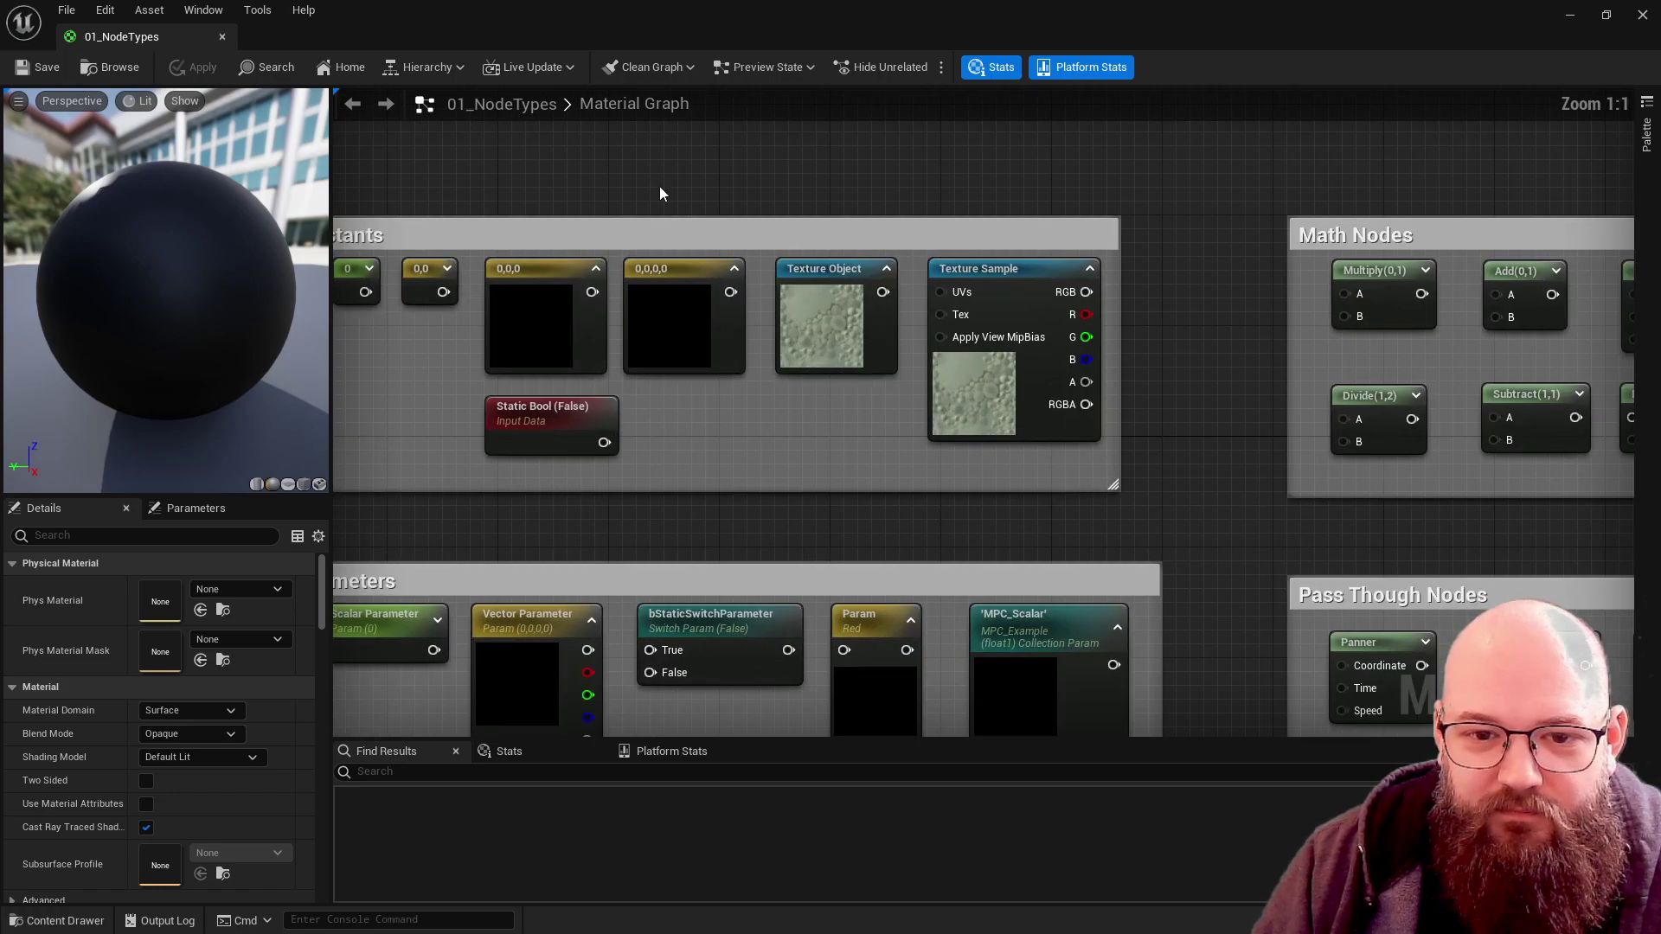
{"action": "right_click_drag", "start_coordinate": [659, 185], "coordinate": [811, 188]}
{"action": "left_click_drag", "start_coordinate": [426, 170], "coordinate": [1345, 509]}
{"action": "left_click", "coordinate": [1318, 427]}
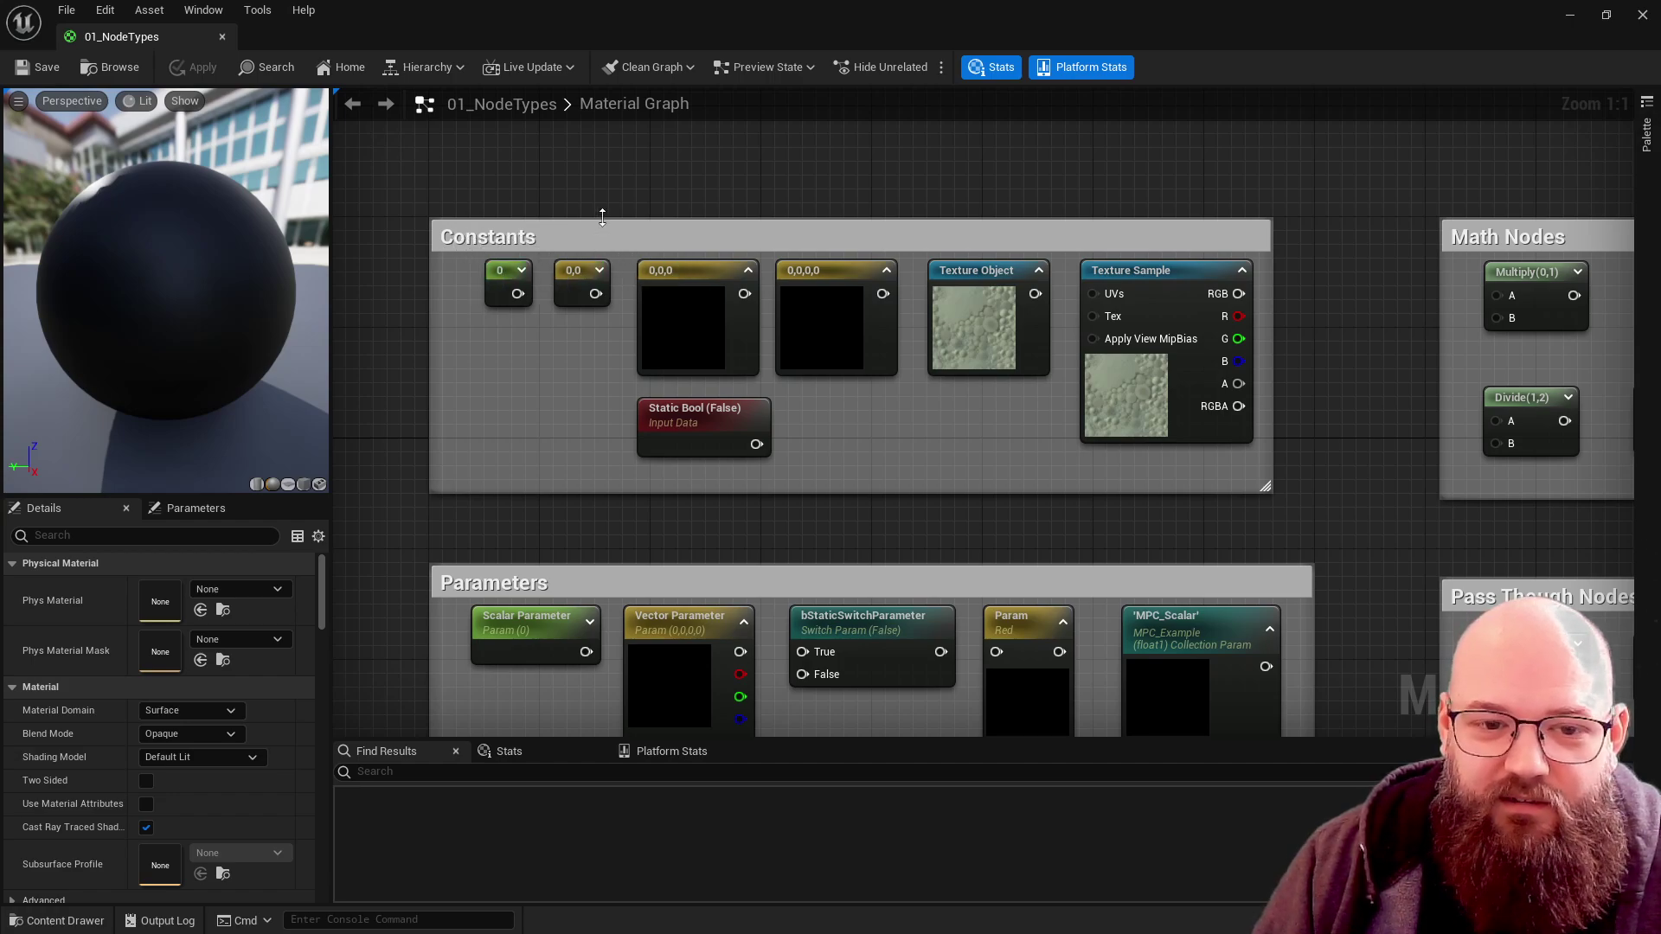
- Shift the 0 scalar constant node slightly left in the Constants group
{"action": "left_click", "coordinate": [500, 278]}
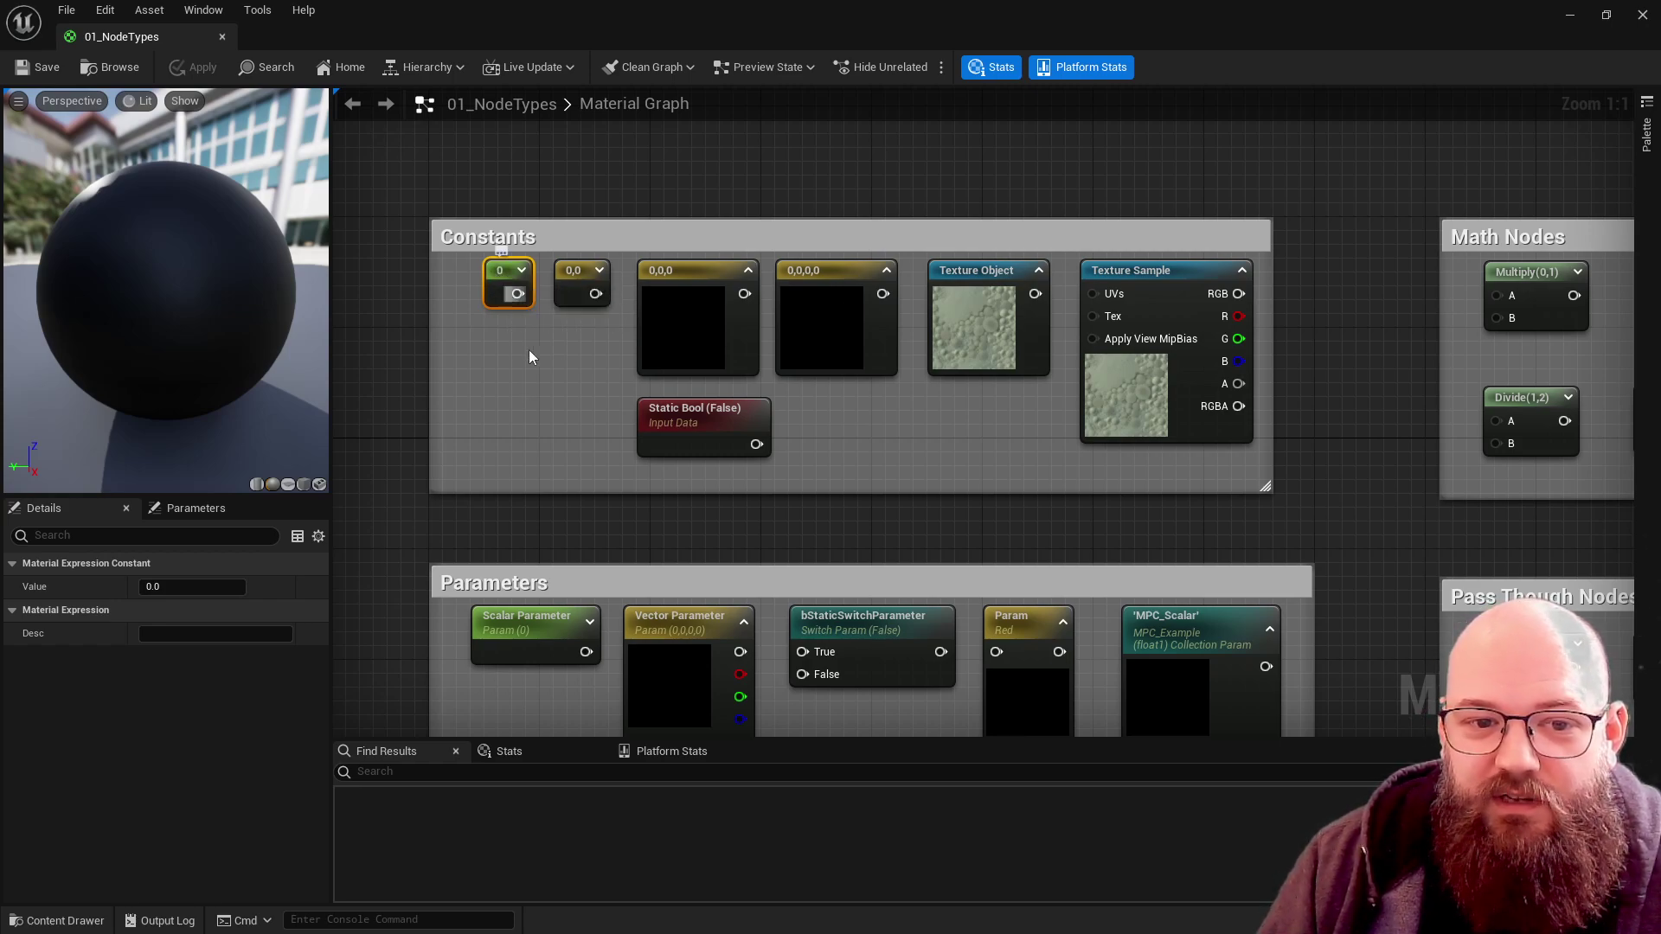
{"action": "right_click_drag", "start_coordinate": [574, 179], "coordinate": [571, 200]}
{"action": "left_click", "coordinate": [571, 200]}
{"action": "left_click", "coordinate": [491, 299]}
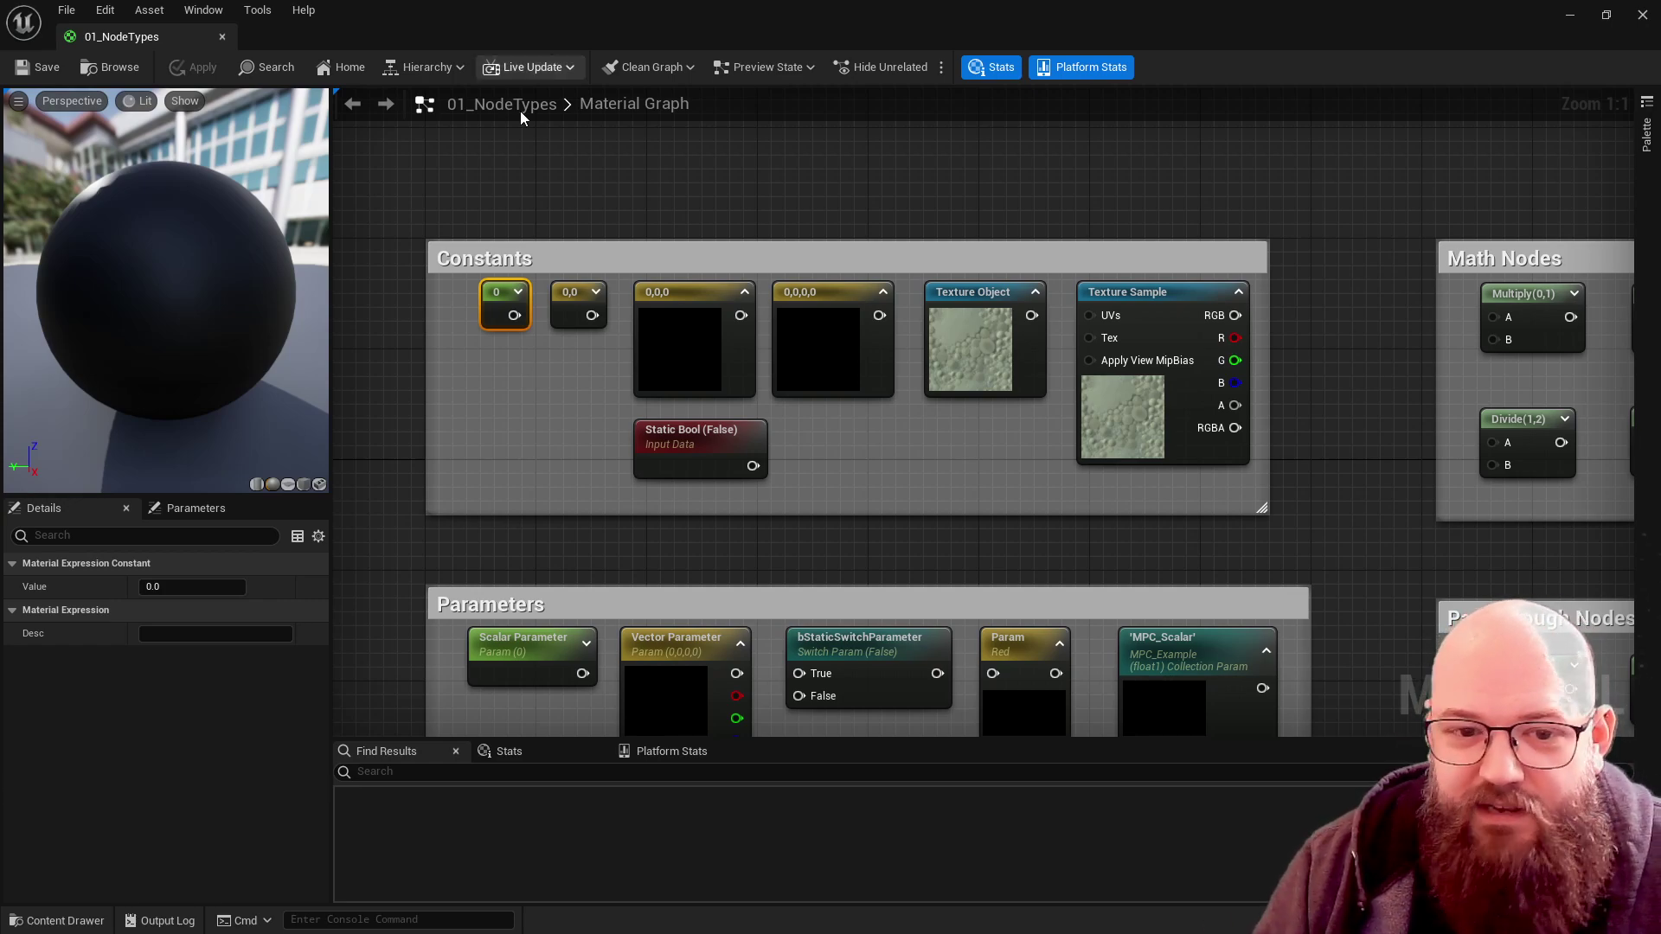
{"action": "left_click", "coordinate": [630, 195]}
{"action": "left_click_drag", "start_coordinate": [495, 303], "coordinate": [467, 305]}
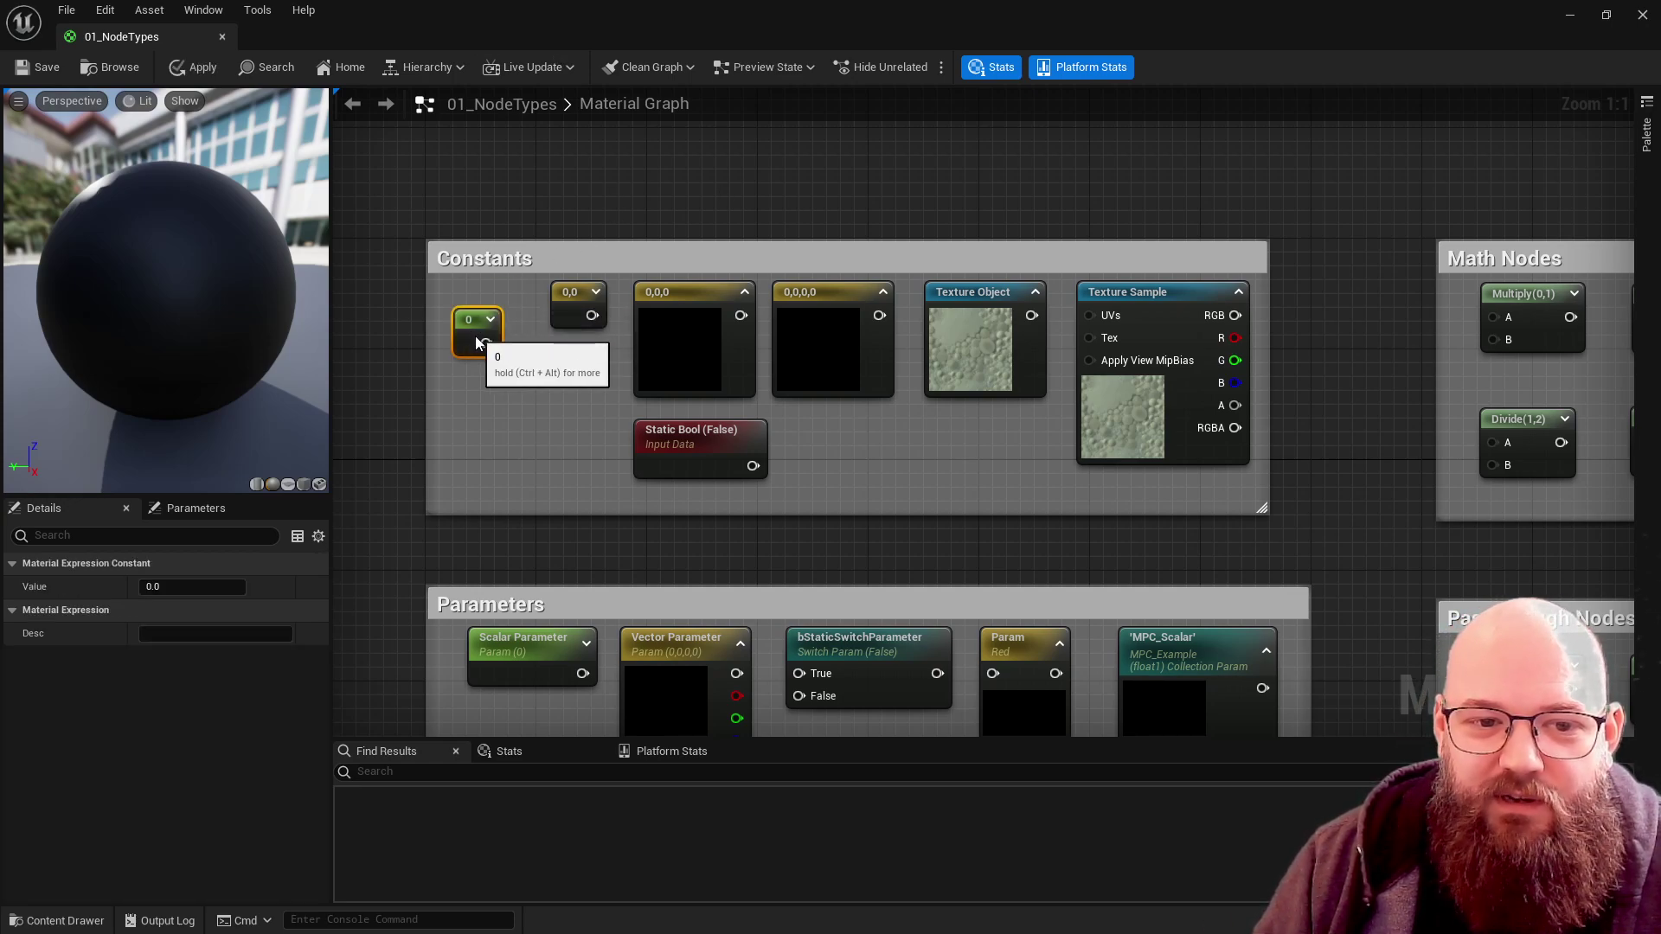
- Raise the scalar constant's value from 0.0 to 5.902, then inspect the 0,0 constant
{"action": "left_click", "coordinate": [531, 168]}
{"action": "left_click", "coordinate": [470, 311]}
{"action": "mouse_move", "coordinate": [207, 580]}
{"action": "left_mouse_down"}
{"action": "mouse_move", "coordinate": [234, 581]}
{"action": "mouse_move", "coordinate": [207, 589]}
{"action": "left_mouse_up"}
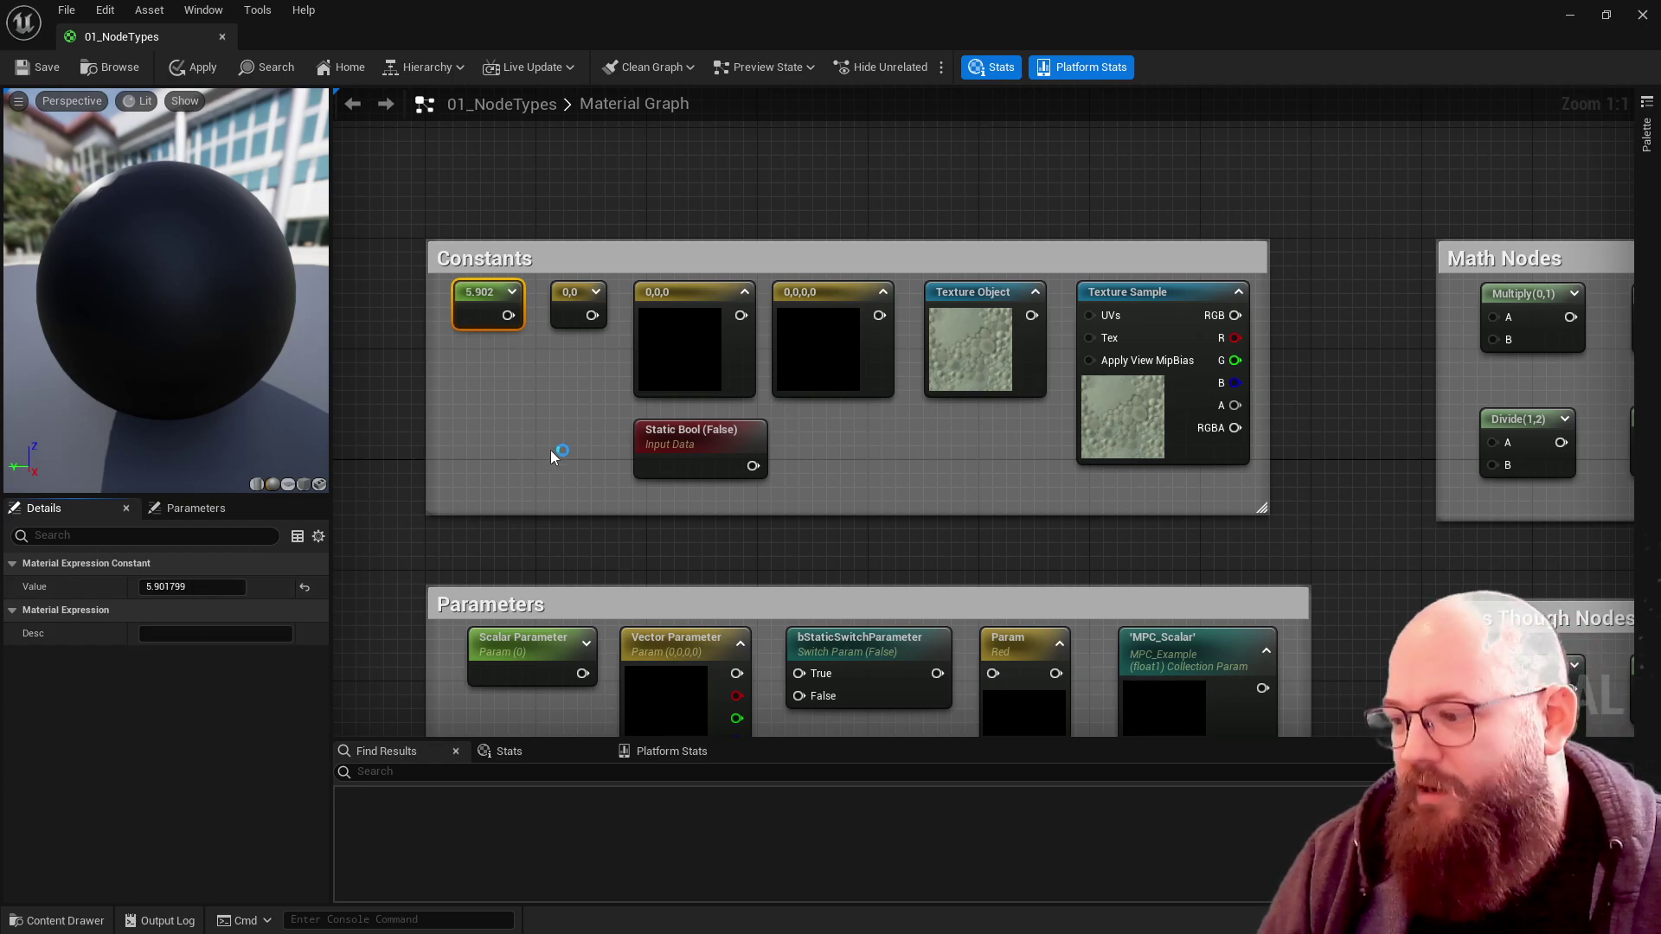
{"action": "left_click", "coordinate": [571, 310]}
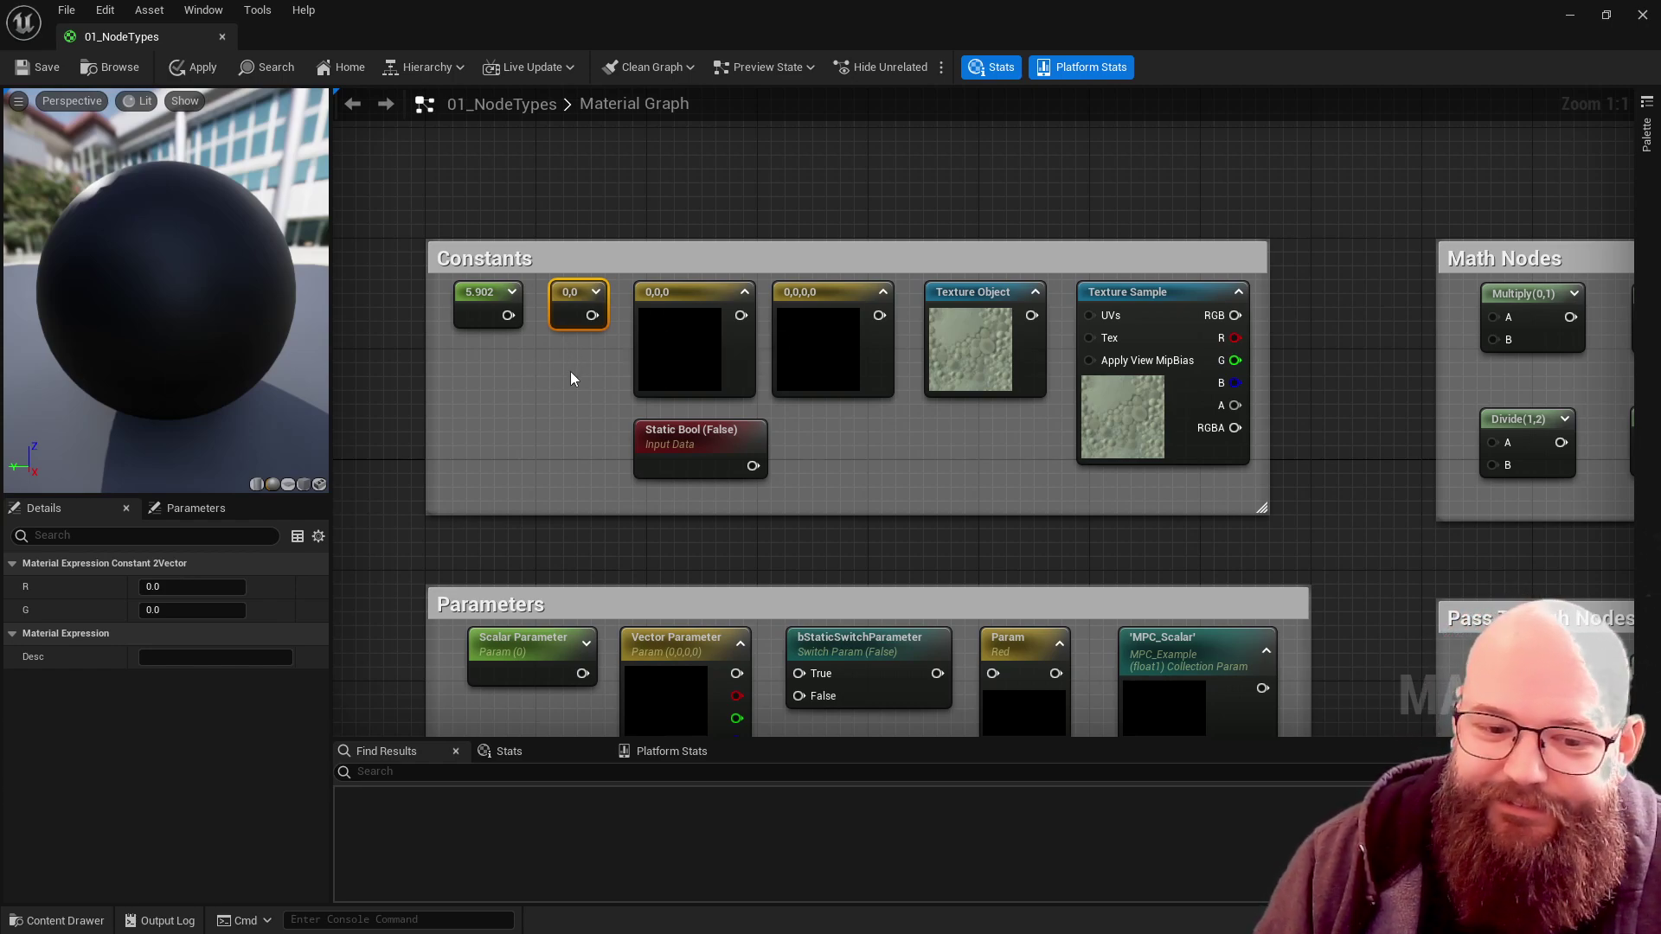
{"action": "right_click_drag", "start_coordinate": [569, 372], "coordinate": [568, 434]}
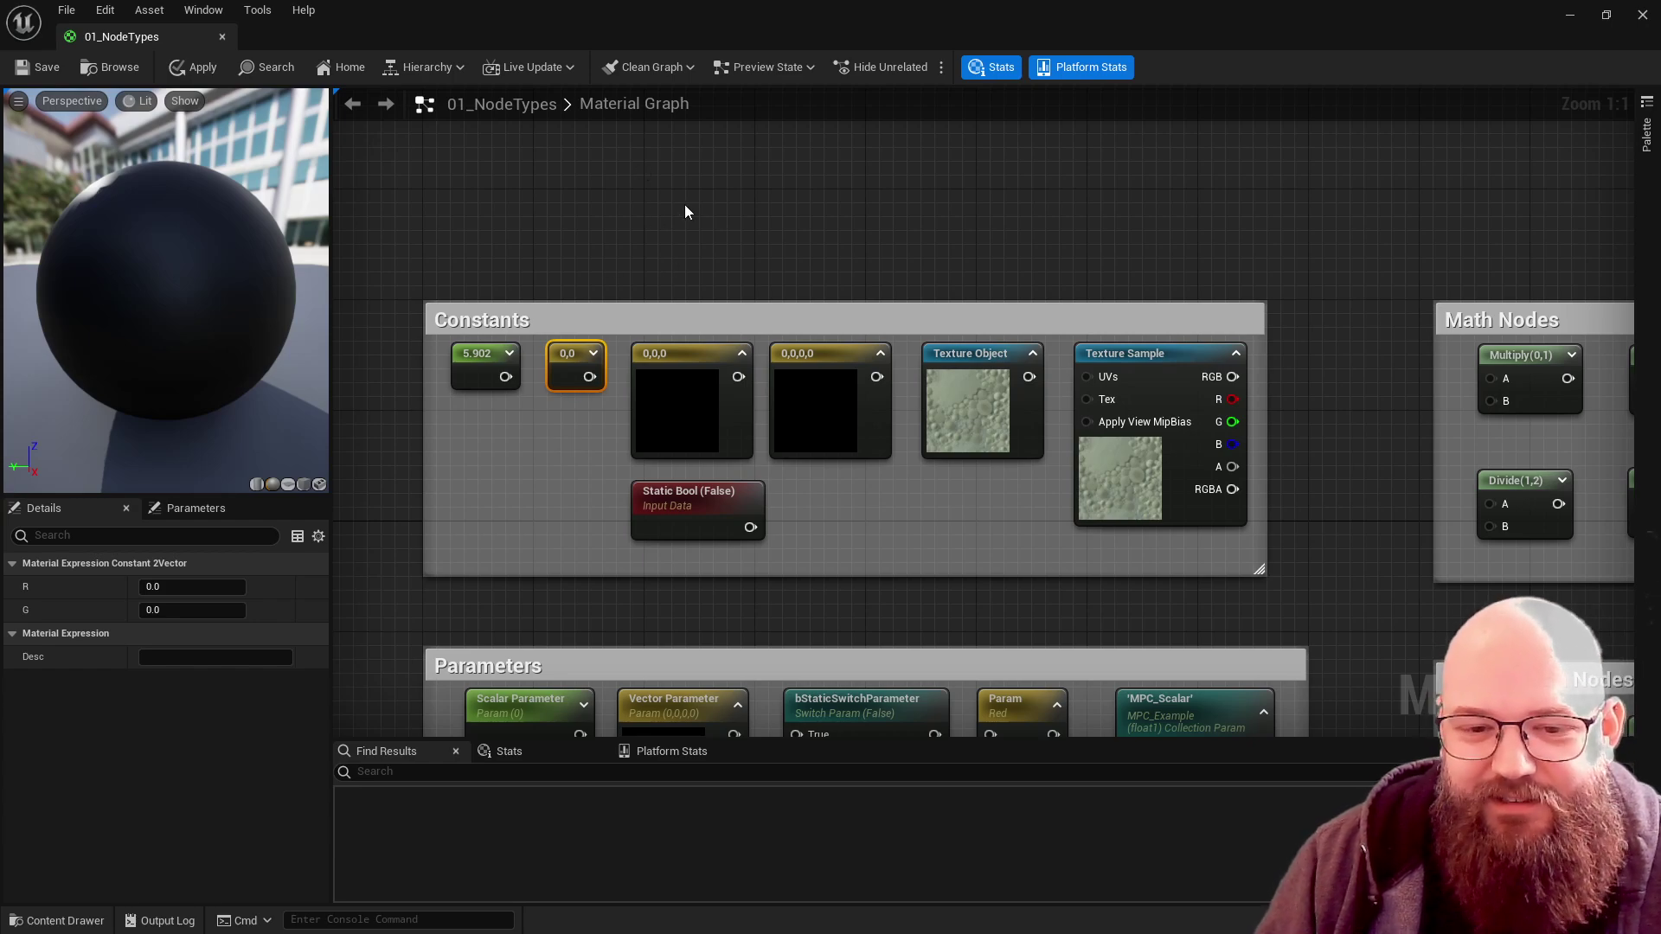
{"action": "right_click_drag", "start_coordinate": [697, 229], "coordinate": [680, 257]}
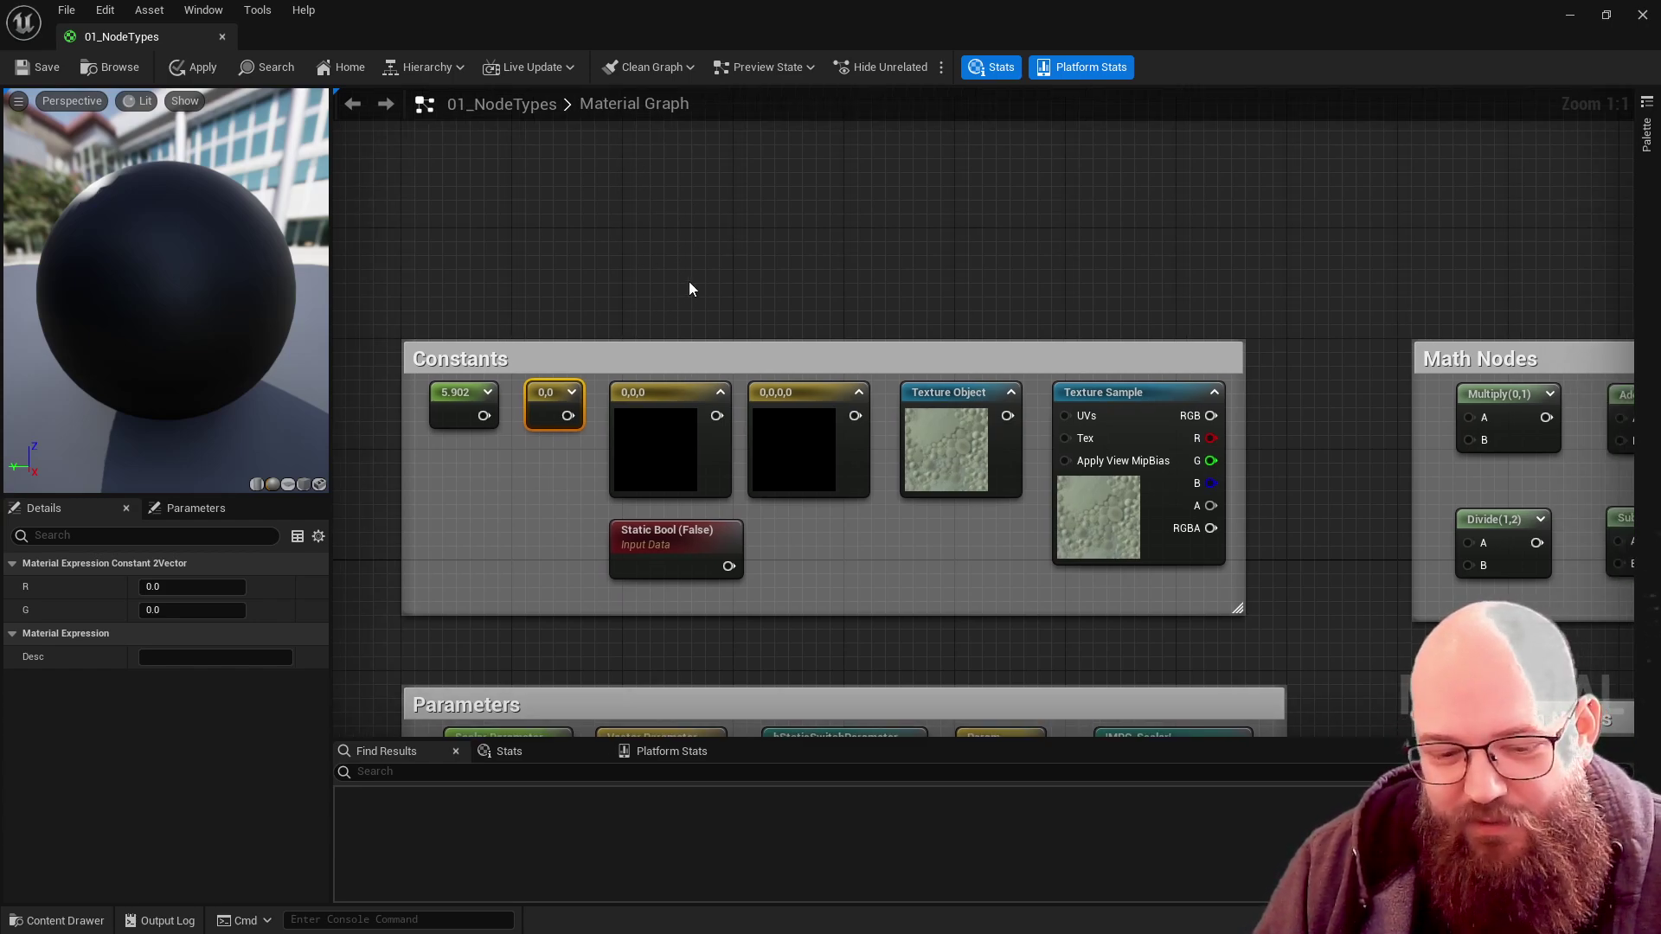
{"action": "left_click", "coordinate": [837, 227]}
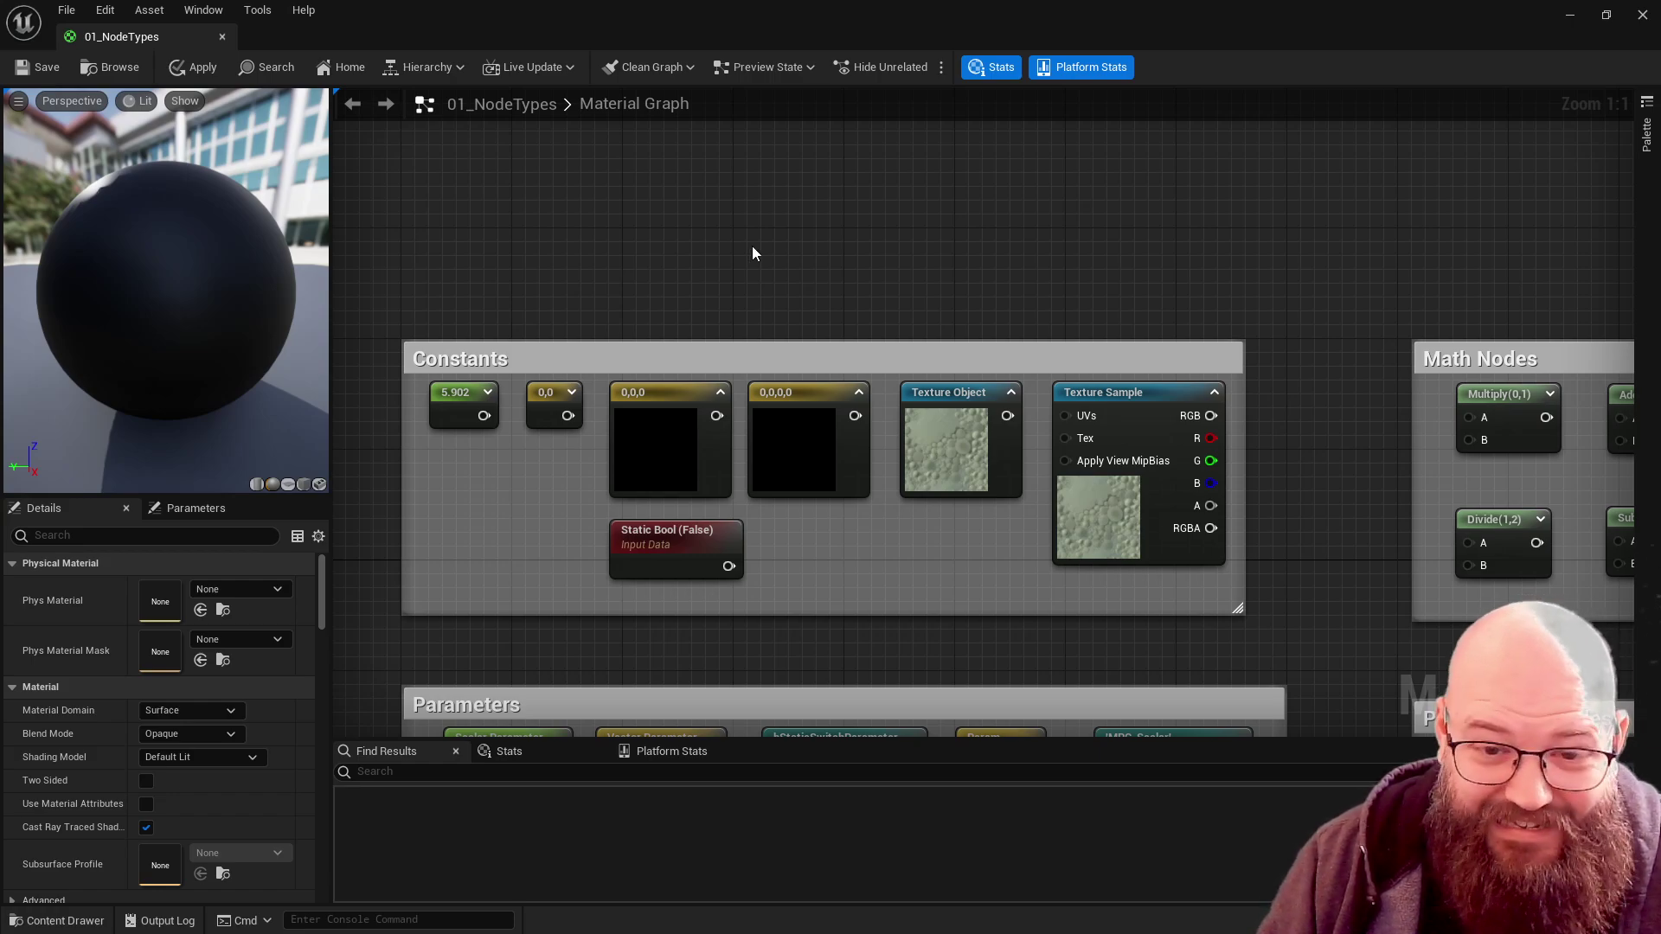
{"action": "right_click", "coordinate": [664, 186]}
{"action": "type", "text": "float3"}
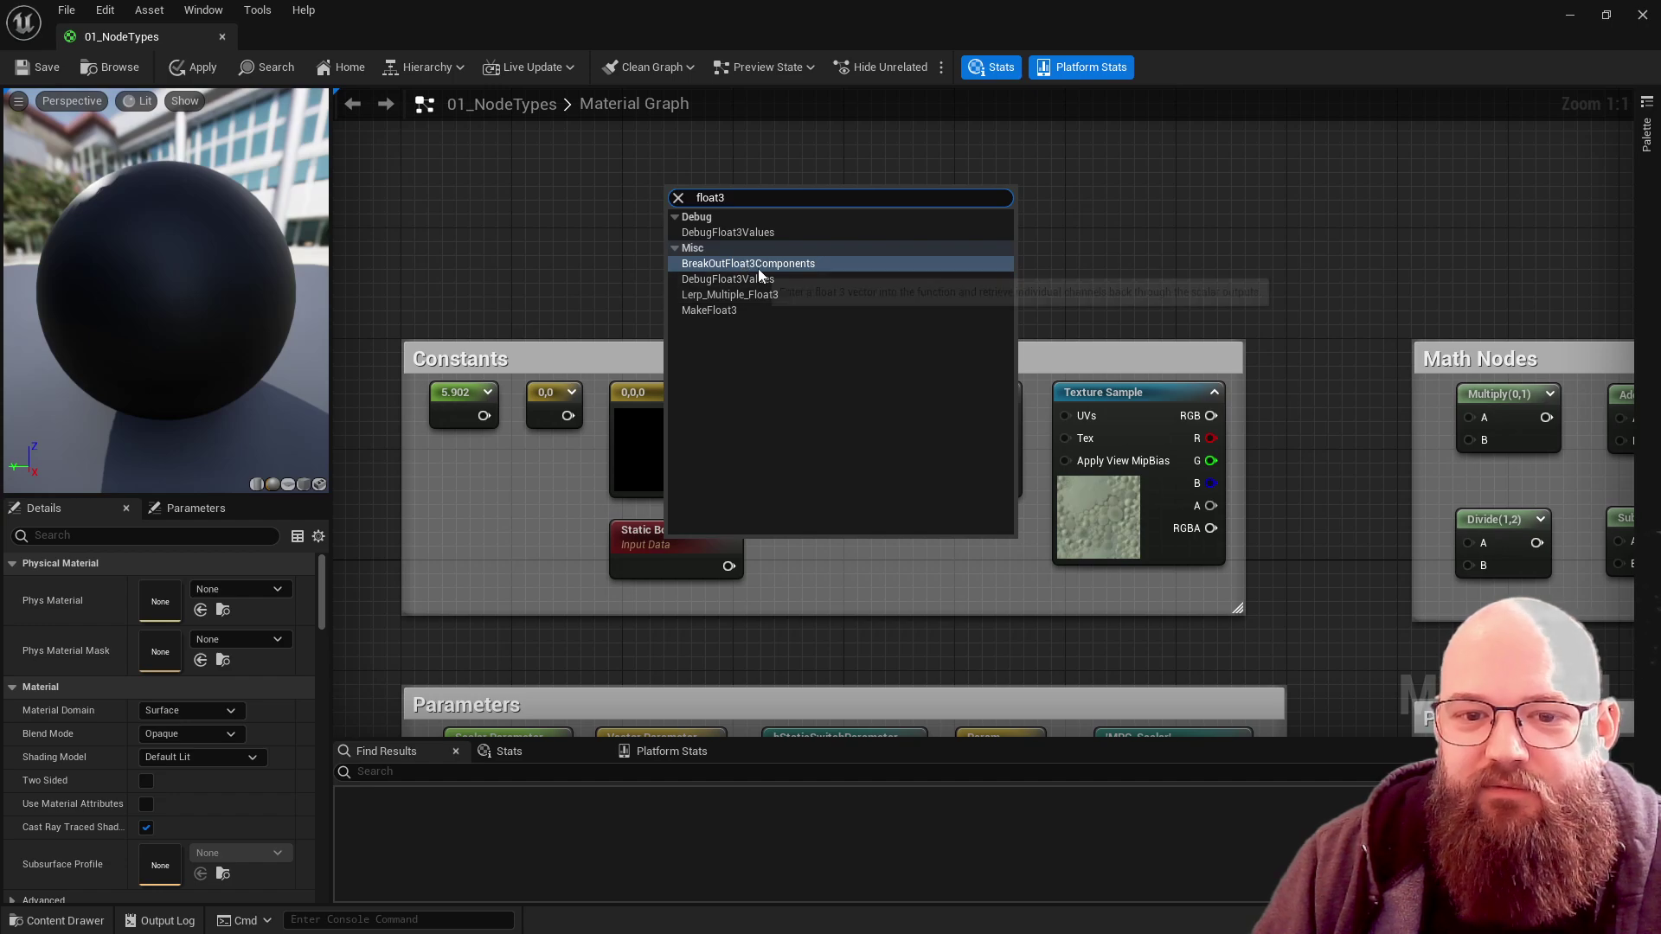
{"action": "left_click", "coordinate": [574, 282]}
{"action": "left_click", "coordinate": [671, 429]}
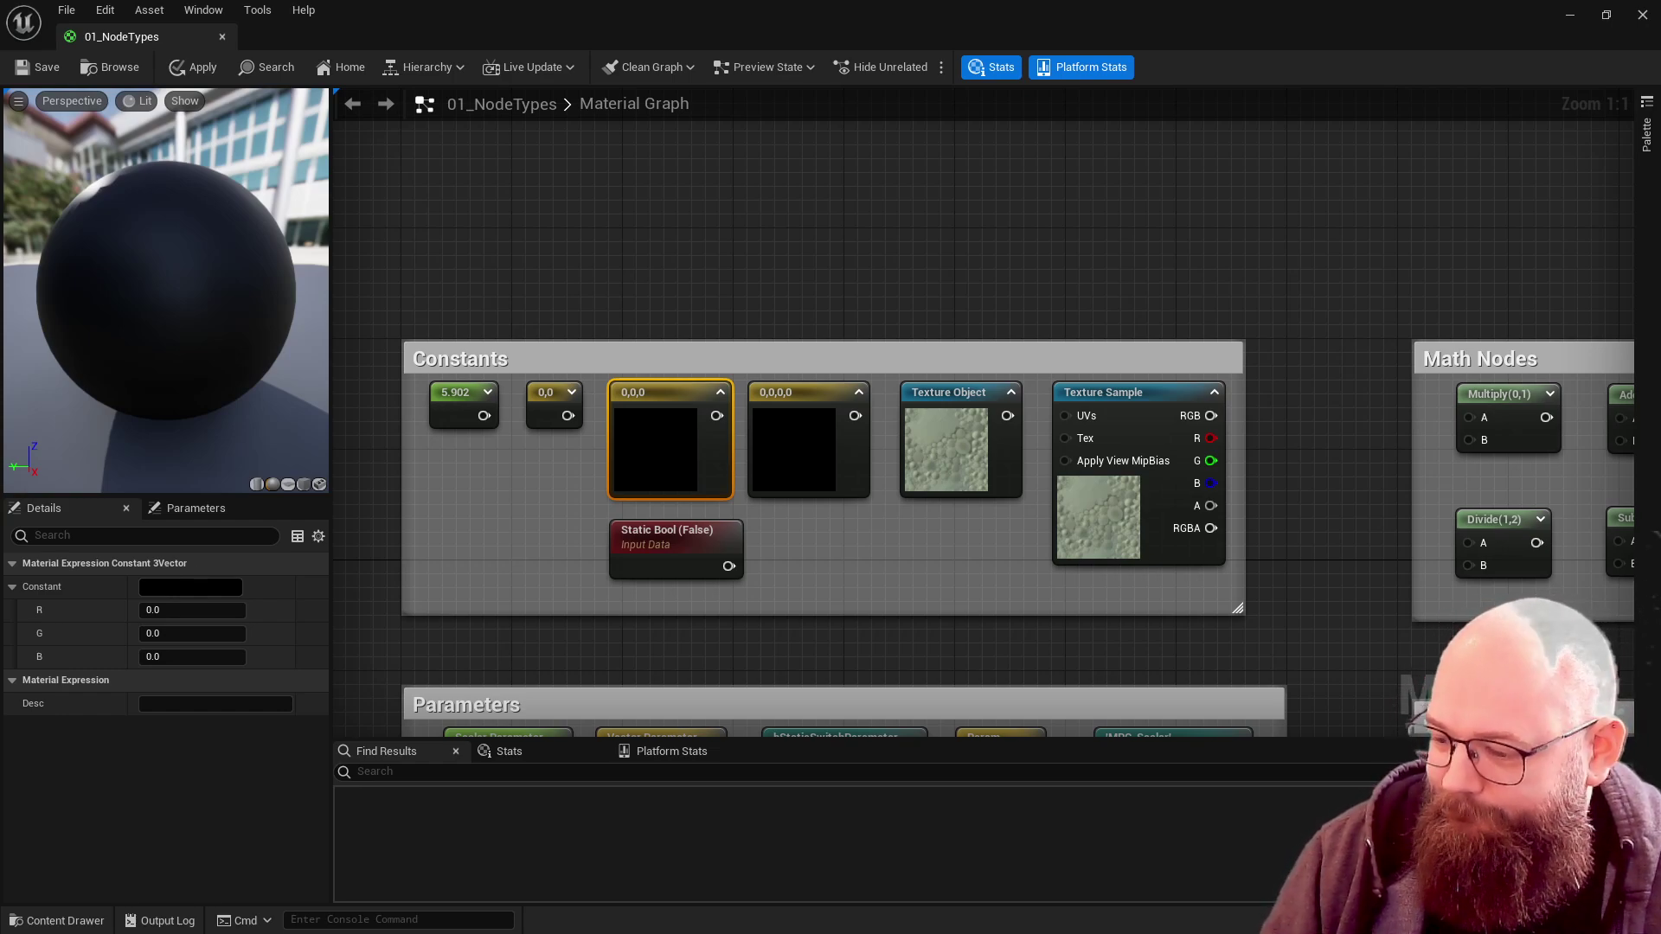
{"action": "left_click", "coordinate": [661, 220]}
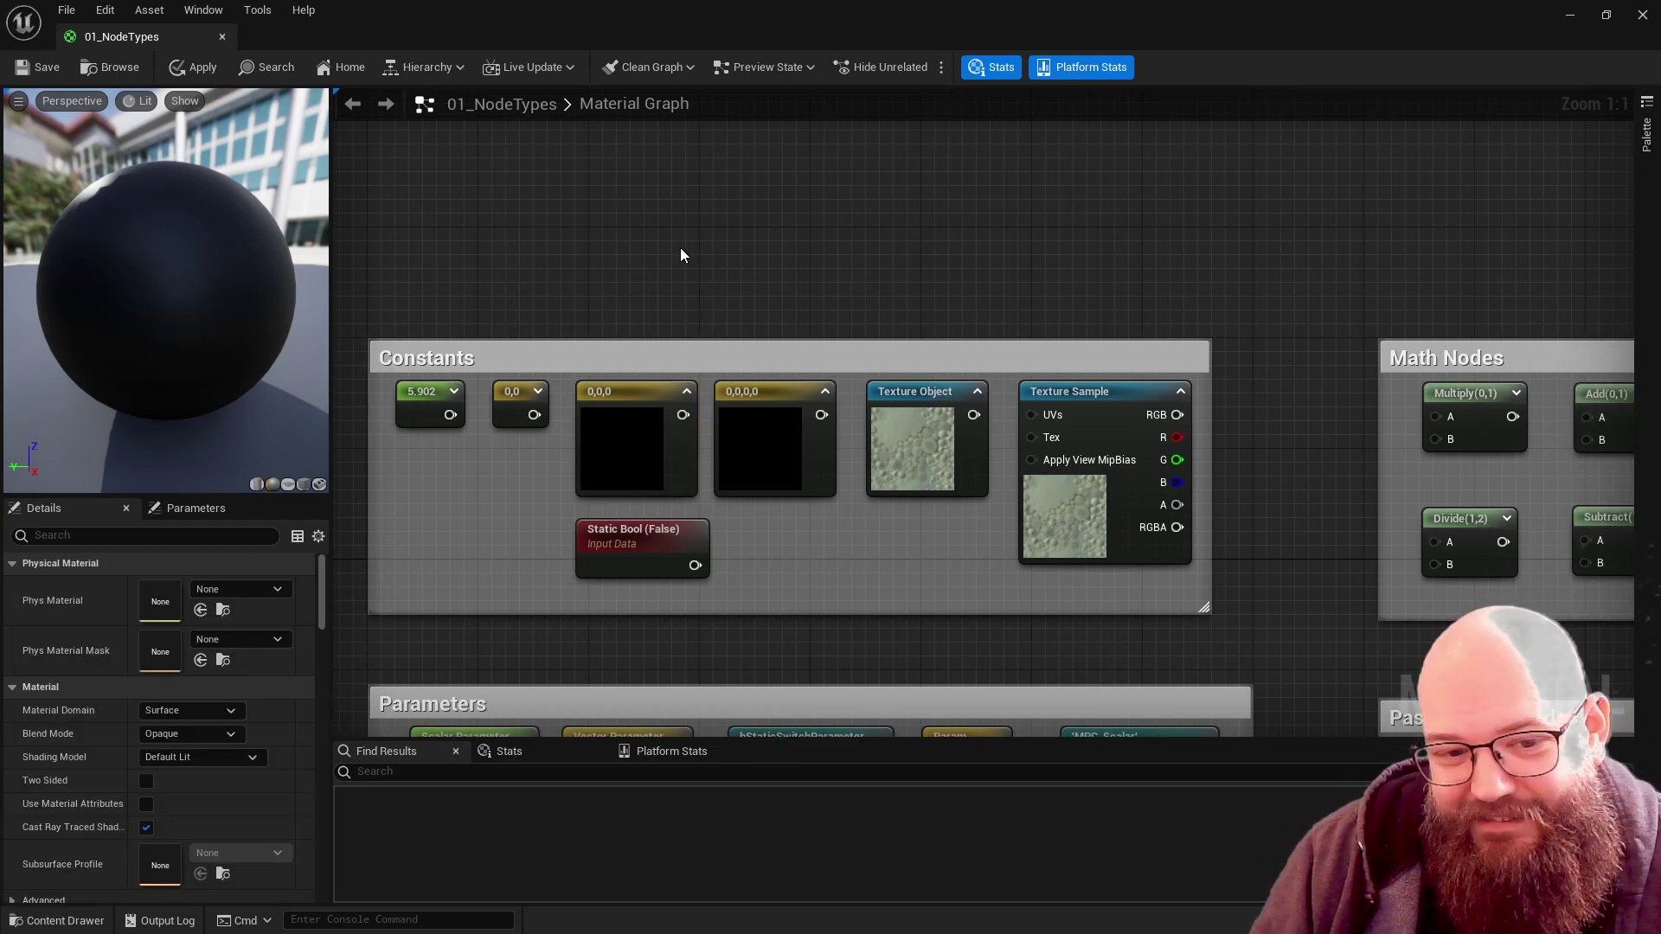
{"action": "left_click", "coordinate": [643, 437]}
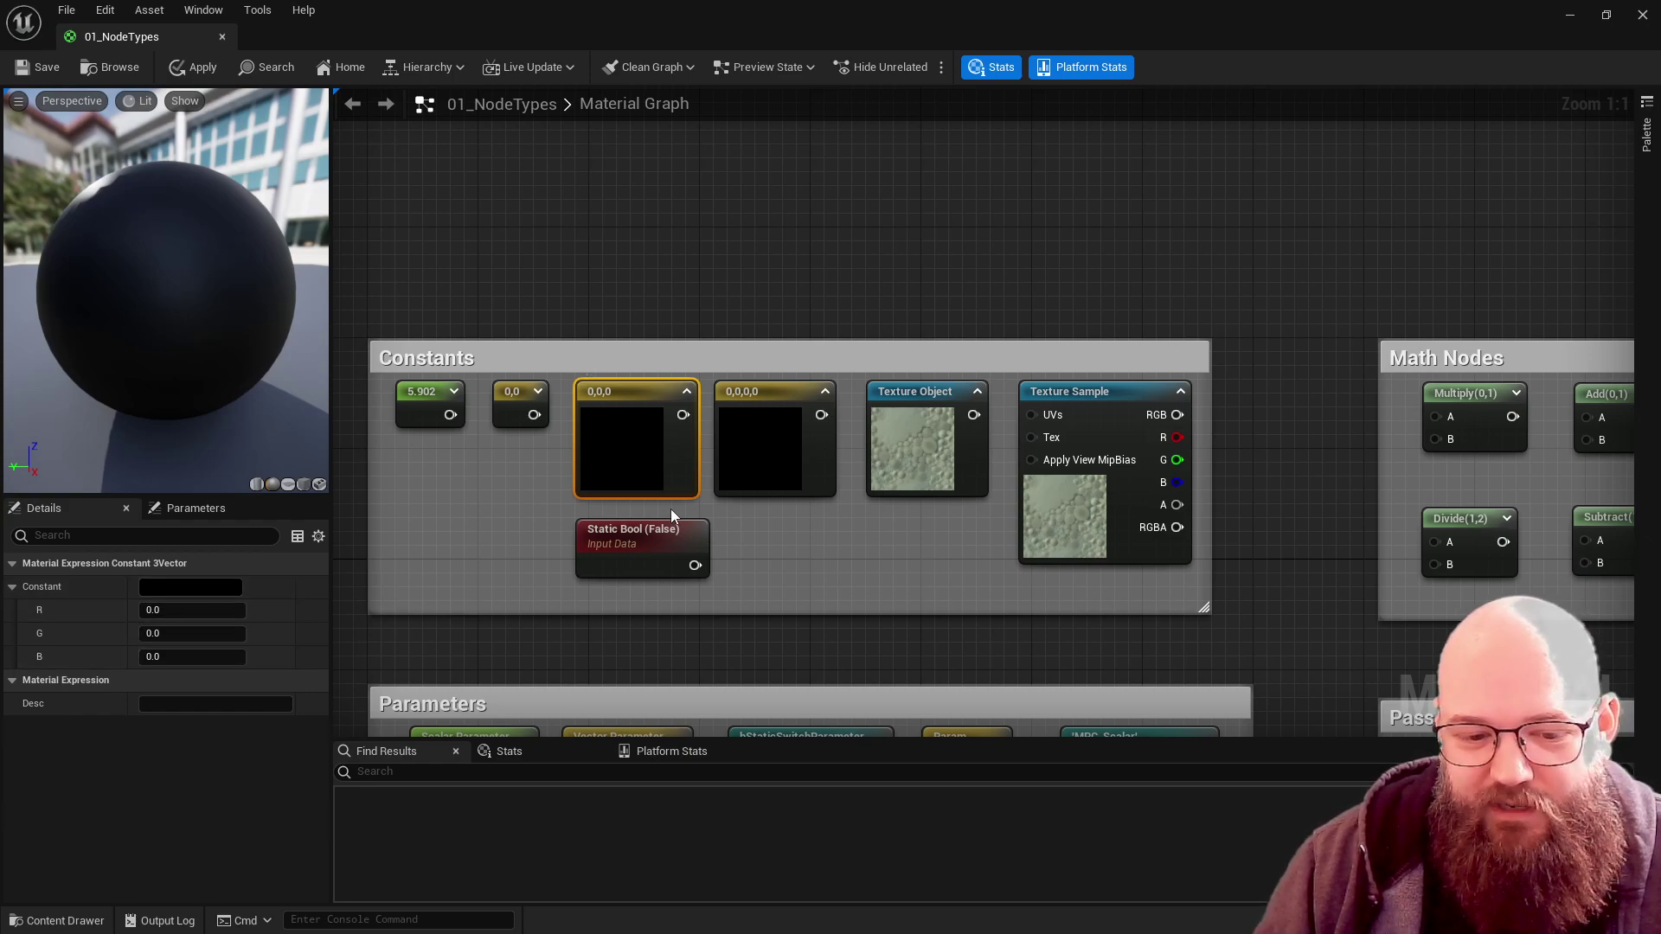
{"action": "right_click_drag", "start_coordinate": [657, 273], "coordinate": [707, 264]}
{"action": "left_click", "coordinate": [570, 400]}
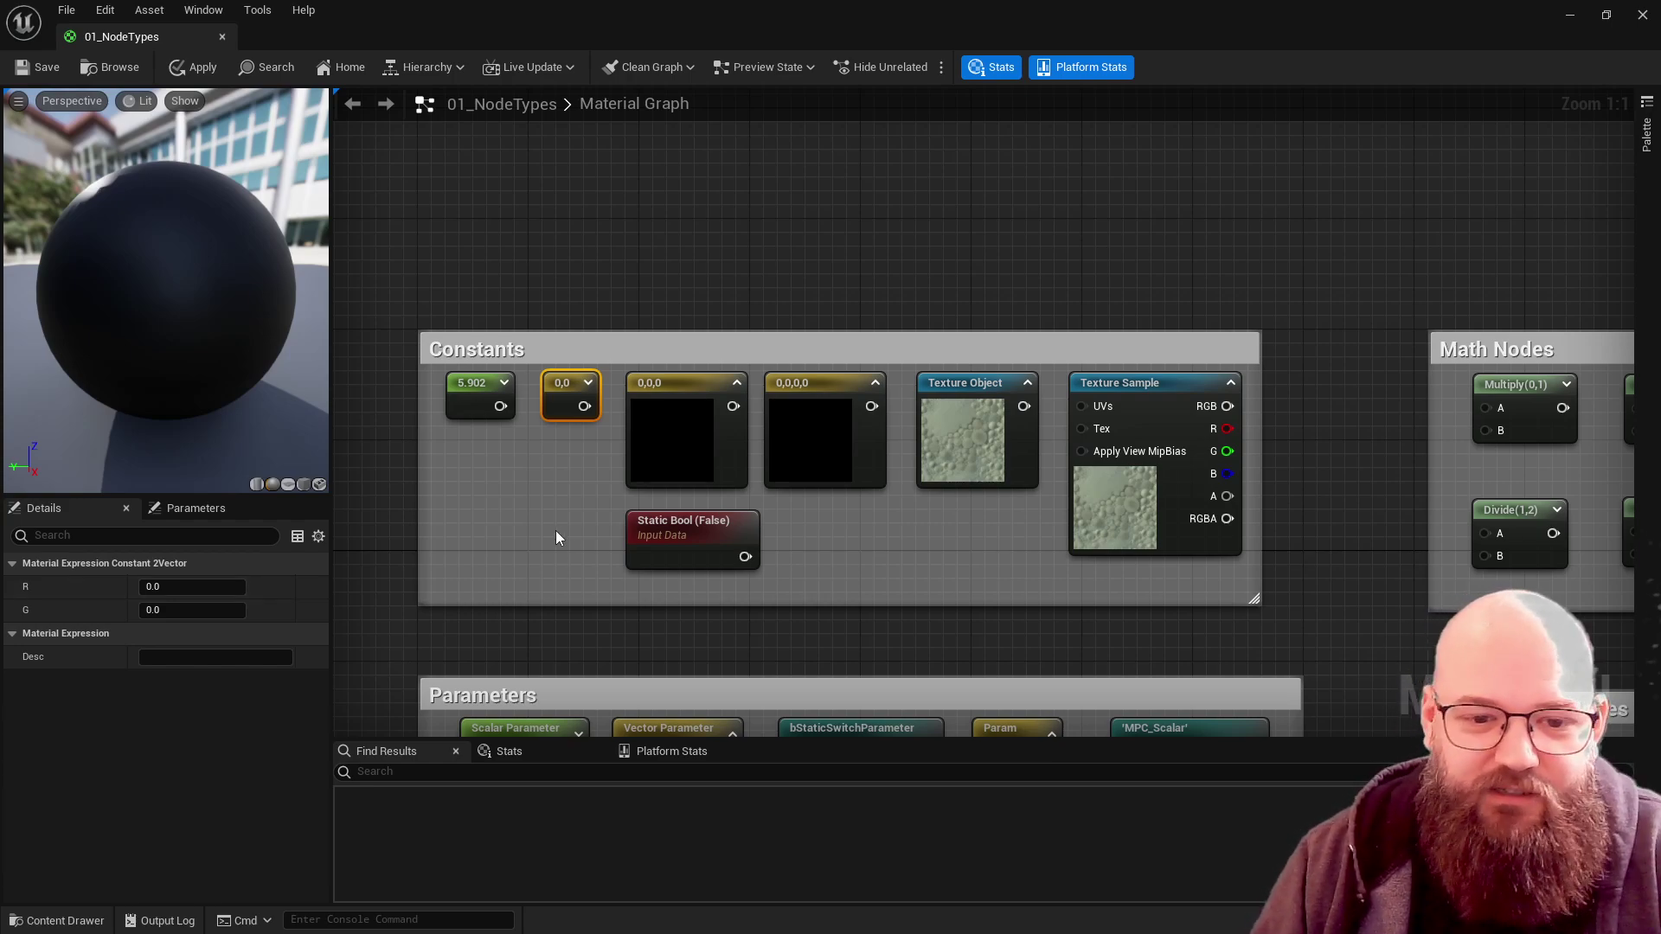
{"action": "left_click", "coordinate": [423, 271]}
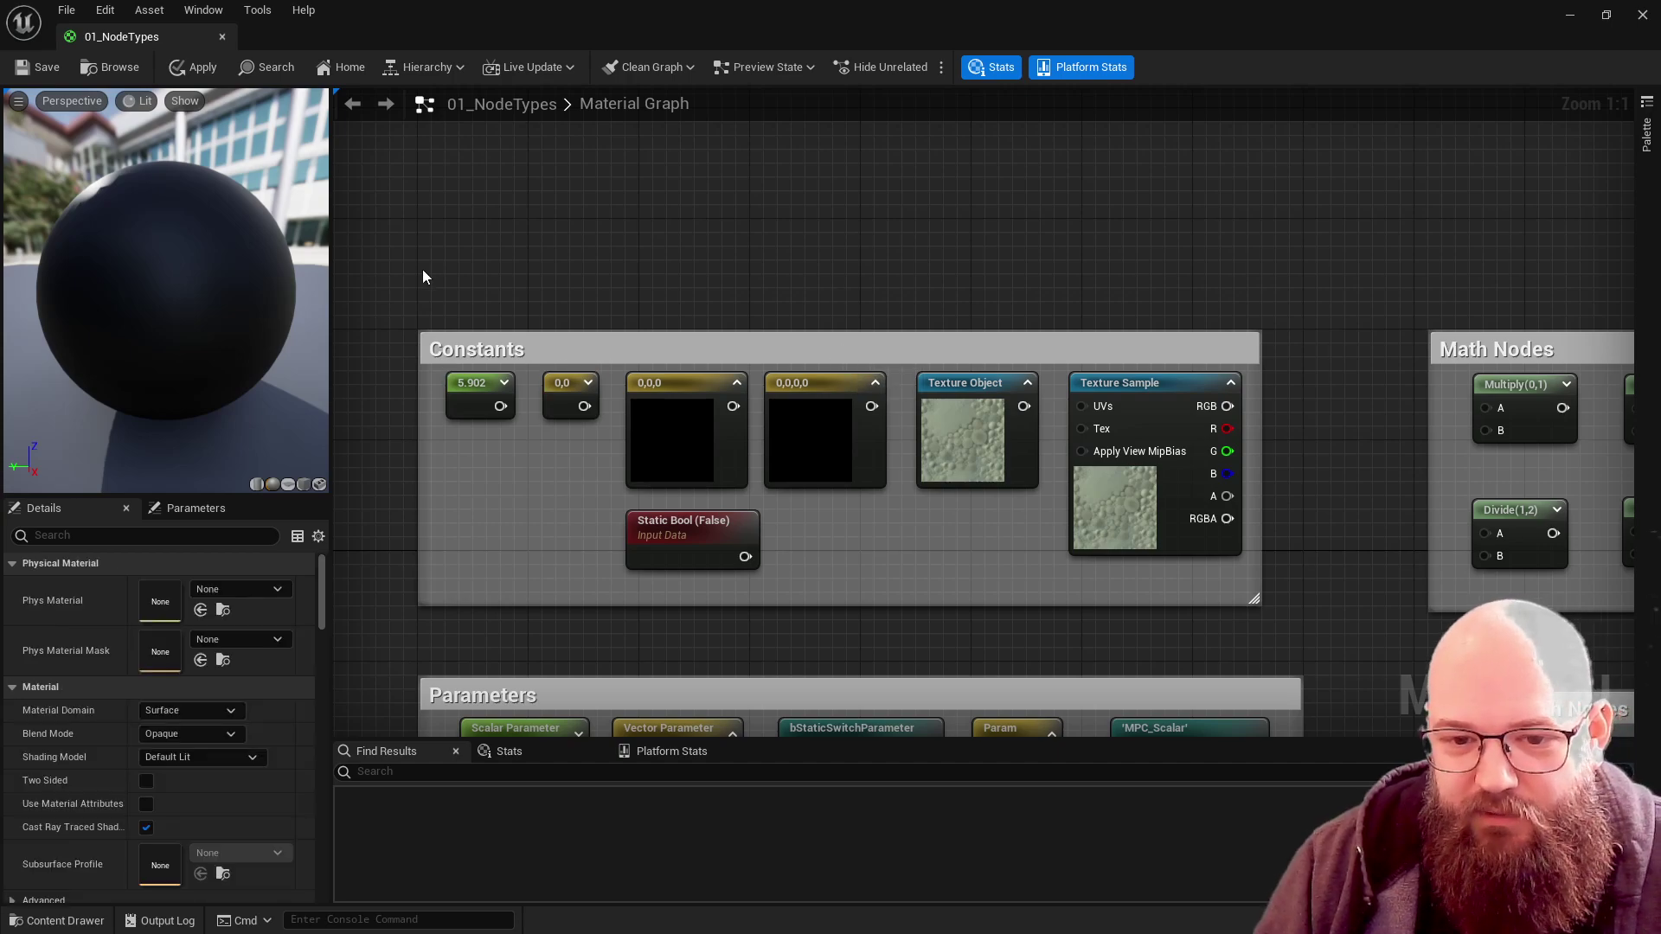
{"action": "left_click", "coordinate": [813, 383]}
{"action": "right_click_drag", "start_coordinate": [885, 557], "coordinate": [862, 545]}
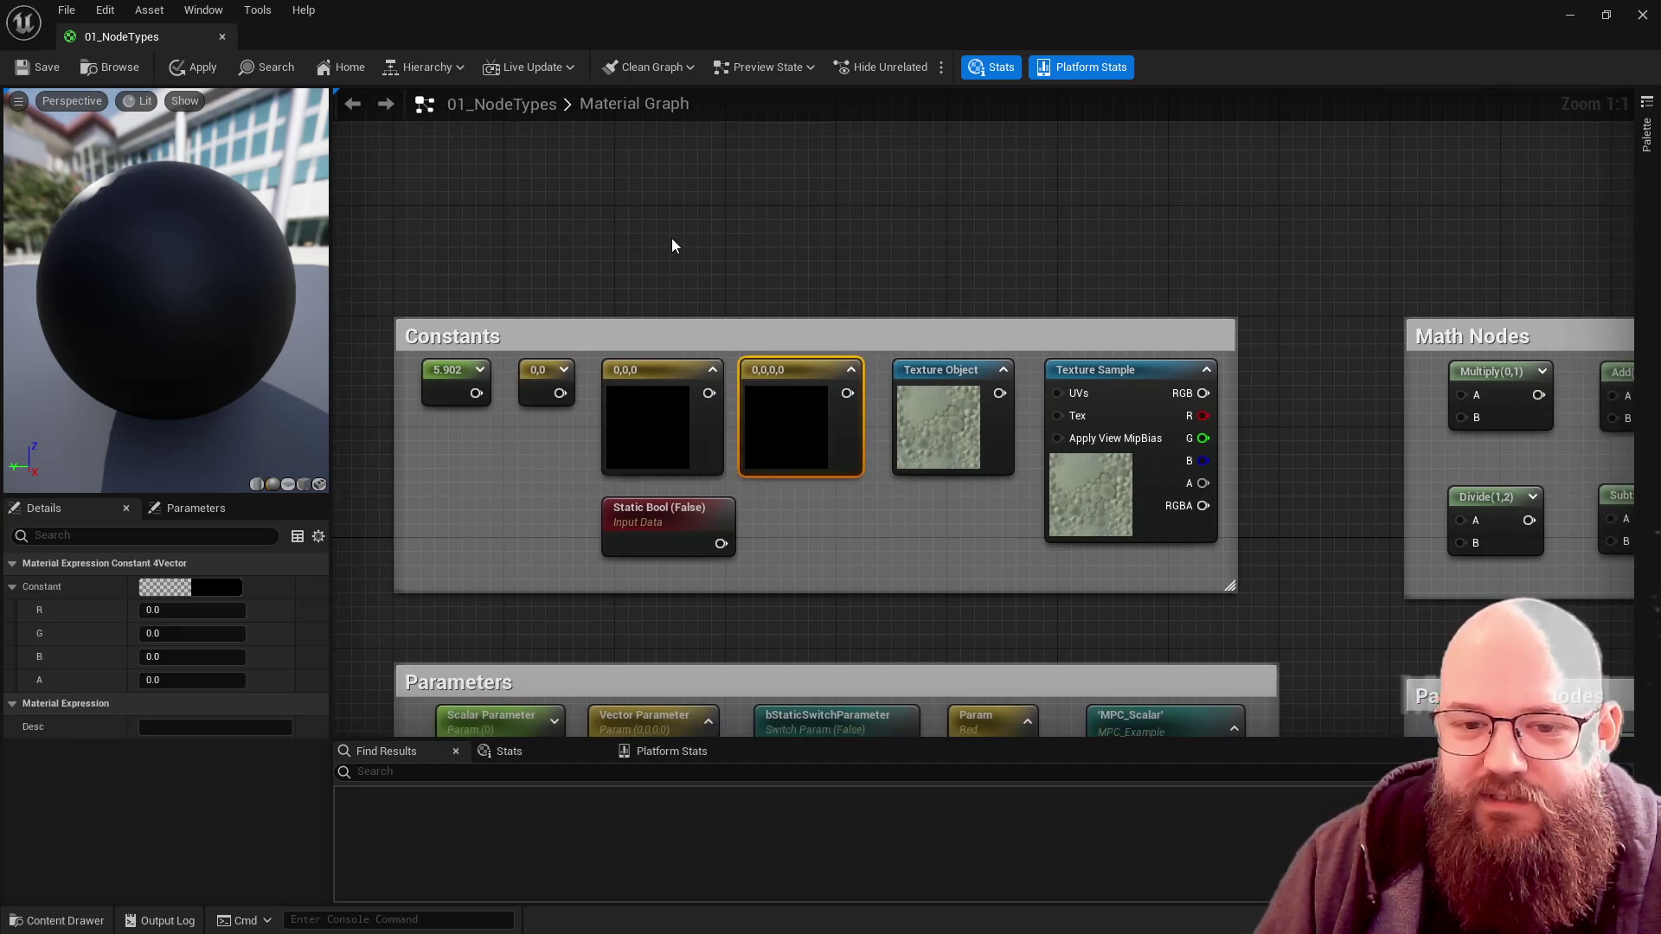
{"action": "left_click", "coordinate": [671, 237]}
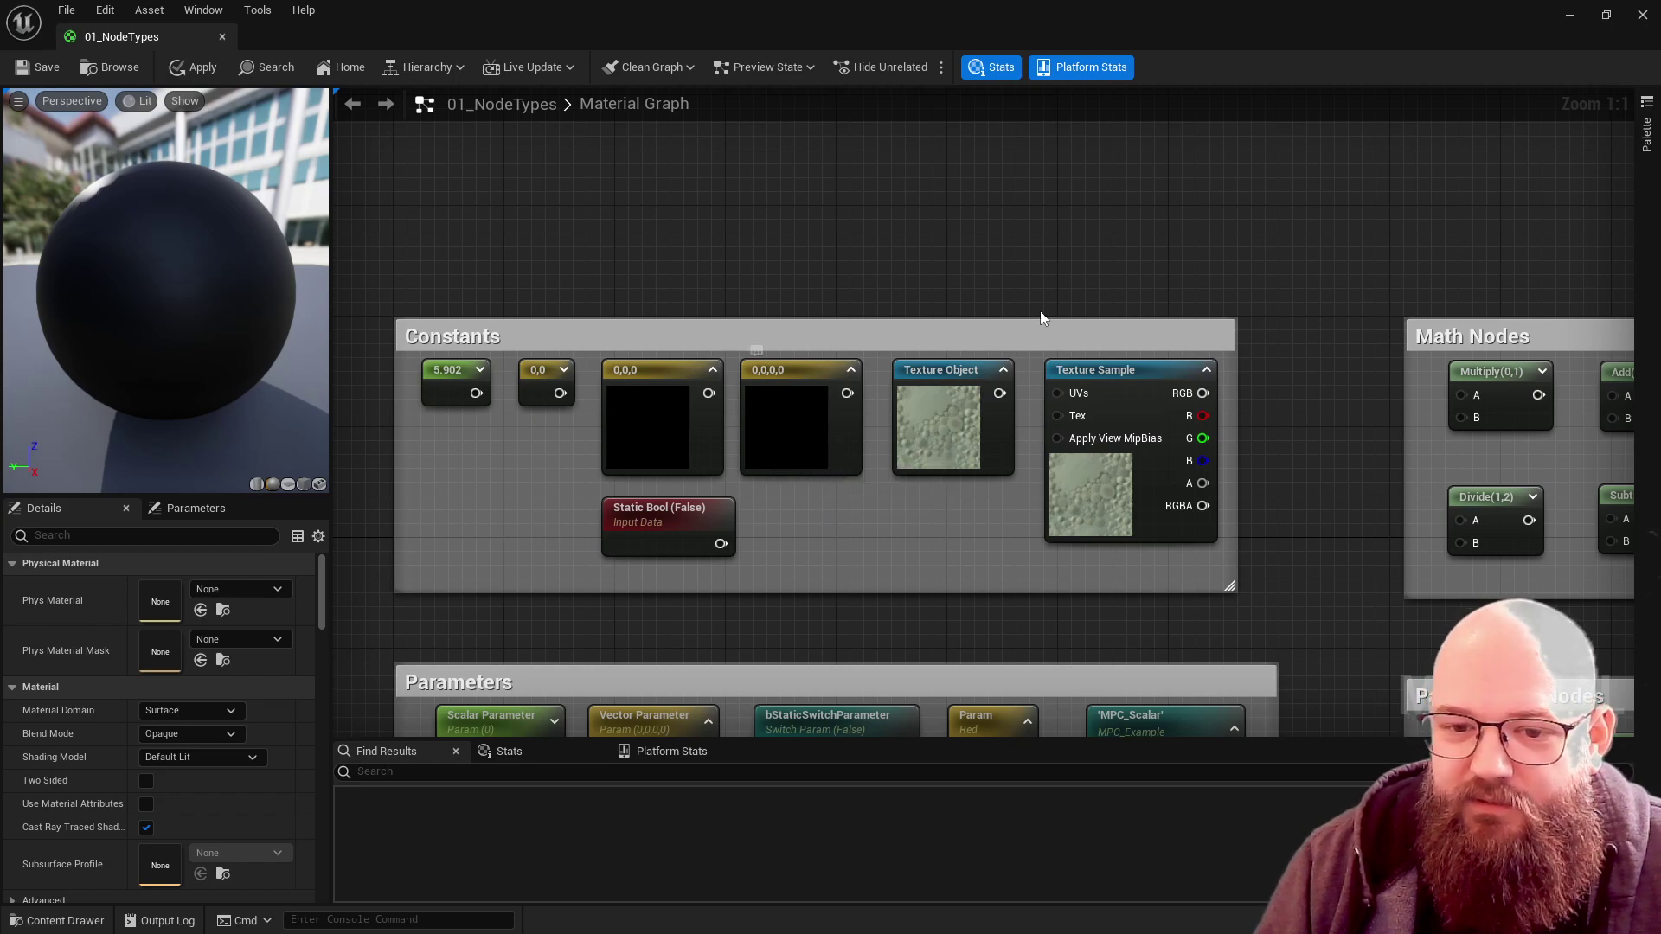
{"action": "left_click", "coordinate": [766, 433]}
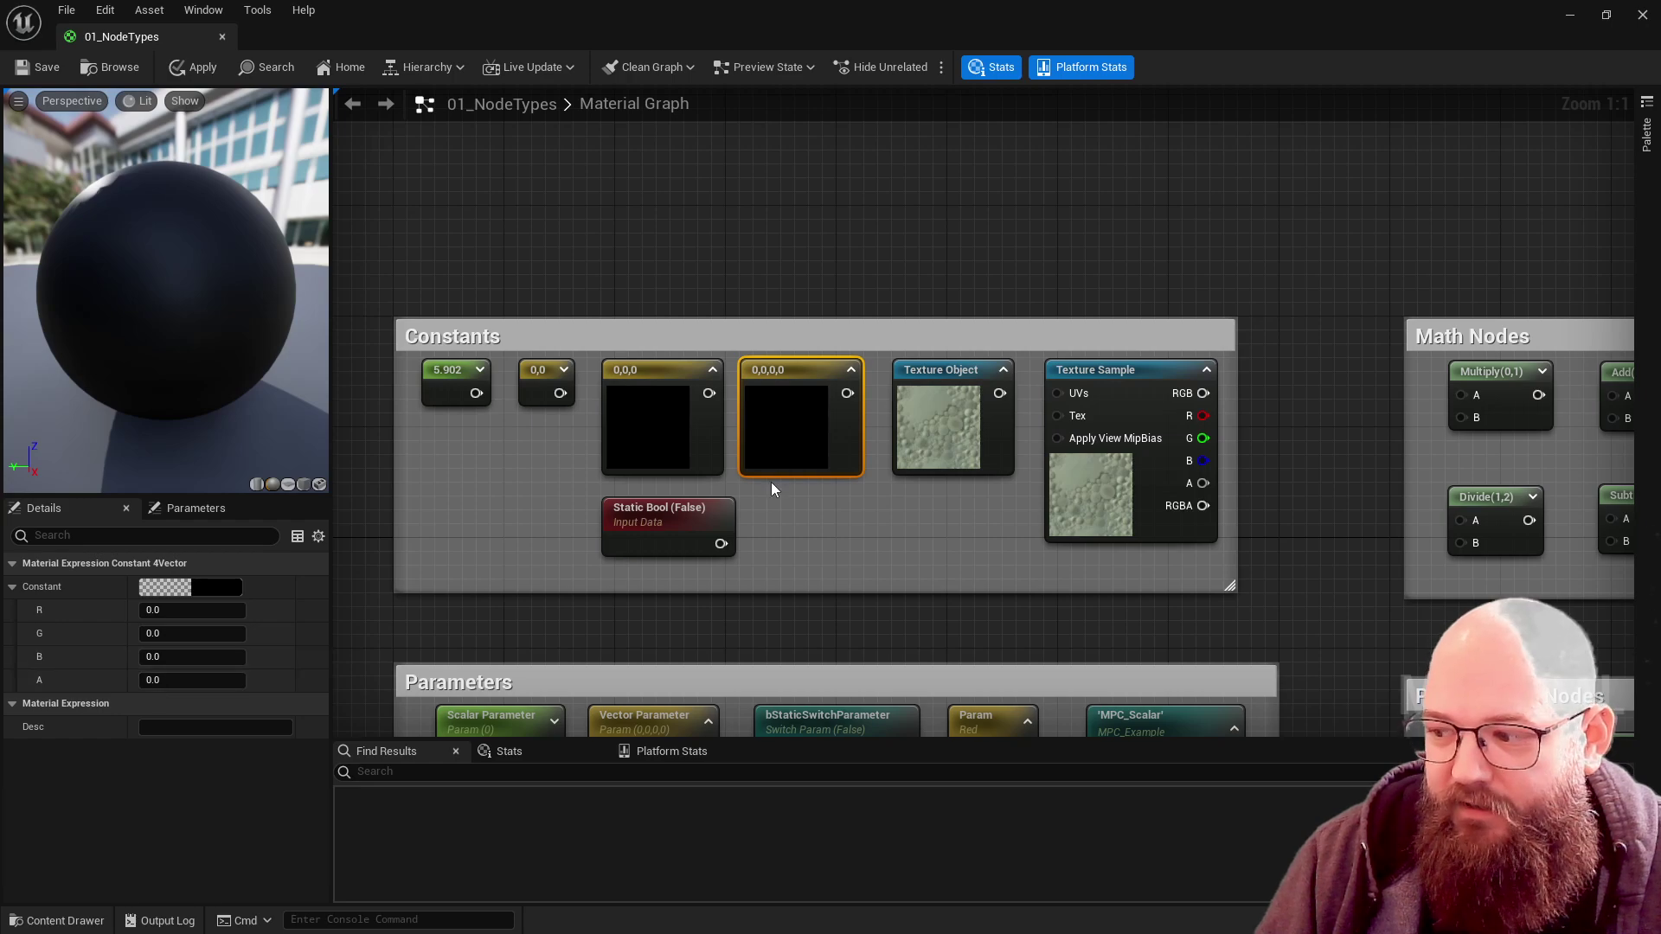
{"action": "left_click", "coordinate": [938, 428]}
{"action": "right_click_drag", "start_coordinate": [941, 552], "coordinate": [861, 527]}
{"action": "left_click", "coordinate": [1002, 468], "text": "shift"}
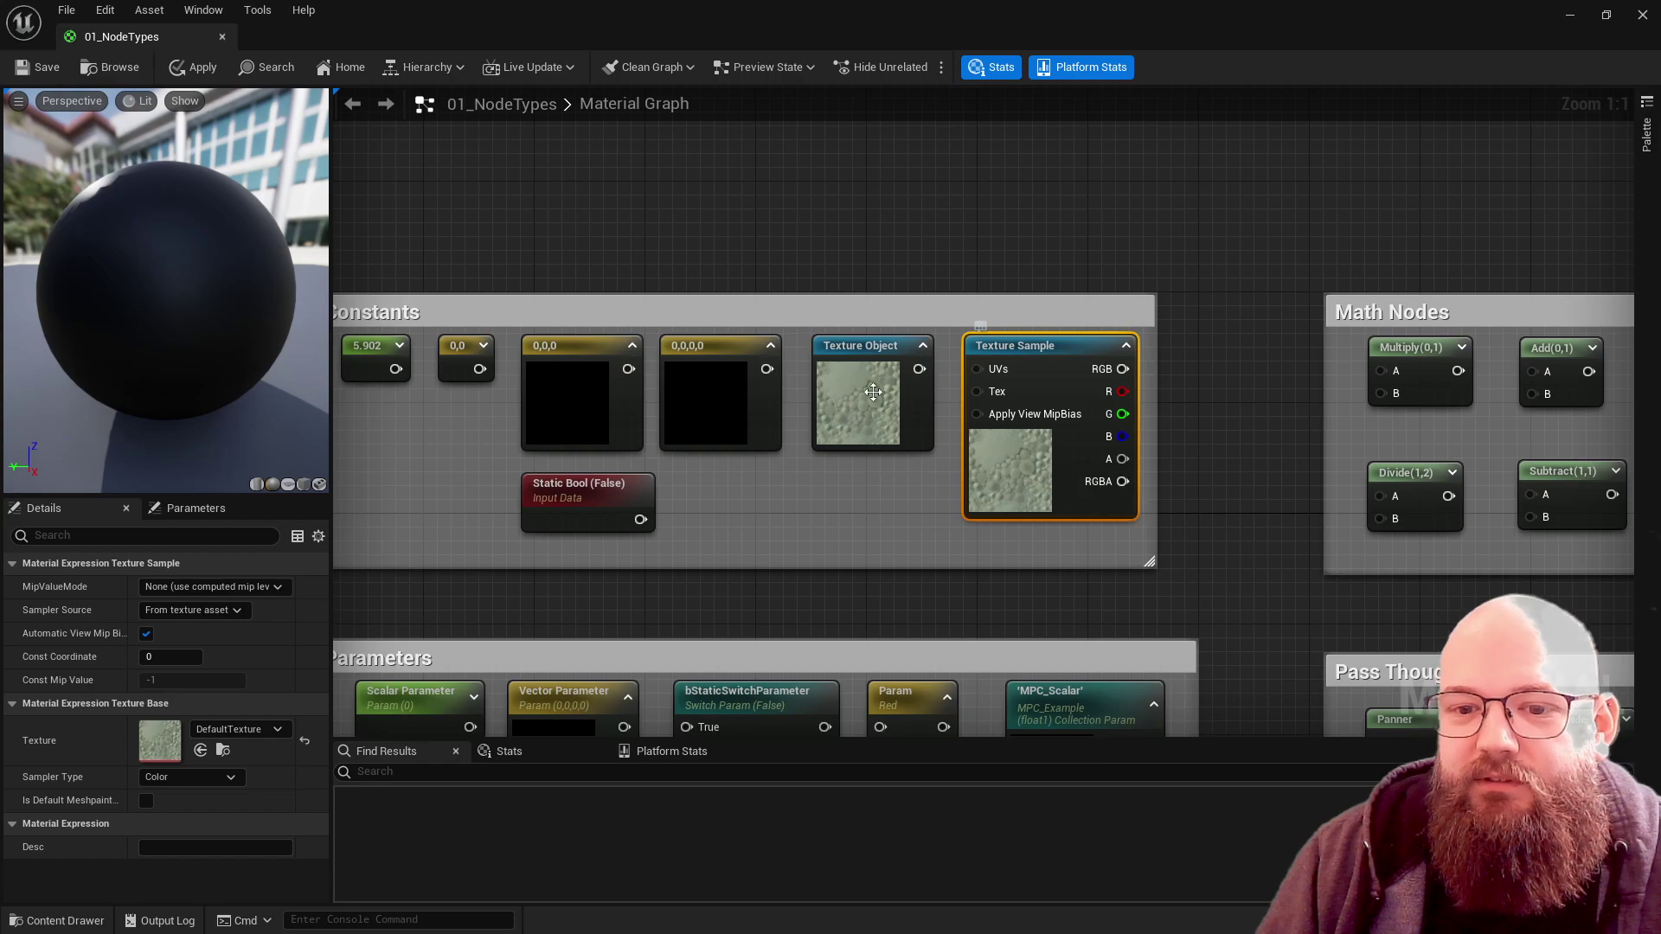
{"action": "left_click", "coordinate": [960, 275]}
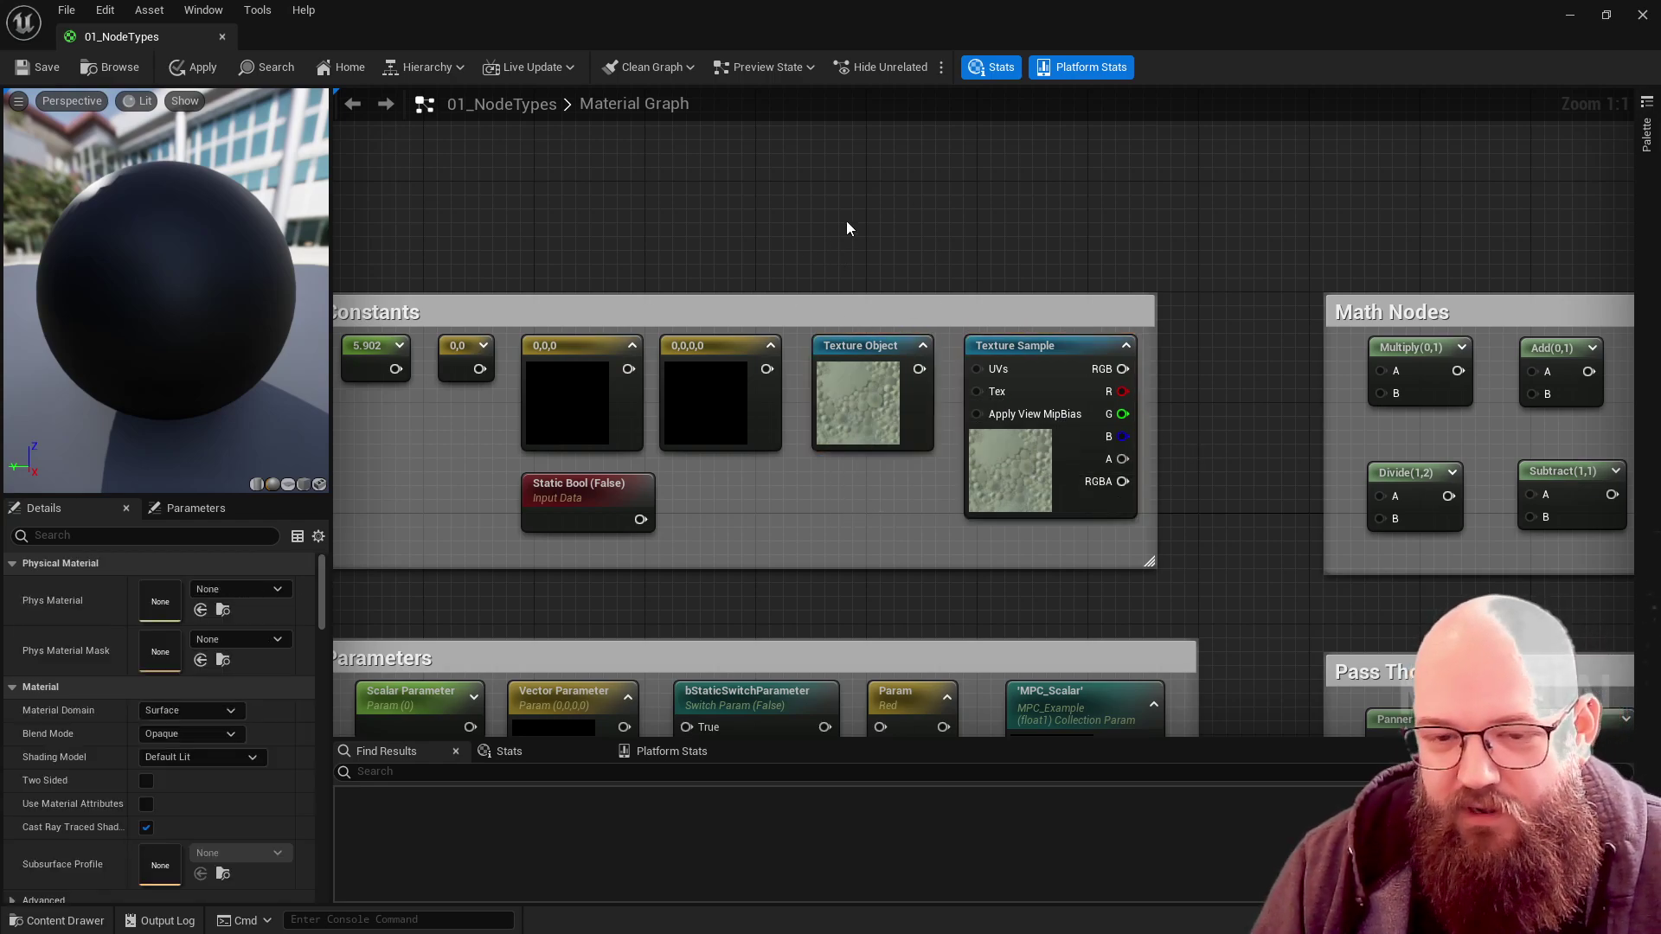
{"action": "right_click_drag", "start_coordinate": [924, 167], "coordinate": [863, 311]}
{"action": "left_click", "coordinate": [968, 597]}
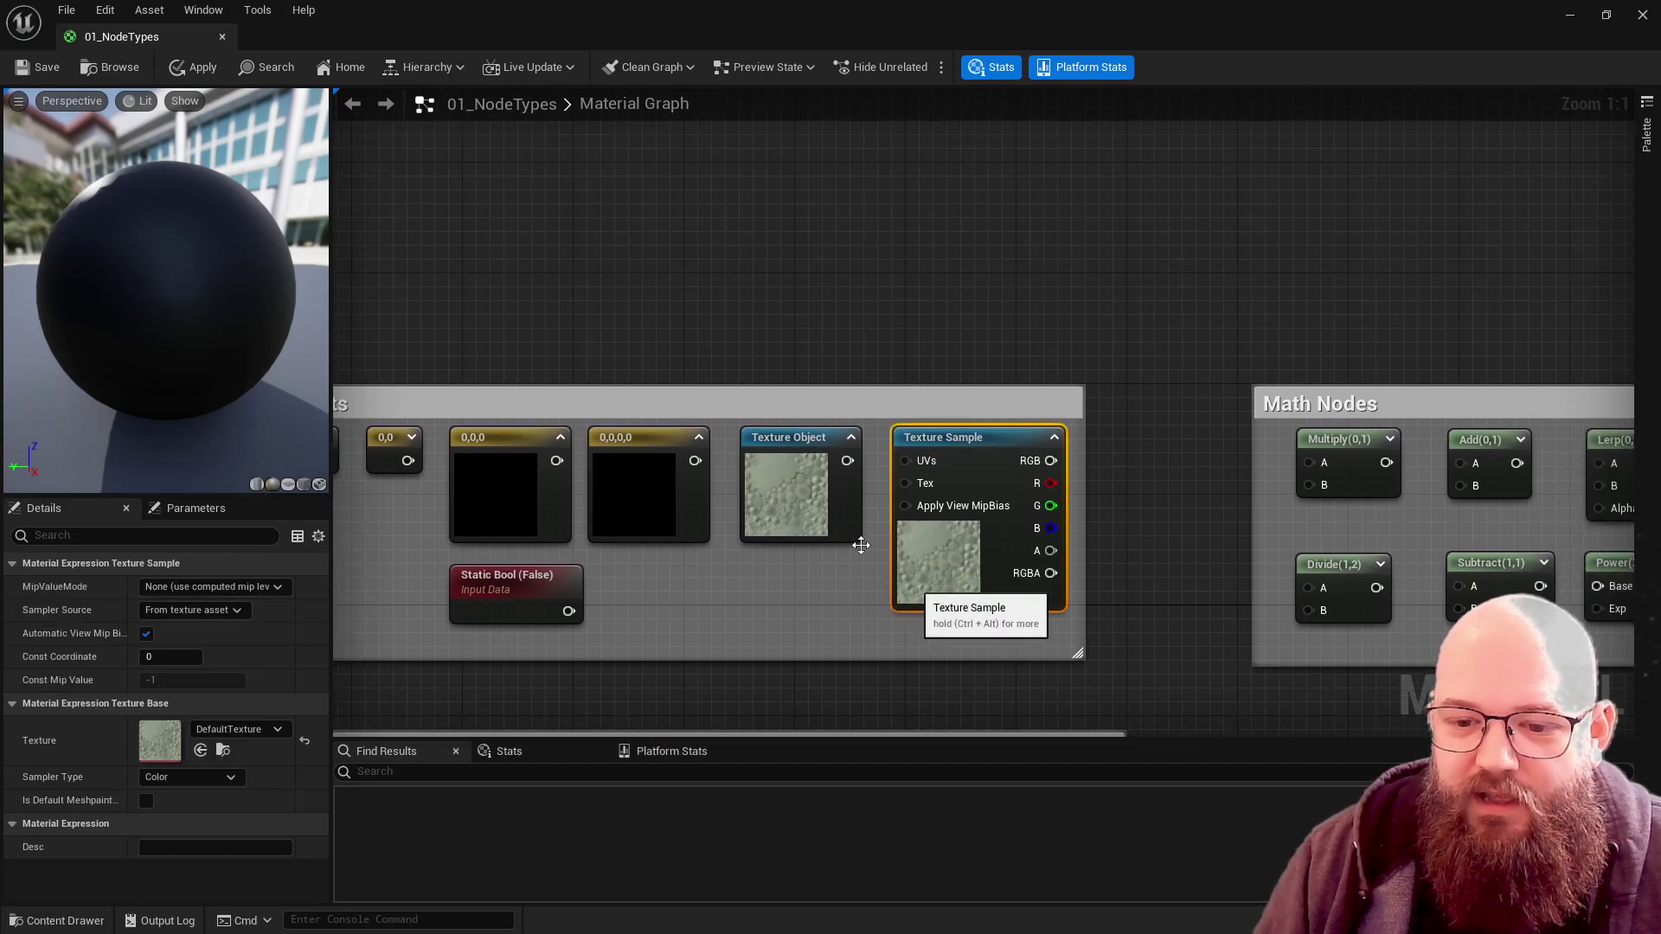
{"action": "left_click", "coordinate": [783, 502]}
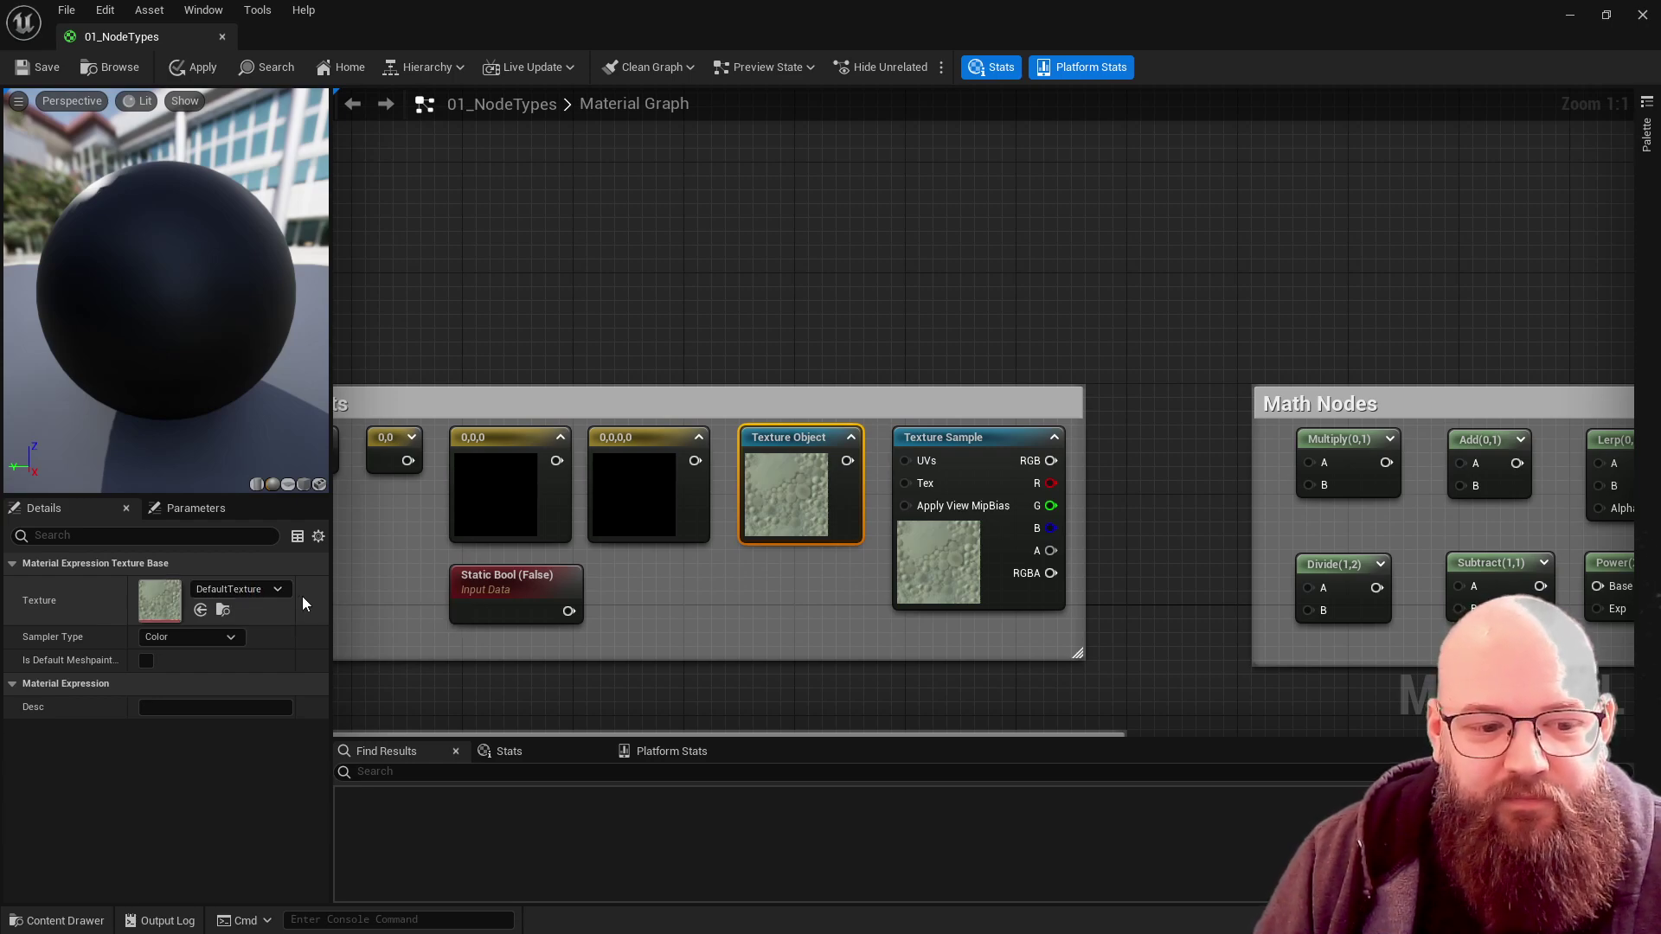
{"action": "left_click", "coordinate": [237, 589]}
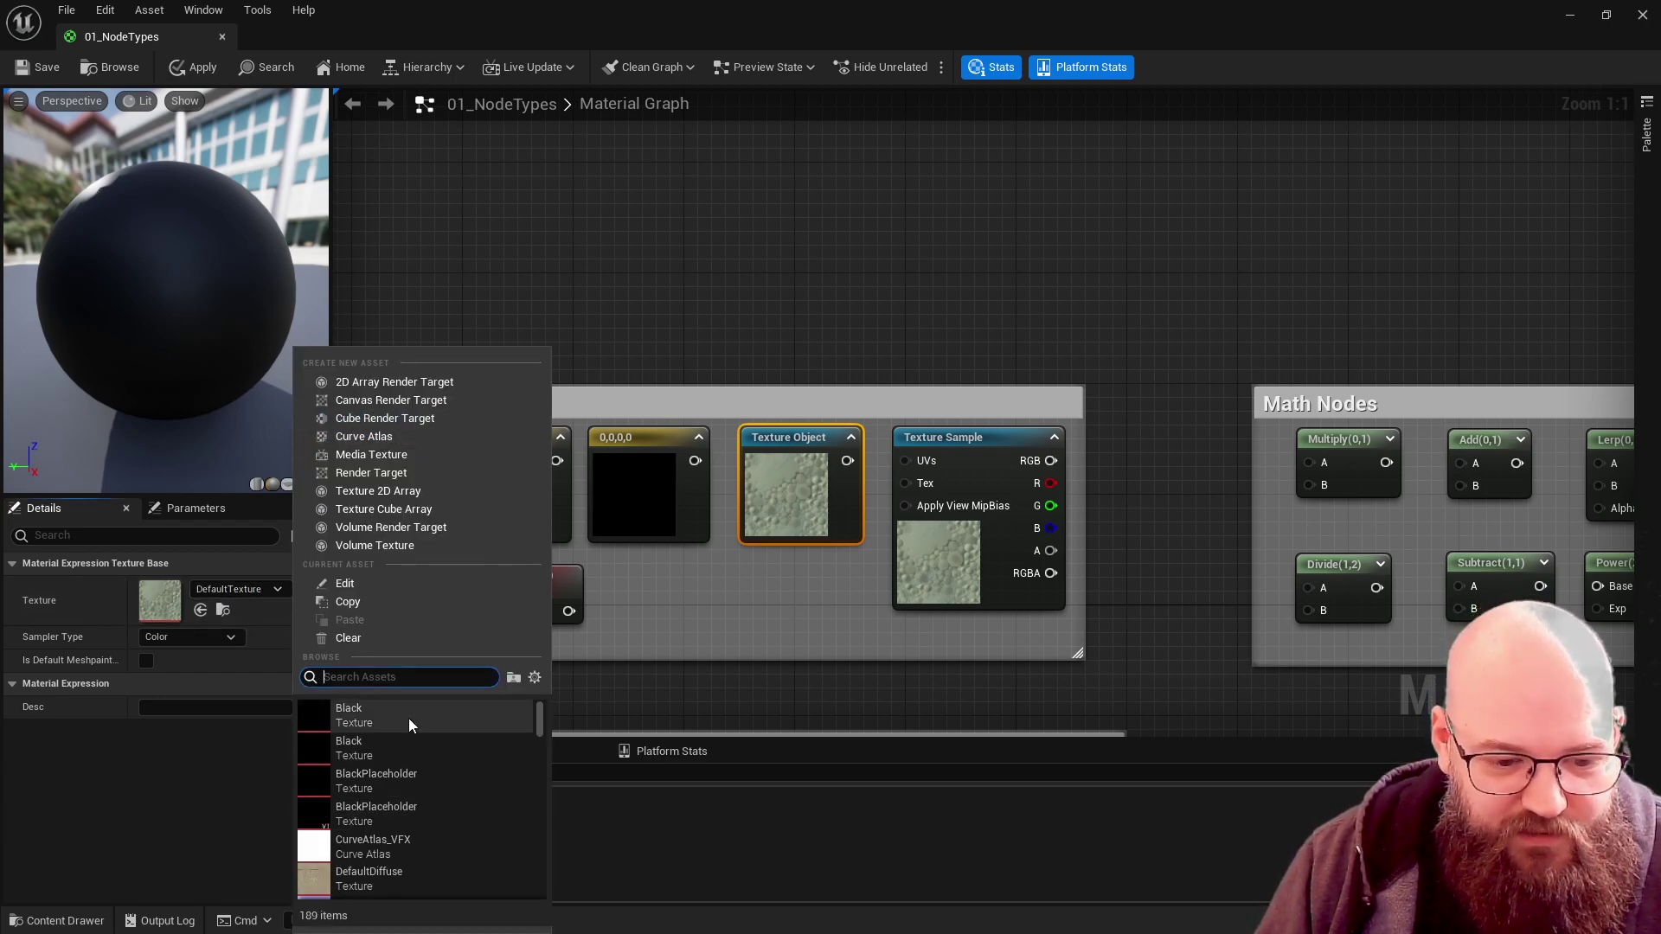
{"action": "scroll", "coordinate": [411, 778], "scroll_direction": "down", "scroll_amount": 5}
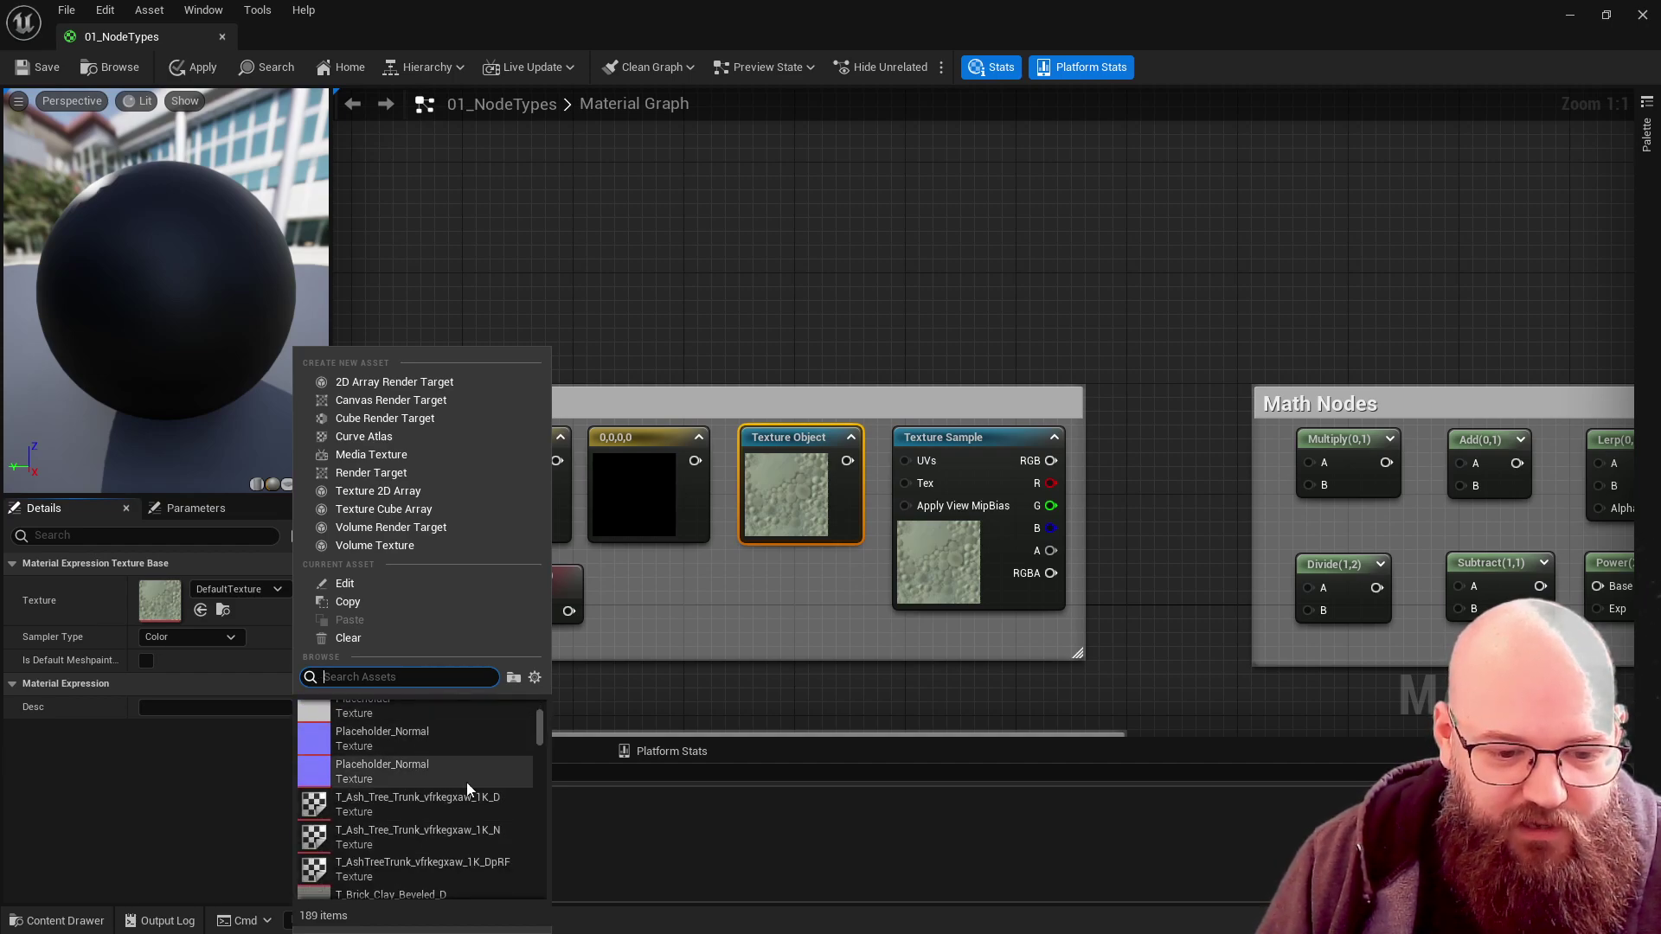
{"action": "scroll", "coordinate": [459, 783], "scroll_direction": "up", "scroll_amount": 5}
{"action": "left_click", "coordinate": [610, 712]}
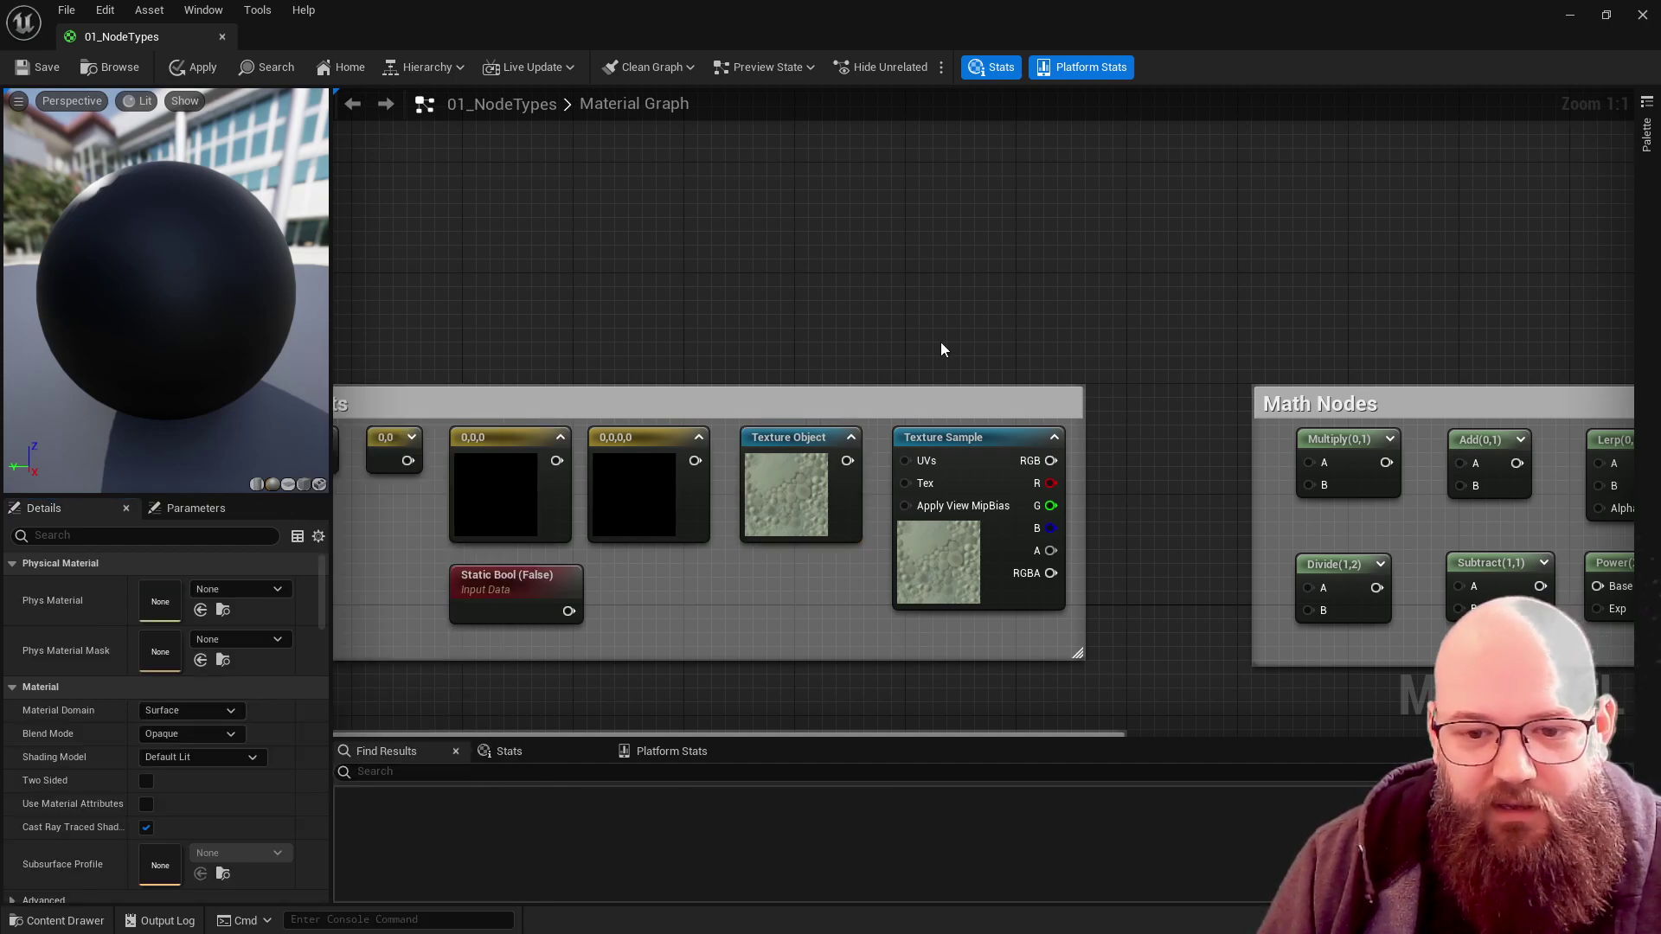
{"action": "left_click", "coordinate": [960, 552]}
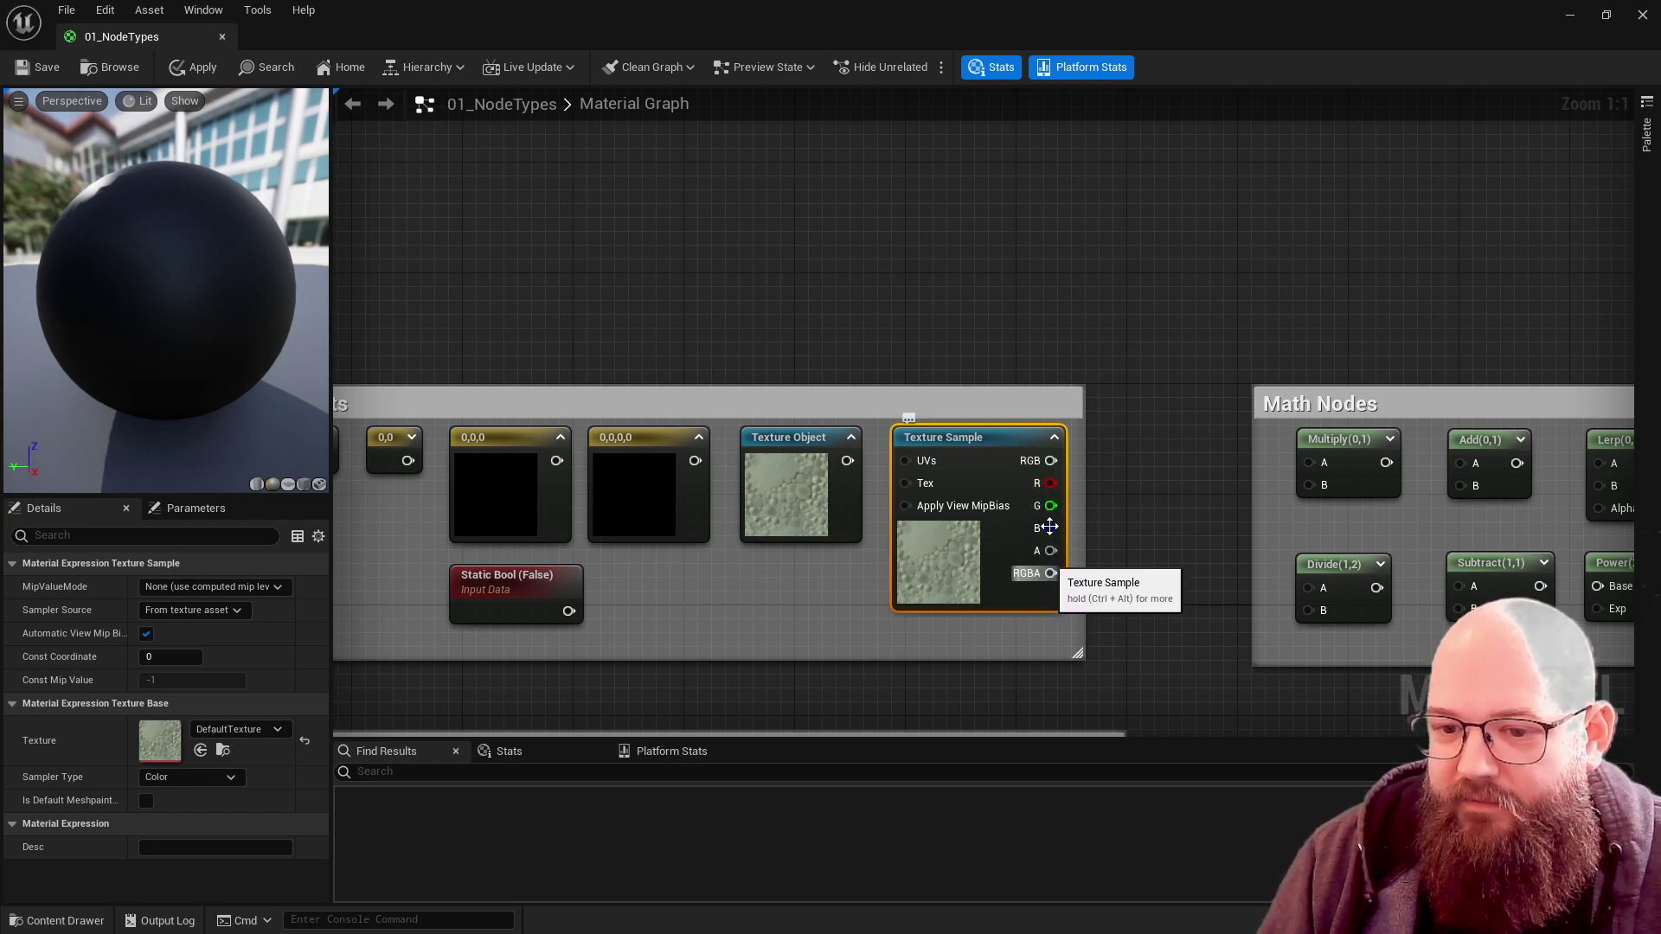
{"action": "left_click_drag", "start_coordinate": [1050, 483], "coordinate": [1129, 490]}
{"action": "left_click_drag", "start_coordinate": [1050, 551], "coordinate": [1124, 582]}
{"action": "key", "text": "Escape"}
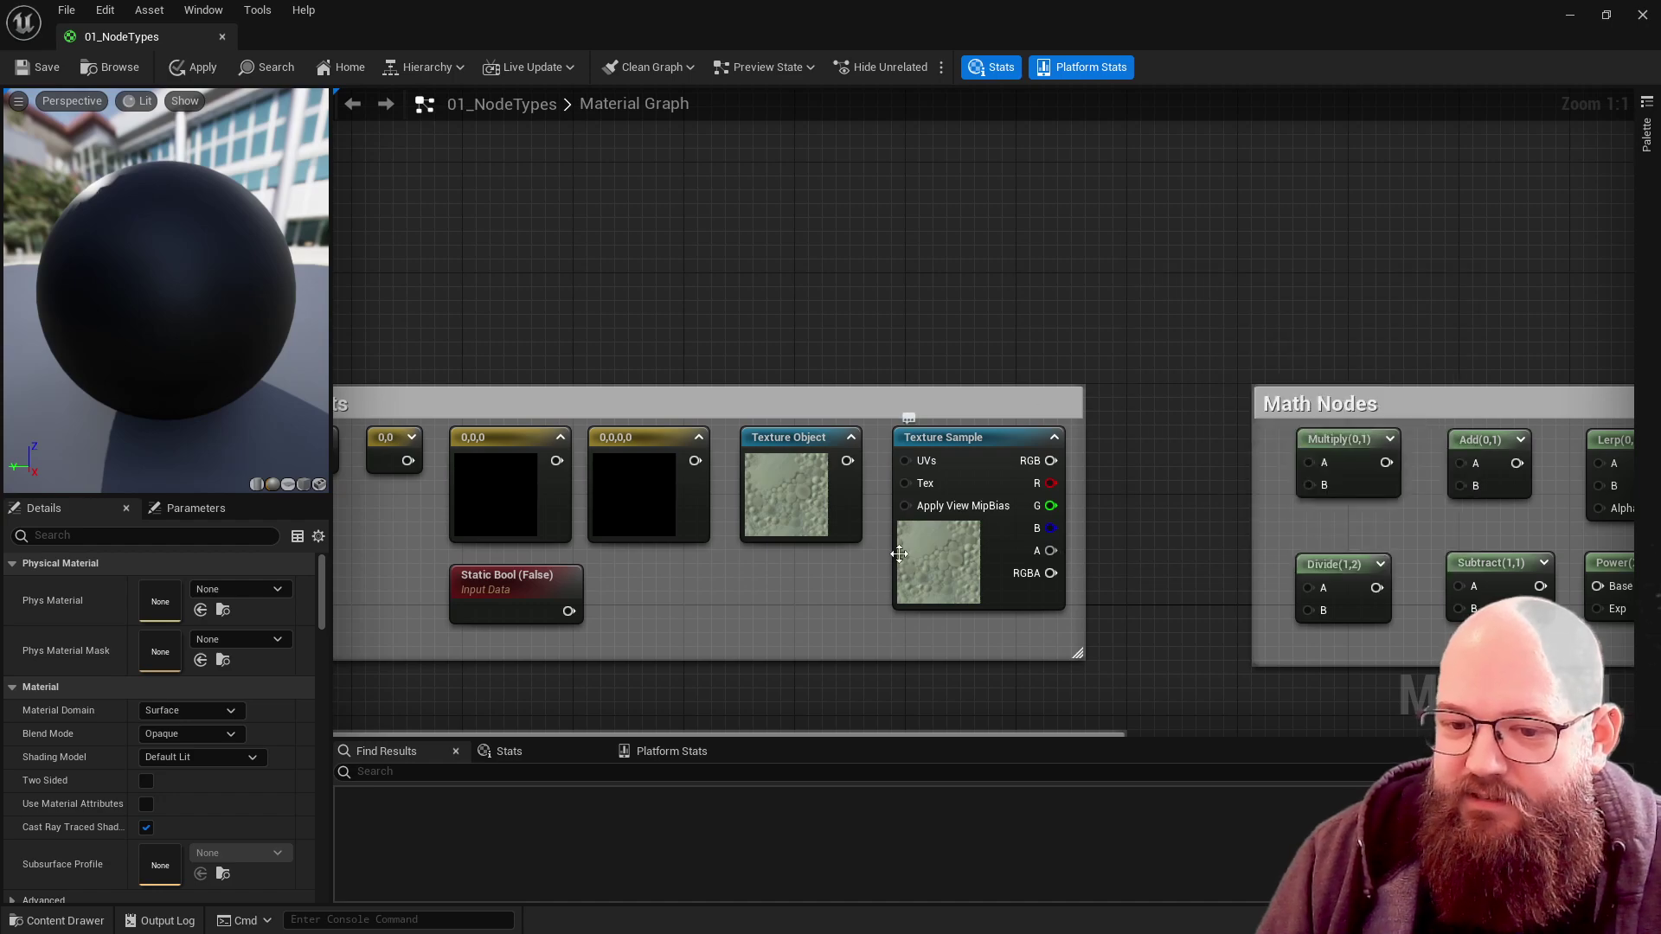
{"action": "left_click", "coordinate": [910, 550]}
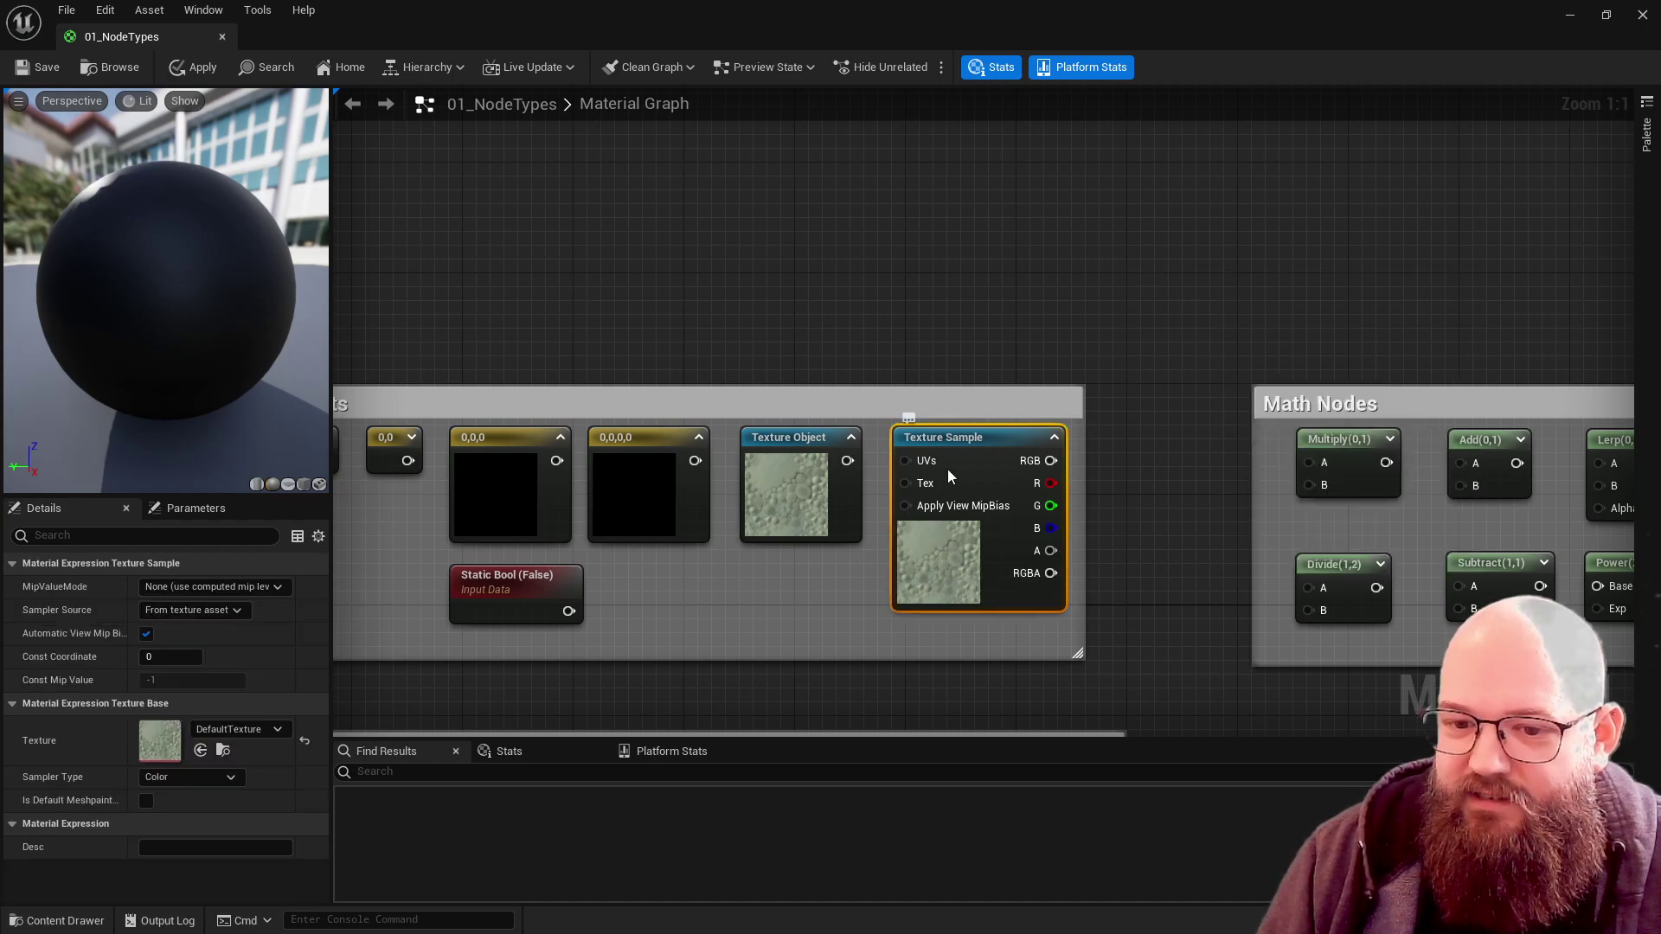
{"action": "left_click", "coordinate": [794, 499]}
{"action": "left_click", "coordinate": [994, 557]}
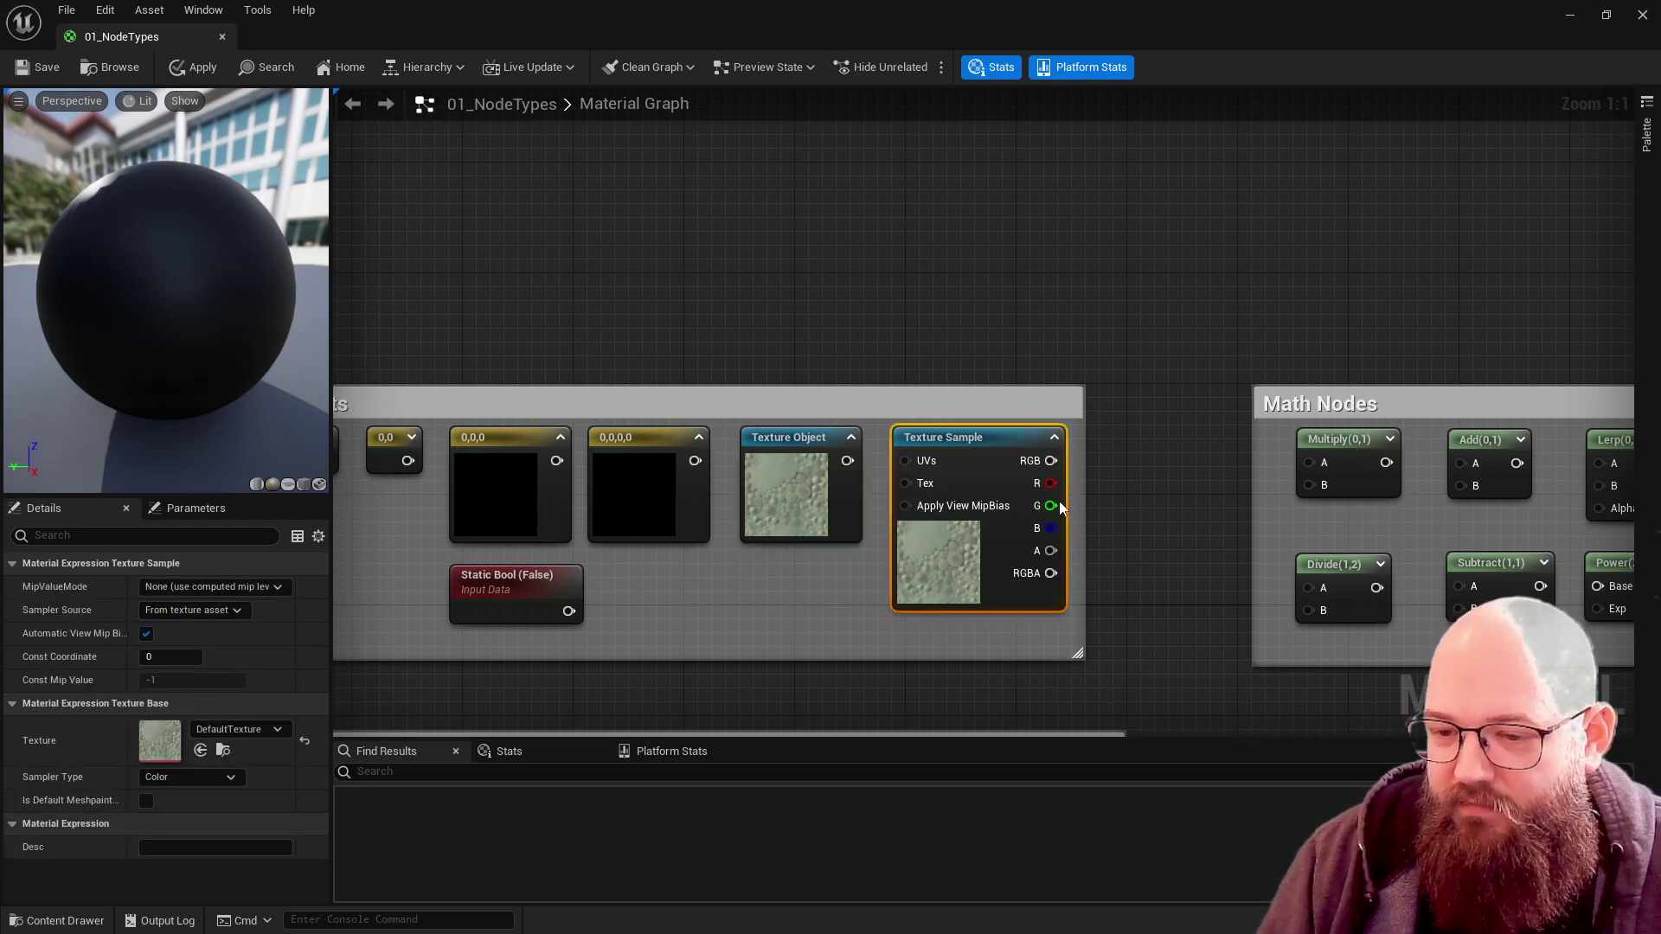
{"action": "left_click", "coordinate": [882, 550]}
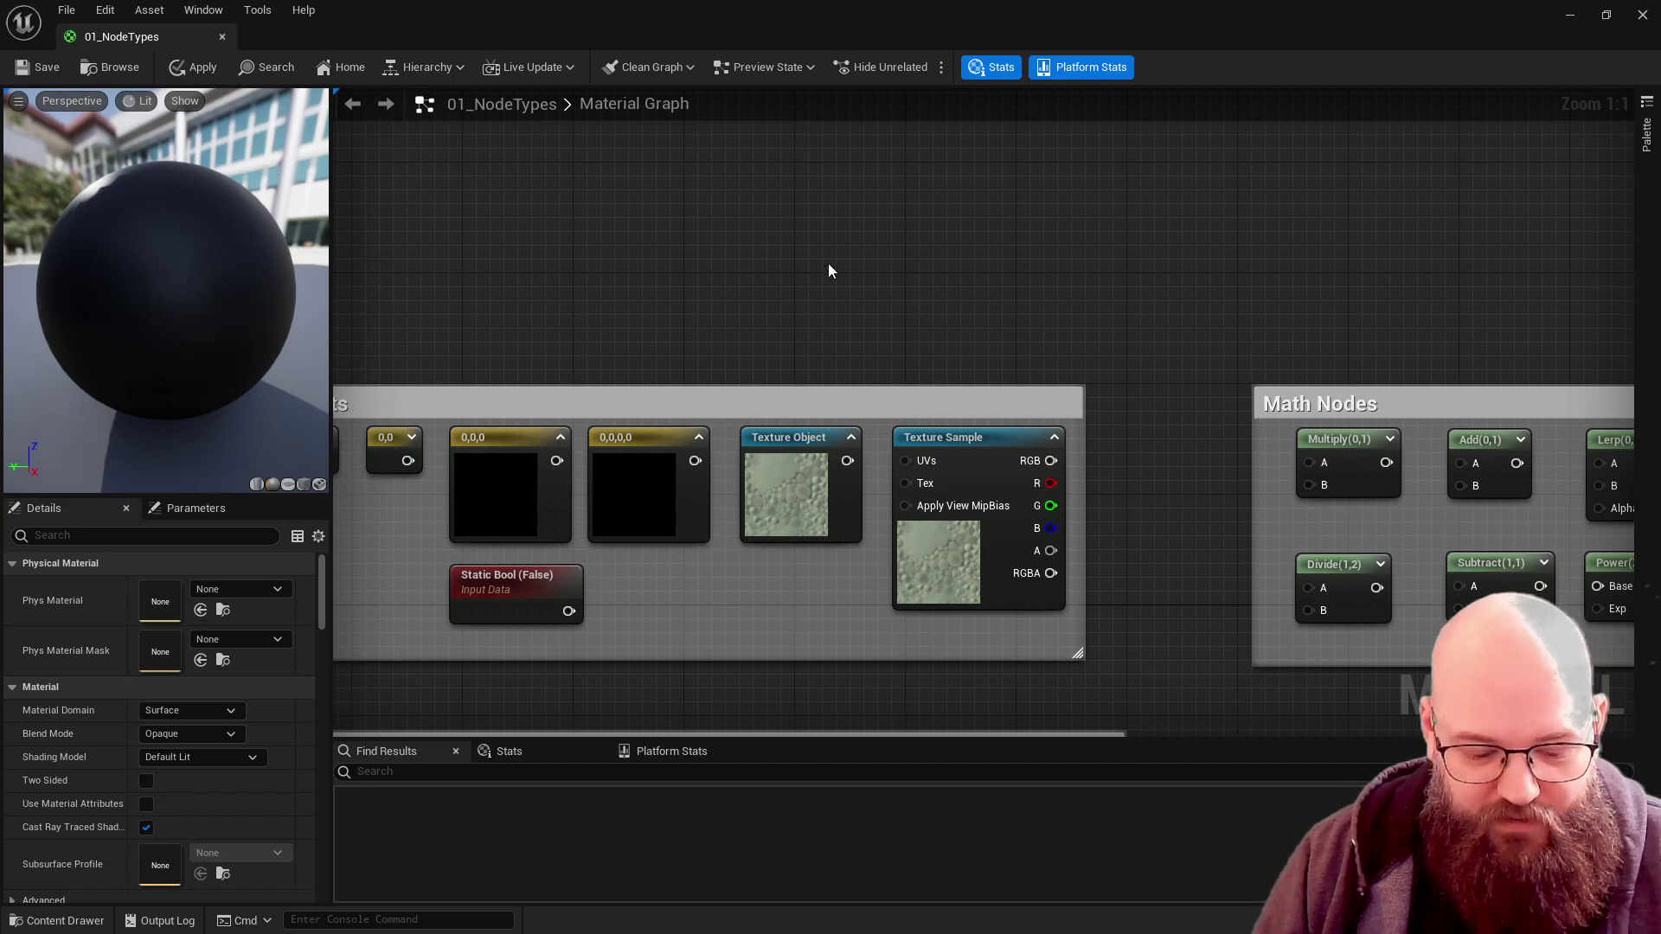
{"action": "left_click", "coordinate": [907, 211]}
{"action": "left_click_drag", "start_coordinate": [968, 341], "coordinate": [953, 298]}
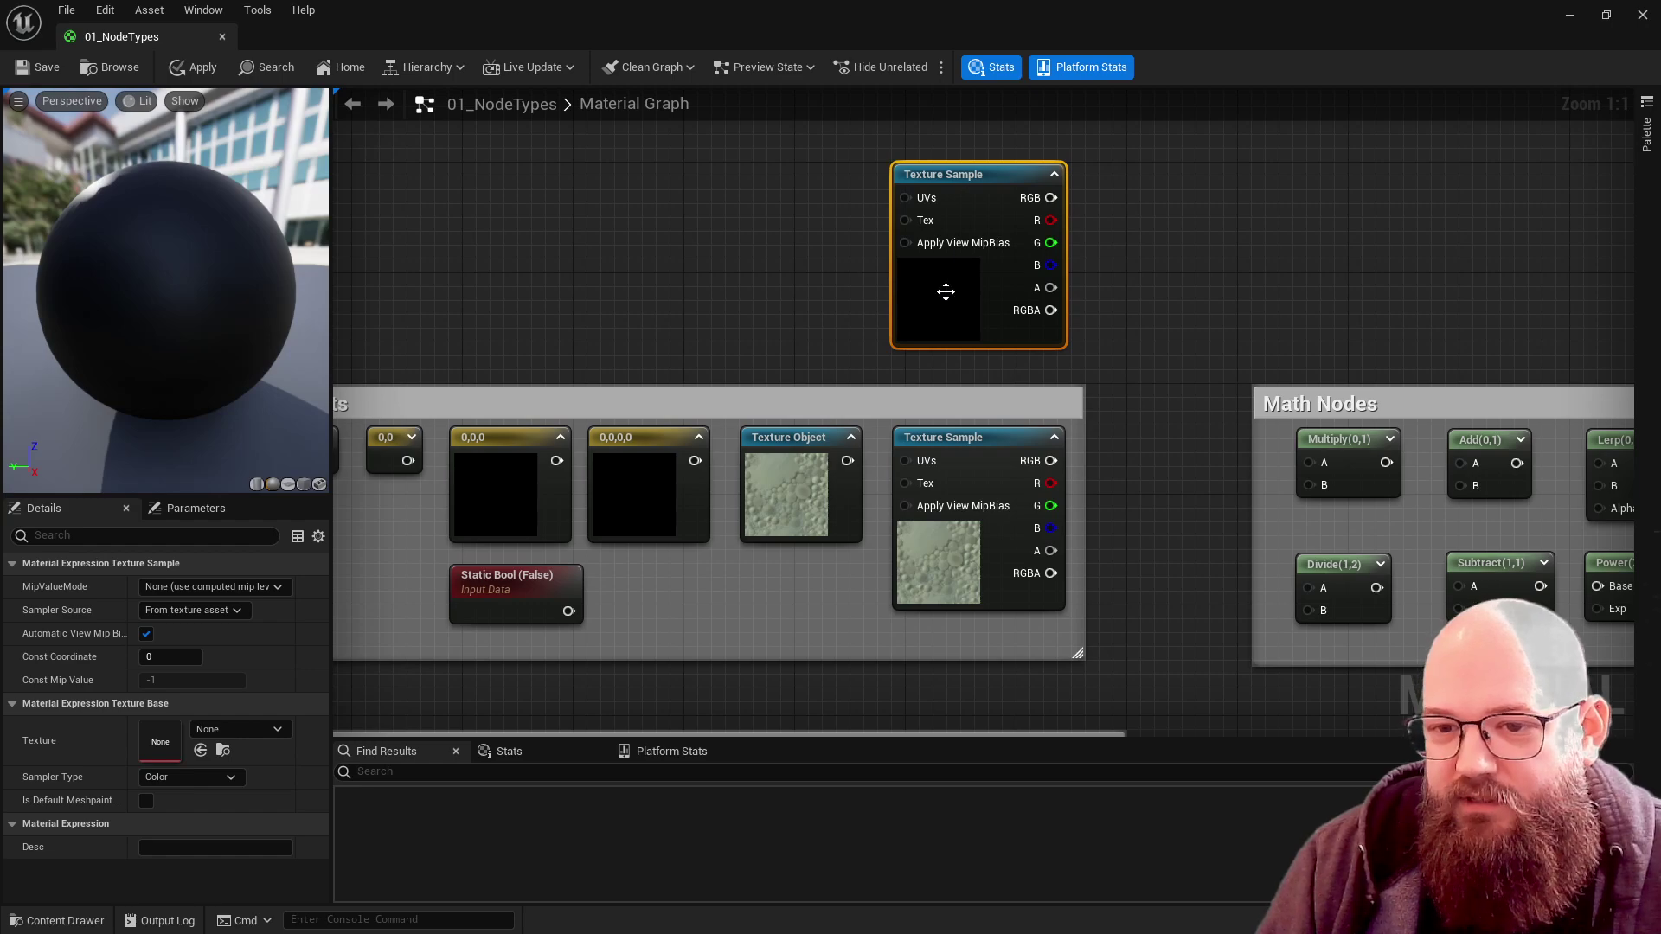
{"action": "left_click", "coordinate": [790, 208]}
{"action": "right_click_drag", "start_coordinate": [790, 207], "coordinate": [796, 236]}
{"action": "left_click", "coordinate": [993, 337]}
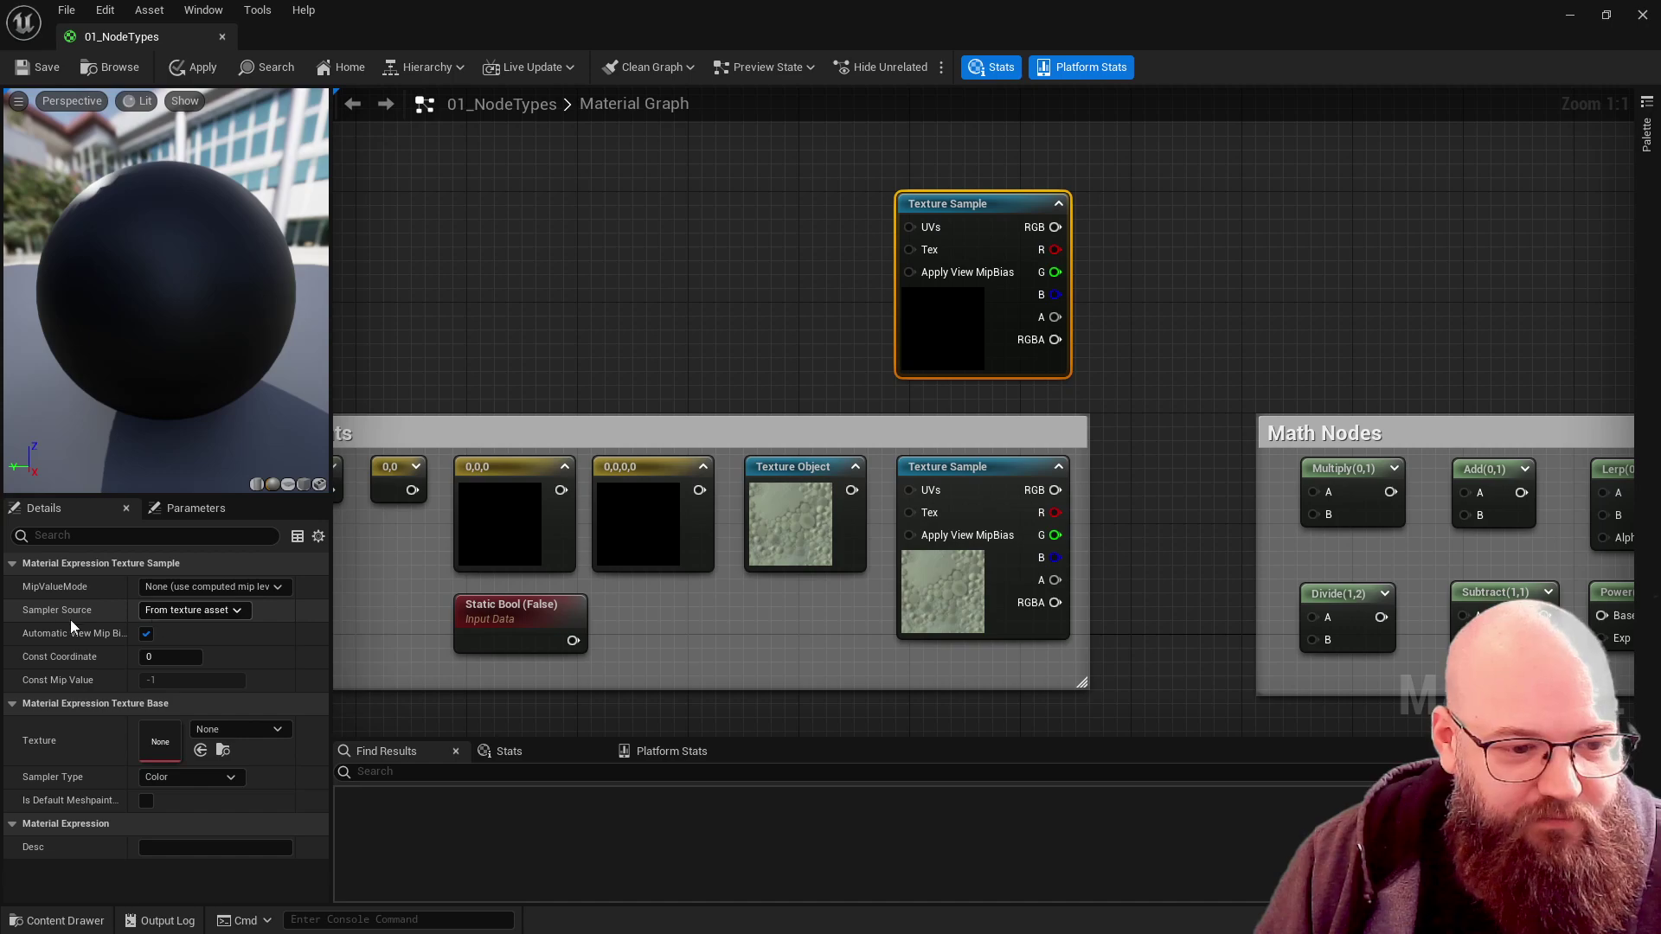
{"action": "left_click", "coordinate": [246, 728]}
{"action": "left_click", "coordinate": [279, 664]}
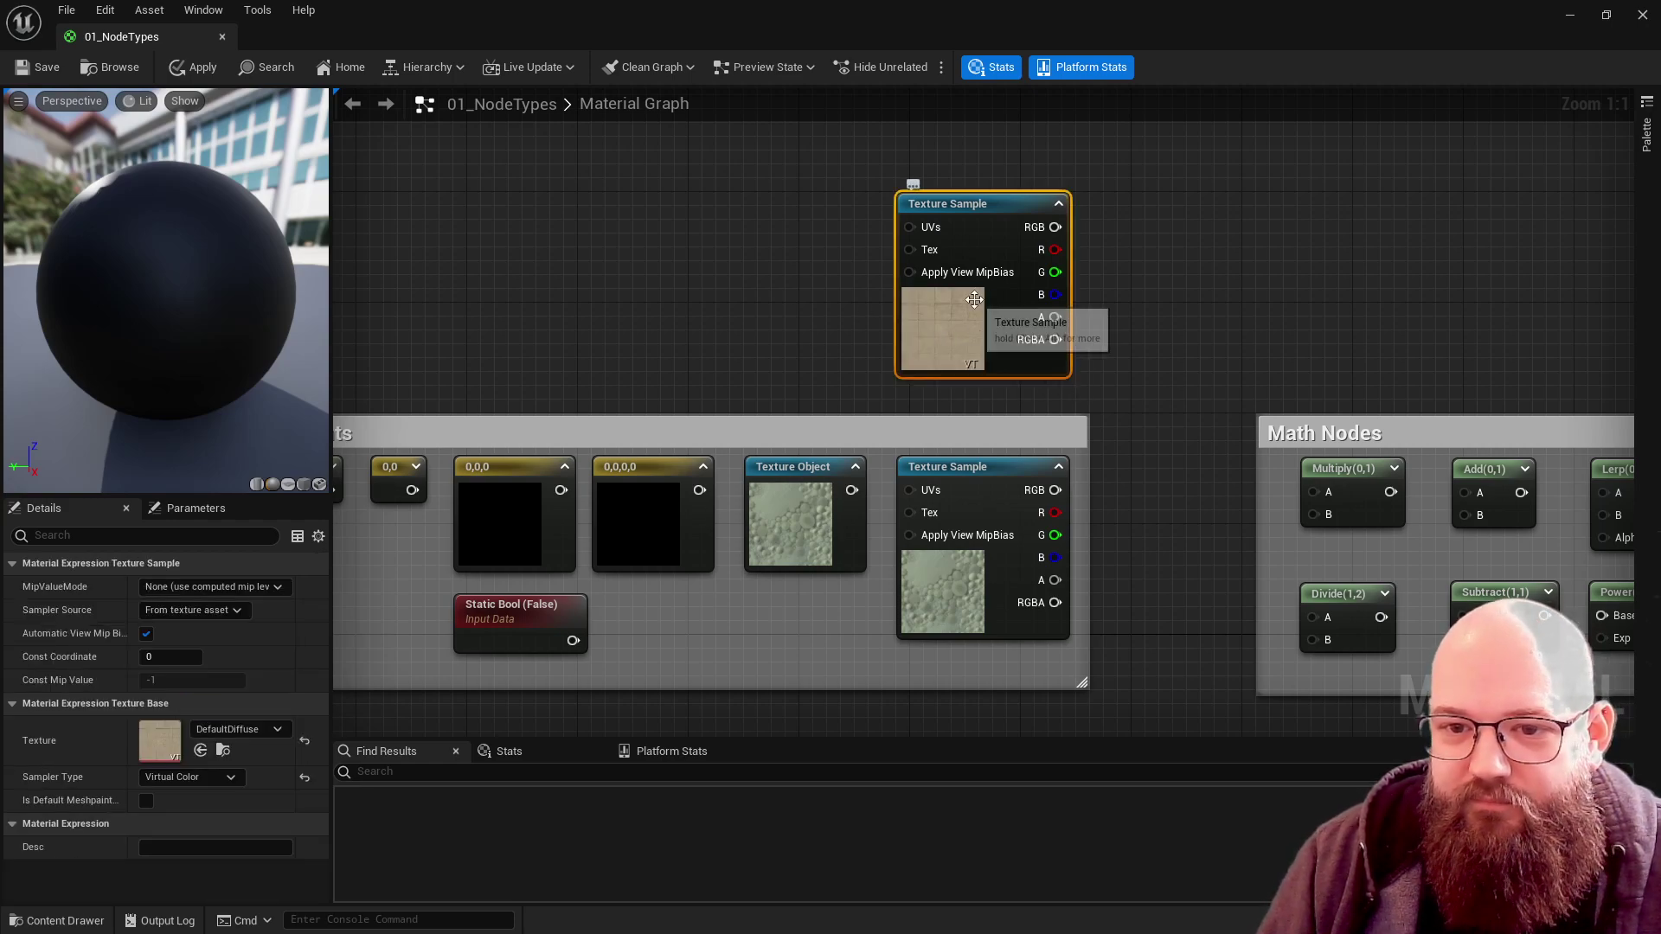
{"action": "left_click_drag", "start_coordinate": [905, 228], "coordinate": [799, 216]}
{"action": "type", "text": "text"}
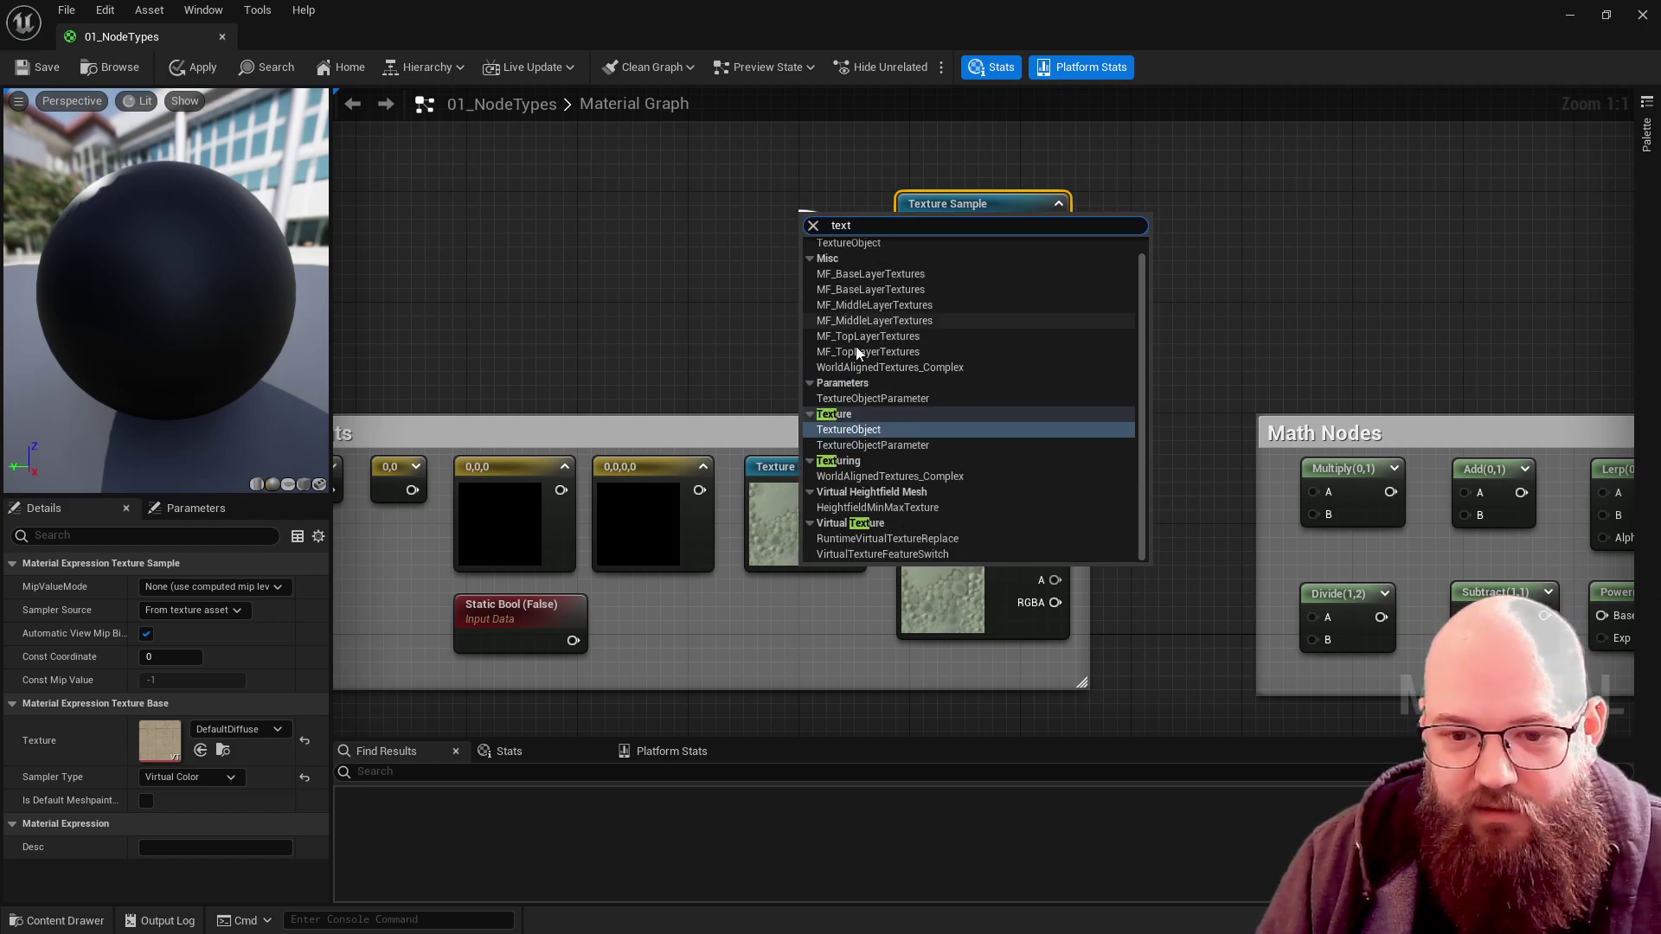
{"action": "left_click", "coordinate": [869, 431]}
{"action": "left_click_drag", "start_coordinate": [871, 296], "coordinate": [806, 273]}
{"action": "left_click", "coordinate": [682, 277]}
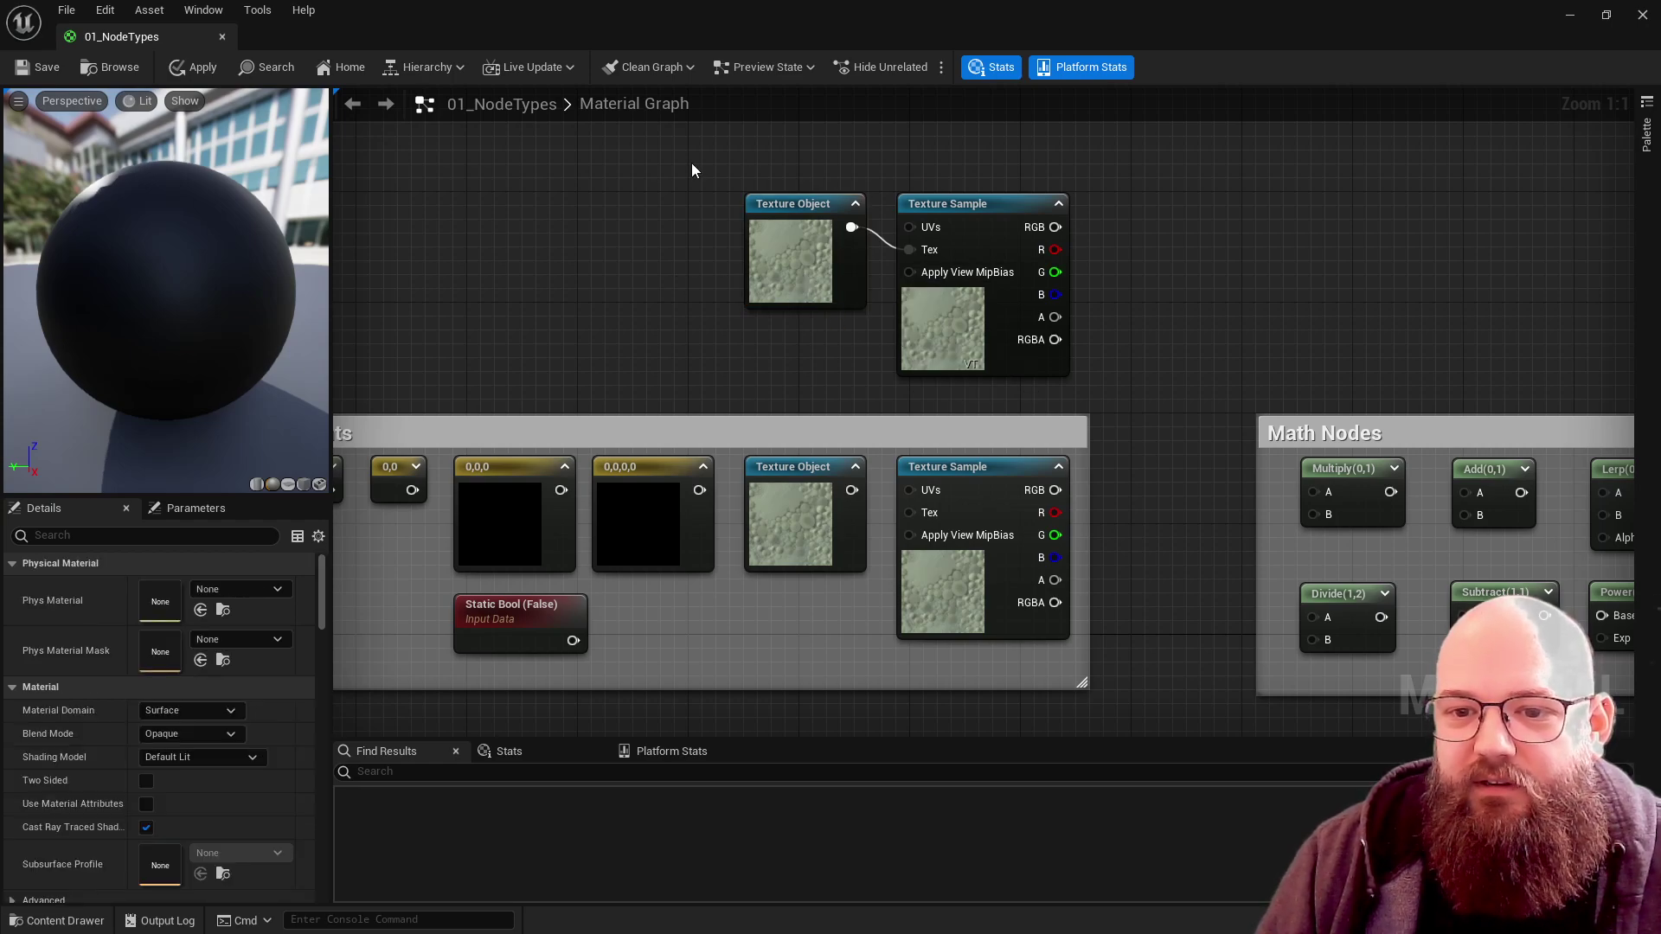
{"action": "left_click_drag", "start_coordinate": [726, 134], "coordinate": [1038, 355]}
{"action": "left_click", "coordinate": [1201, 314]}
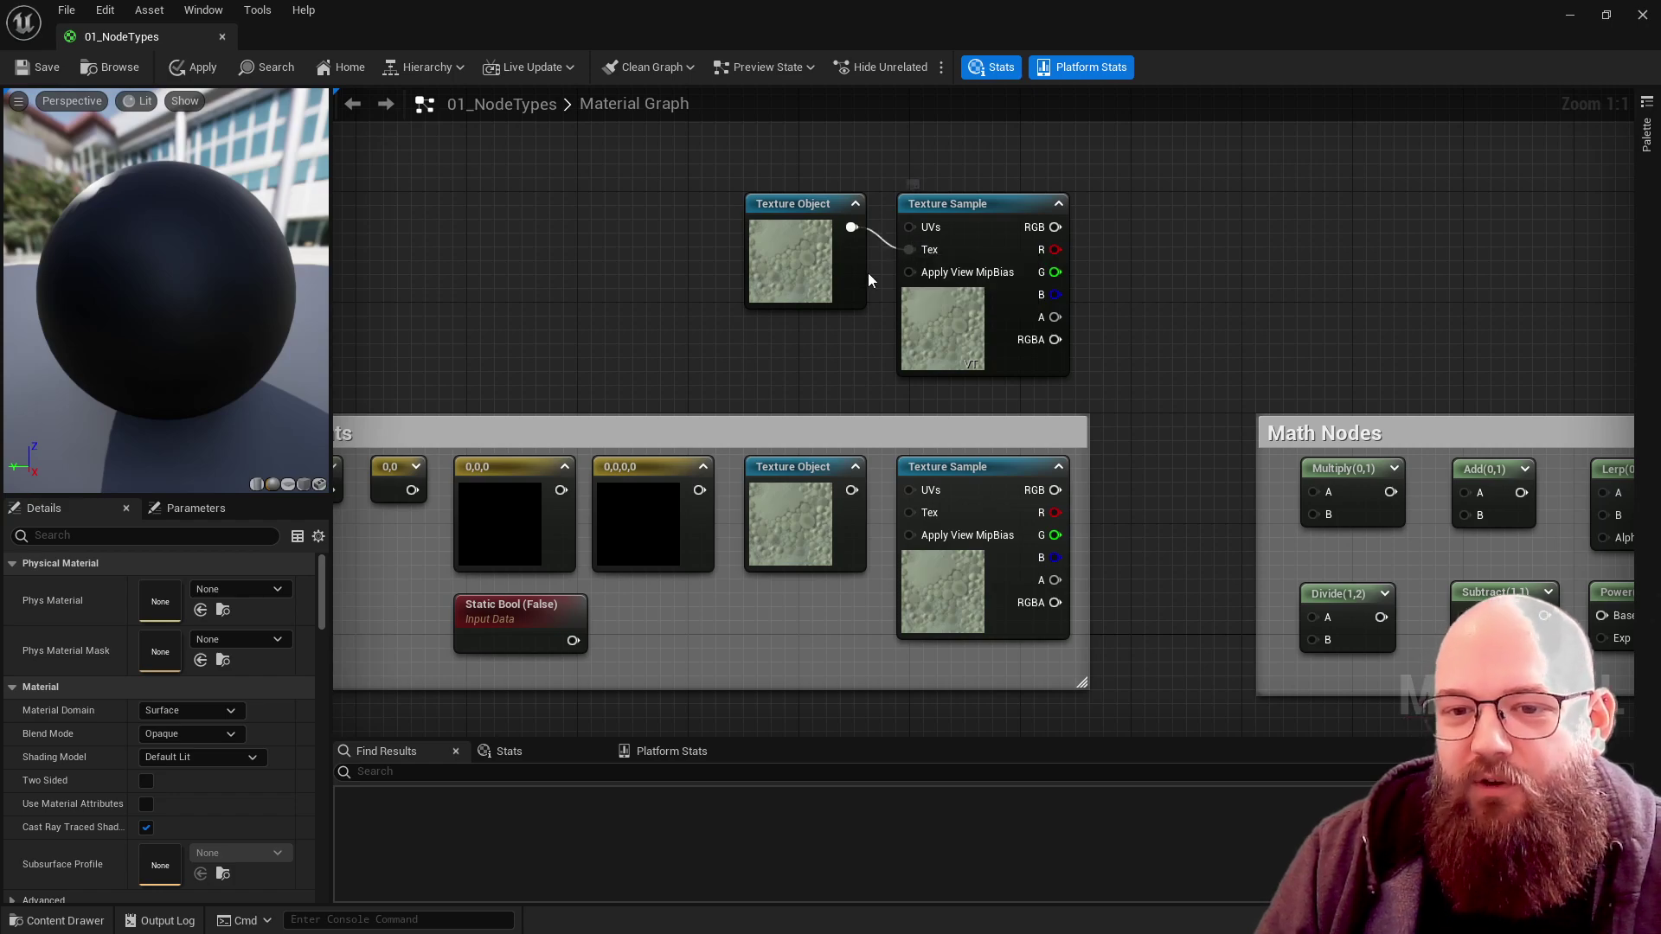
{"action": "left_click", "coordinate": [970, 244]}
{"action": "left_click", "coordinate": [770, 259]}
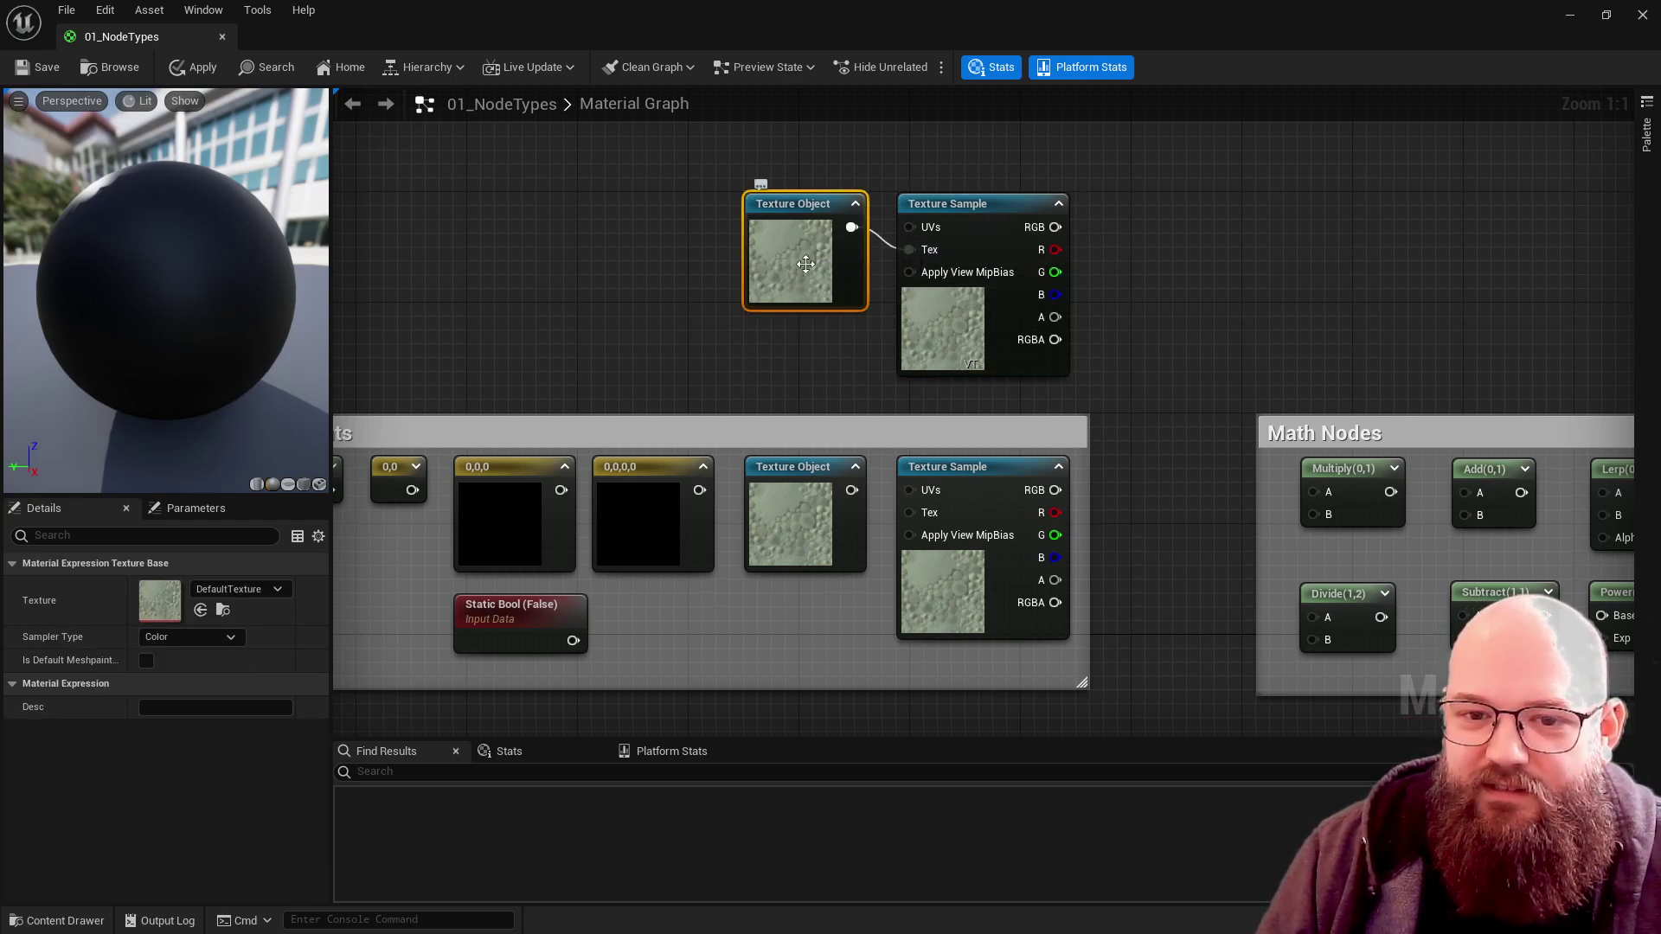
{"action": "left_click", "coordinate": [960, 242]}
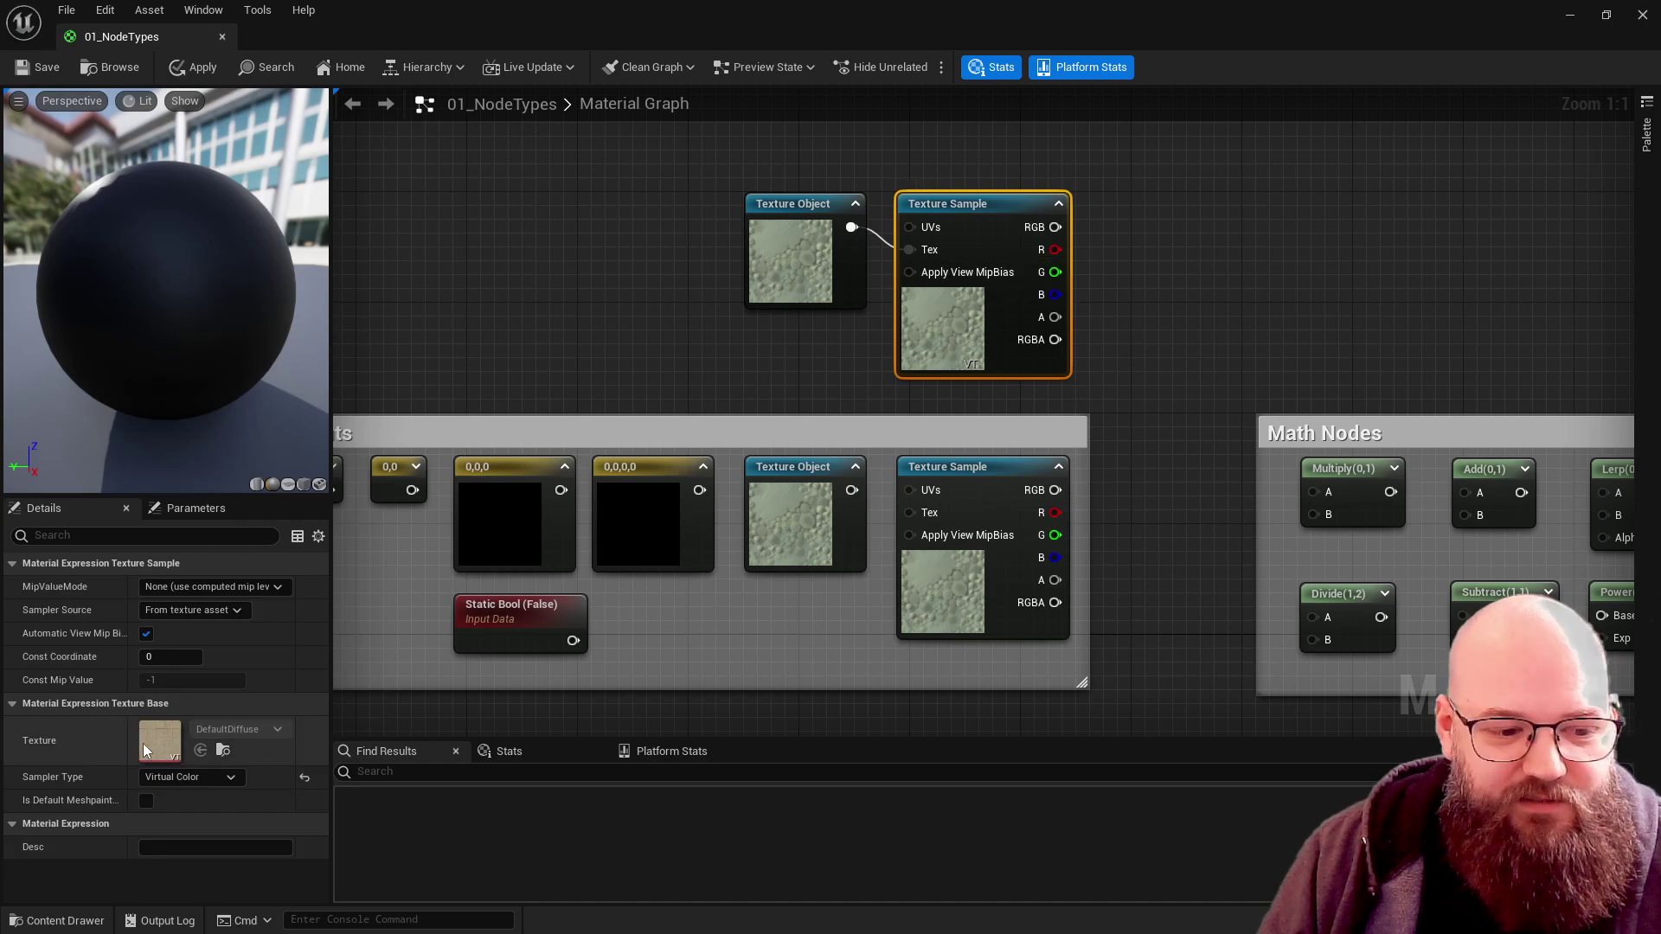
{"action": "left_click", "coordinate": [794, 264]}
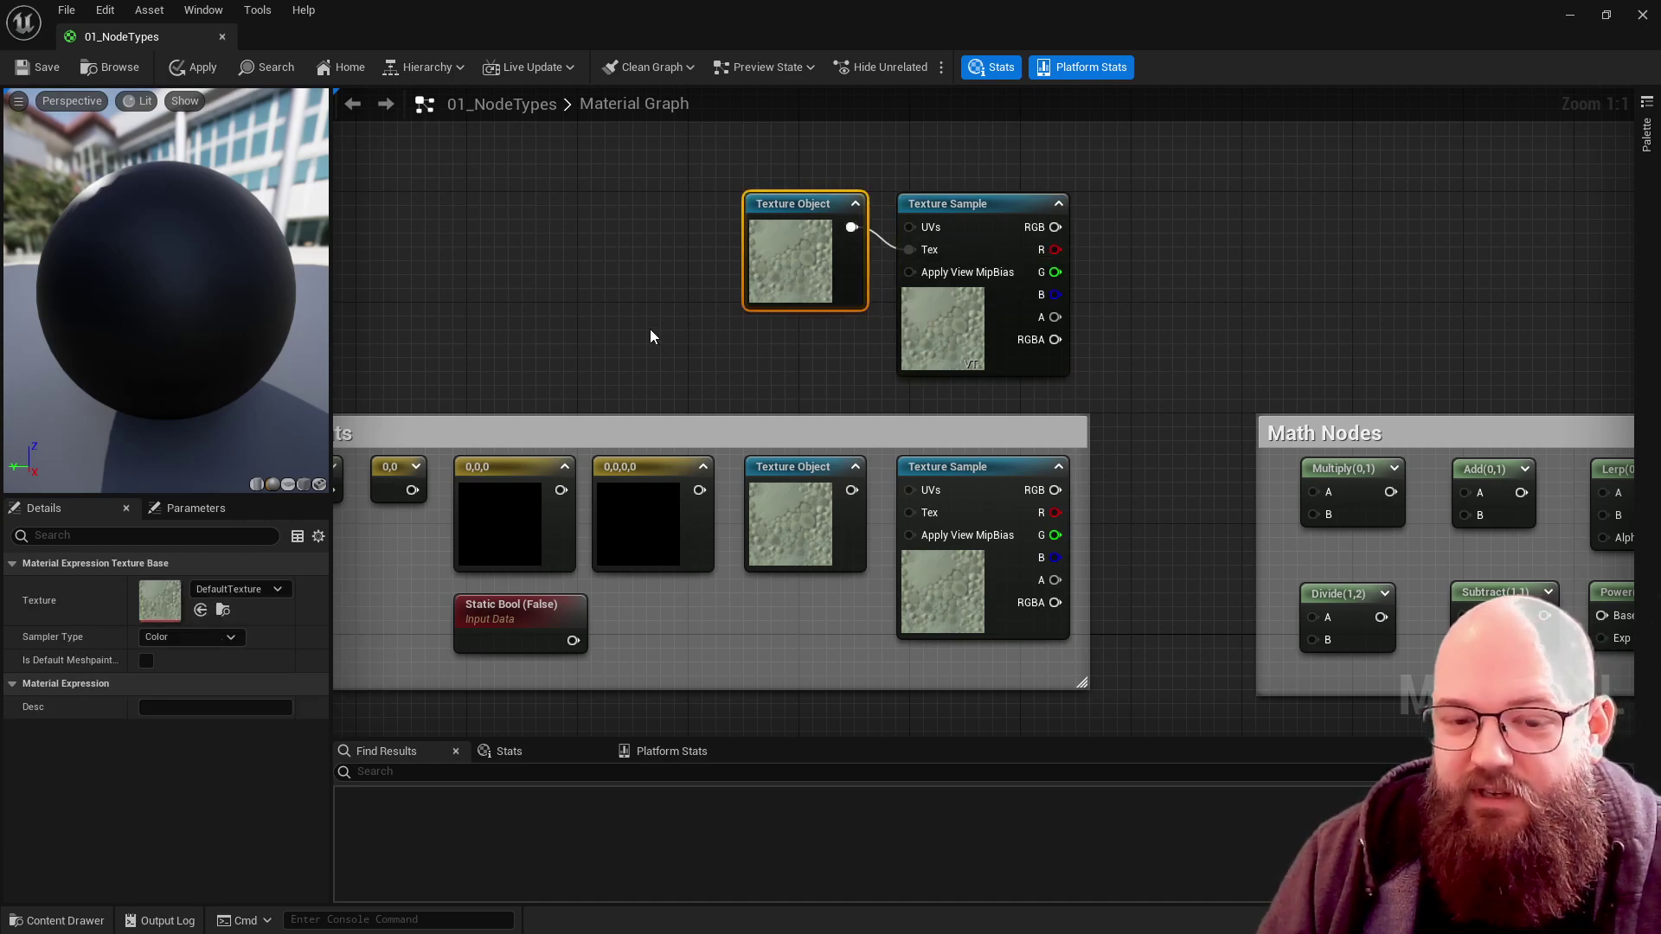
{"action": "key", "text": "Delete"}
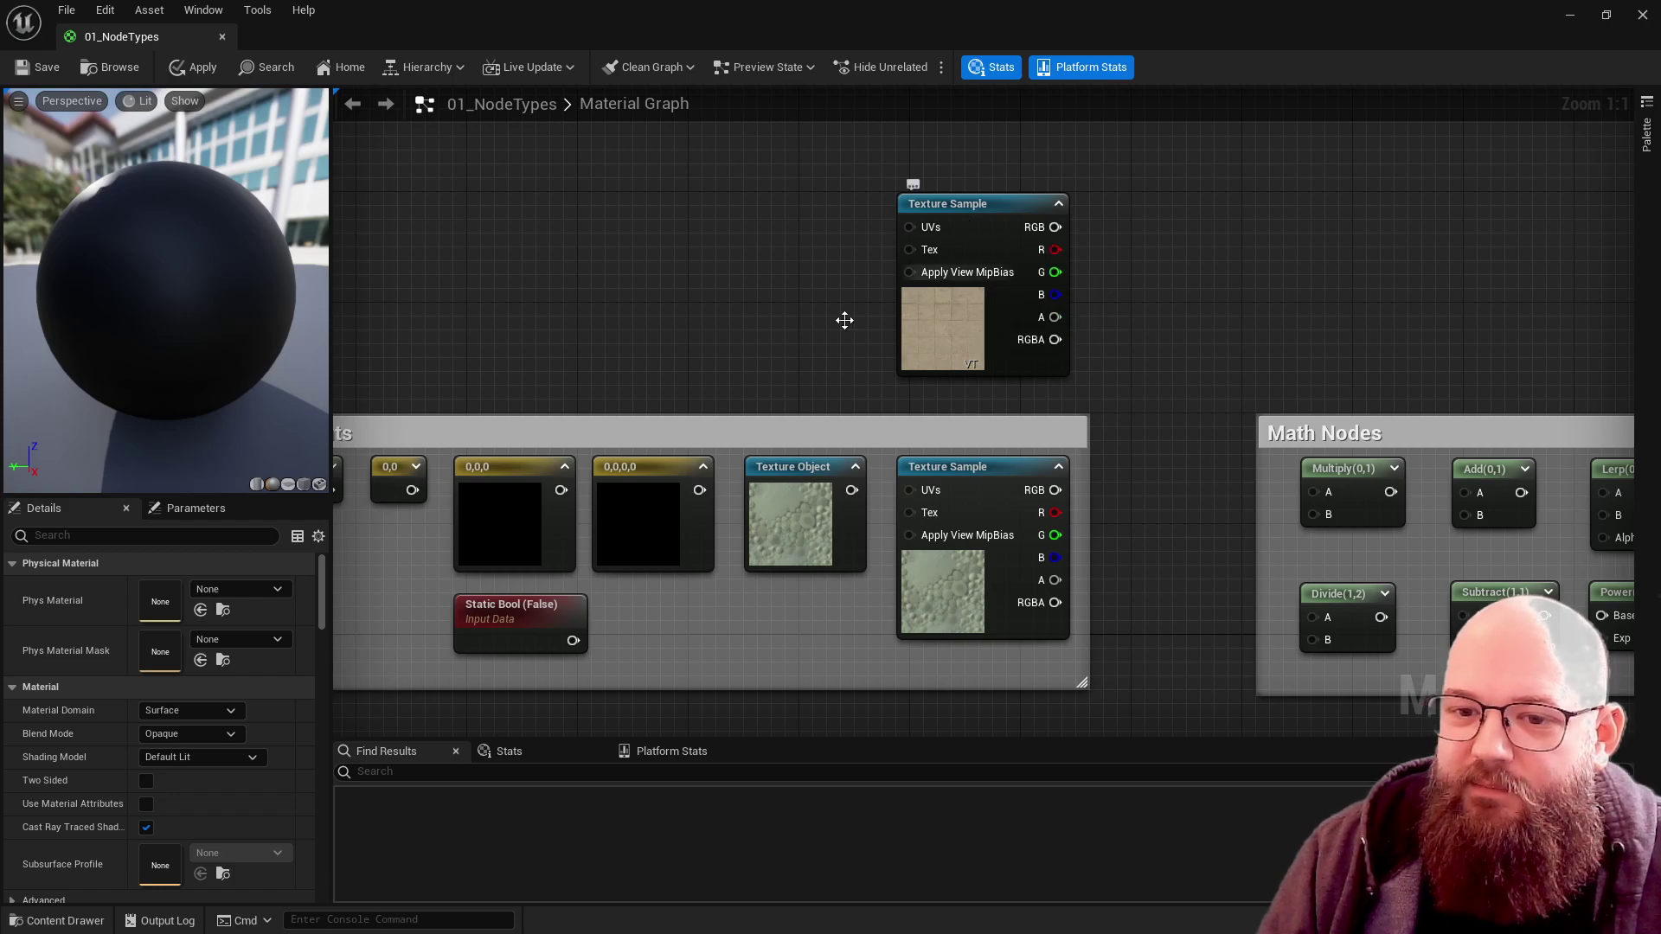
{"action": "left_click", "coordinate": [976, 346]}
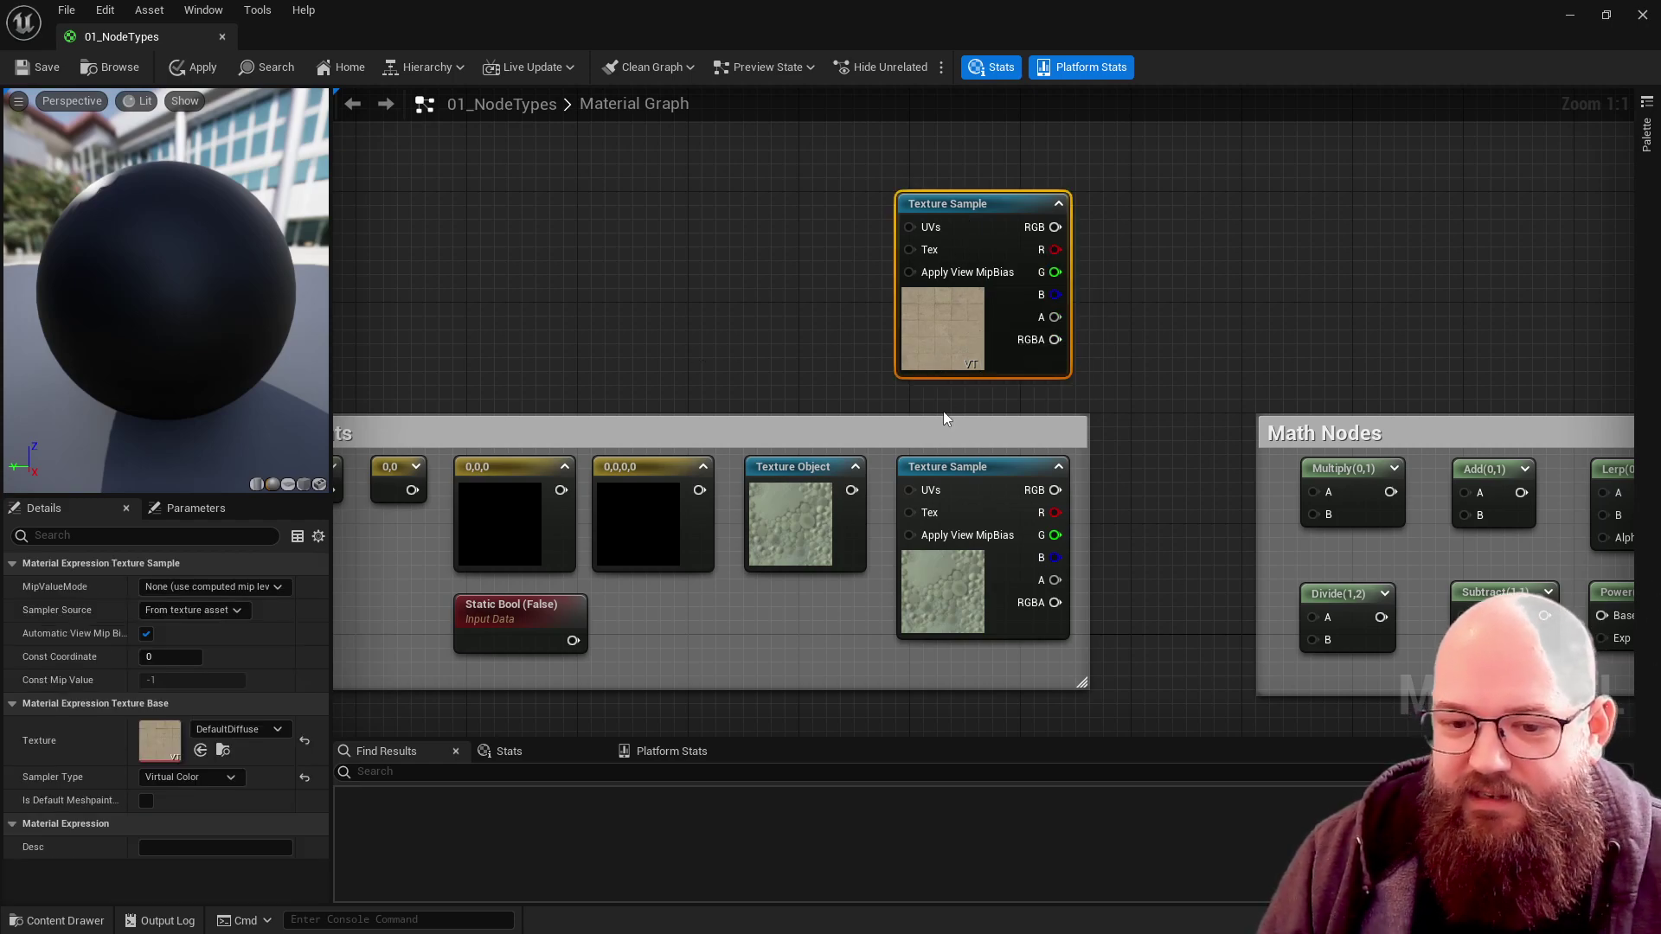
{"action": "key", "text": "Delete"}
{"action": "left_click", "coordinate": [783, 527]}
{"action": "left_click", "coordinate": [869, 330]}
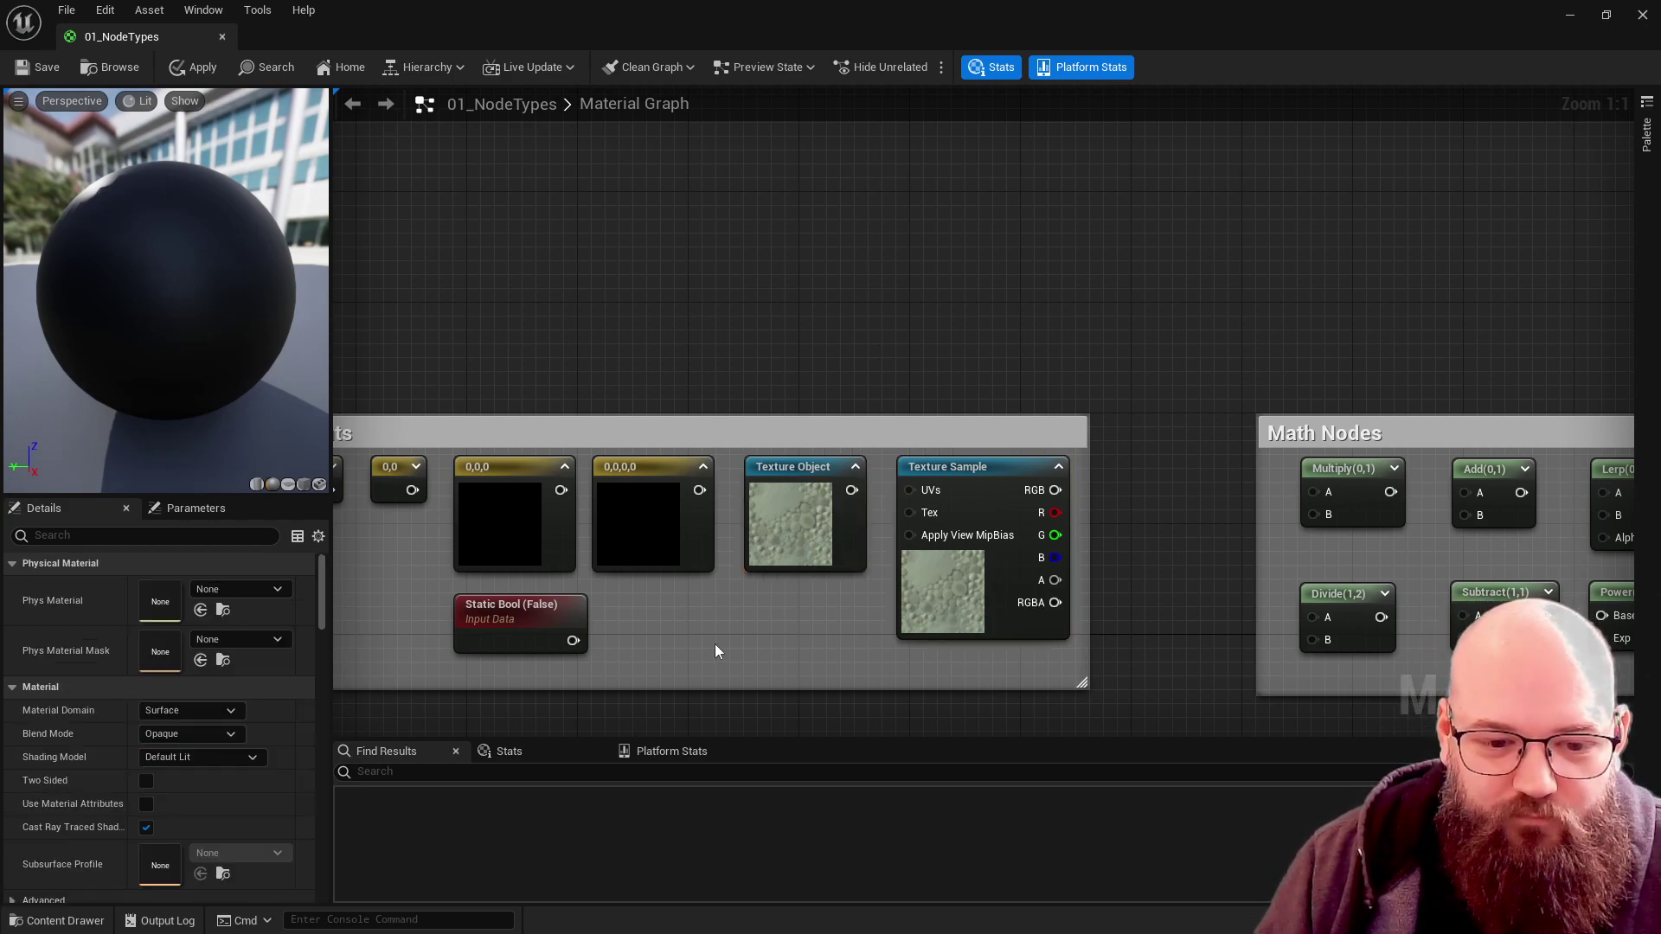
{"action": "right_click_drag", "start_coordinate": [716, 650], "coordinate": [879, 540]}
{"action": "left_click", "coordinate": [632, 495]}
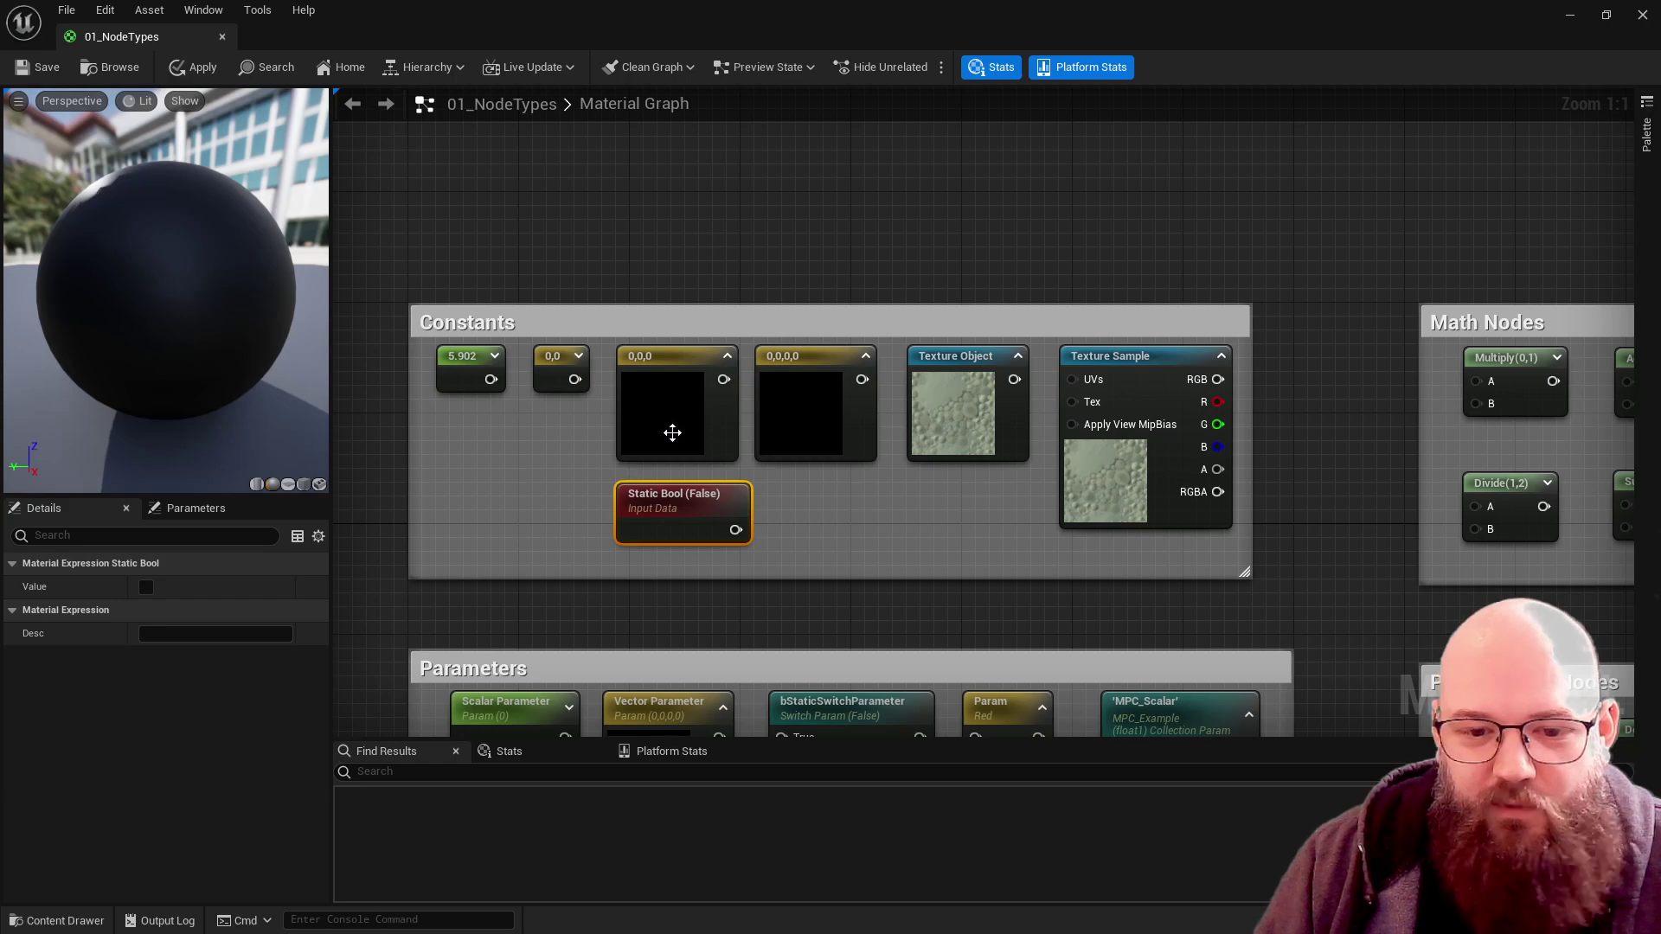
{"action": "left_click", "coordinate": [715, 197]}
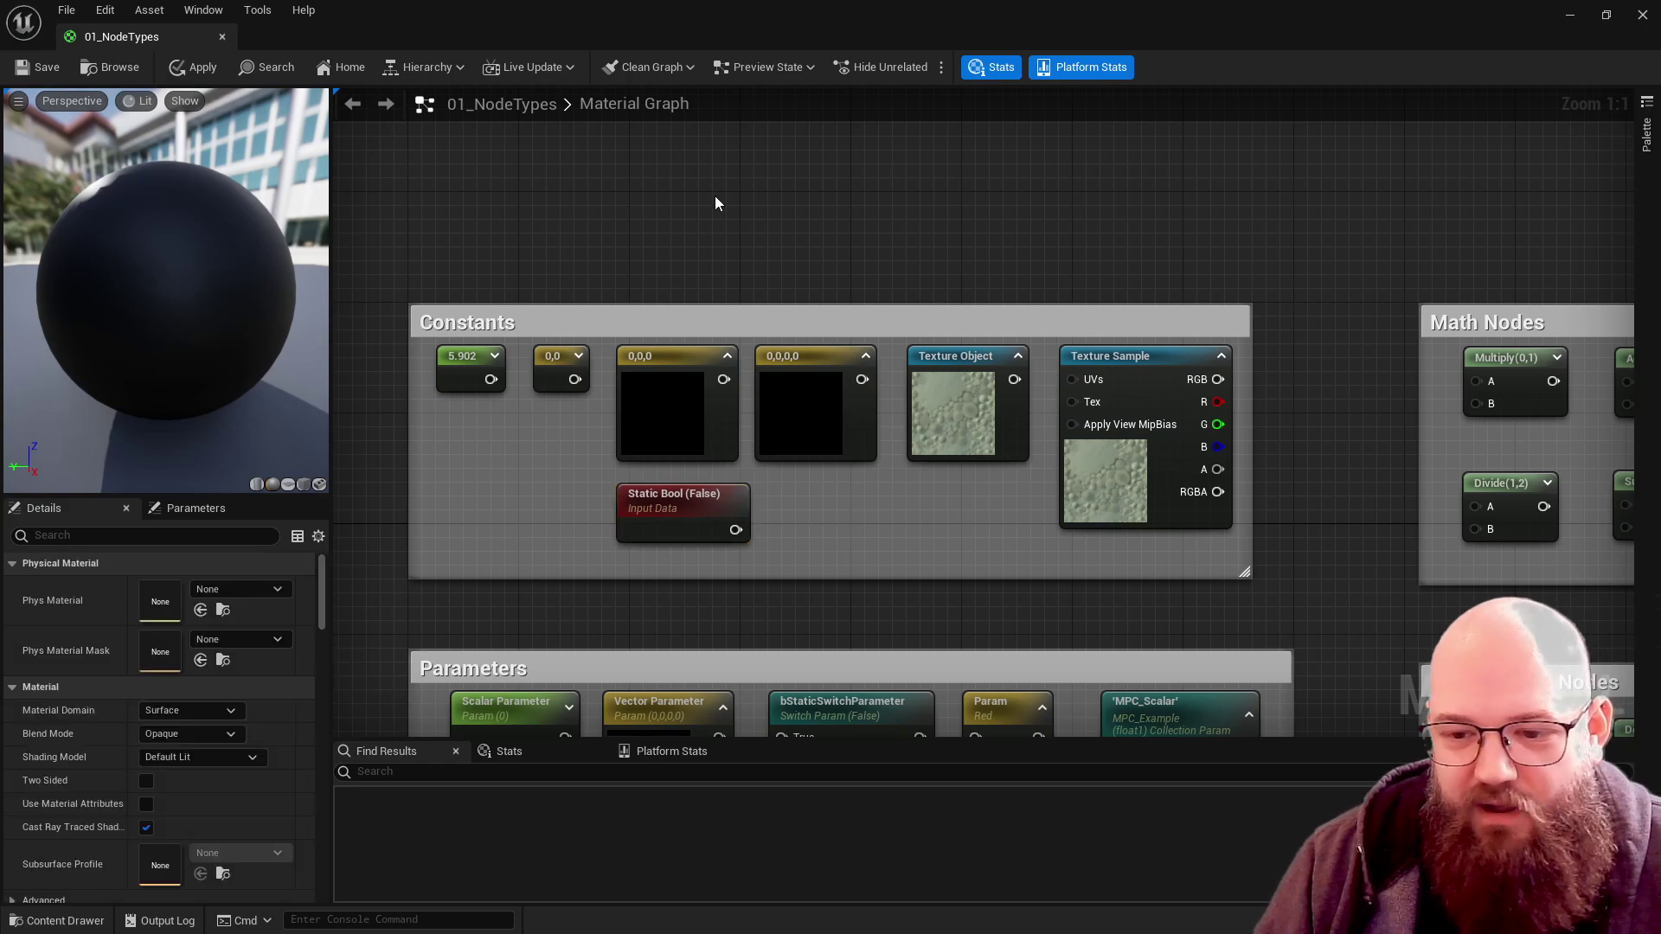
{"action": "left_click", "coordinate": [662, 508]}
{"action": "left_click", "coordinate": [936, 608]}
{"action": "right_click_drag", "start_coordinate": [937, 609], "coordinate": [910, 493]}
{"action": "left_click_drag", "start_coordinate": [360, 155], "coordinate": [1289, 496]}
{"action": "right_click_drag", "start_coordinate": [420, 593], "coordinate": [420, 307]}
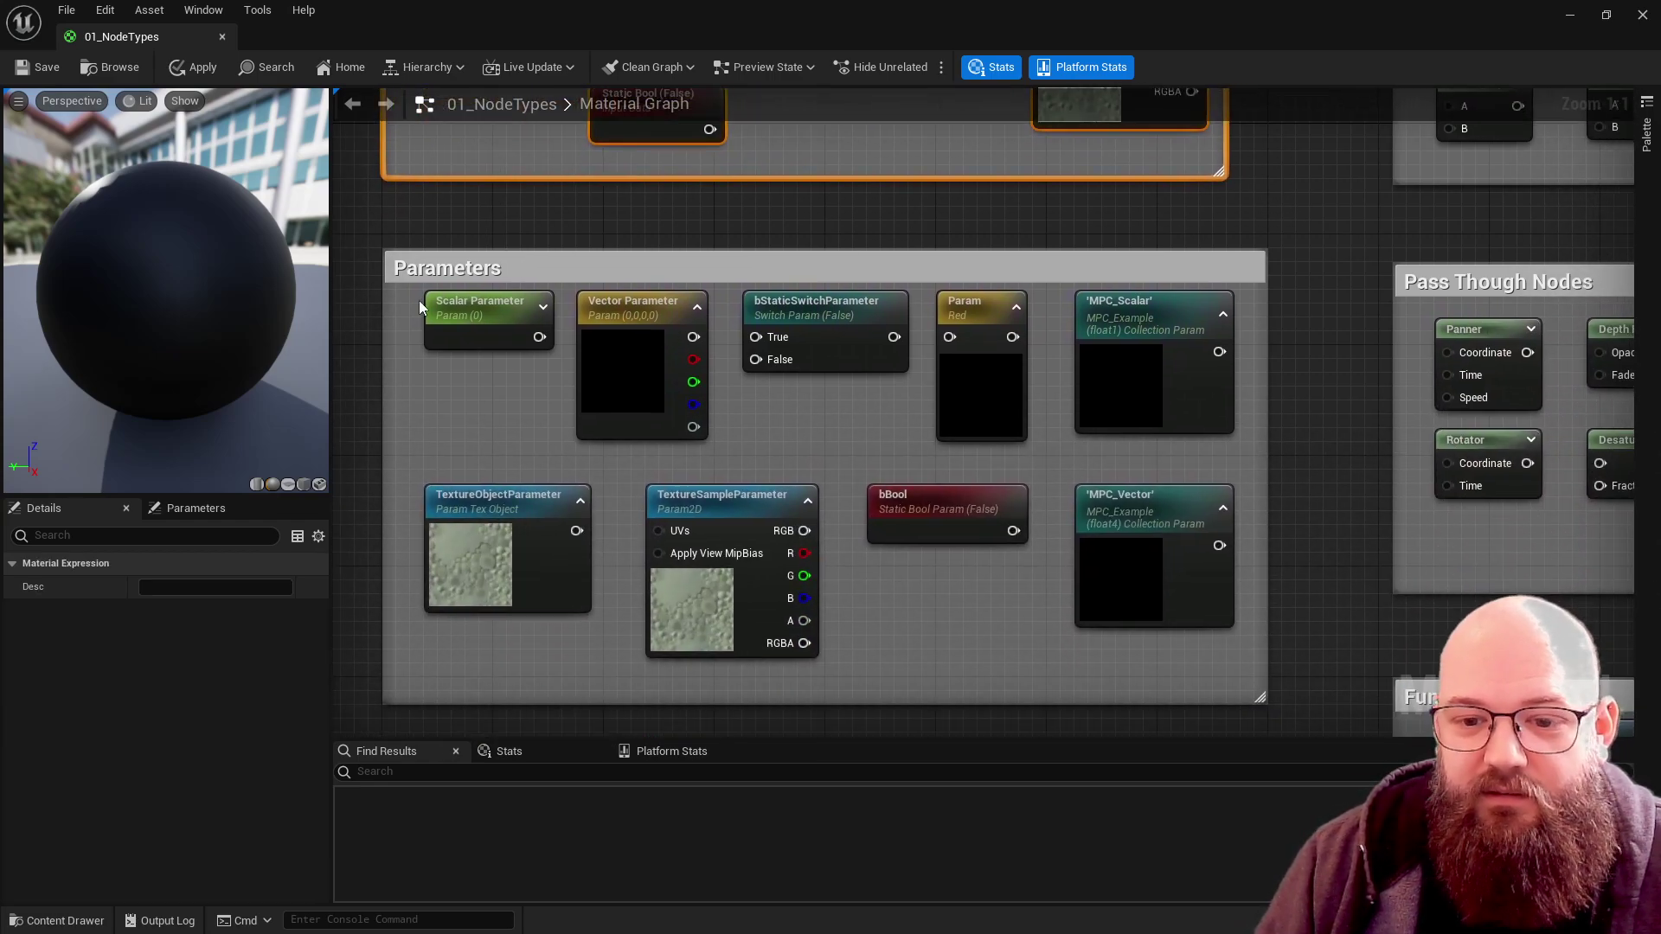
{"action": "left_click", "coordinate": [1047, 605]}
{"action": "left_click", "coordinate": [491, 322]}
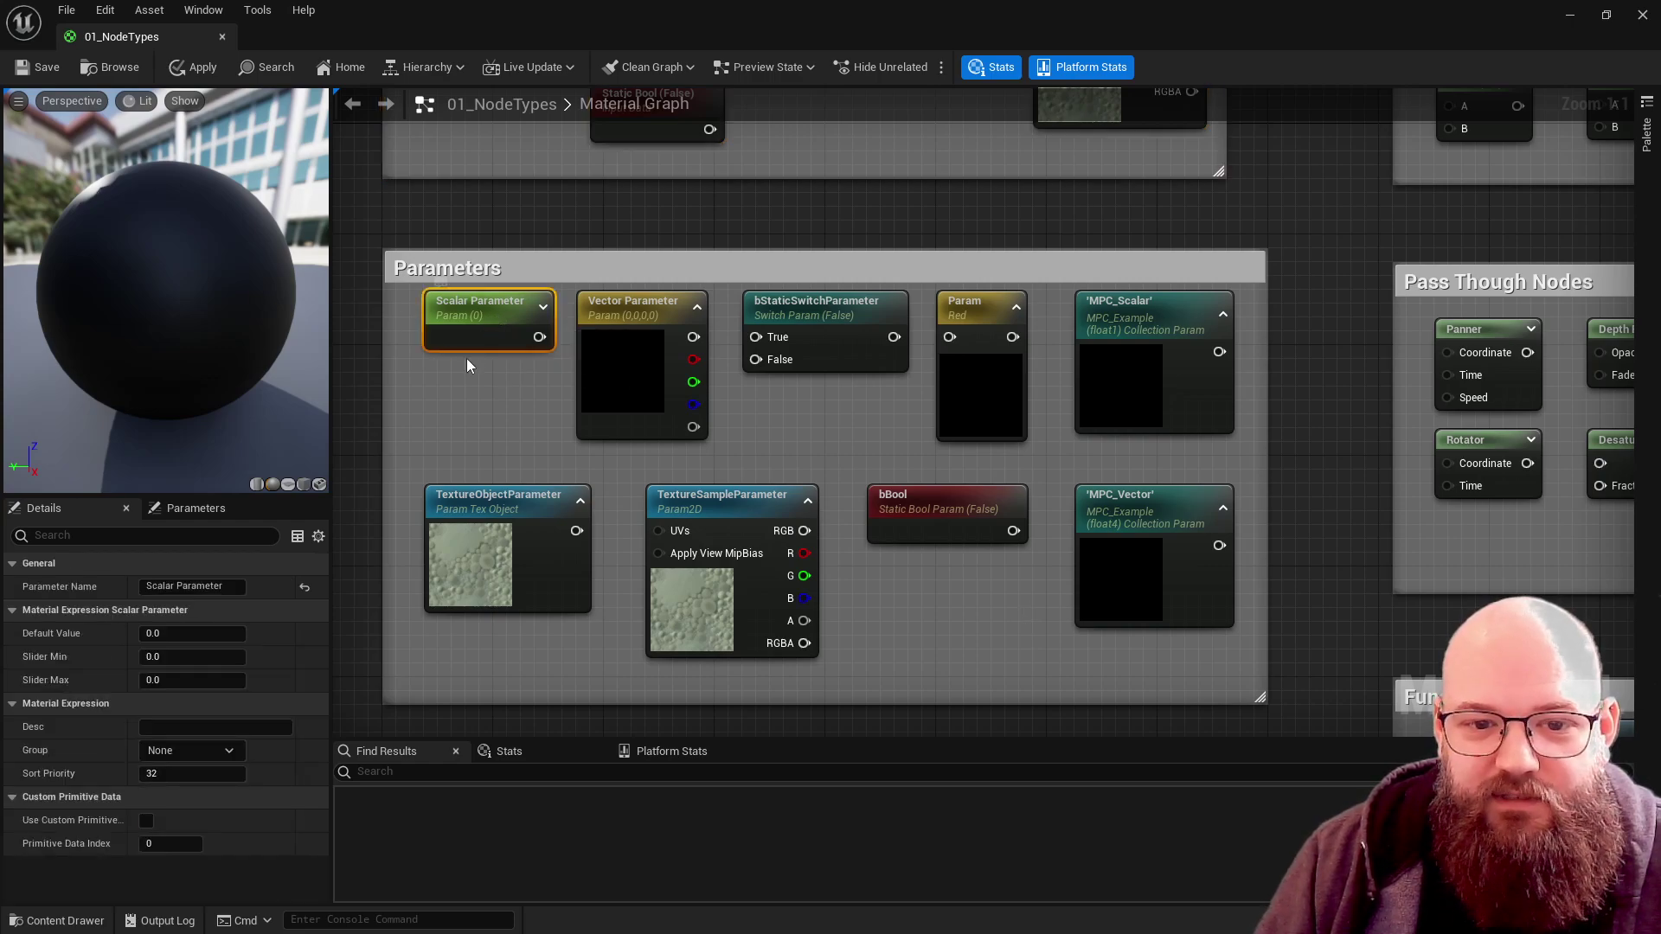
{"action": "left_click", "coordinate": [632, 353]}
{"action": "left_click", "coordinate": [844, 320]}
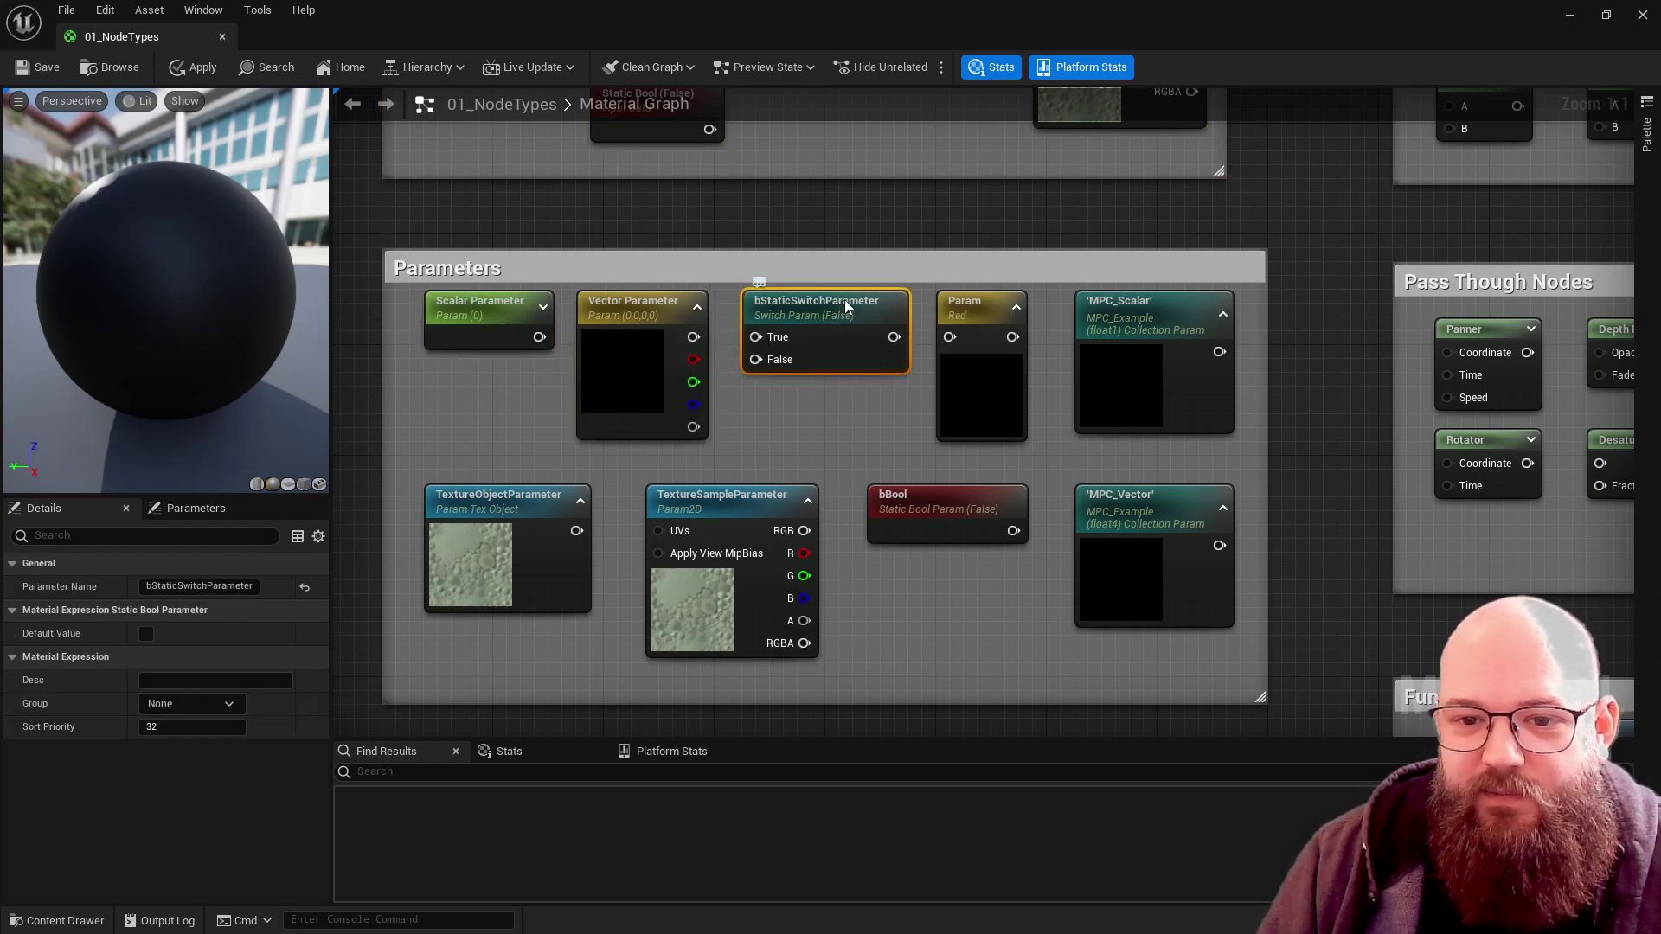
{"action": "left_click", "coordinate": [961, 393]}
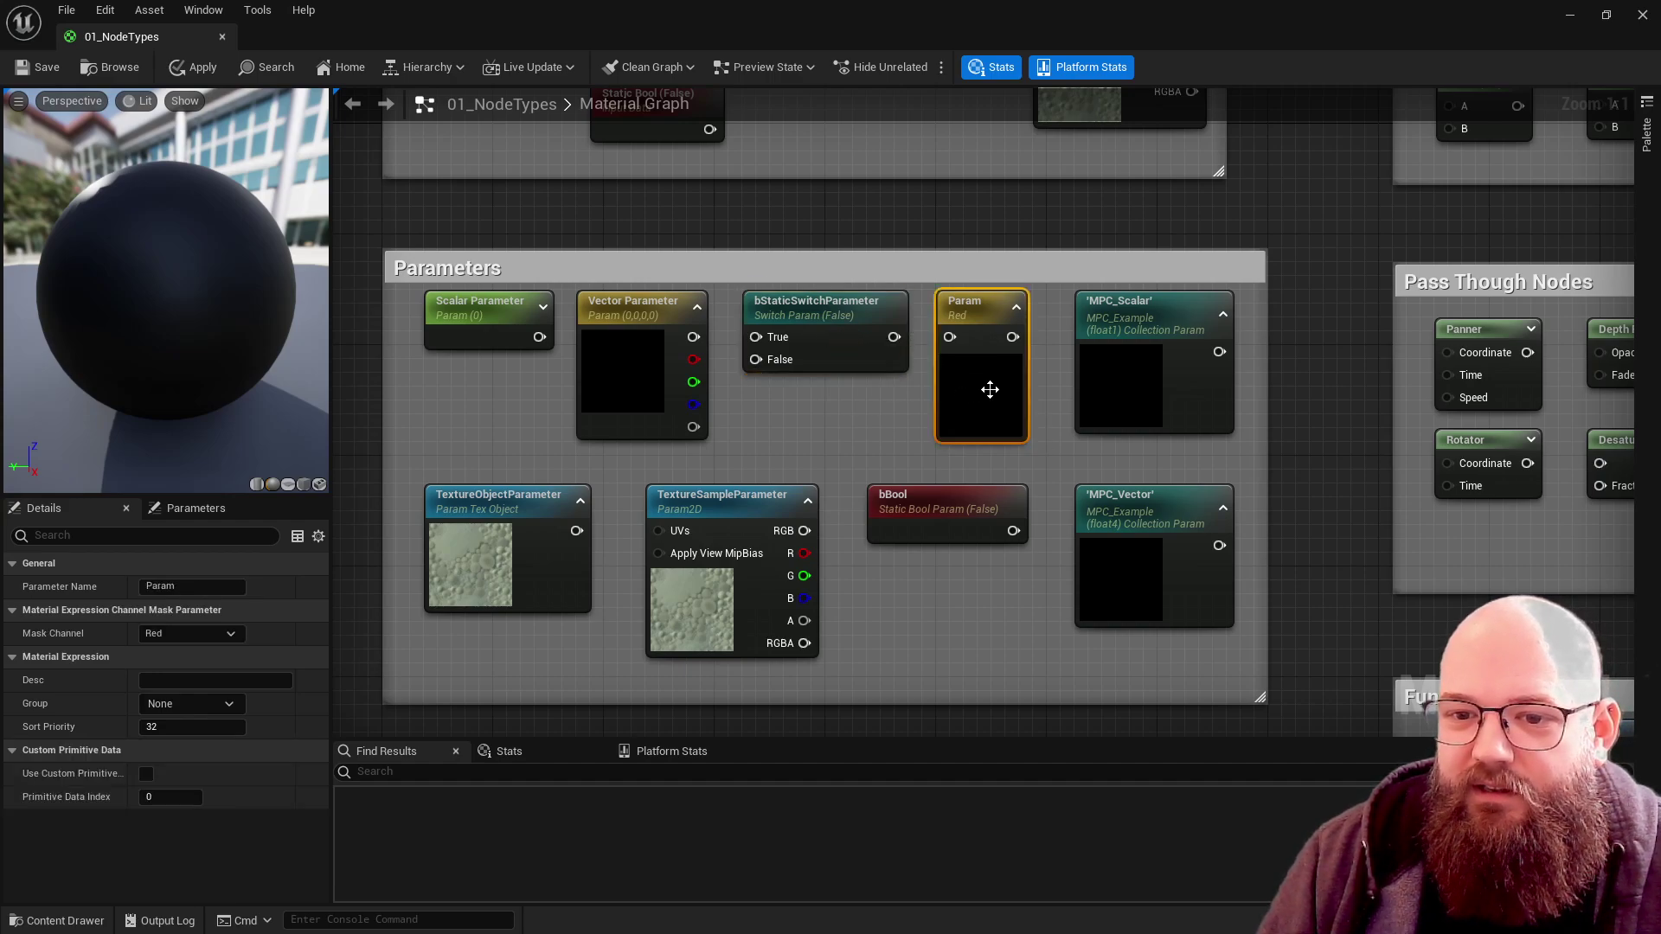
{"action": "left_click", "coordinate": [1176, 363]}
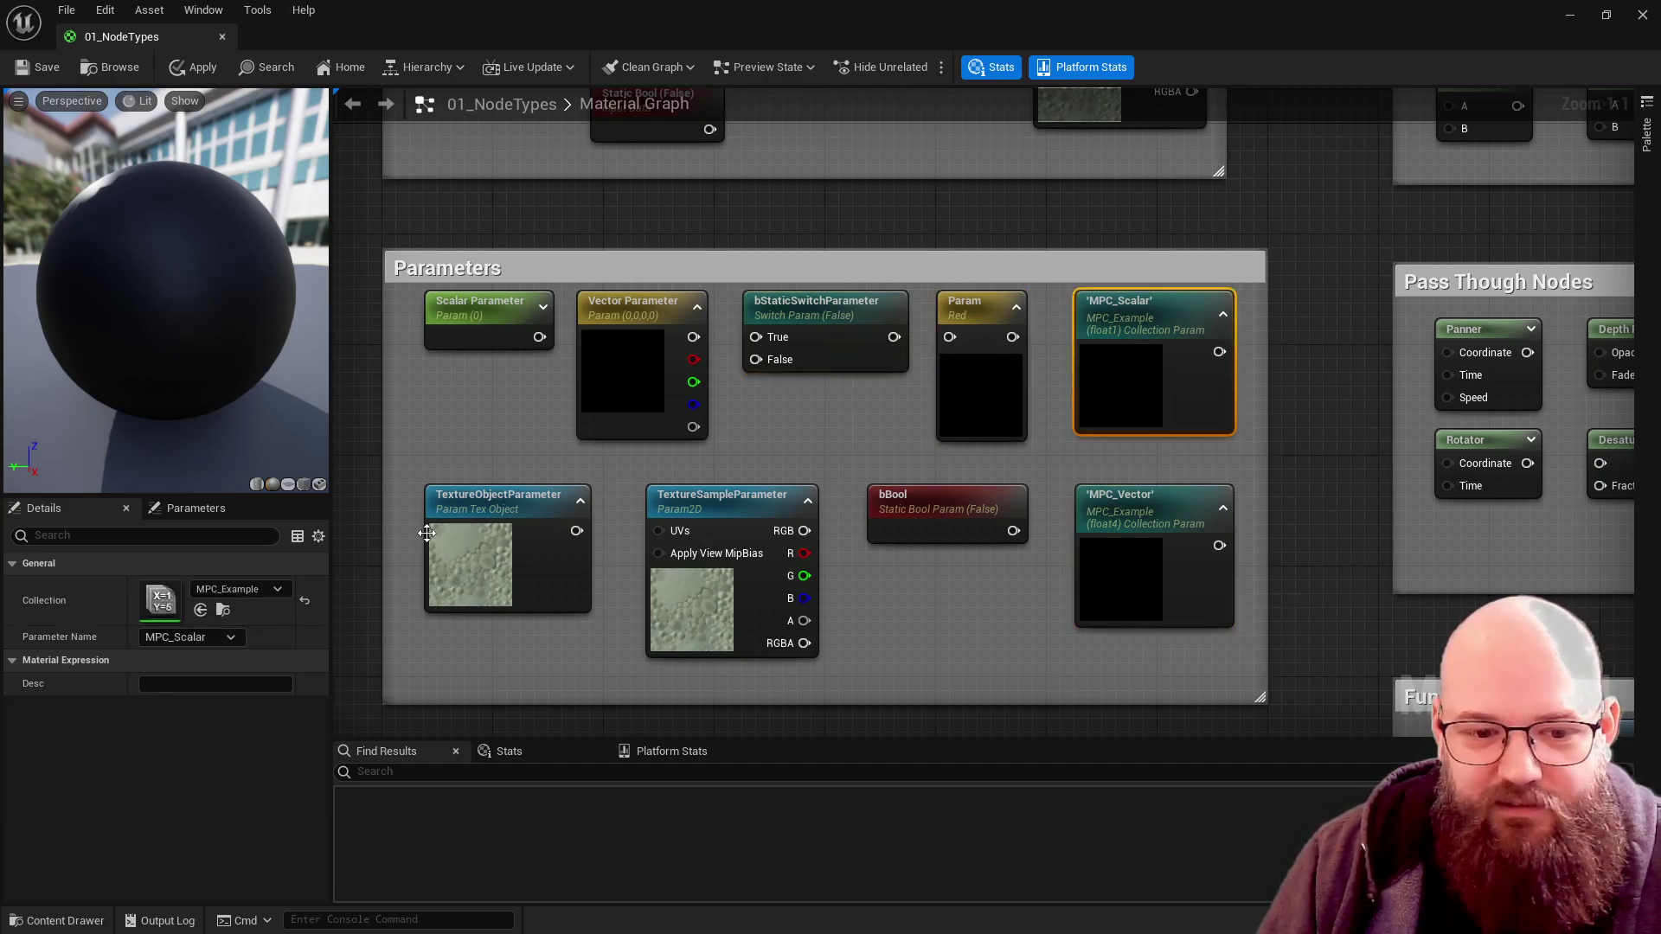
{"action": "left_click", "coordinate": [485, 500]}
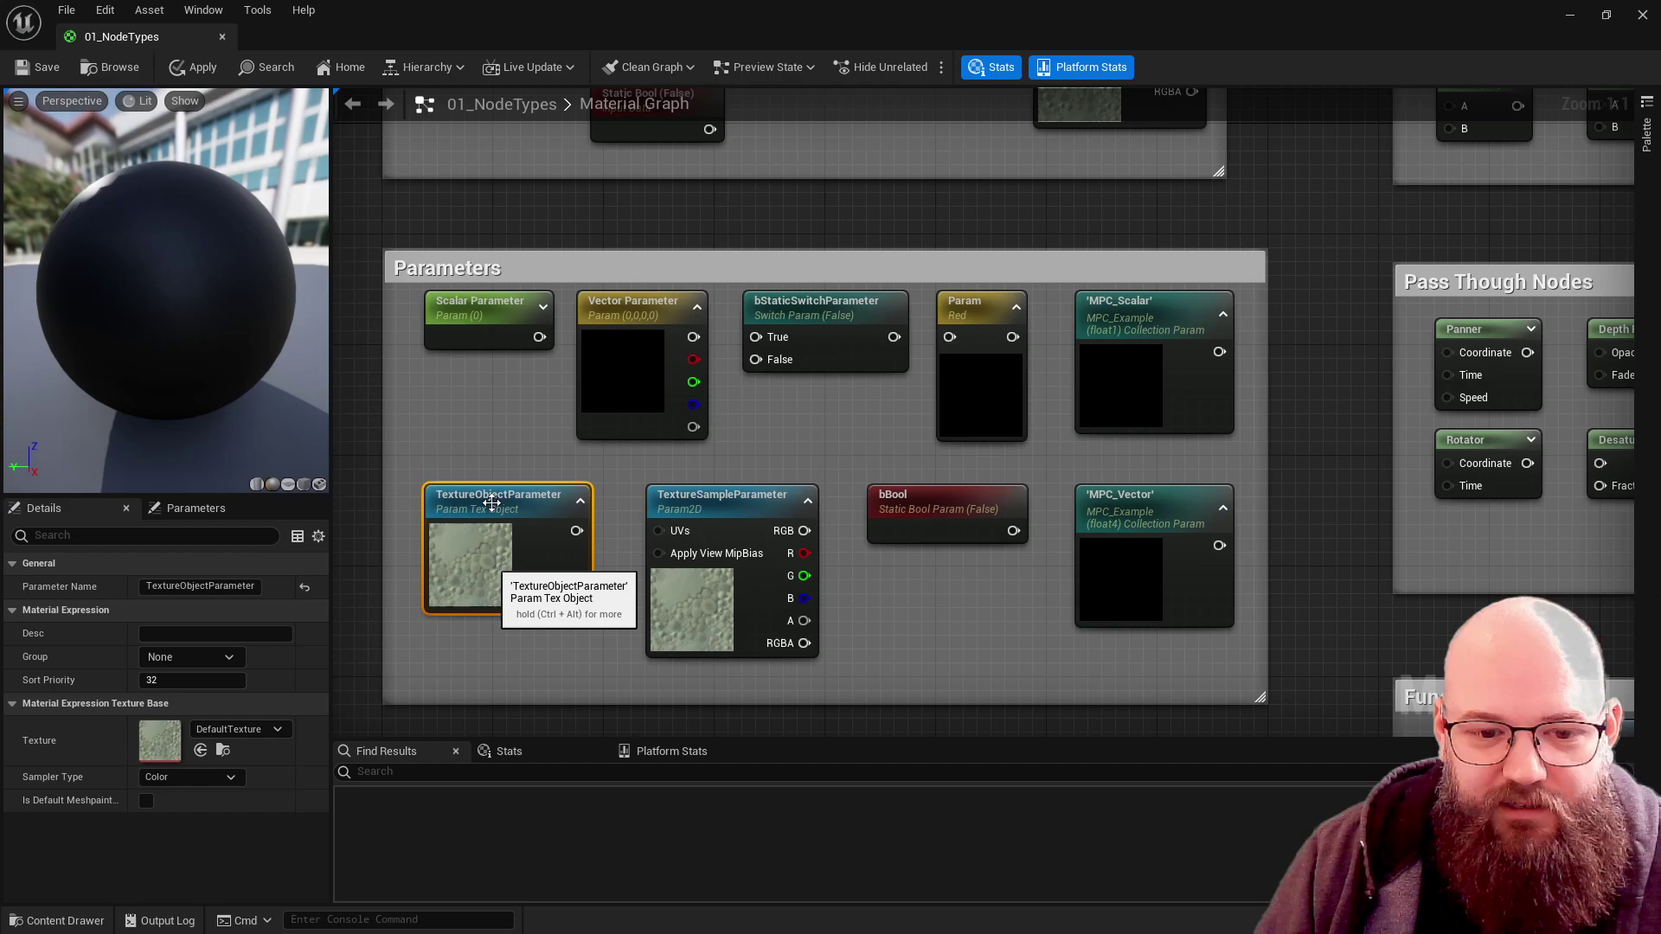
{"action": "left_click", "coordinate": [962, 213]}
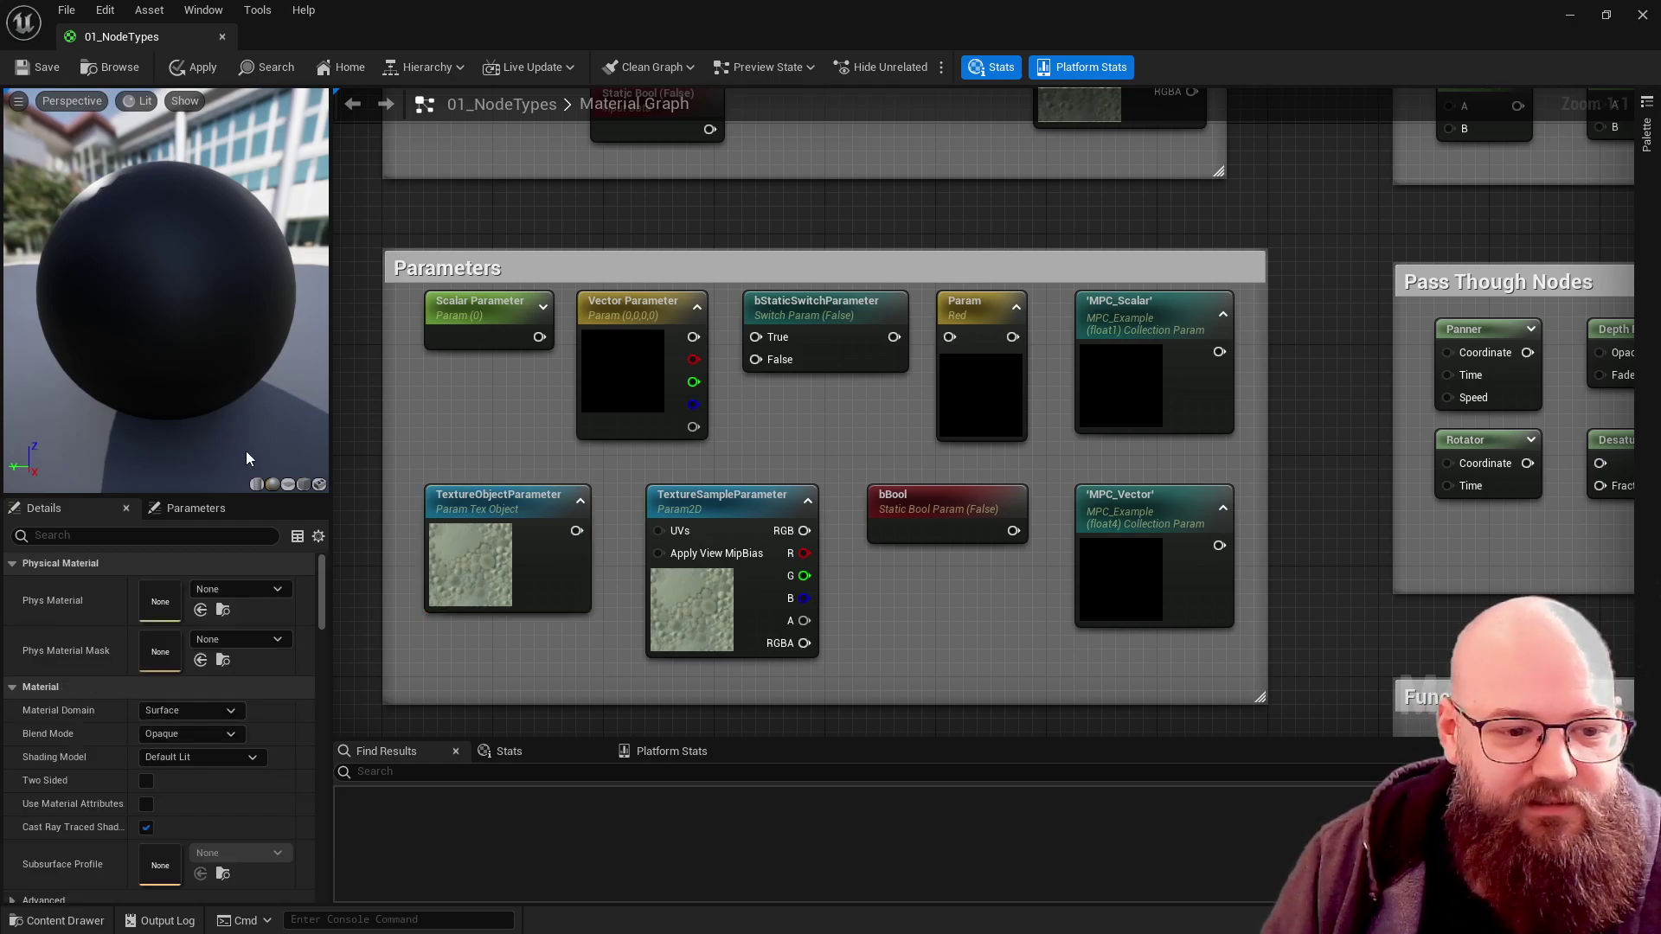
{"action": "left_click", "coordinate": [198, 510]}
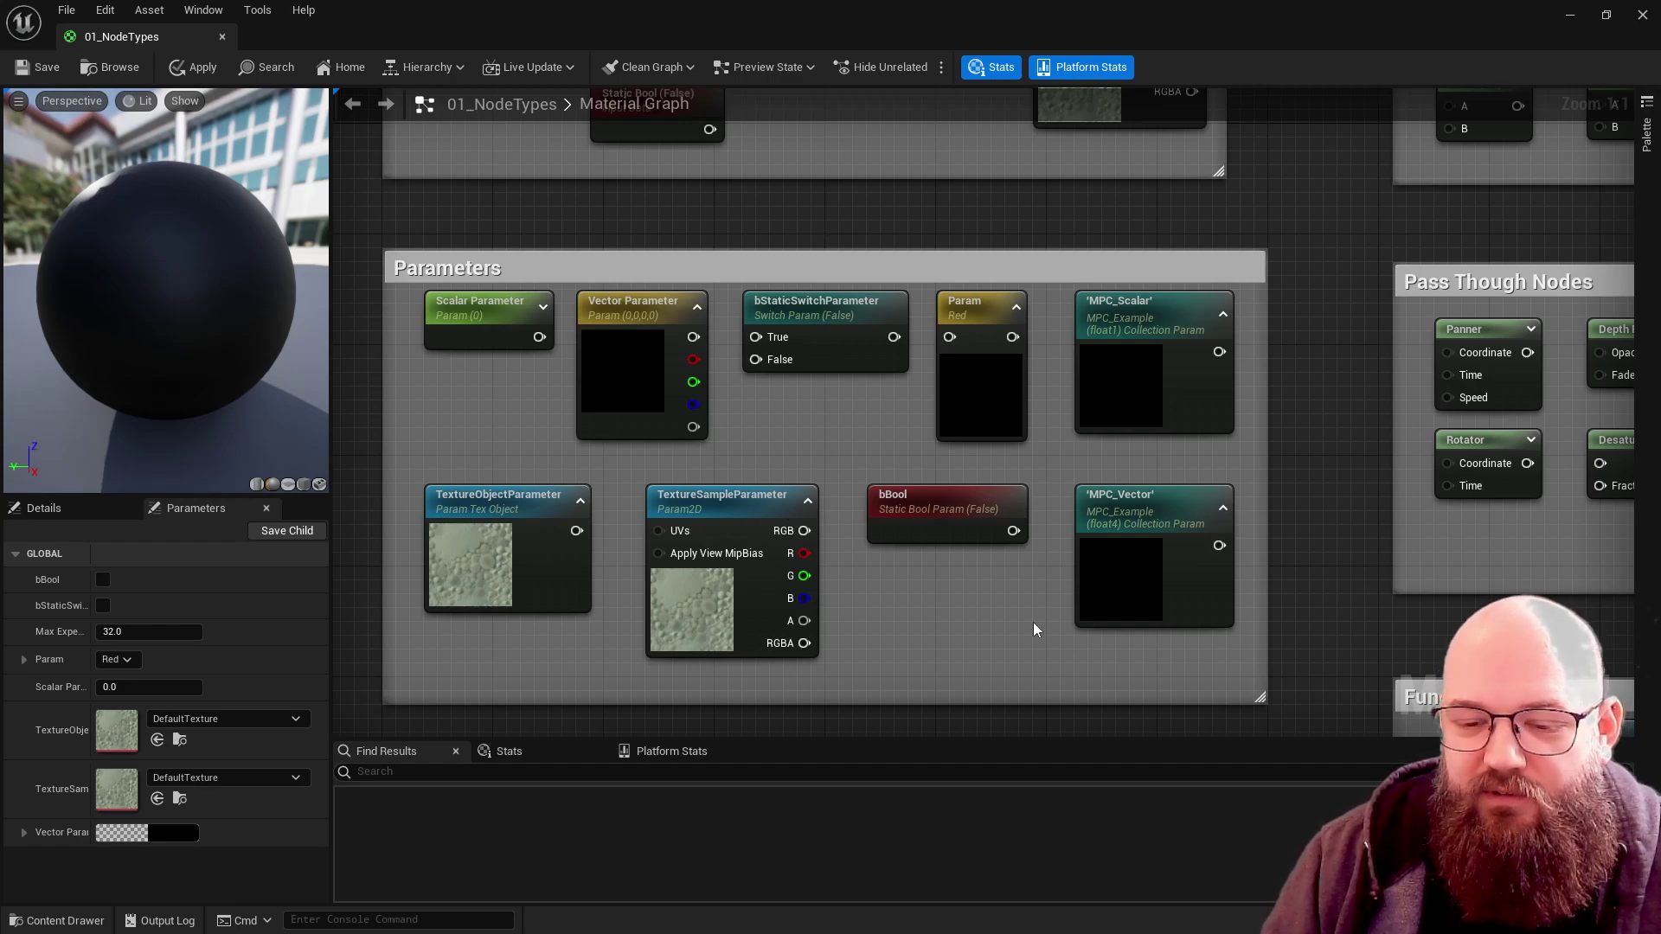
{"action": "left_click_drag", "start_coordinate": [400, 309], "coordinate": [1189, 665]}
{"action": "left_click", "coordinate": [941, 602]}
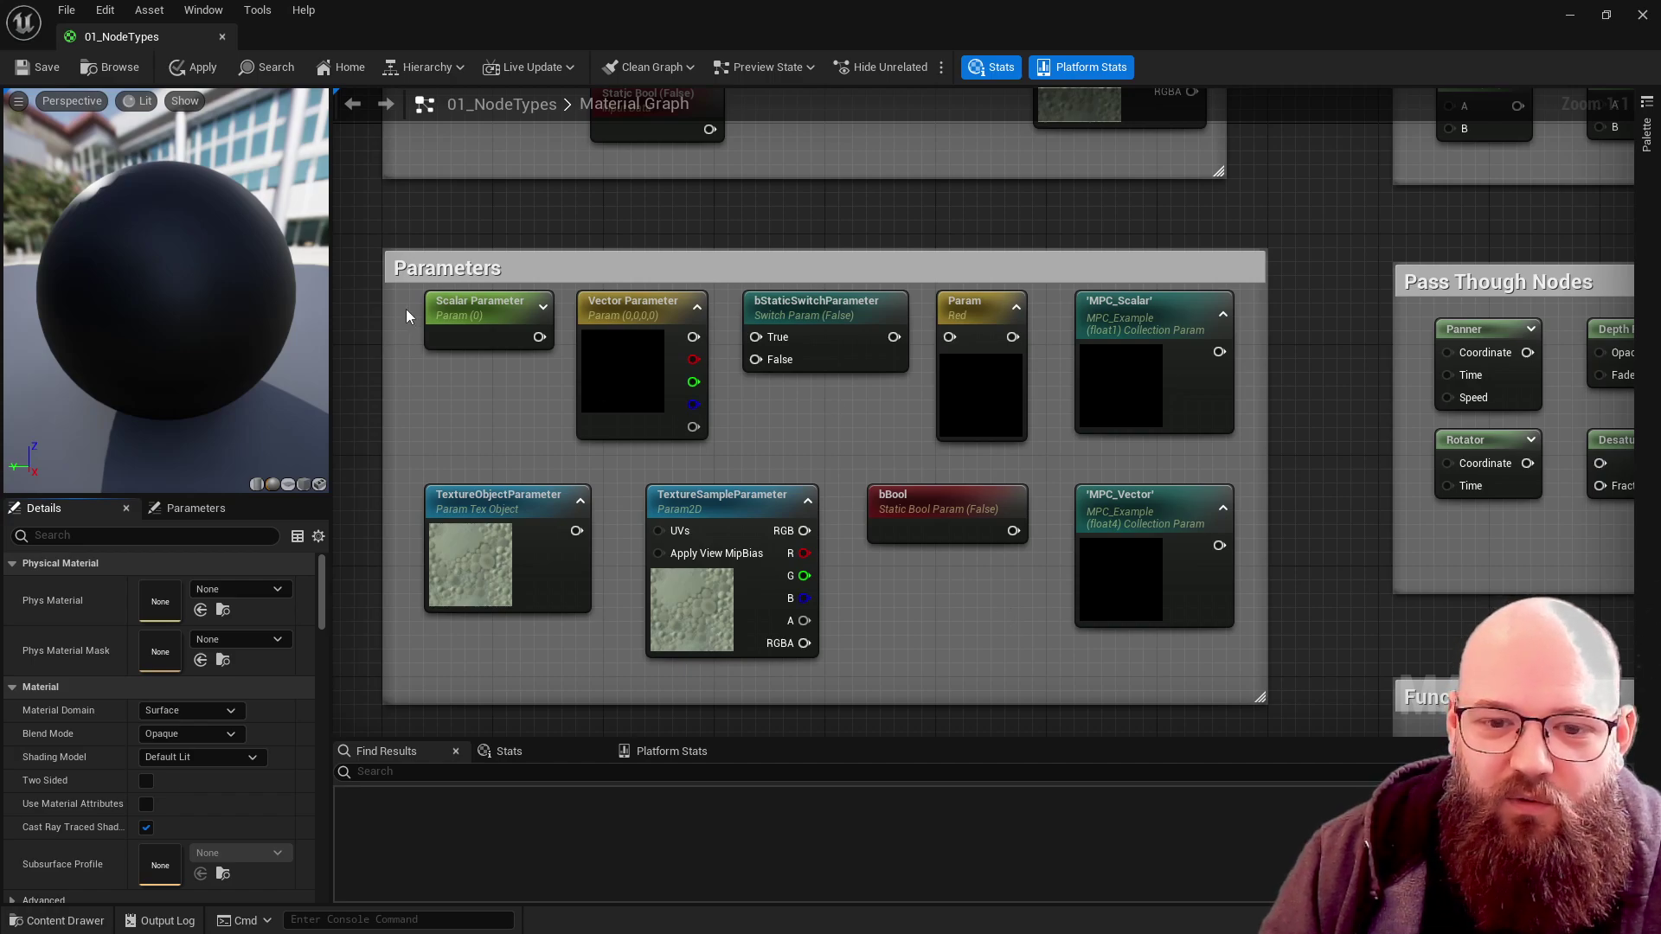
{"action": "left_click_drag", "start_coordinate": [407, 309], "coordinate": [1186, 631]}
{"action": "left_click", "coordinate": [575, 288]}
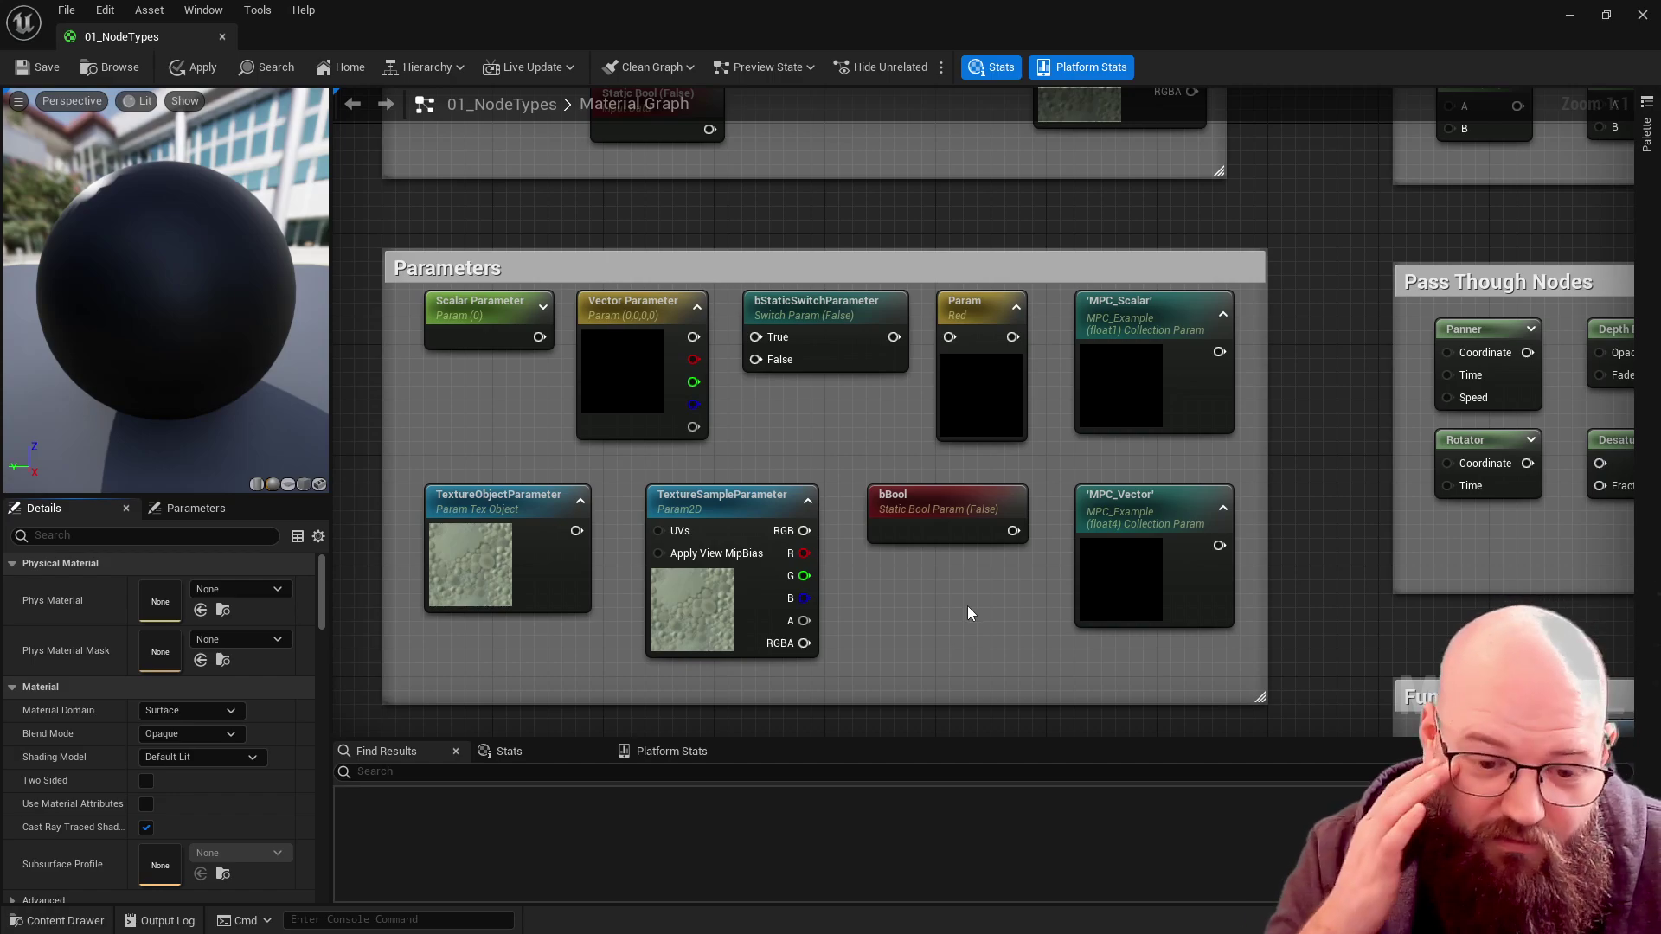
{"action": "left_click", "coordinate": [1128, 372]}
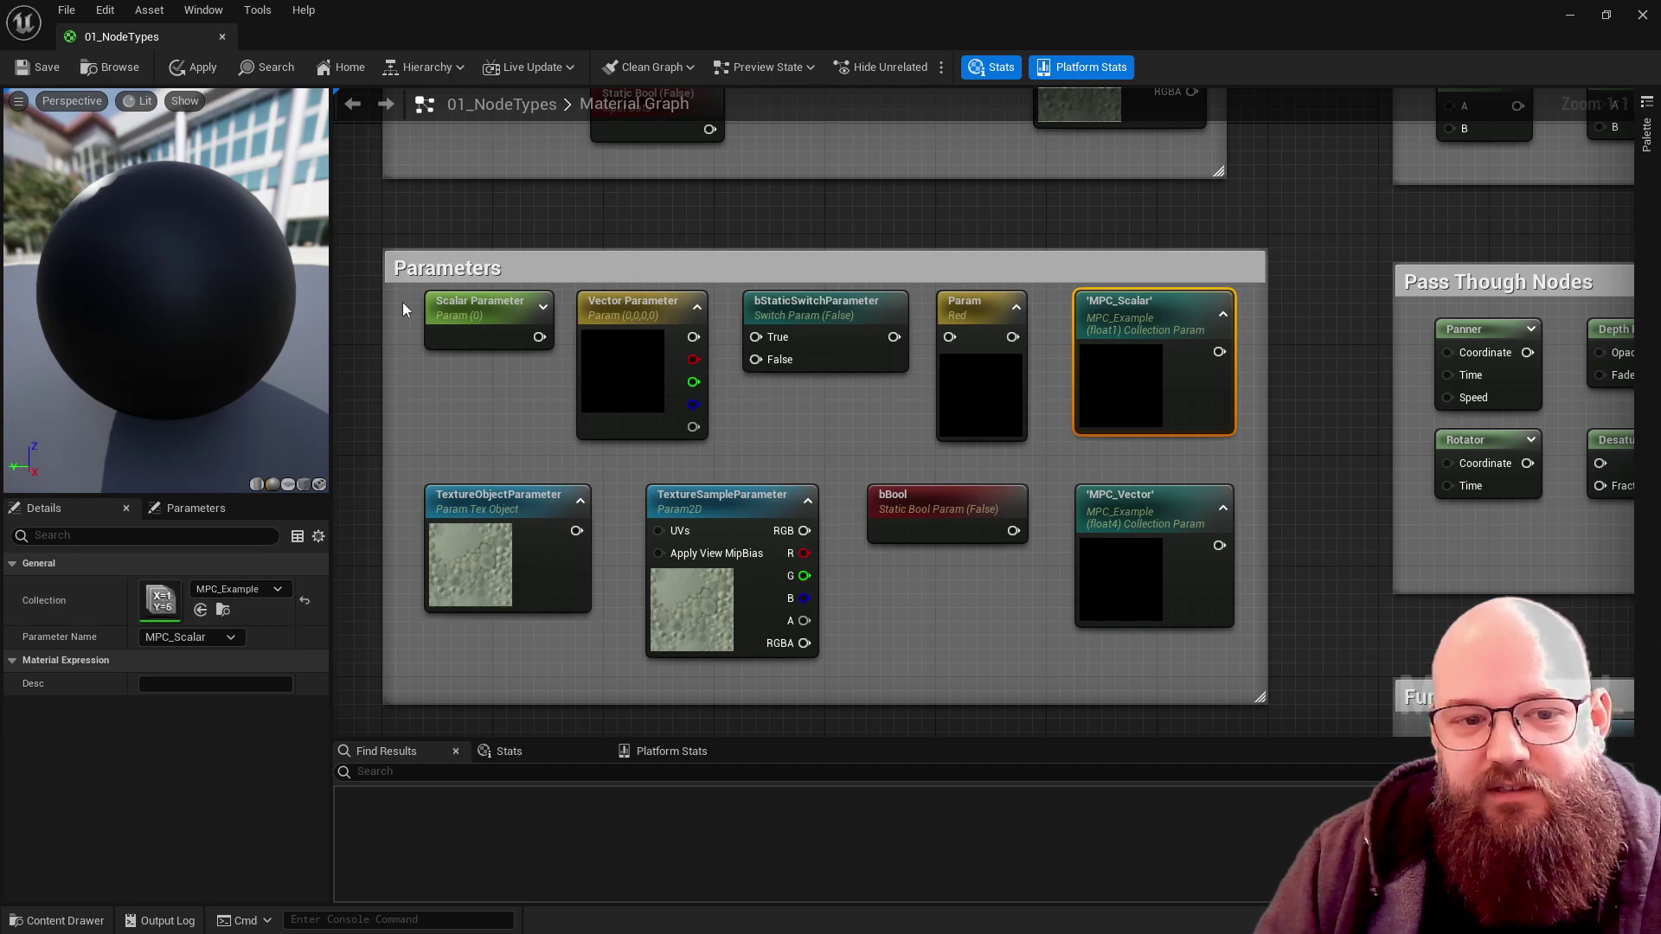
{"action": "left_click_drag", "start_coordinate": [402, 303], "coordinate": [1000, 641]}
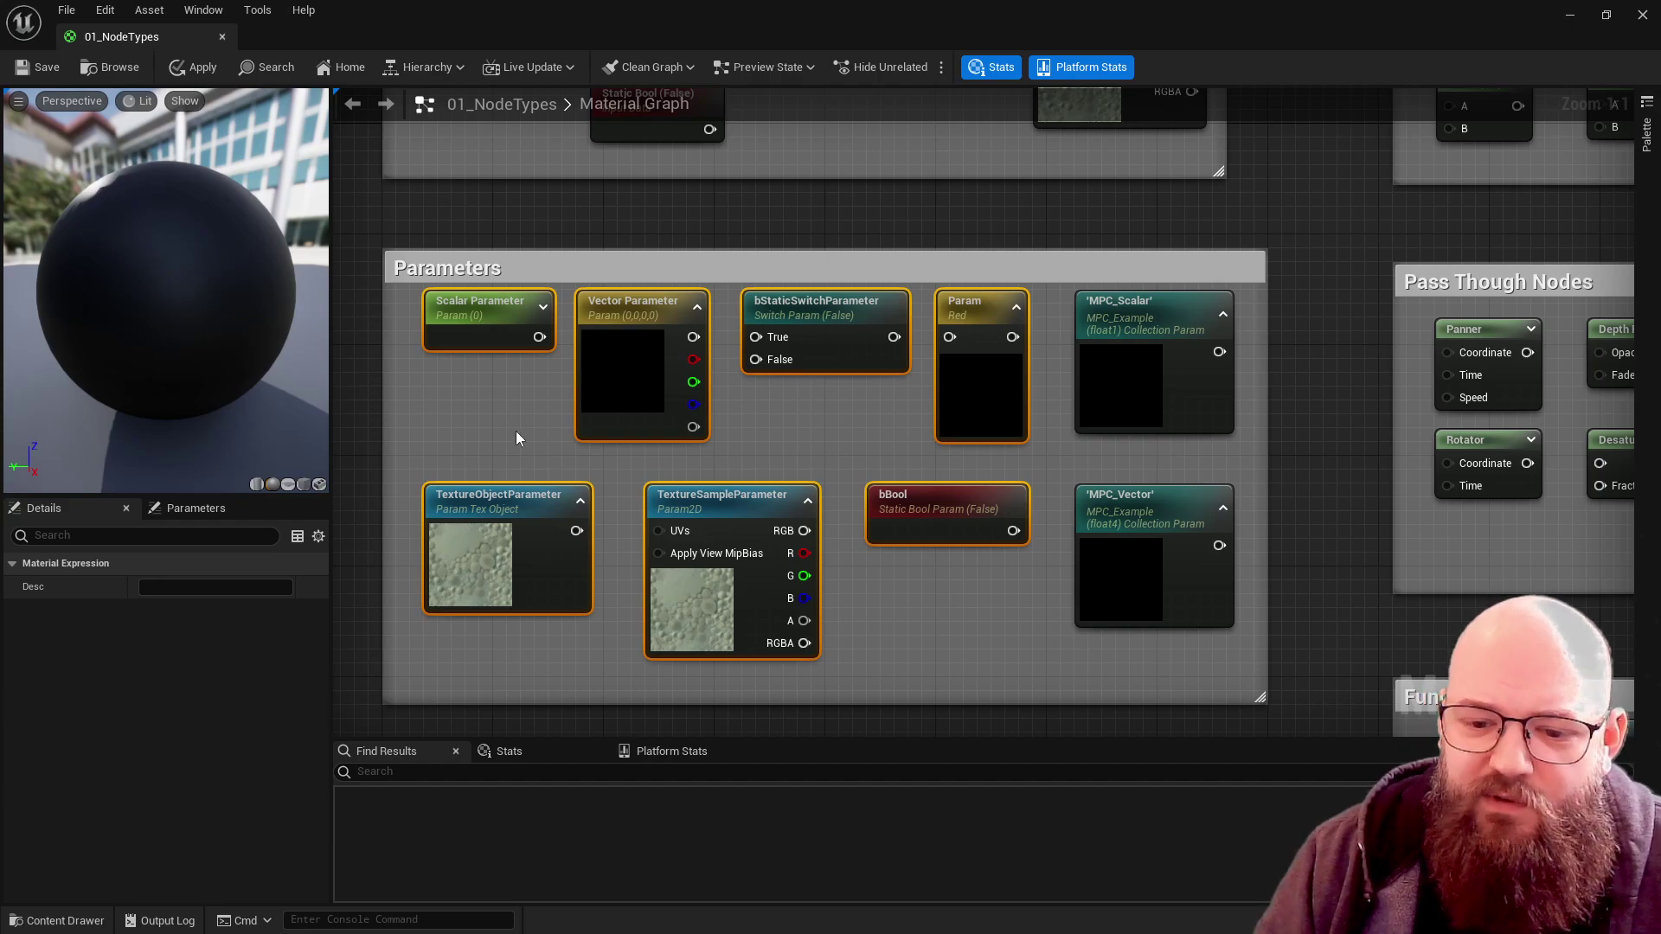
{"action": "left_click", "coordinate": [1014, 640]}
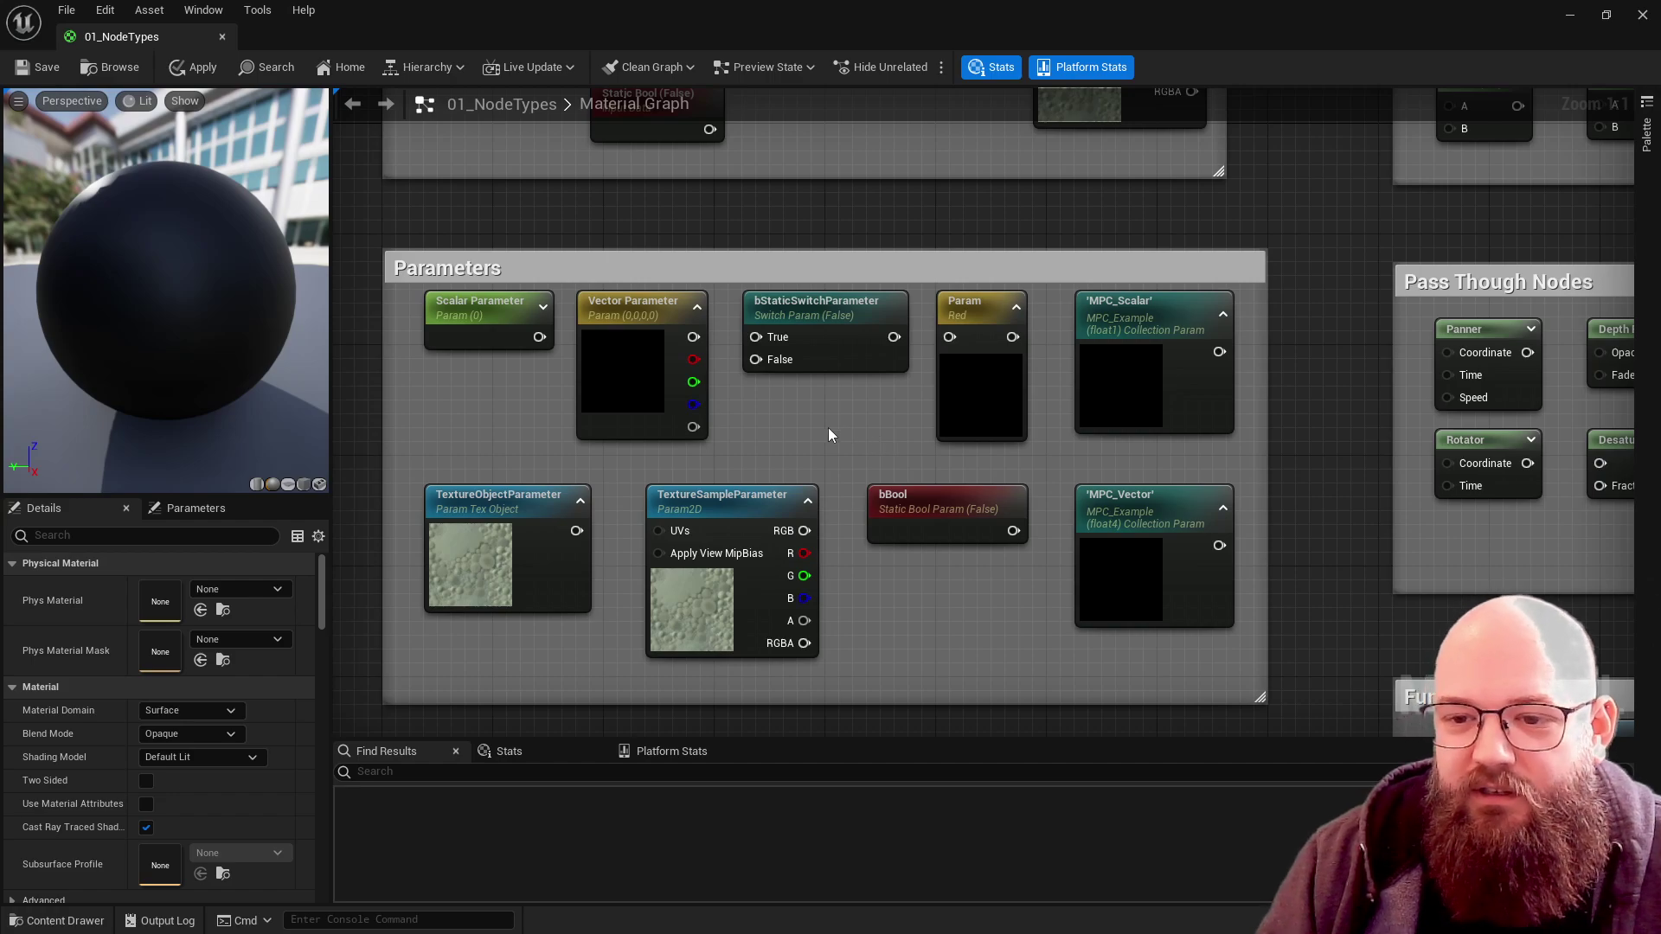
{"action": "left_click", "coordinate": [1143, 389]}
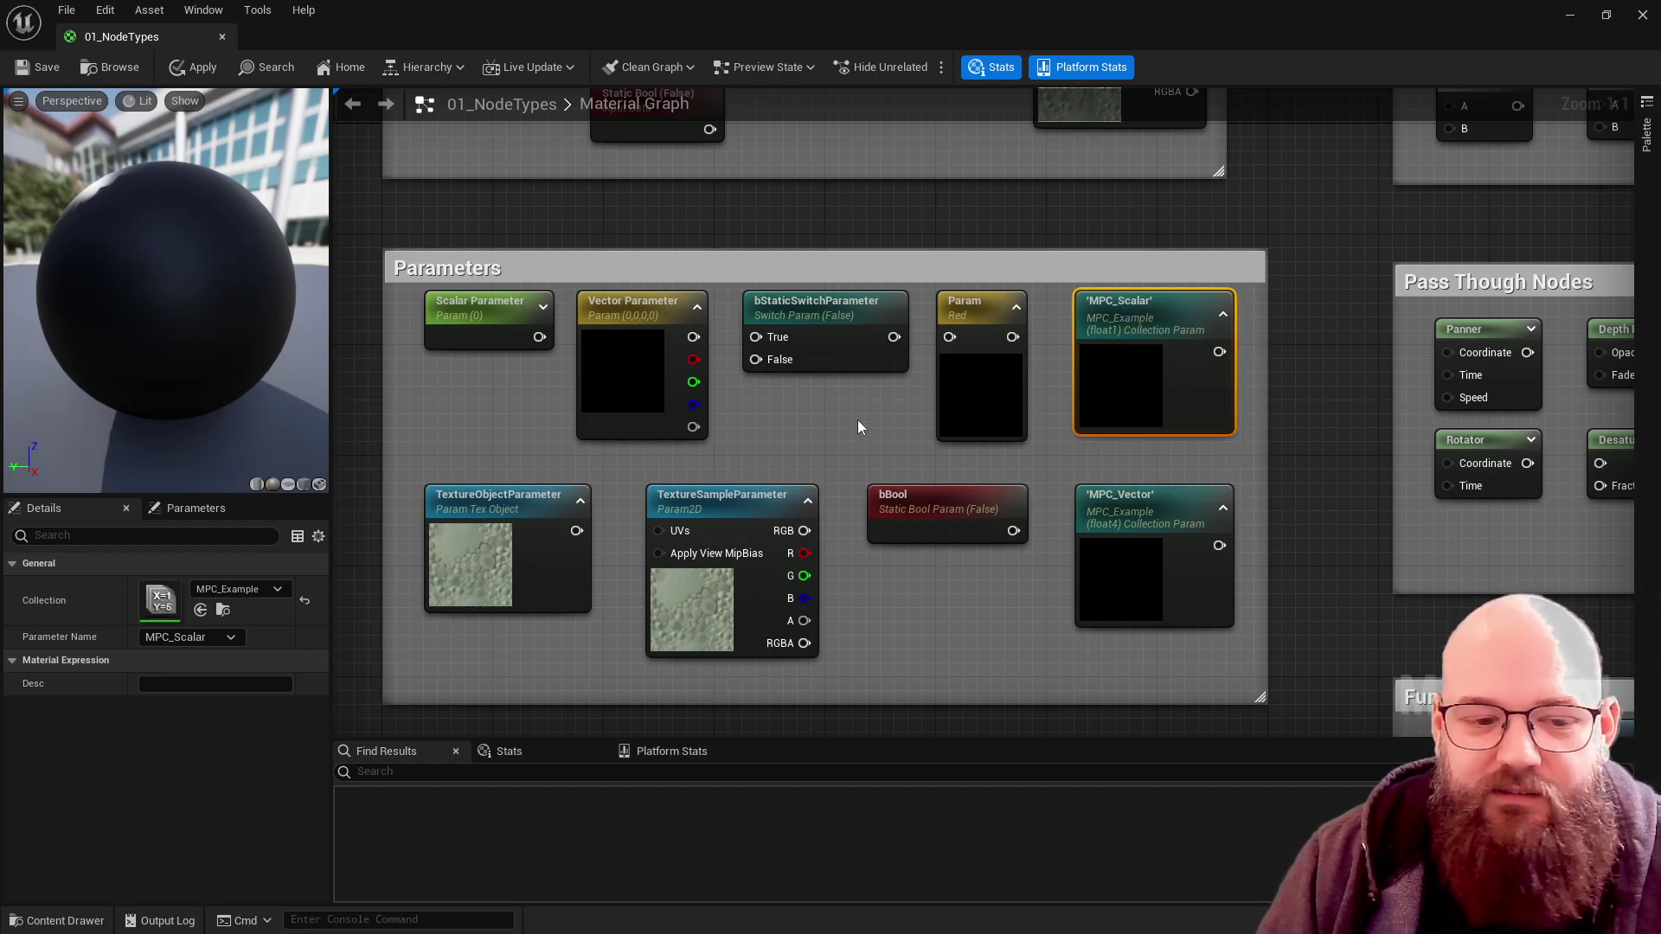
{"action": "left_click", "coordinate": [223, 610]}
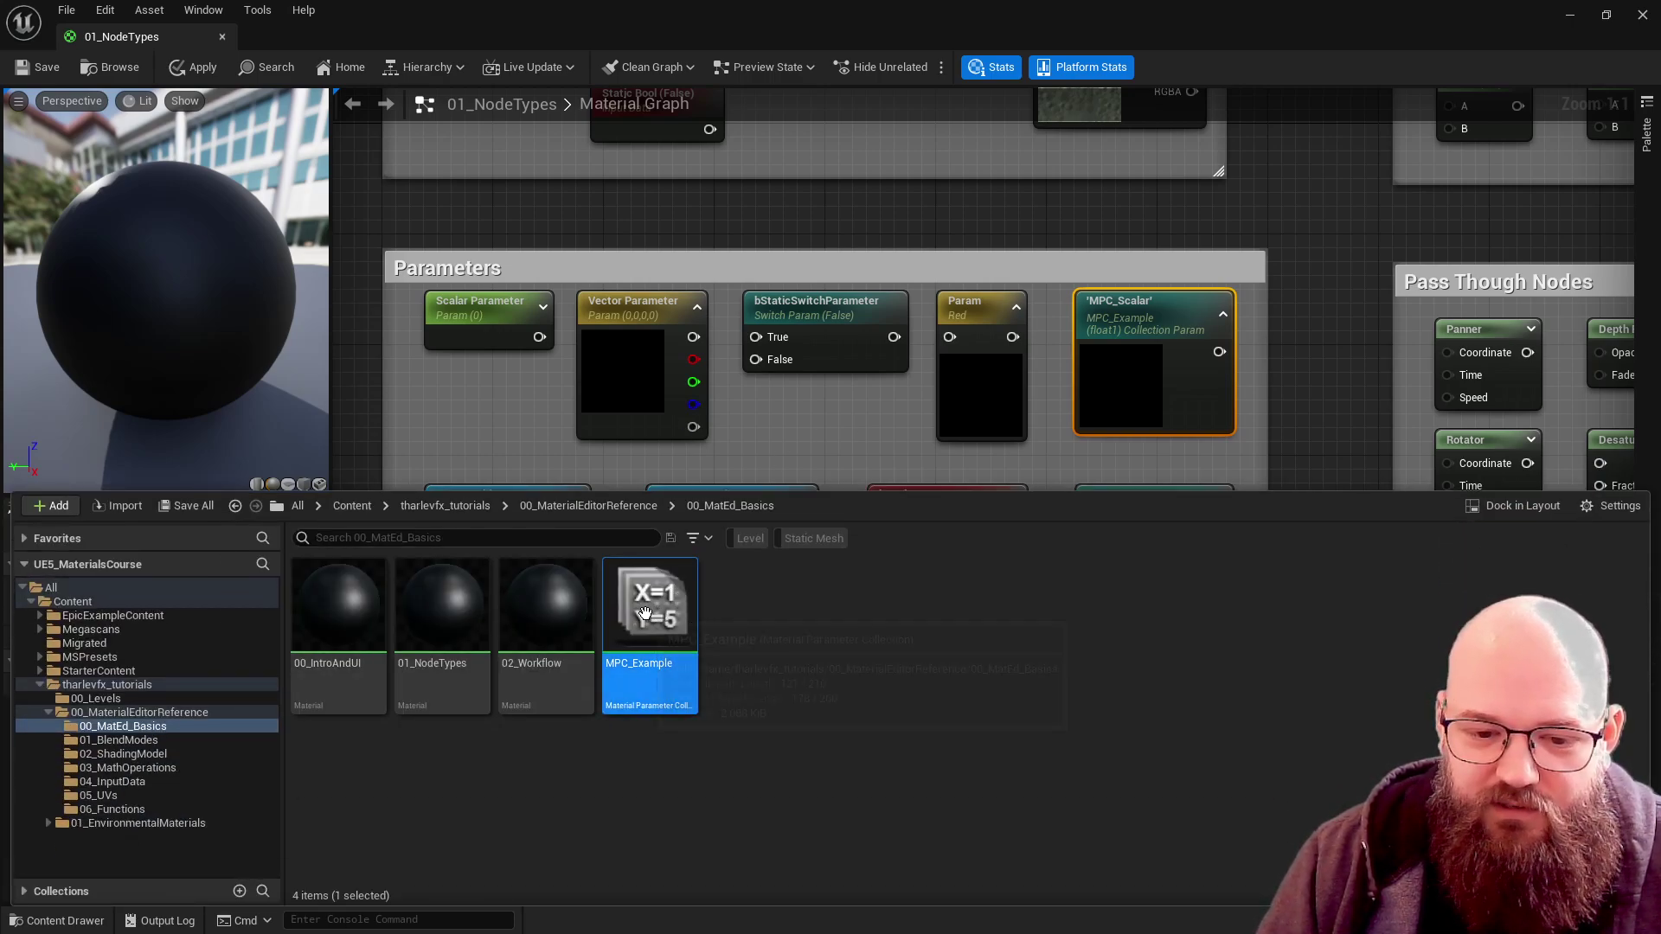
{"action": "right_click", "coordinate": [771, 616]}
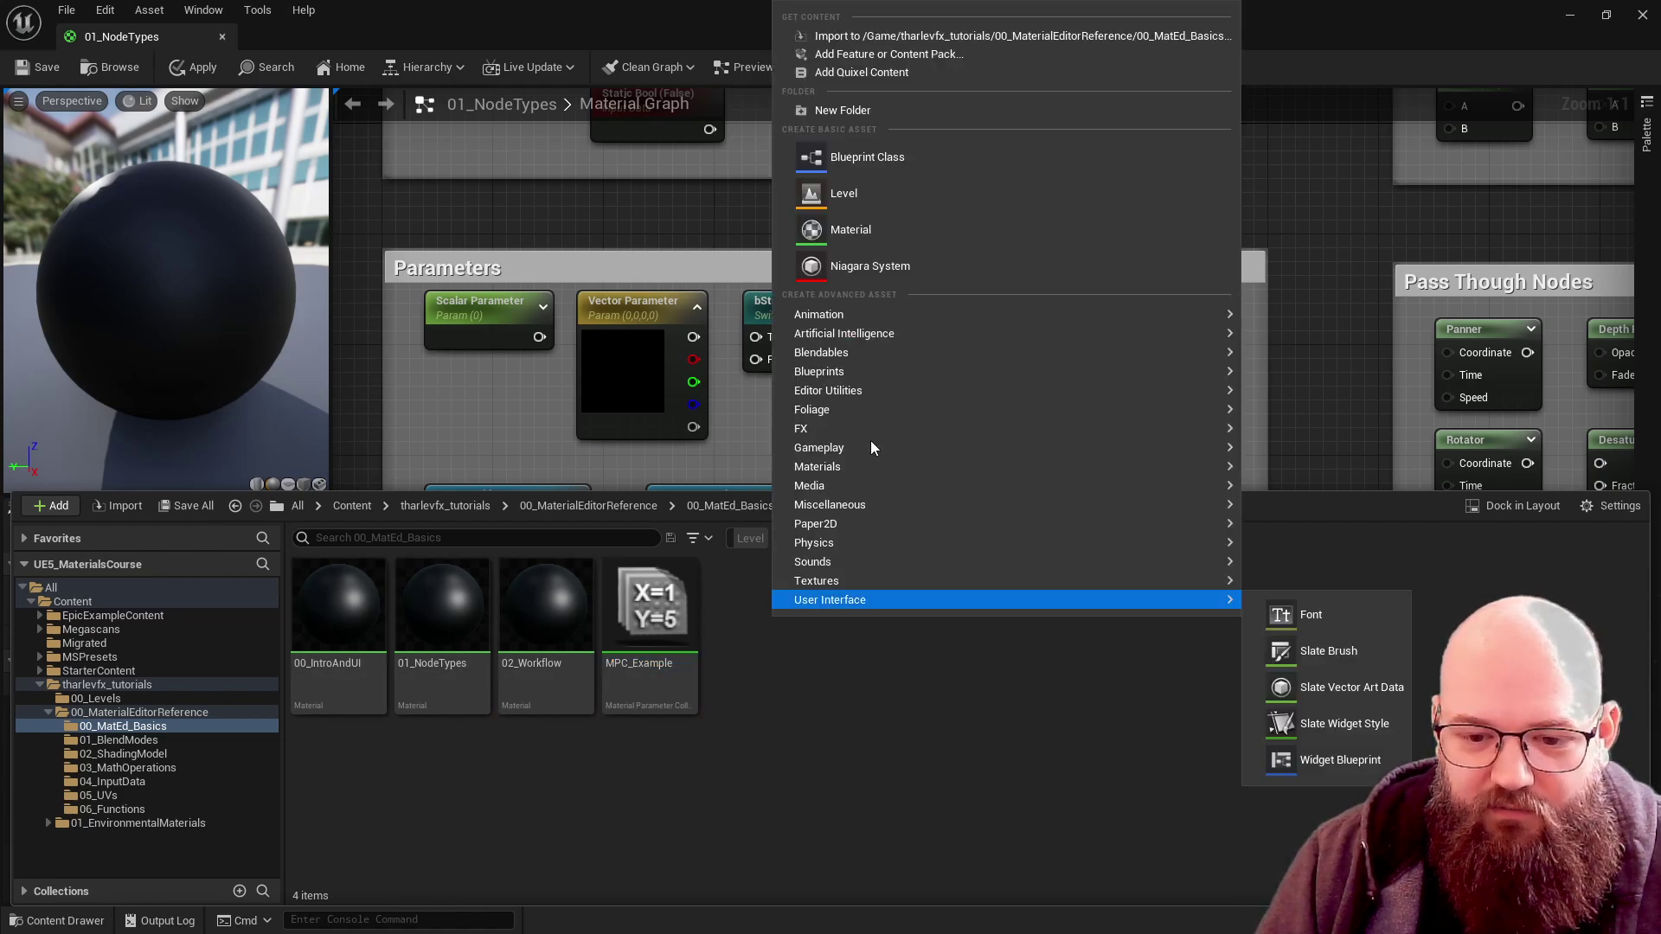
{"action": "mouse_move", "coordinate": [843, 465]}
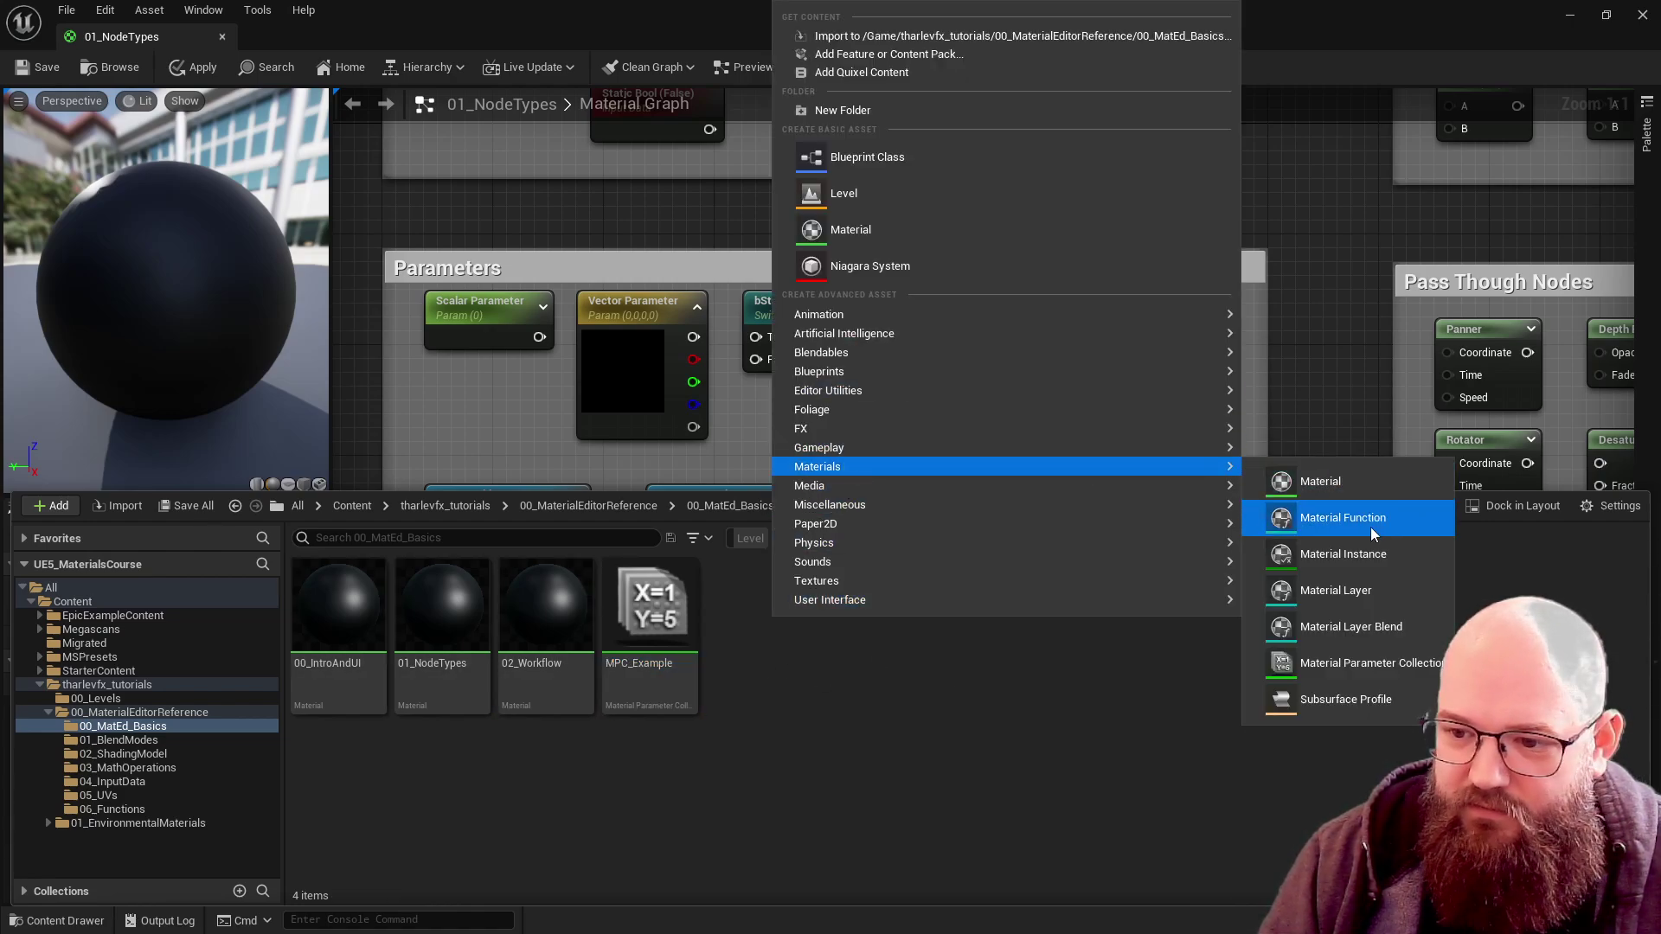
{"action": "left_click", "coordinate": [971, 682]}
{"action": "double_click", "coordinate": [650, 623]}
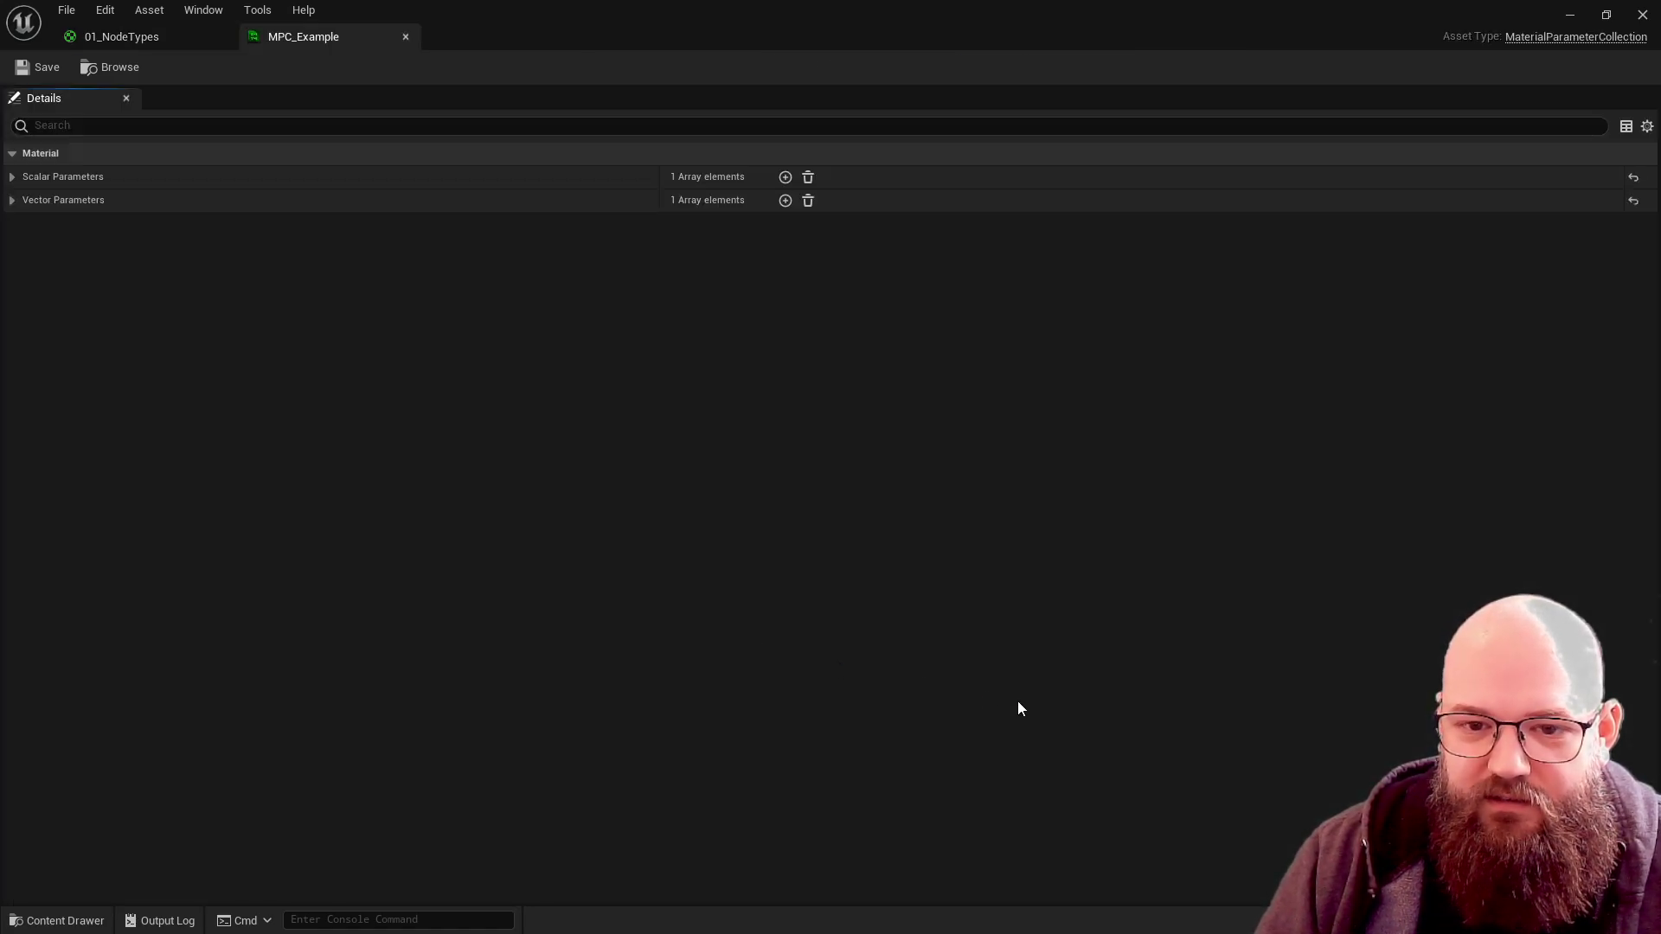
{"action": "left_click", "coordinate": [12, 200]}
{"action": "left_click", "coordinate": [12, 177]}
{"action": "left_click", "coordinate": [28, 201]}
{"action": "left_click", "coordinate": [28, 296]}
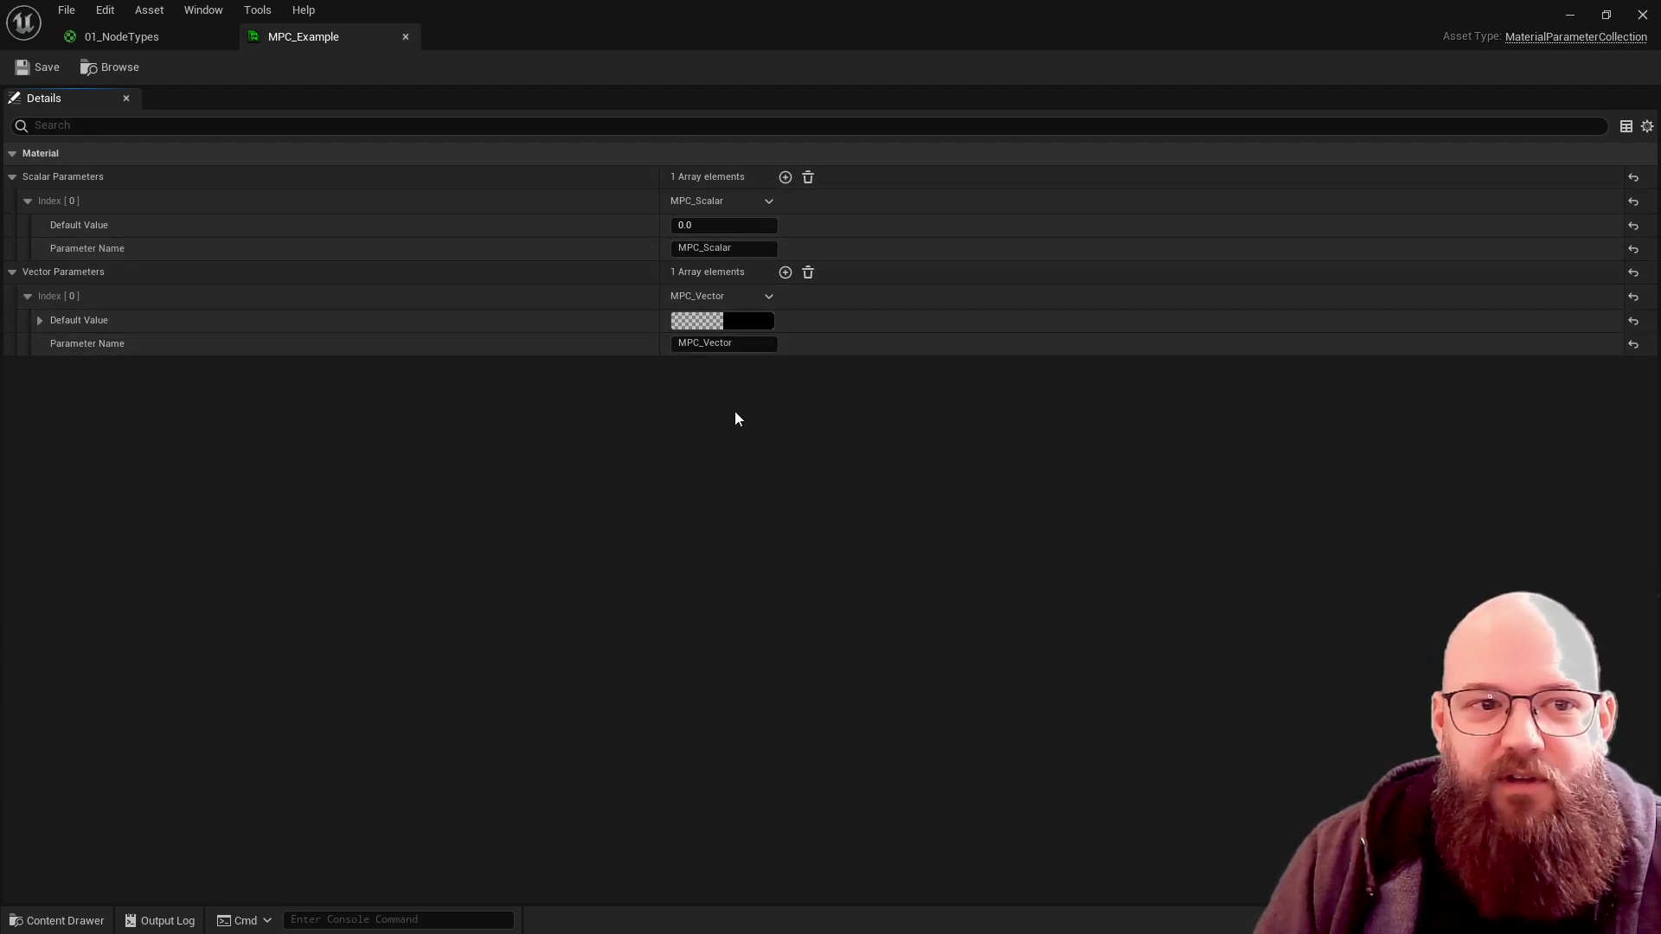
{"action": "left_click", "coordinate": [405, 36]}
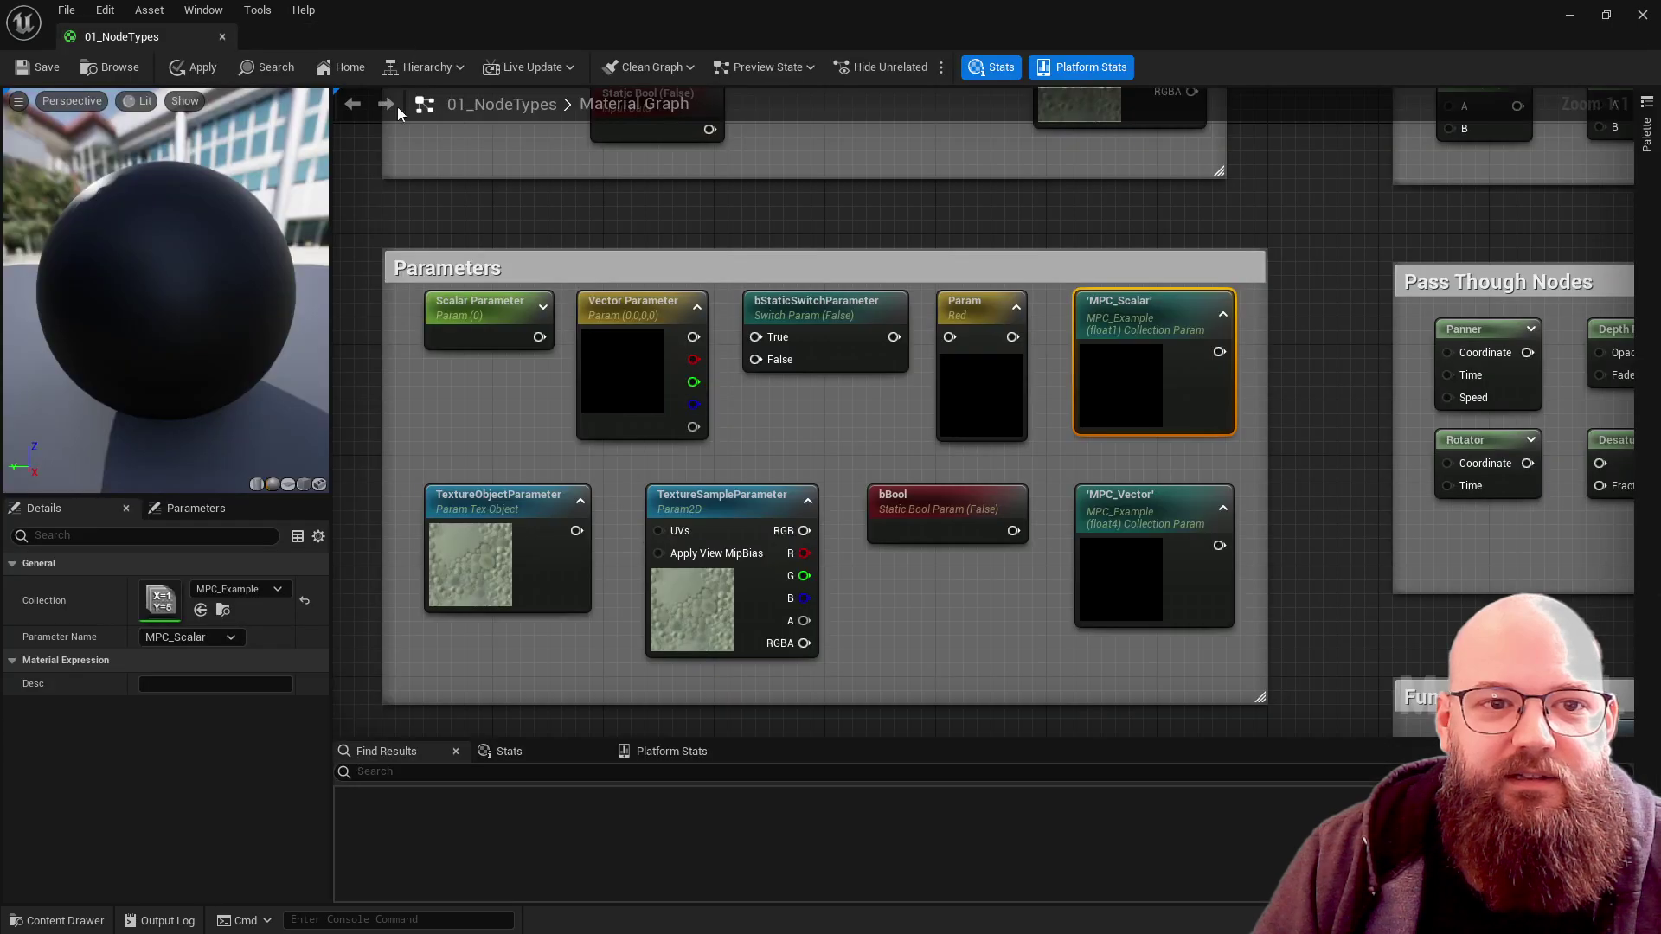
{"action": "left_click", "coordinate": [1028, 588]}
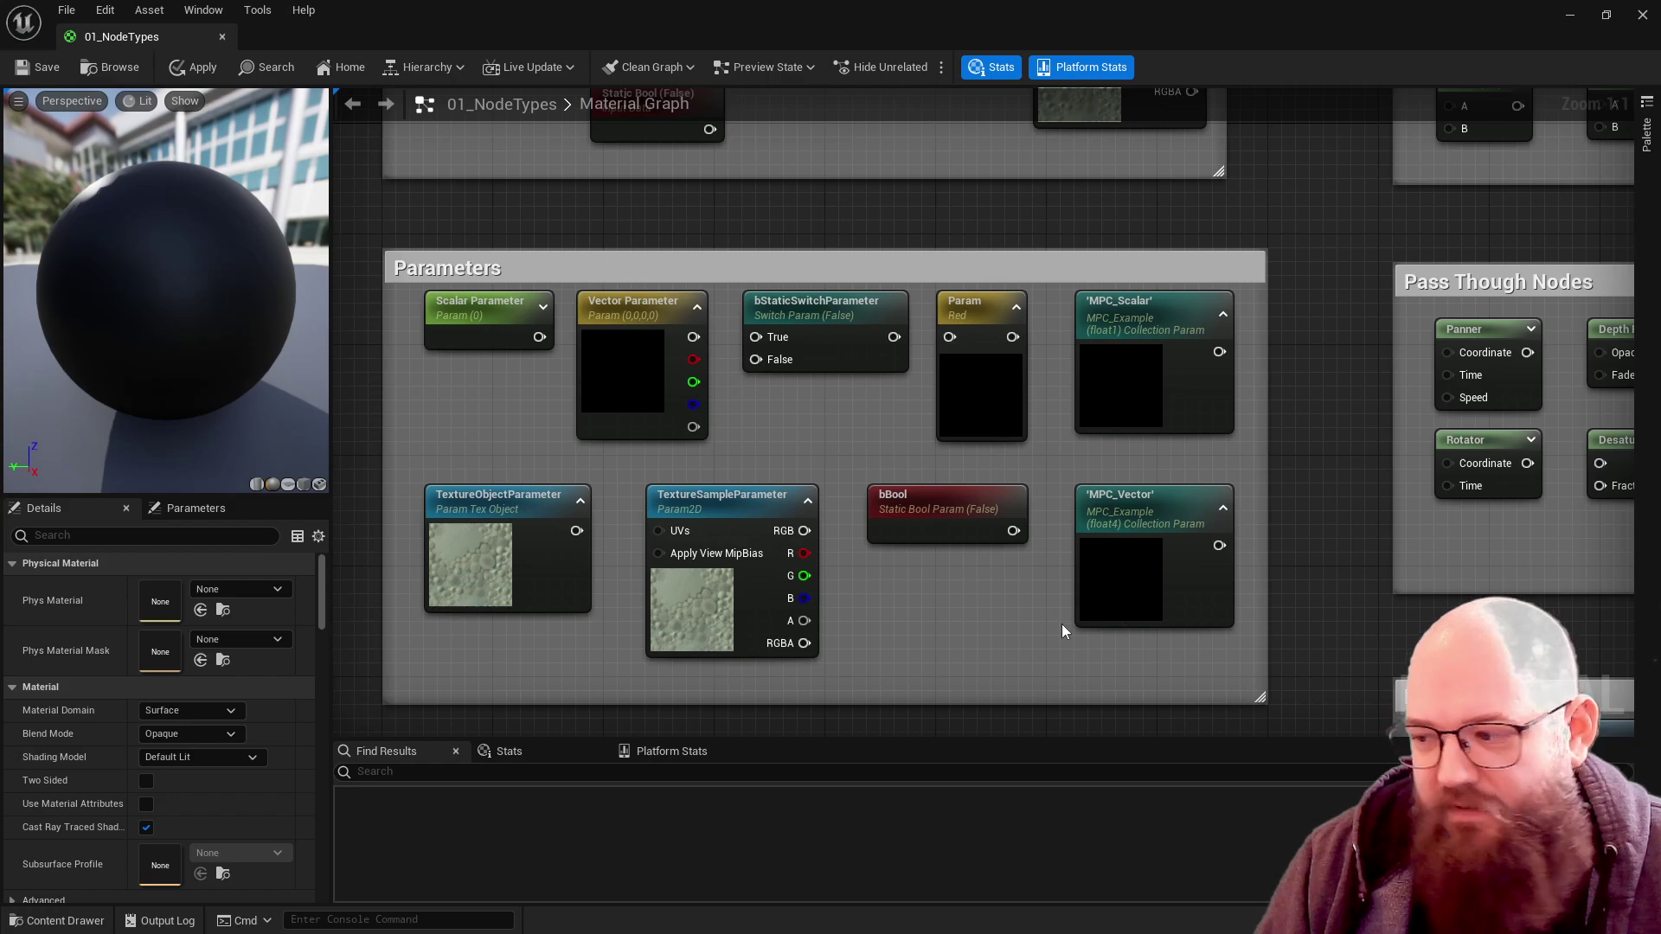
{"action": "right_click_drag", "start_coordinate": [966, 647], "coordinate": [957, 167]}
- Zoom into the Engine Input Data Nodes group and inspect Object Position and Absolute World Position
{"action": "scroll", "coordinate": [985, 259], "scroll_direction": "down", "scroll_amount": 1}
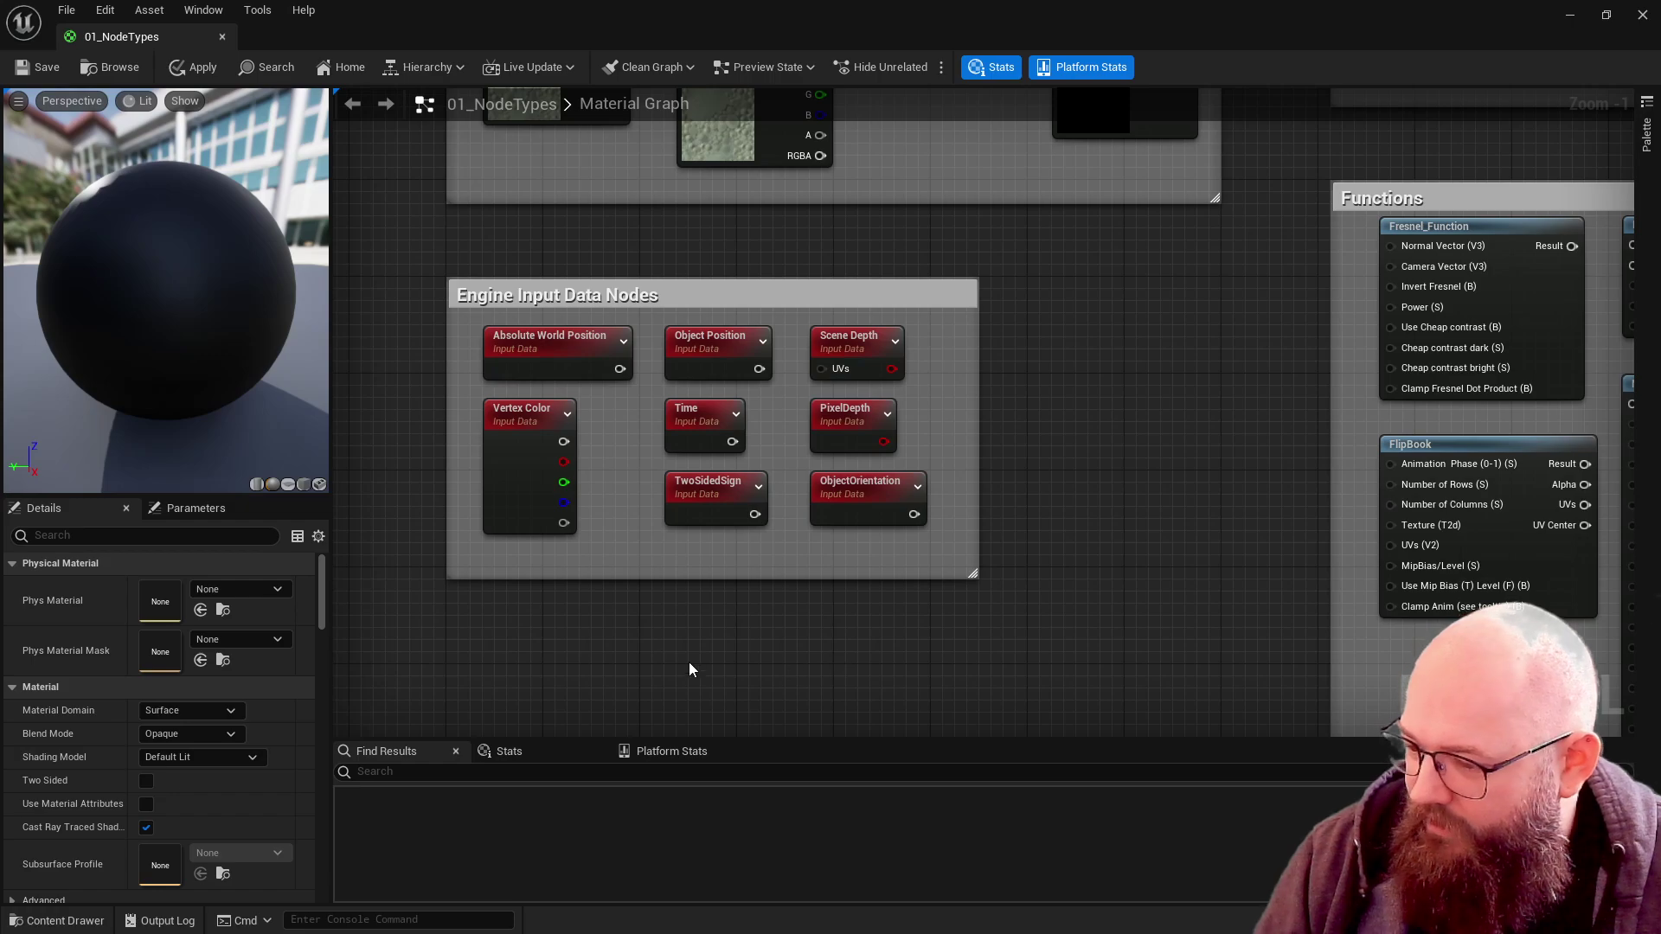
{"action": "left_click_drag", "start_coordinate": [447, 301], "coordinate": [973, 595]}
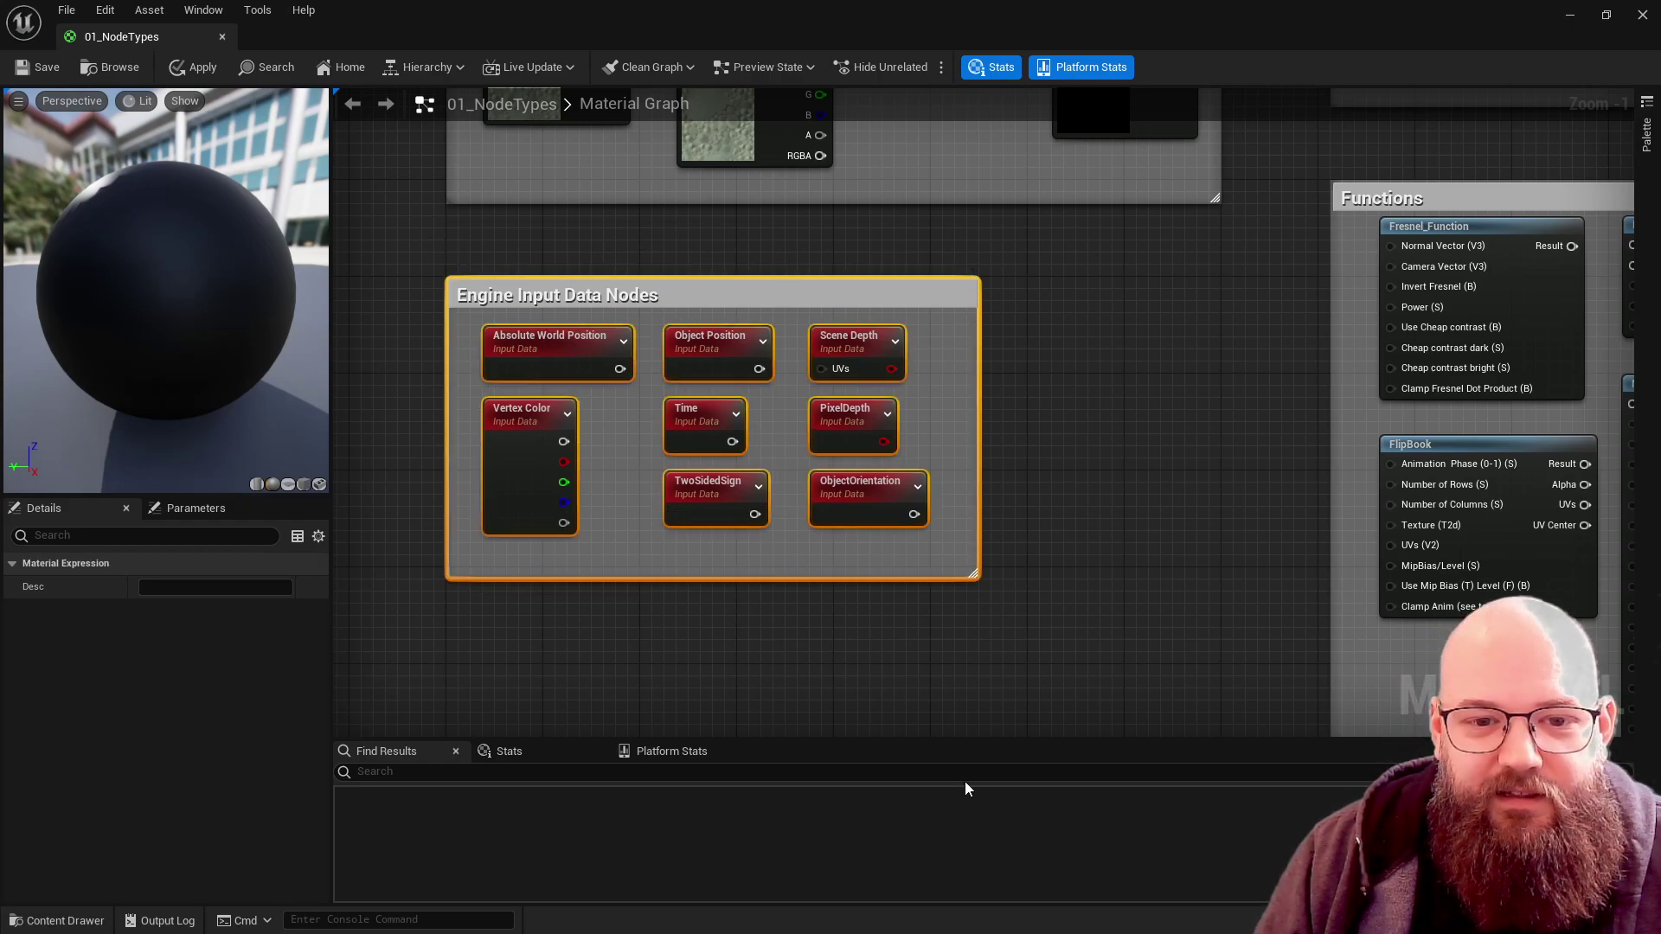
{"action": "left_click", "coordinate": [719, 626]}
{"action": "scroll", "coordinate": [396, 324], "scroll_direction": "up", "scroll_amount": 1}
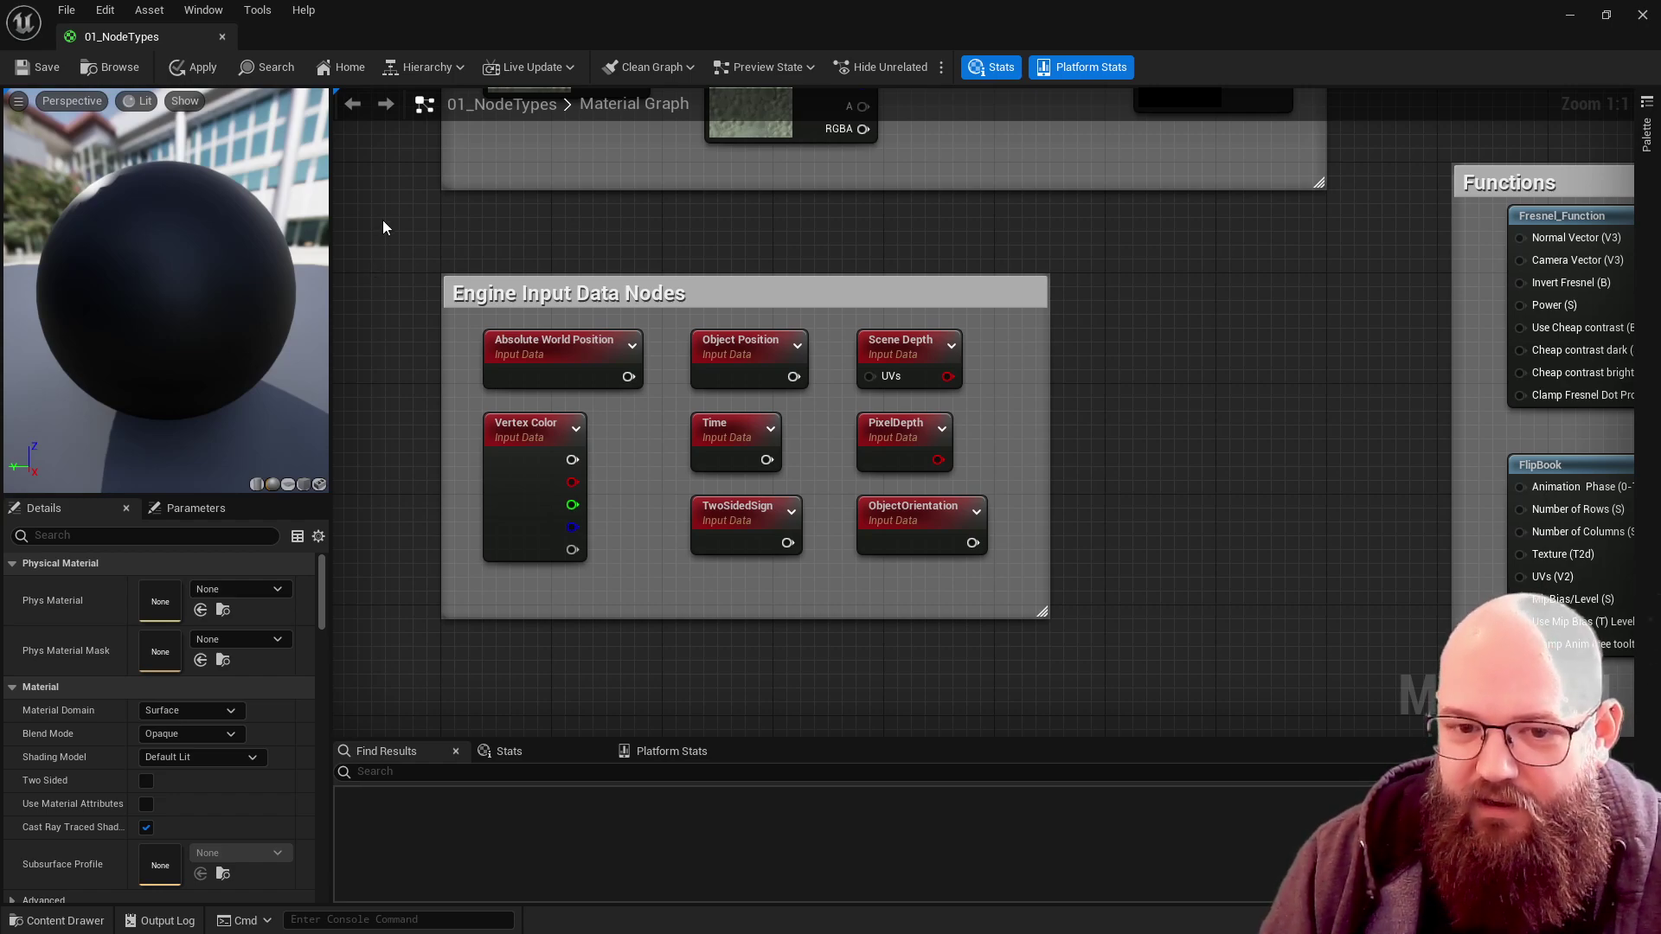
{"action": "left_click", "coordinate": [769, 363]}
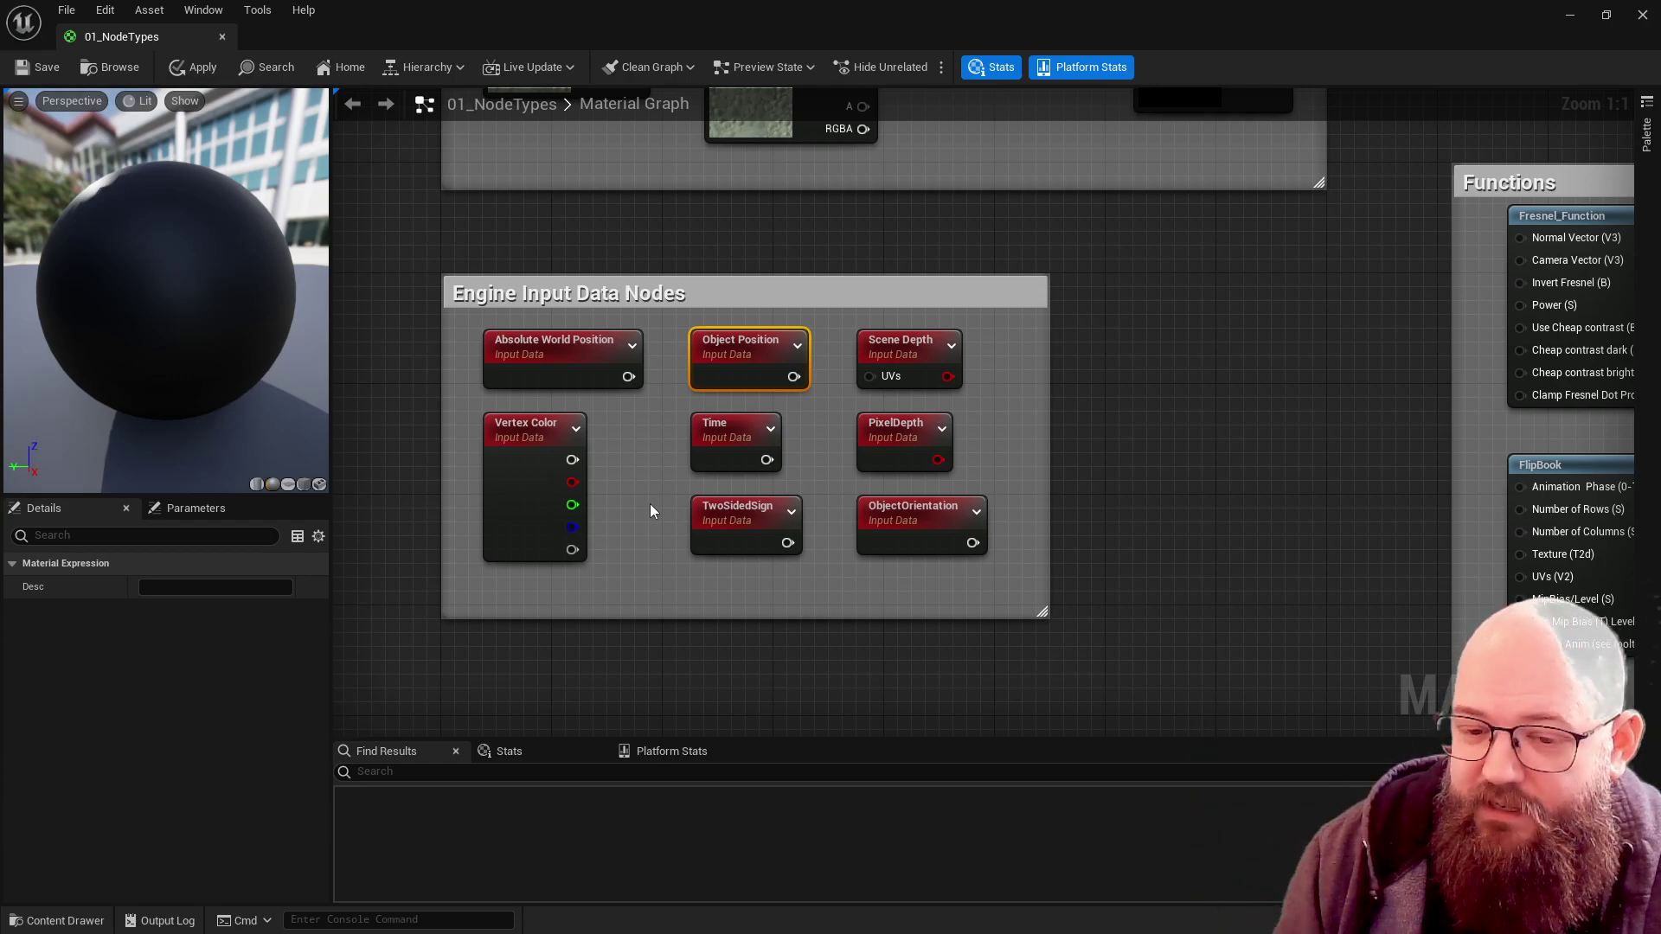
{"action": "left_click", "coordinate": [516, 362]}
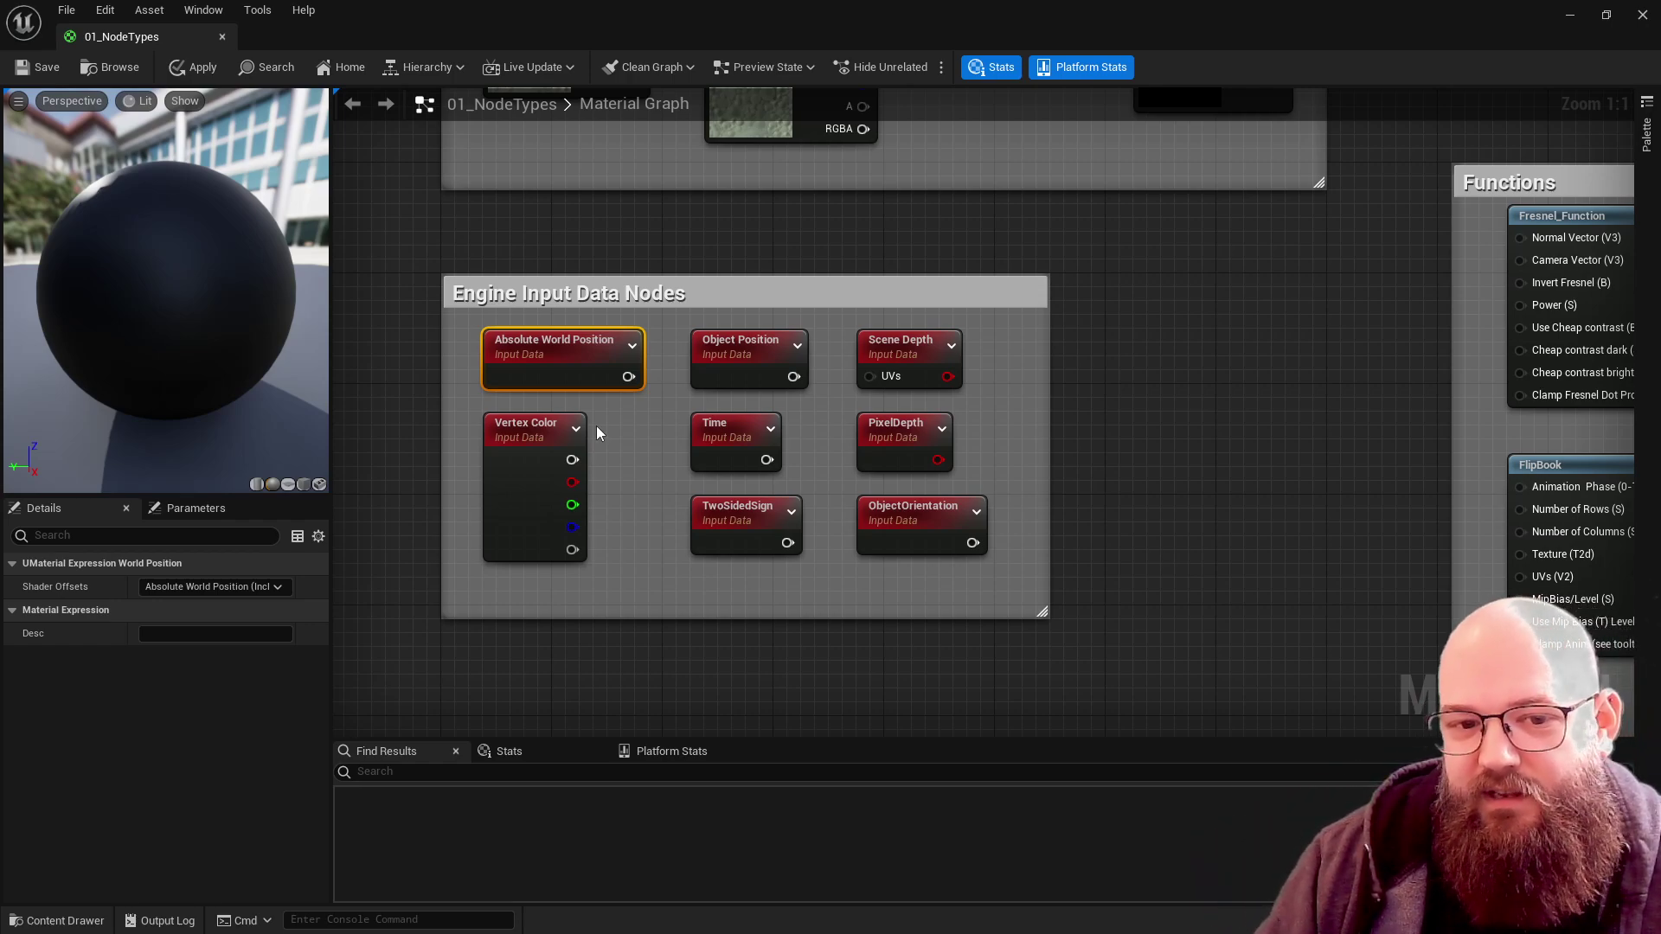
{"action": "left_click_drag", "start_coordinate": [414, 249], "coordinate": [1068, 600]}
{"action": "left_click", "coordinate": [1171, 630]}
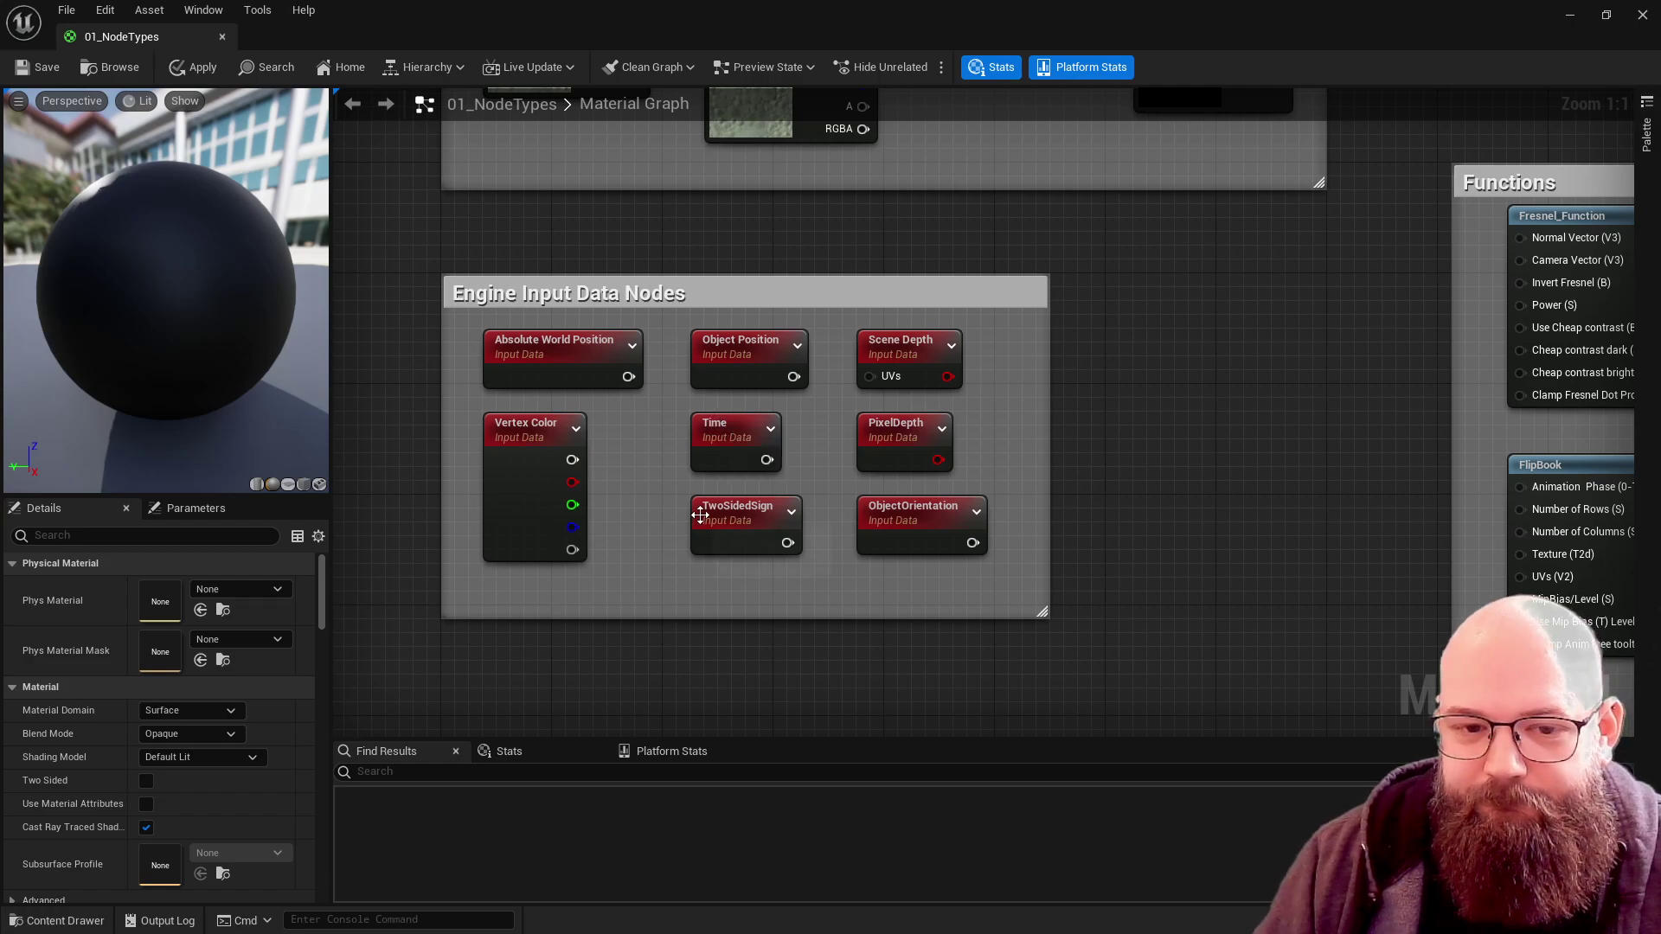
{"action": "scroll", "coordinate": [701, 516], "scroll_direction": "down", "scroll_amount": 1}
{"action": "right_click_drag", "start_coordinate": [701, 516], "coordinate": [658, 281]}
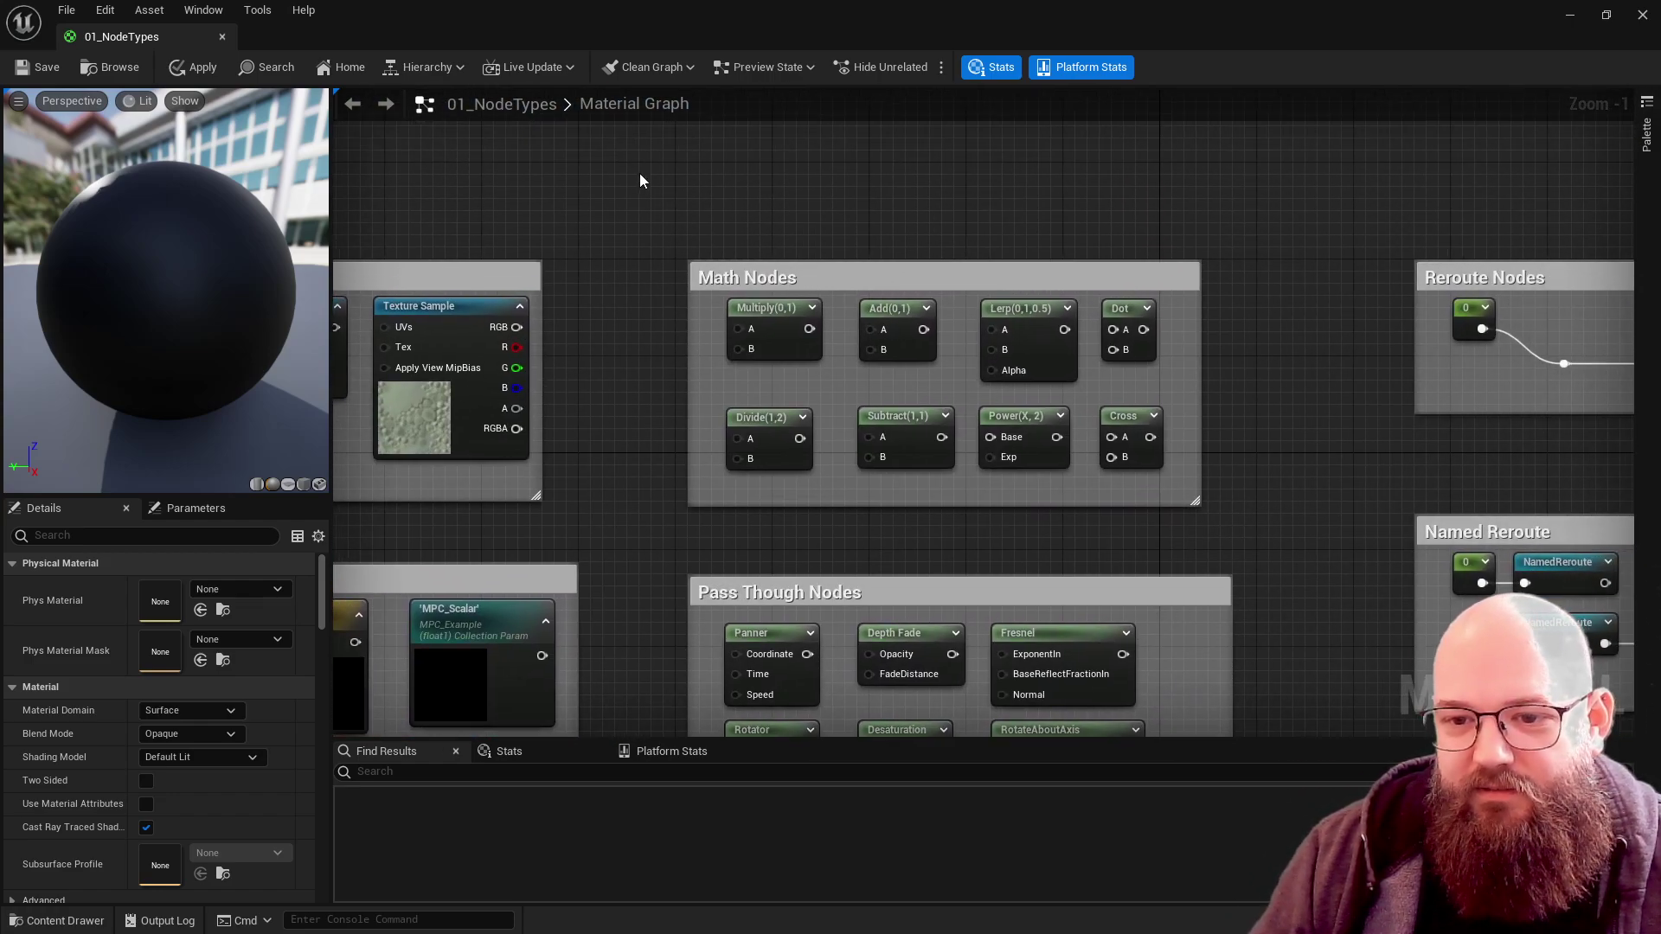
{"action": "left_click_drag", "start_coordinate": [639, 184], "coordinate": [1248, 509]}
{"action": "left_click", "coordinate": [1258, 472]}
{"action": "scroll", "coordinate": [1244, 491], "scroll_direction": "up", "scroll_amount": 1}
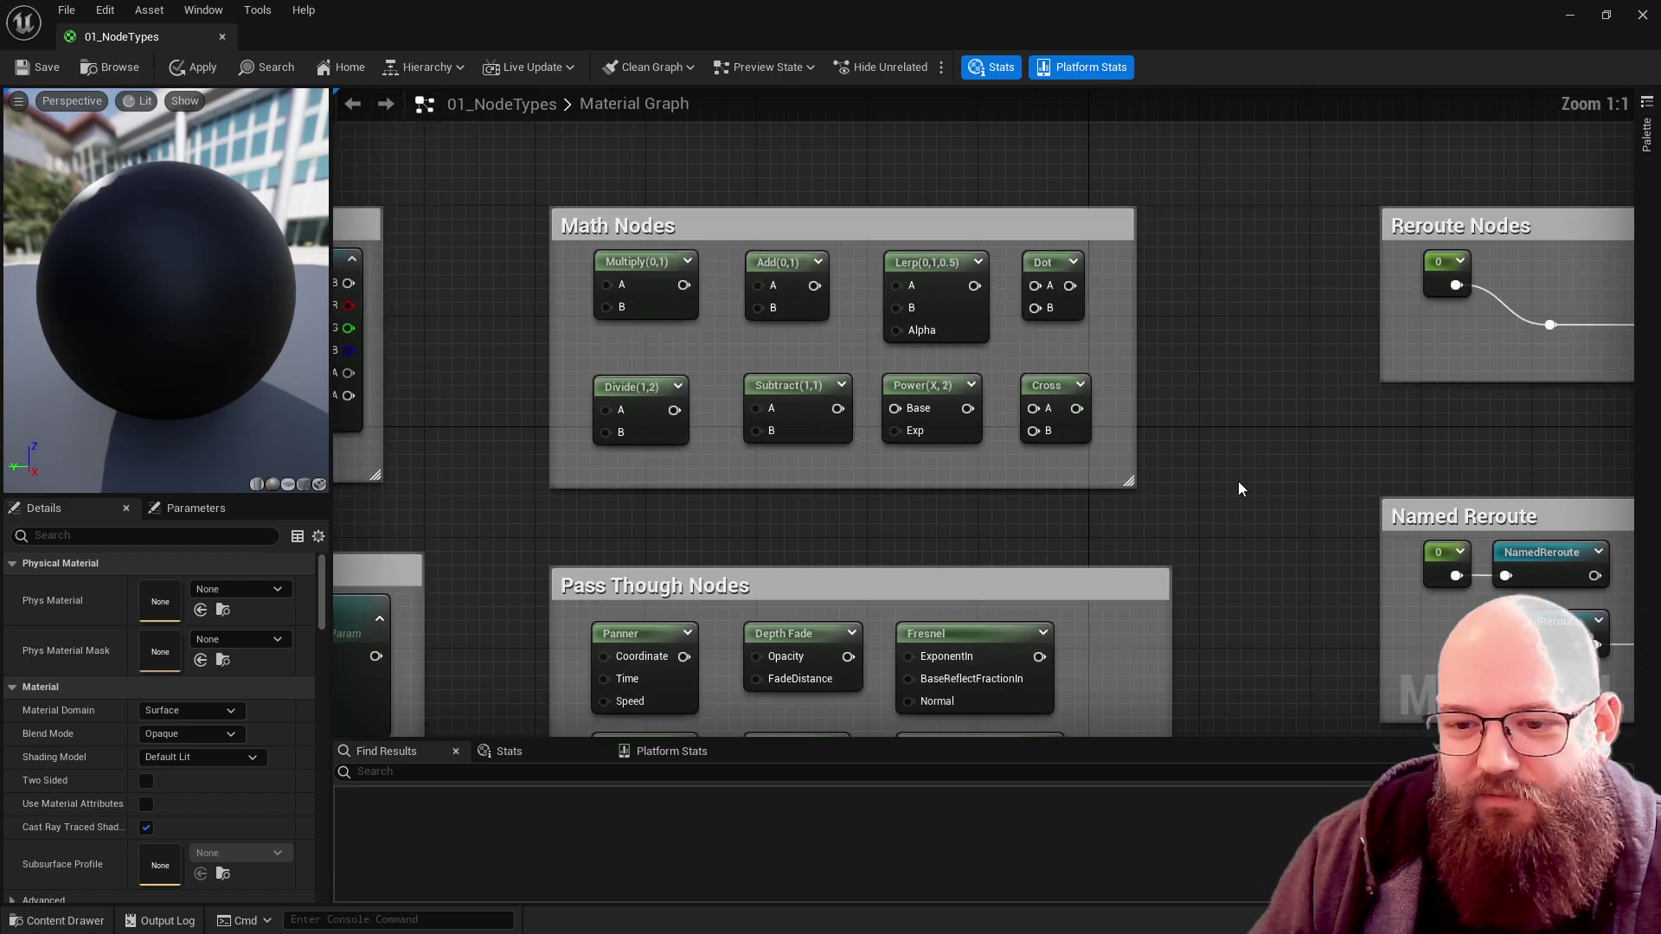
{"action": "right_click_drag", "start_coordinate": [1248, 480], "coordinate": [1281, 487]}
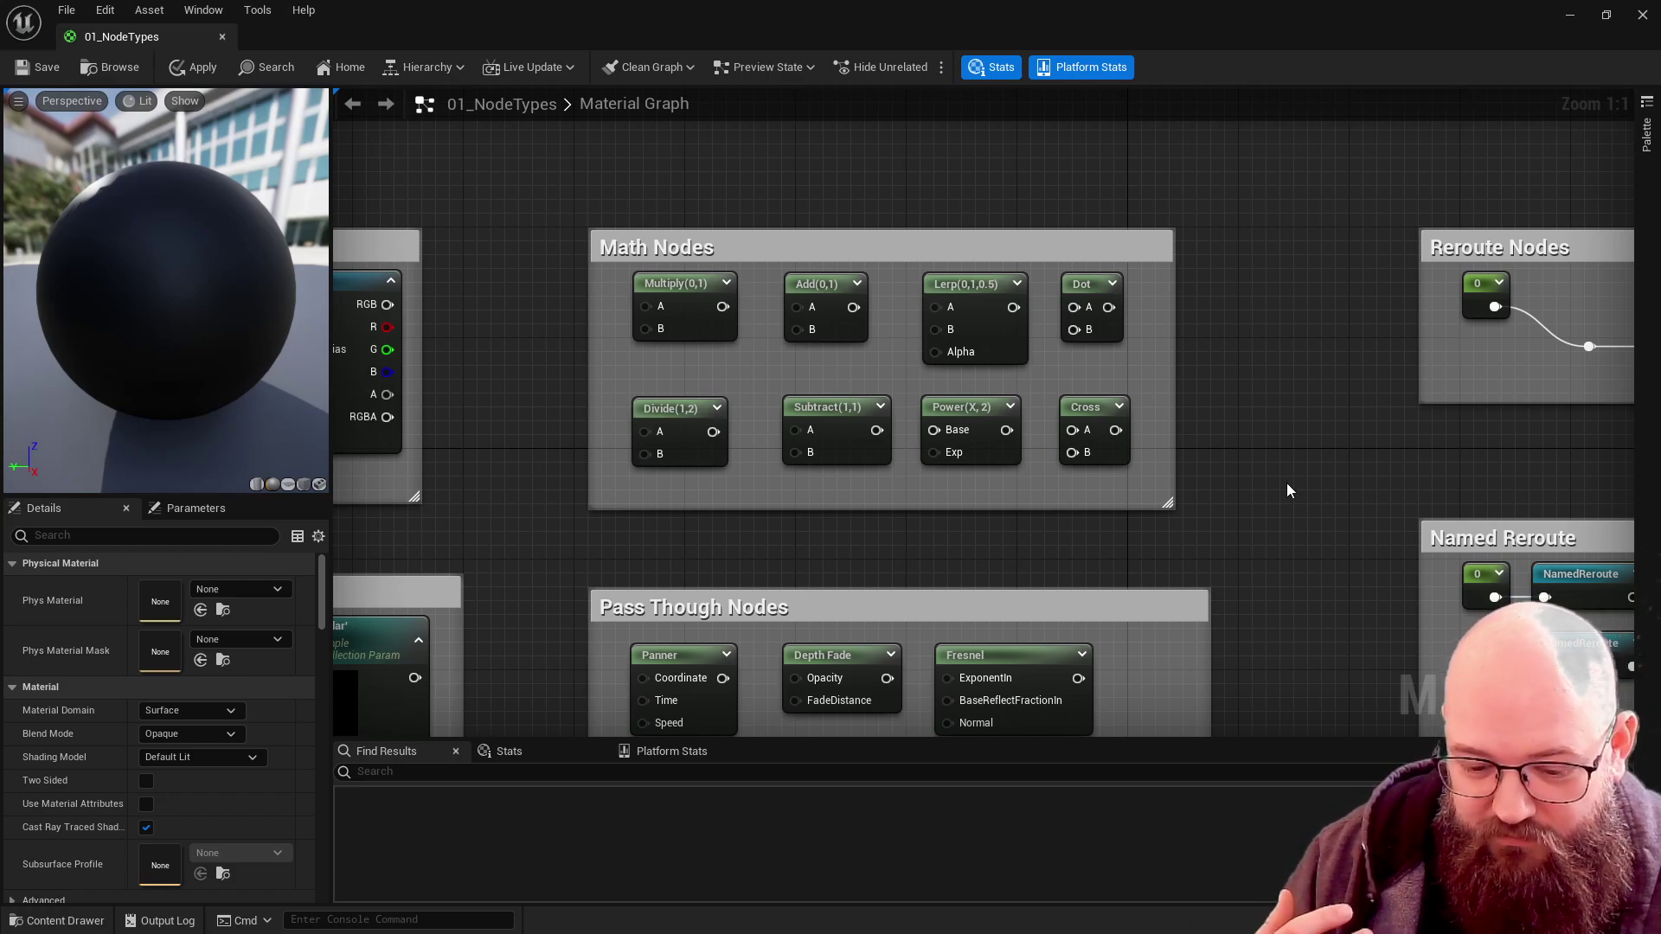
{"action": "right_click_drag", "start_coordinate": [1285, 490], "coordinate": [522, 424]}
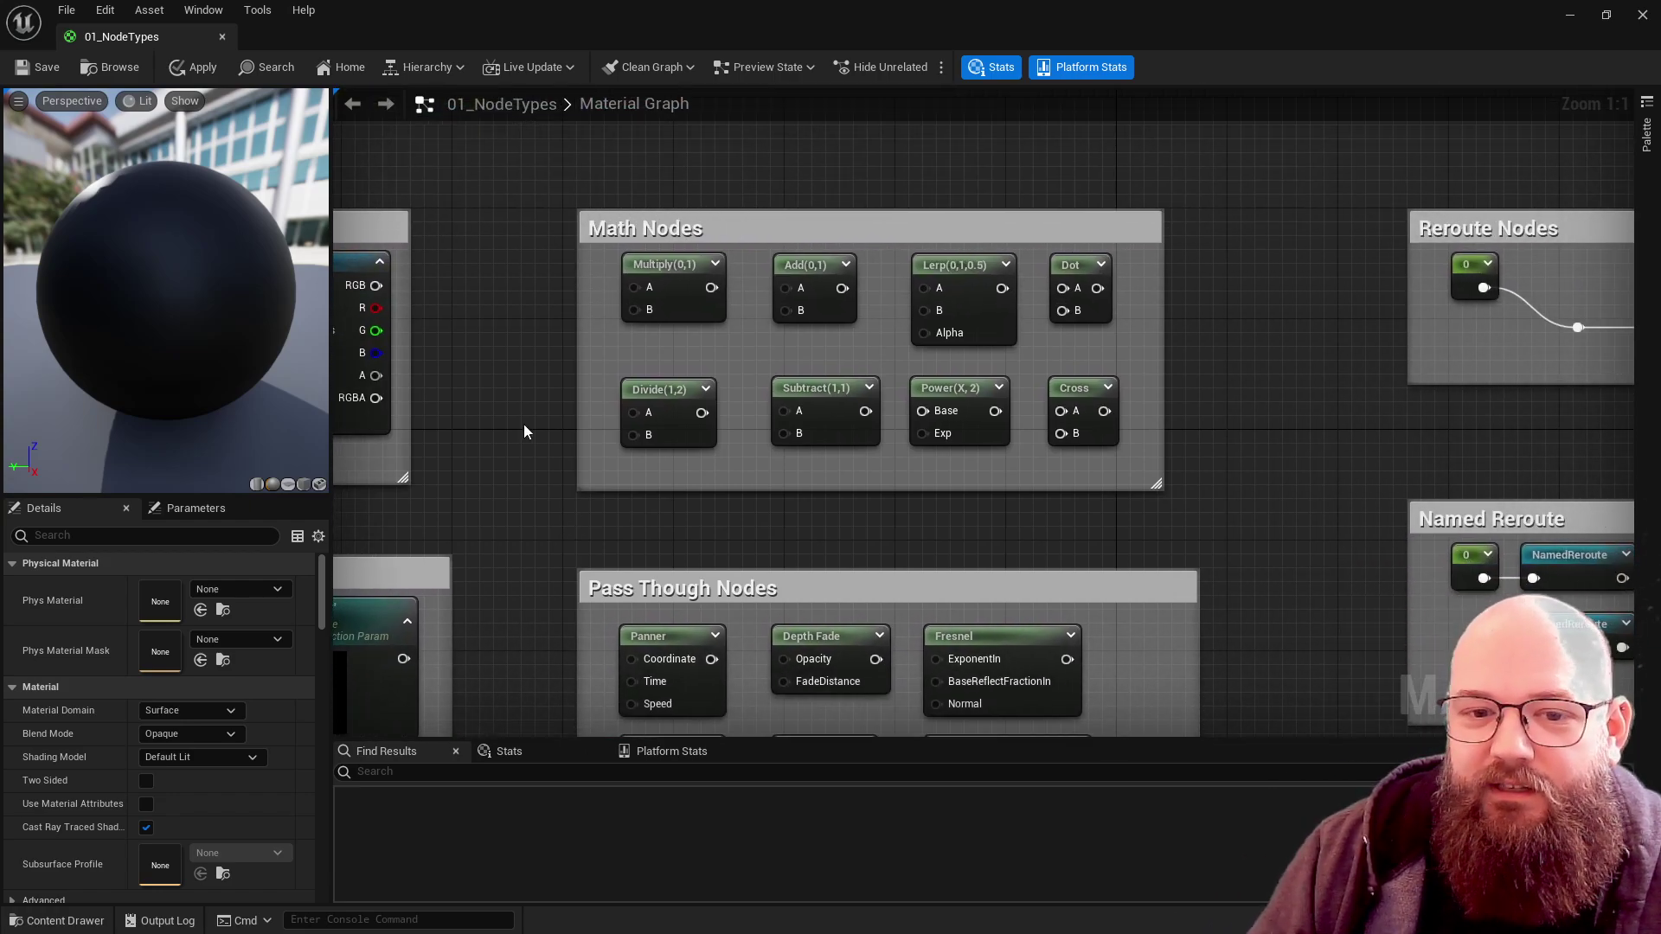
{"action": "left_click", "coordinate": [662, 277]}
{"action": "left_click", "coordinate": [671, 412]}
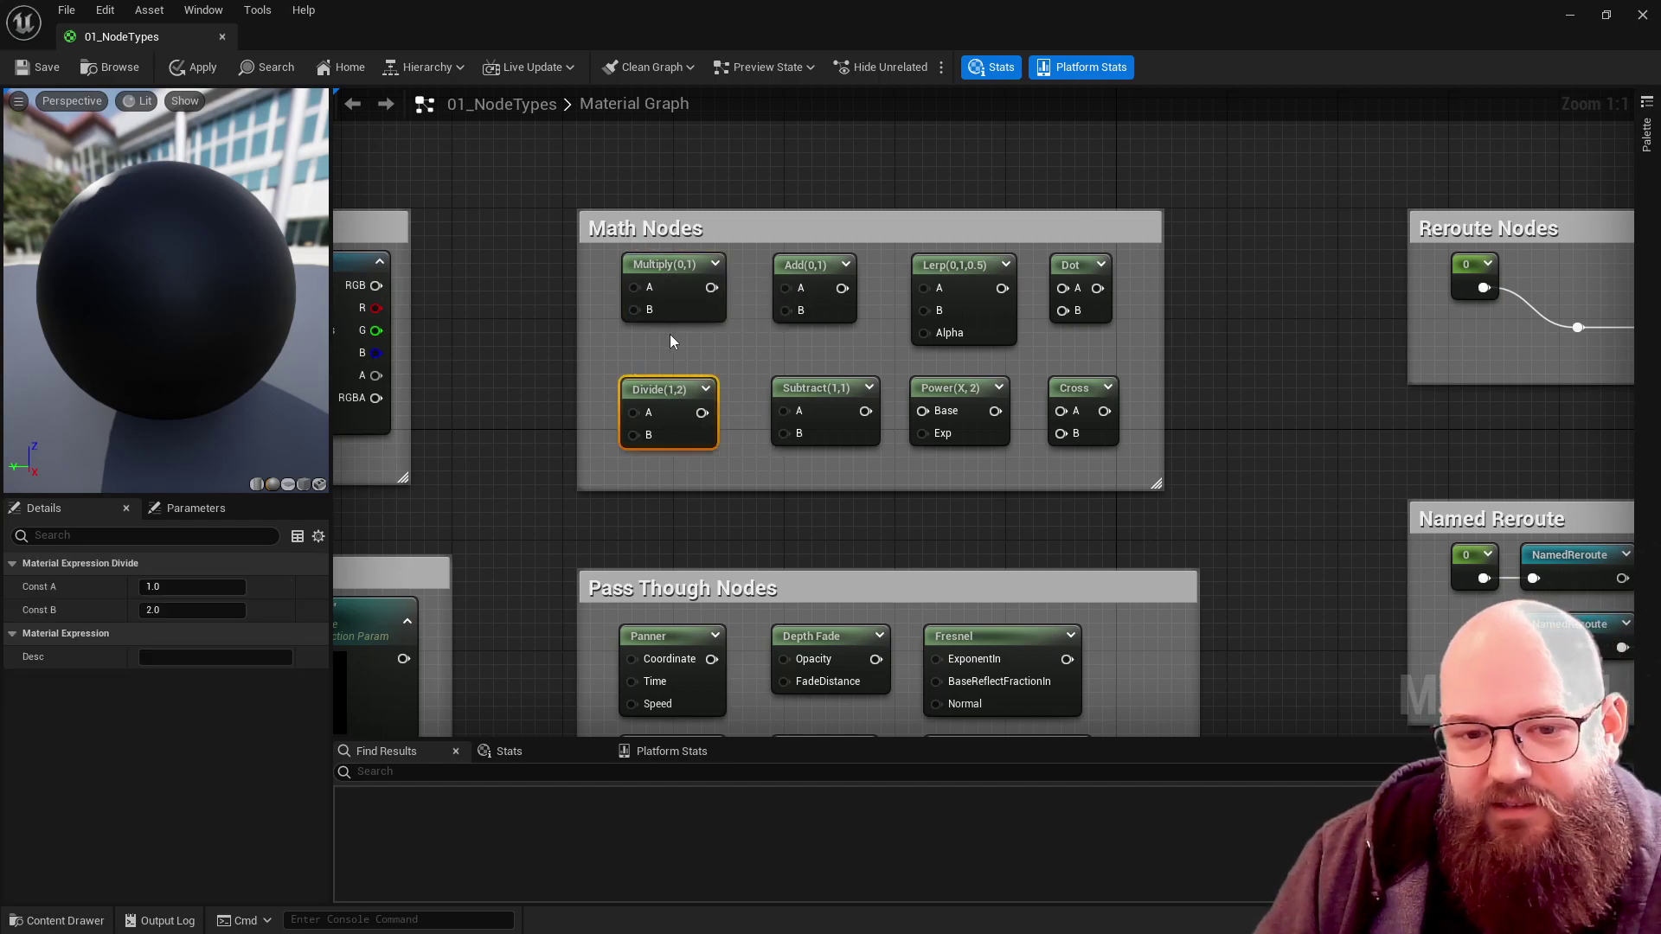
{"action": "left_click", "coordinate": [828, 298]}
{"action": "left_click", "coordinate": [831, 417]}
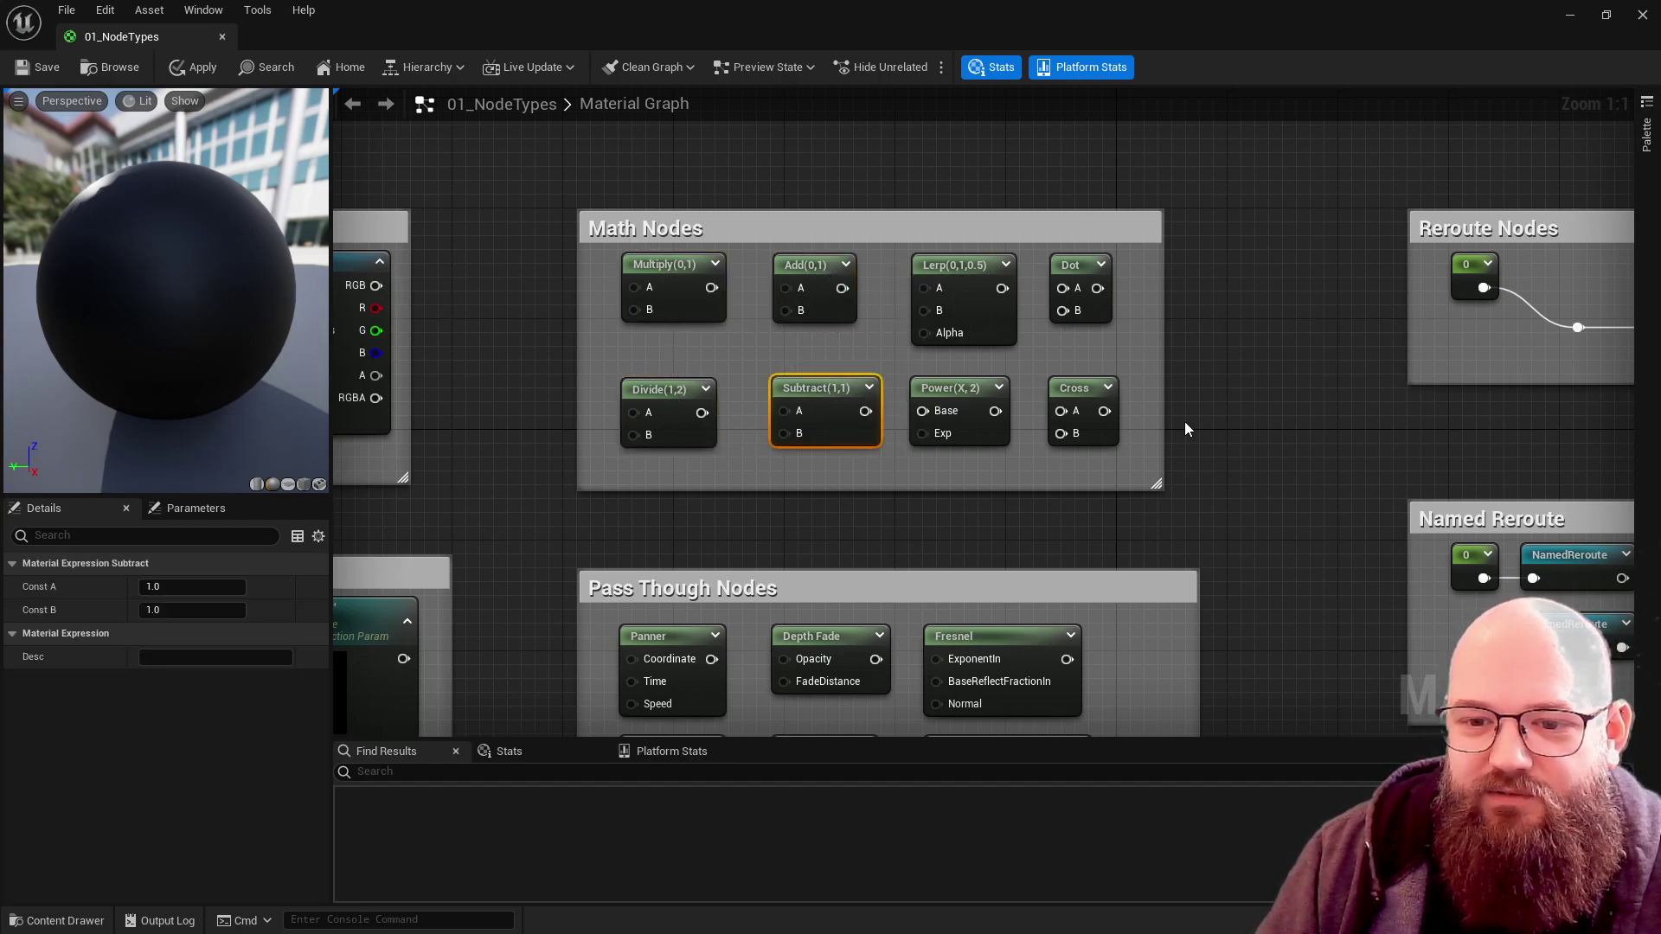
{"action": "left_click", "coordinate": [982, 307]}
{"action": "left_click", "coordinate": [1077, 273]}
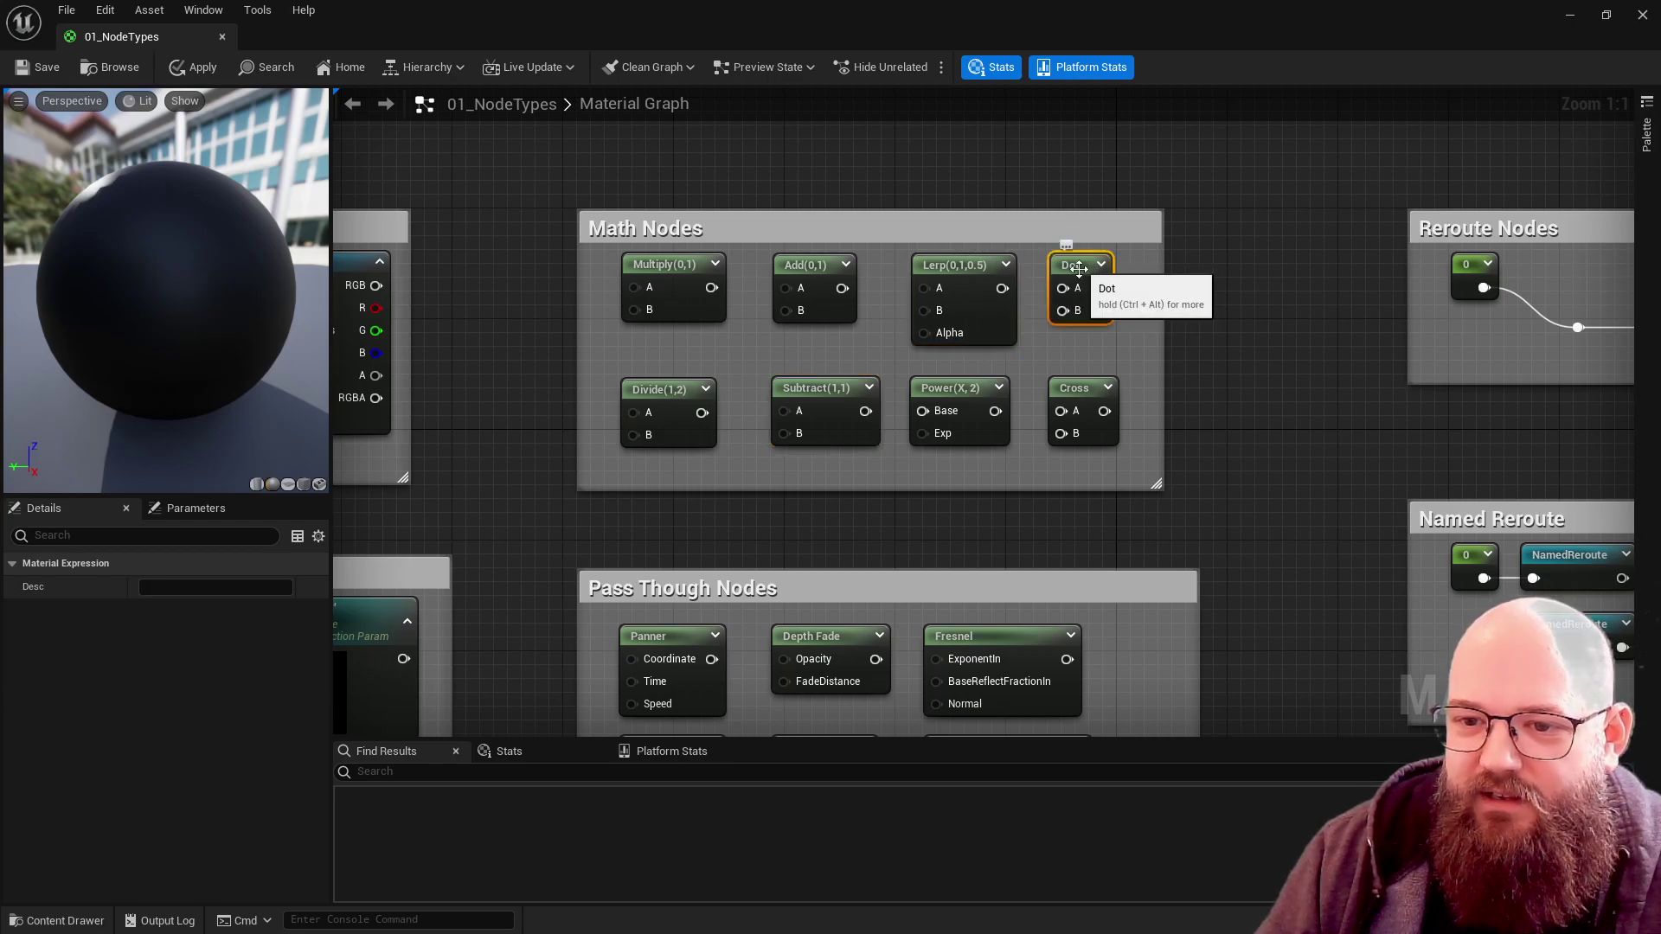
{"action": "left_click", "coordinate": [1082, 393]}
{"action": "left_click", "coordinate": [1245, 430]}
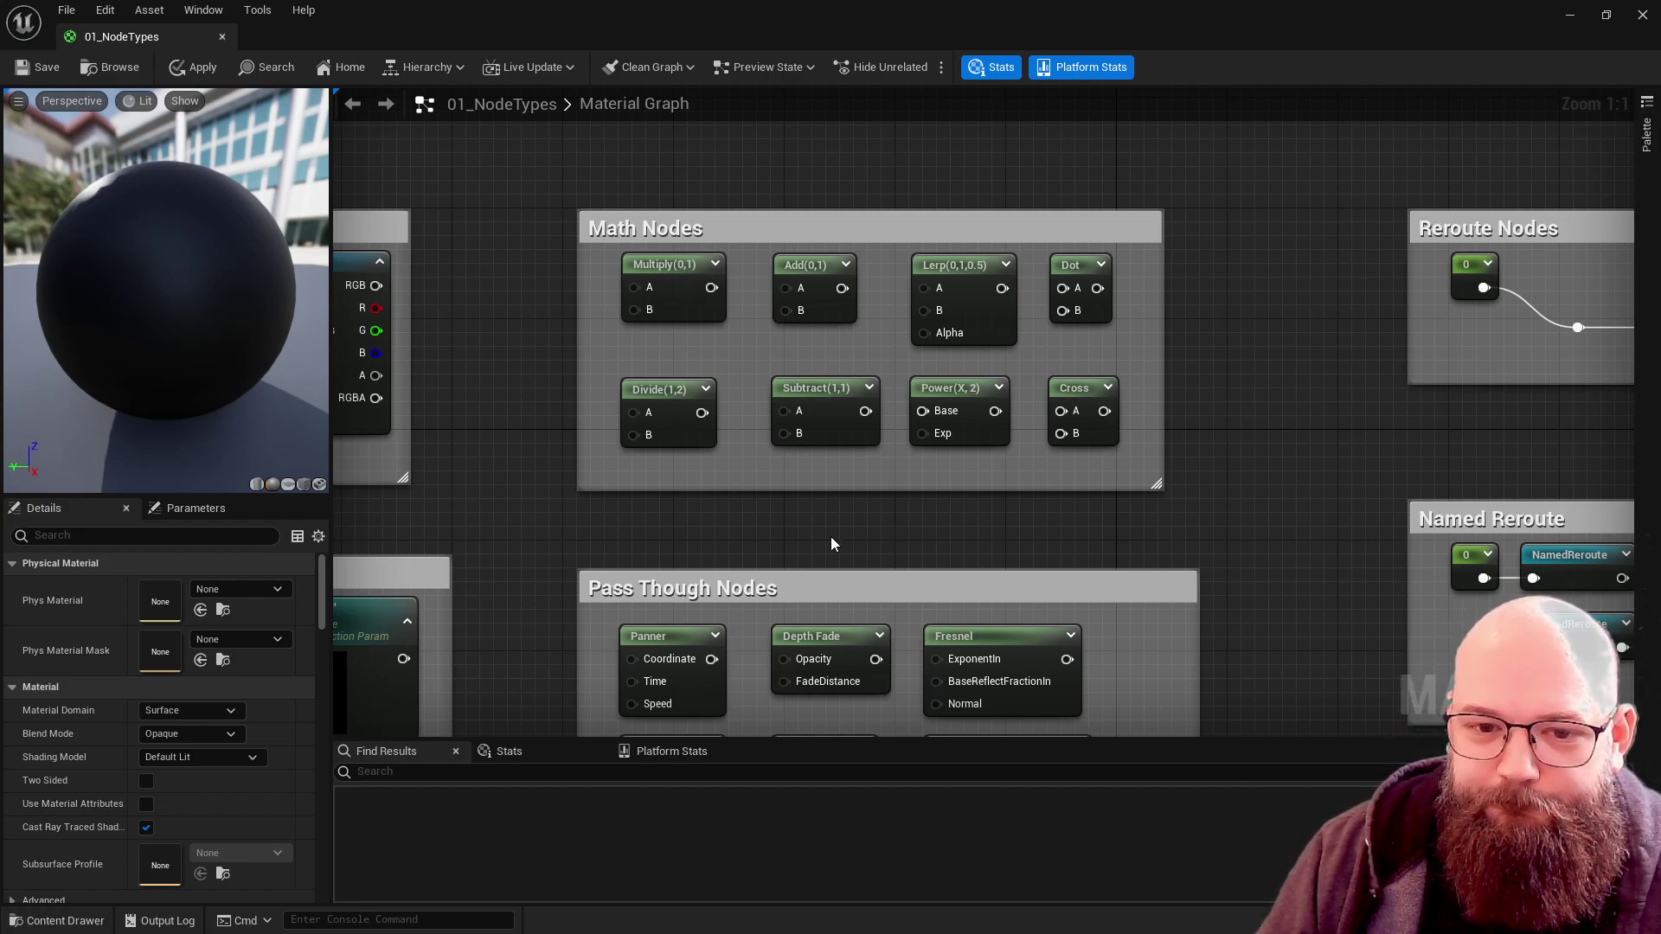
- Pan up to the Pass Though Nodes group and select its six pass-through nodes
{"action": "right_click_drag", "start_coordinate": [842, 536], "coordinate": [831, 246]}
{"action": "left_click_drag", "start_coordinate": [517, 239], "coordinate": [1274, 633]}
{"action": "left_click", "coordinate": [1244, 444]}
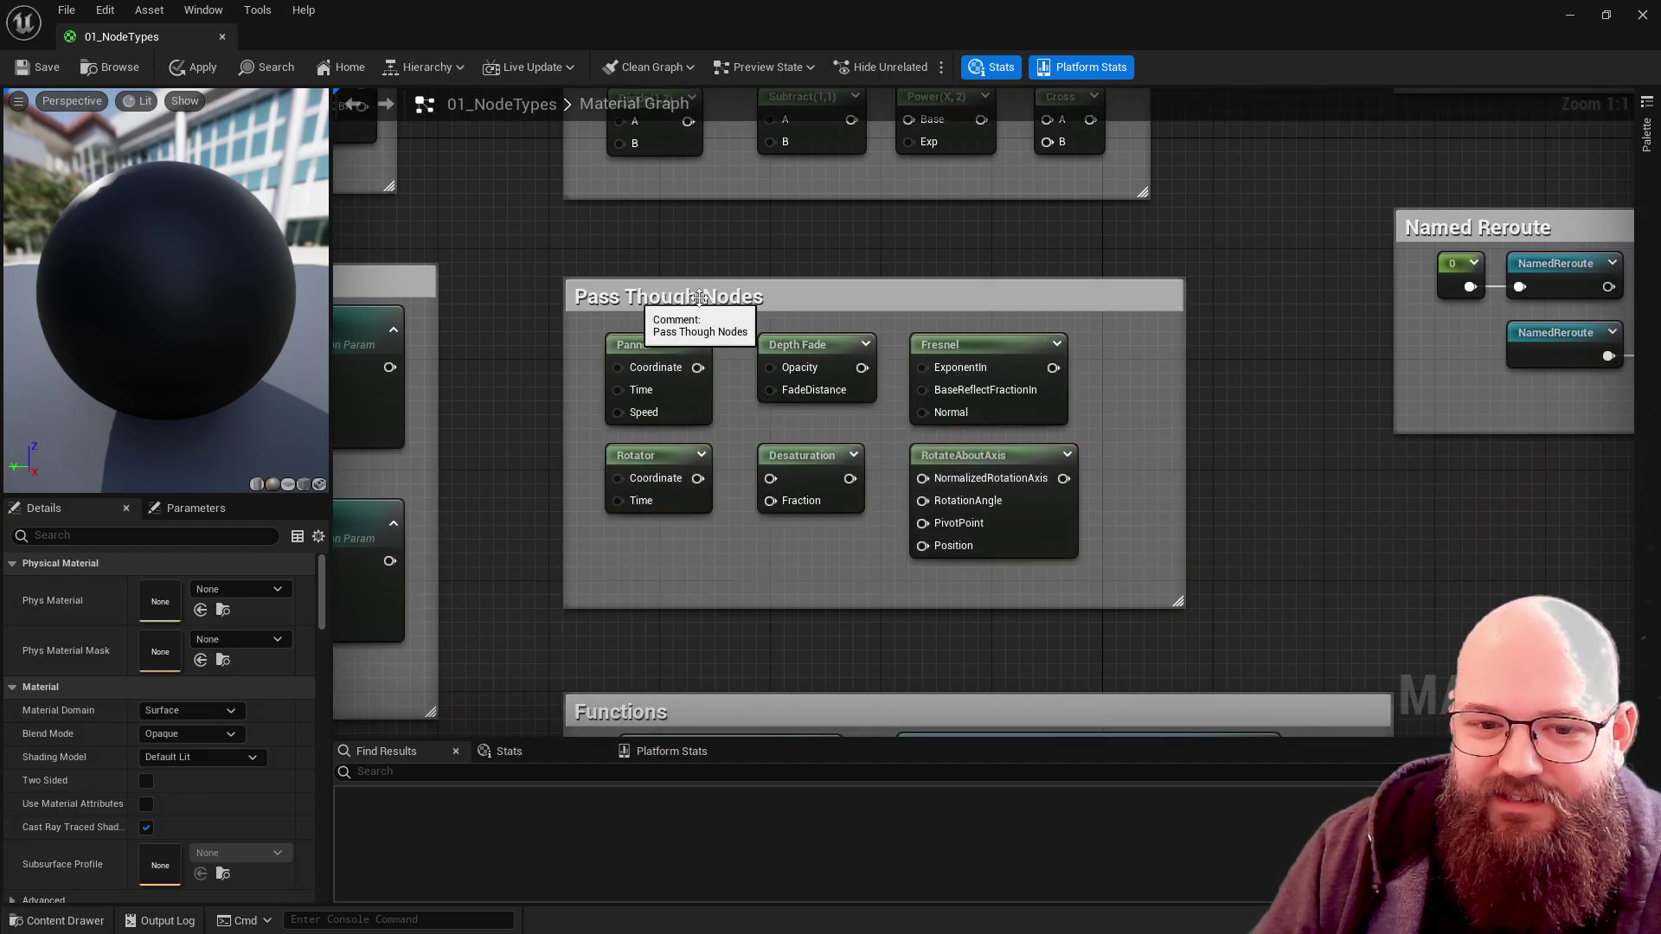
{"action": "left_click_drag", "start_coordinate": [521, 304], "coordinate": [1142, 441]}
{"action": "left_click", "coordinate": [1142, 441]}
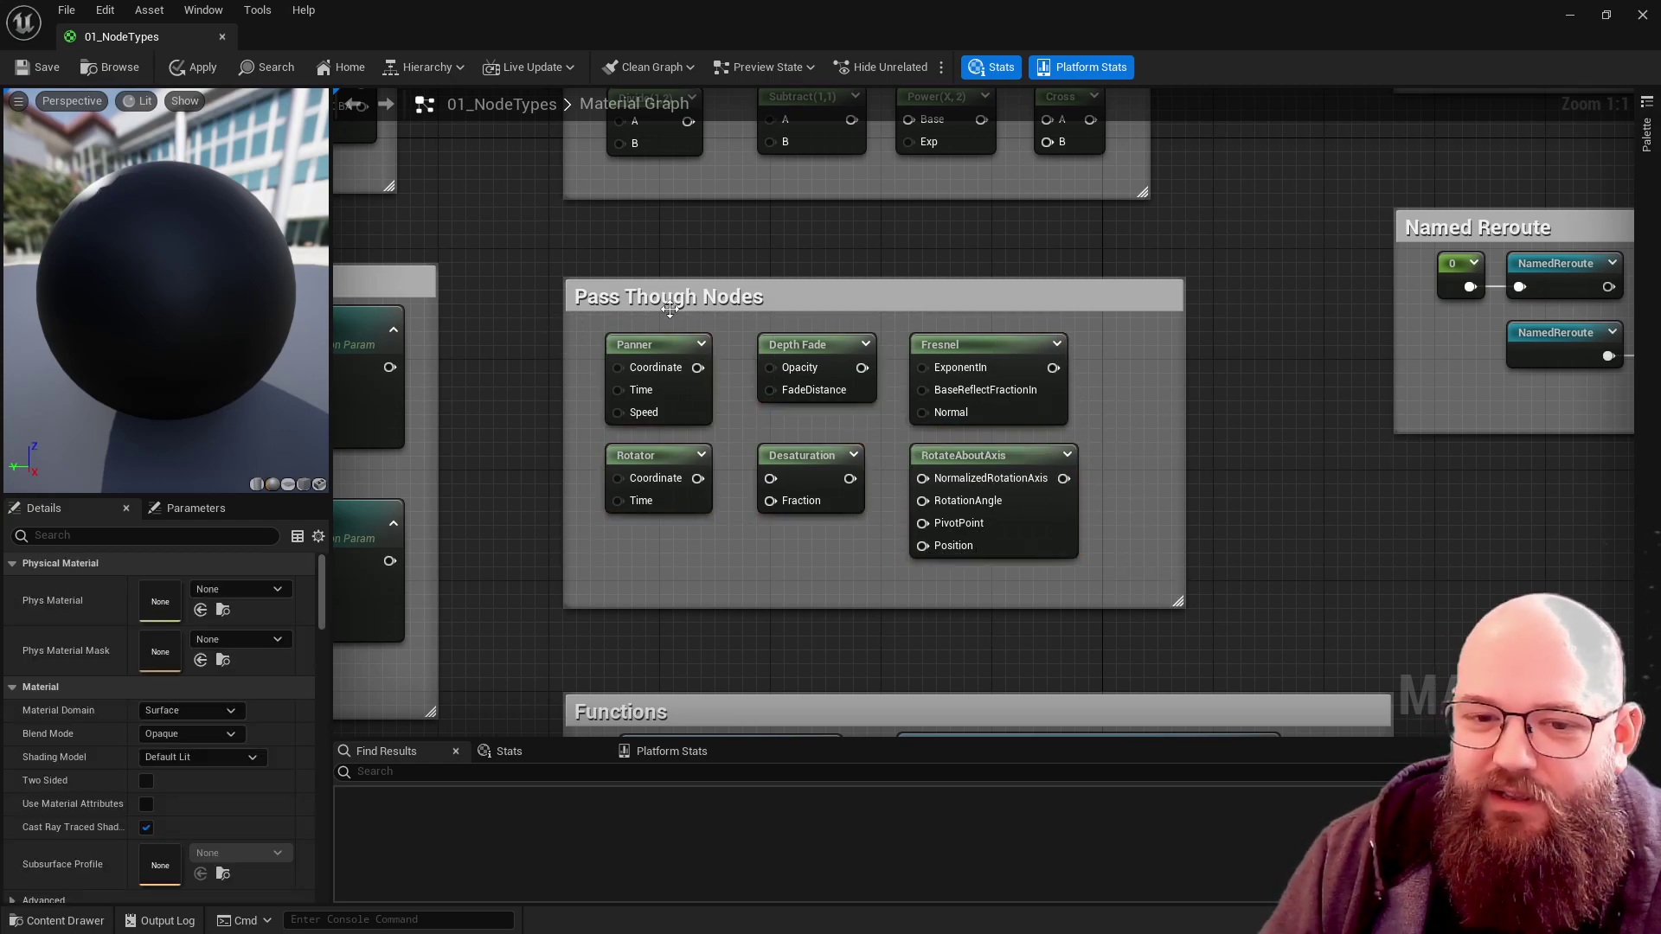
- Inspect the Panner node's settings, then move the view down to the Functions comment box
{"action": "right_click_drag", "start_coordinate": [1019, 256], "coordinate": [1002, 330]}
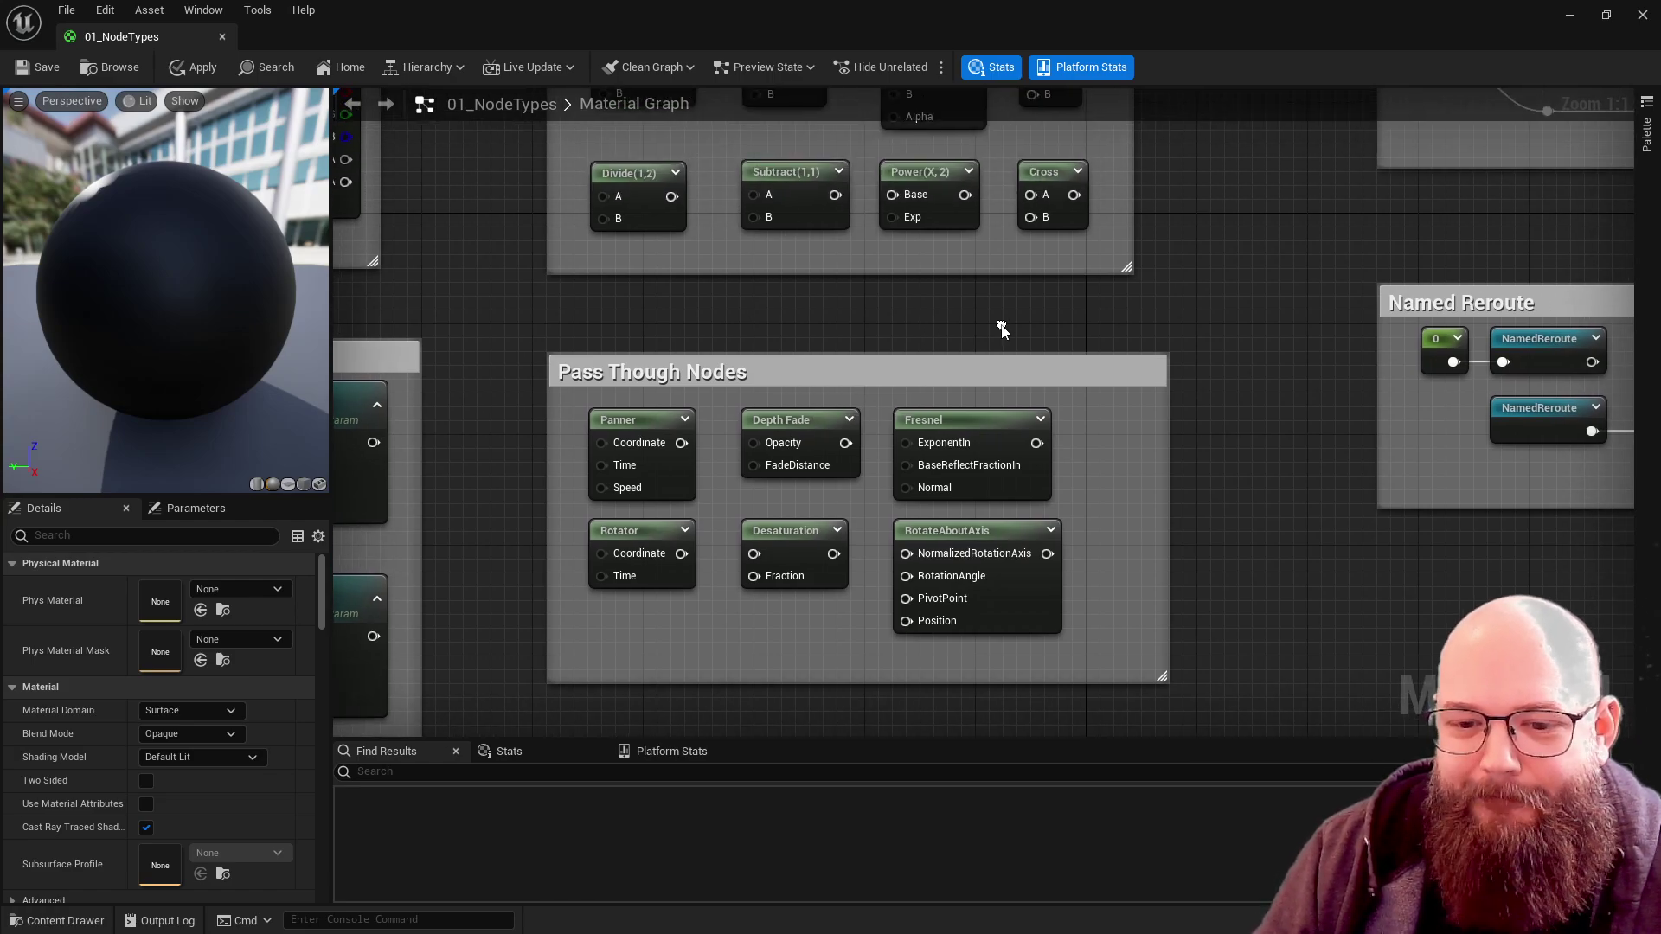
{"action": "scroll", "coordinate": [1001, 329], "scroll_direction": "down", "scroll_amount": 1}
{"action": "right_click_drag", "start_coordinate": [1194, 341], "coordinate": [1157, 412]}
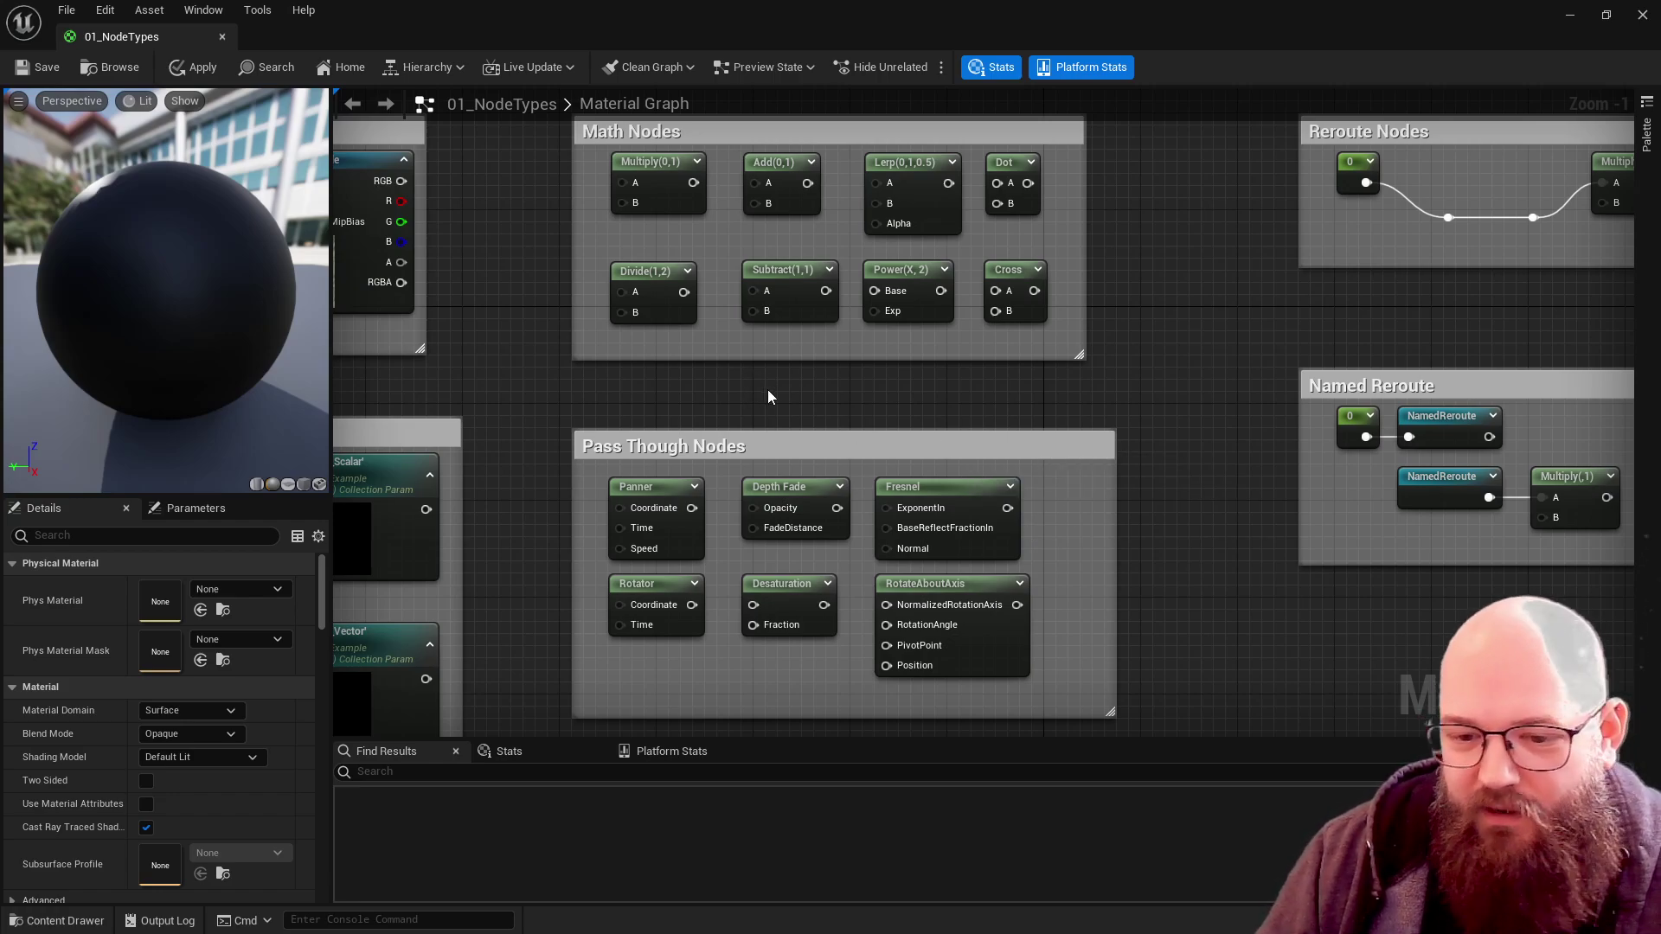
{"action": "left_click", "coordinate": [629, 493]}
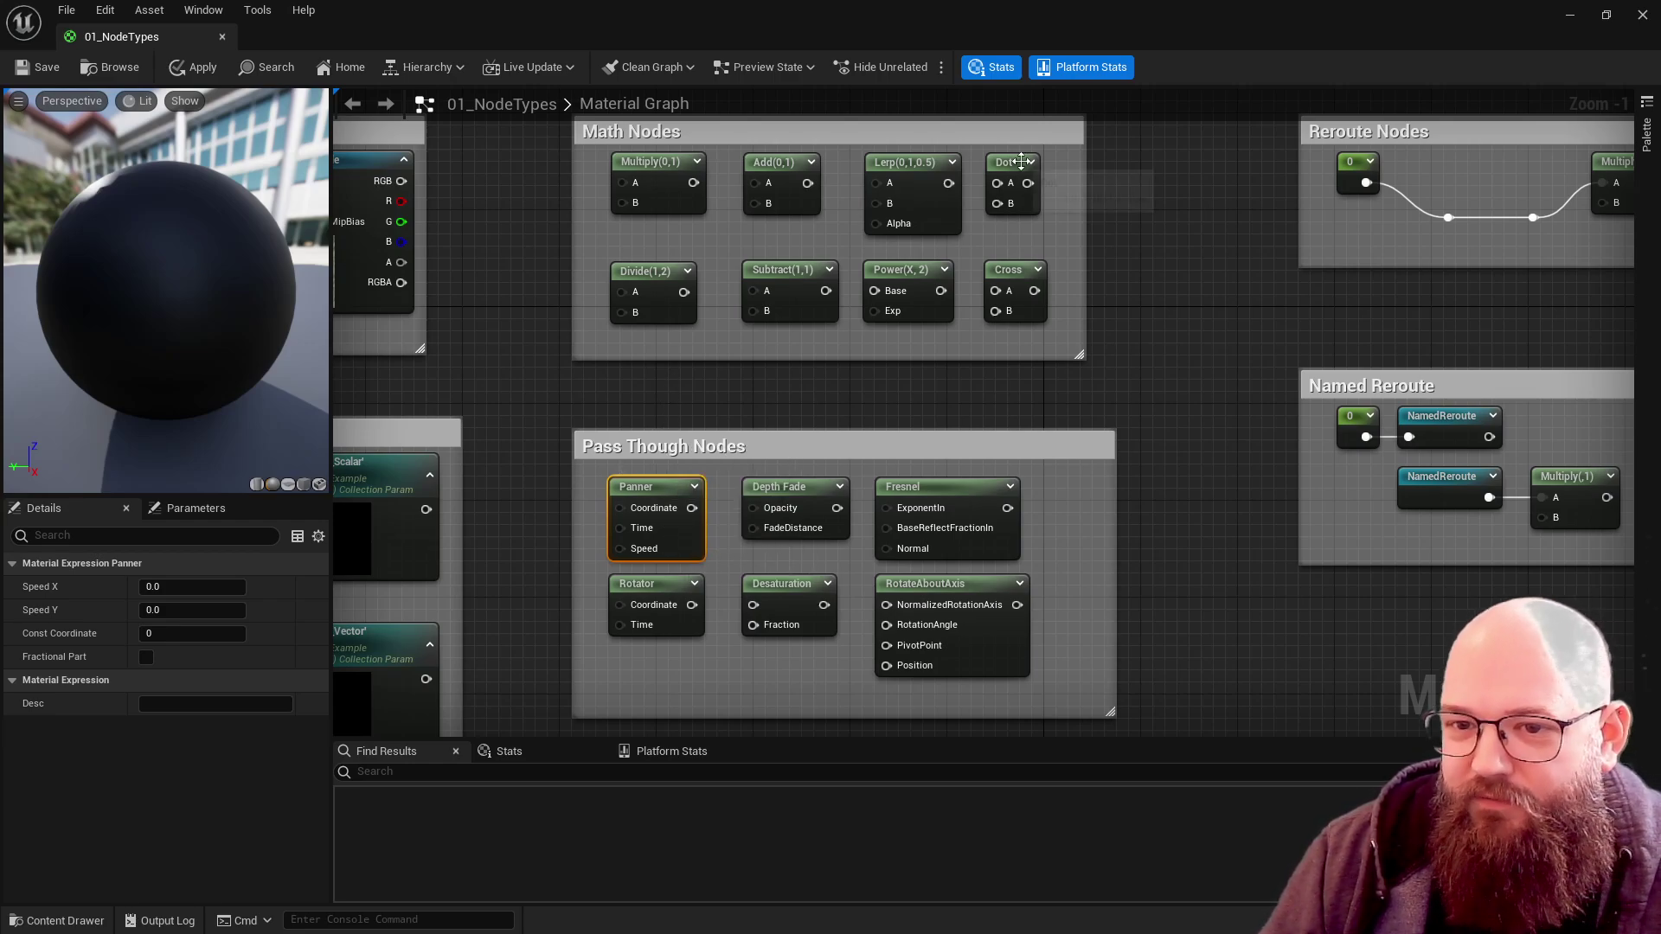
{"action": "right_click_drag", "start_coordinate": [642, 232], "coordinate": [709, 408]}
{"action": "right_click_drag", "start_coordinate": [983, 399], "coordinate": [464, 267]}
{"action": "left_click", "coordinate": [464, 267]}
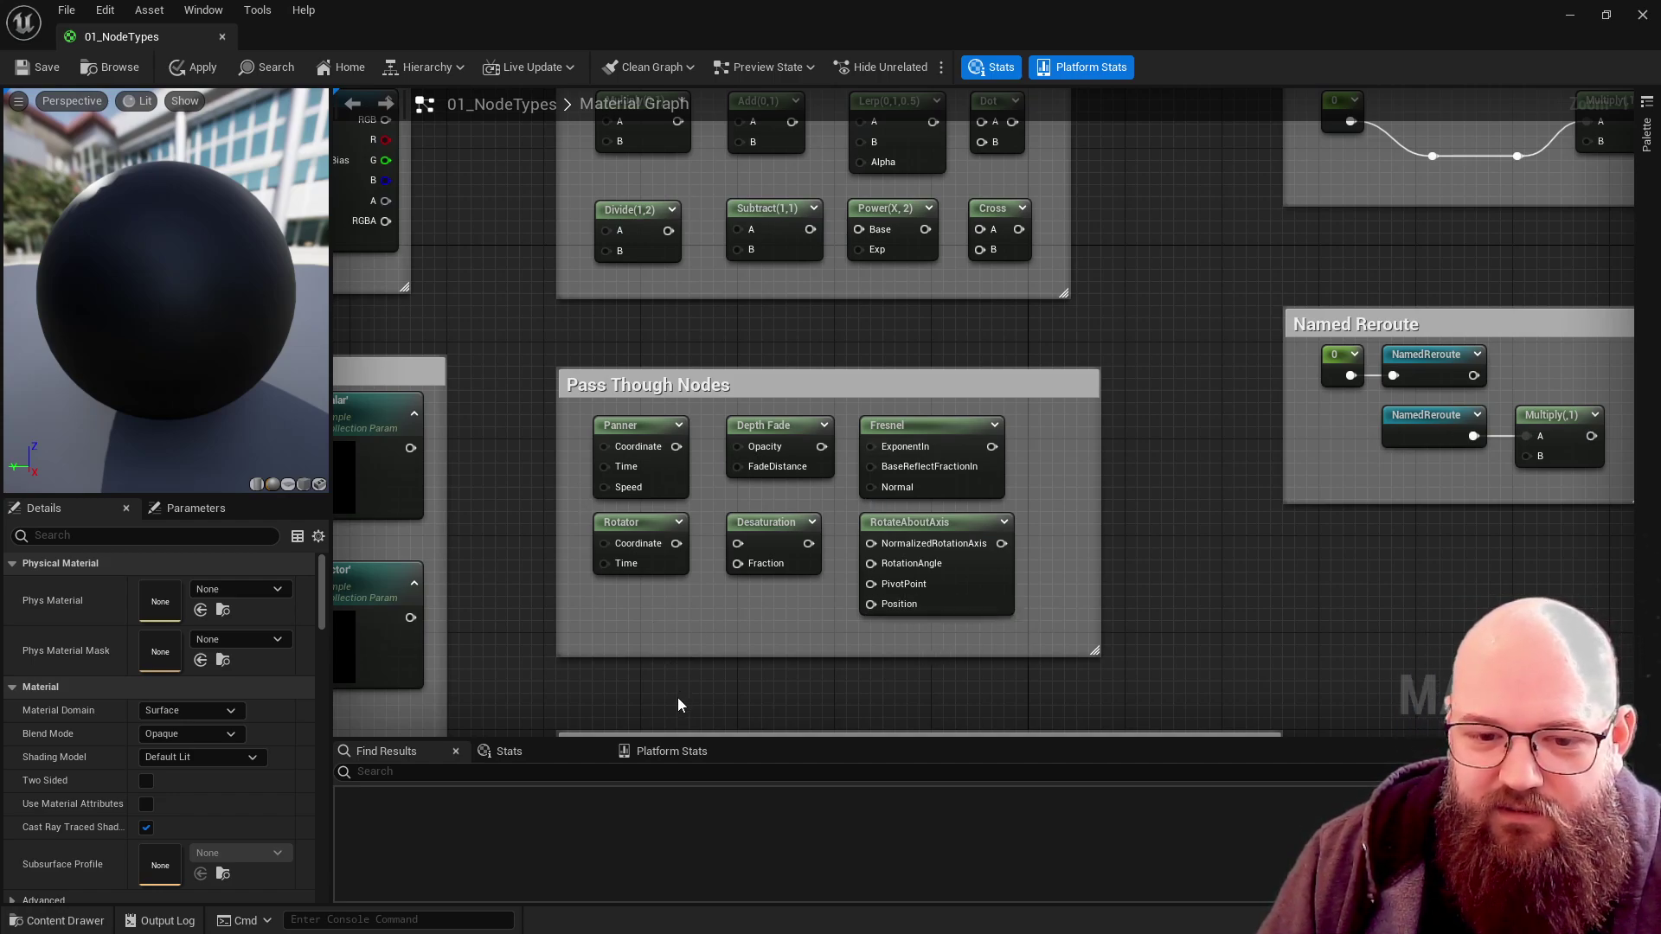
{"action": "right_click_drag", "start_coordinate": [675, 707], "coordinate": [666, 182]}
{"action": "scroll", "coordinate": [514, 268], "scroll_direction": "down", "scroll_amount": 1}
- Select Fresnel_Function and read its tooltip about exposed properties and a cheap alternative falloff
{"action": "right_click_drag", "start_coordinate": [531, 372], "coordinate": [597, 665]}
{"action": "right_click_drag", "start_coordinate": [583, 590], "coordinate": [579, 397]}
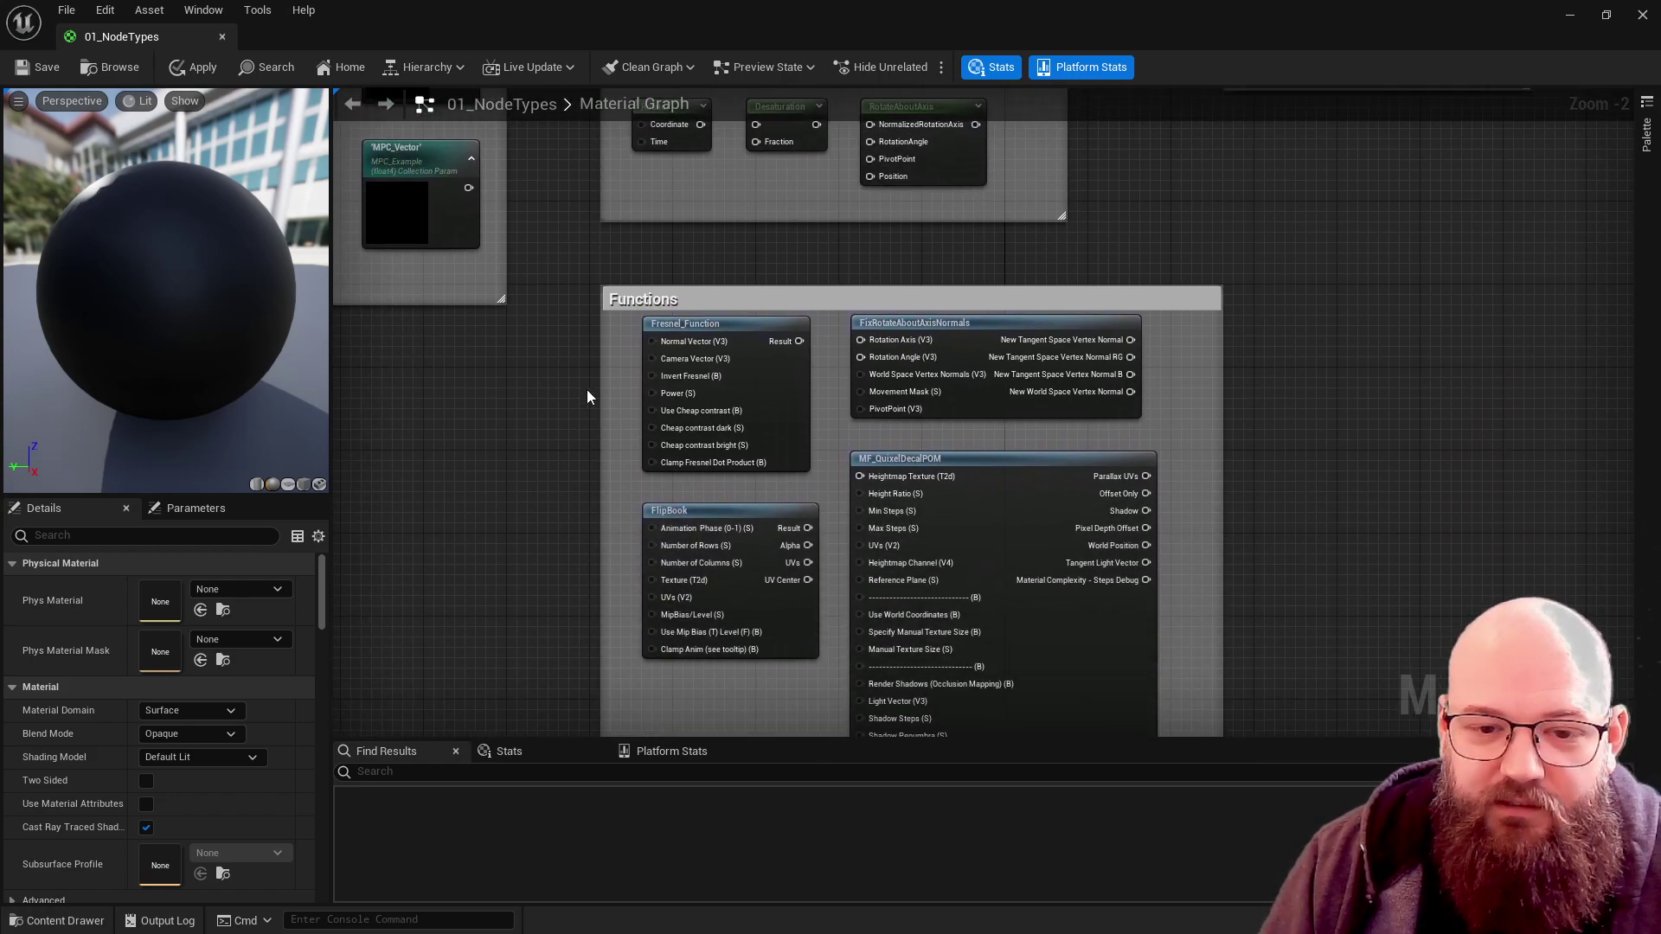
{"action": "left_click", "coordinate": [767, 381]}
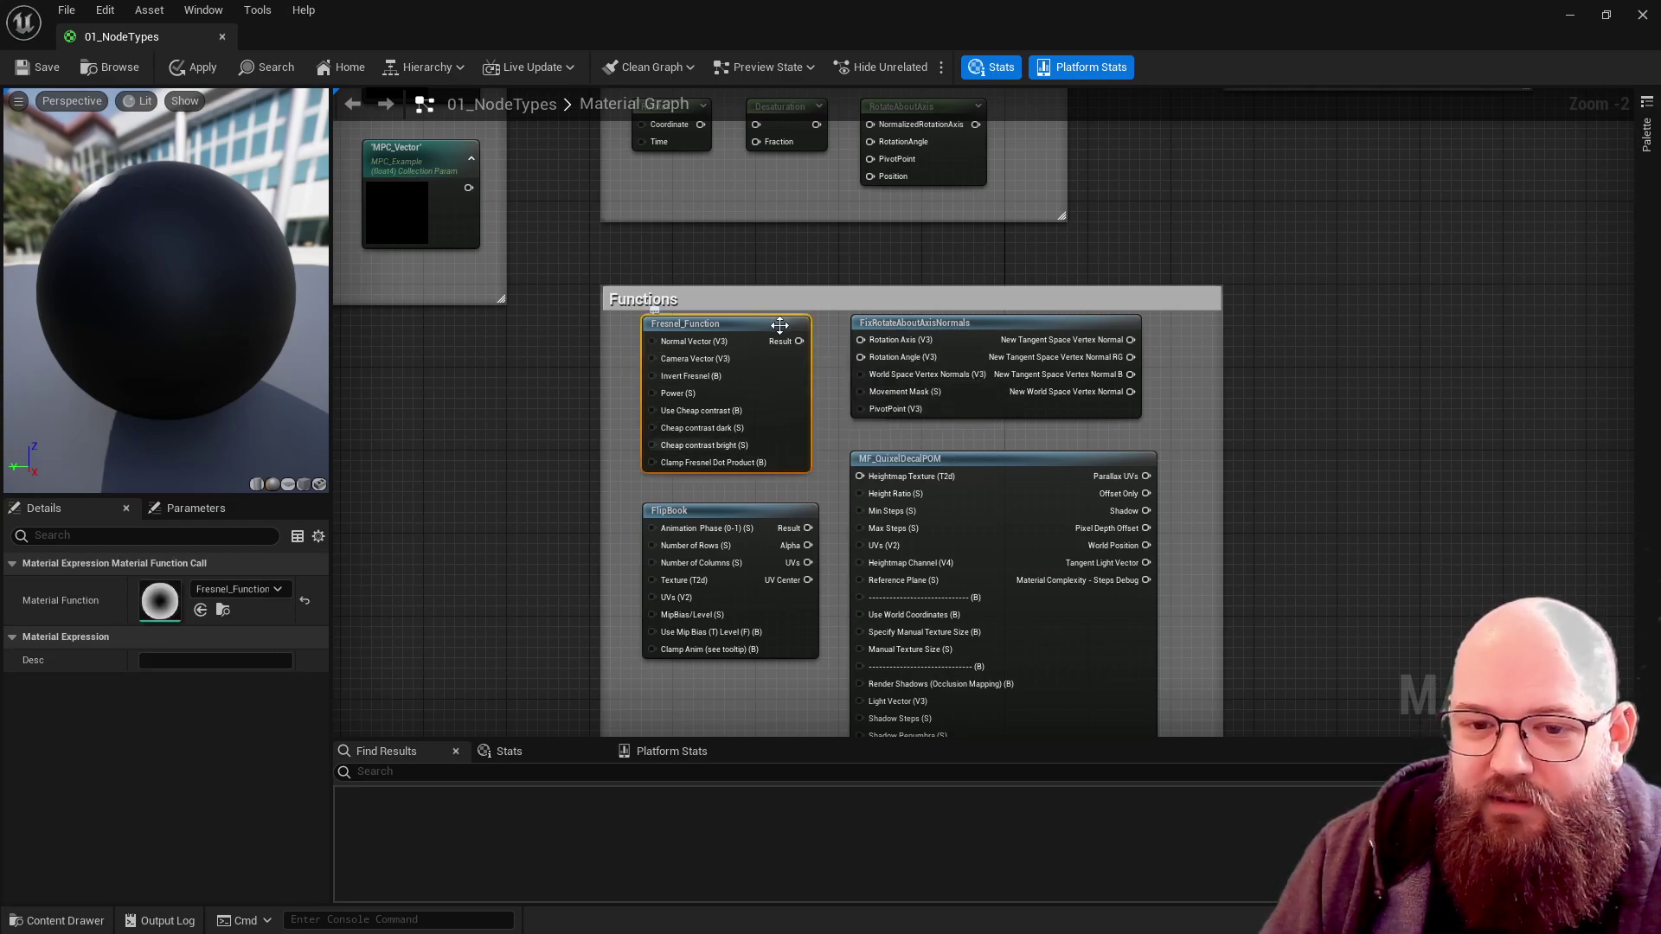
{"action": "mouse_move", "coordinate": [753, 398]}
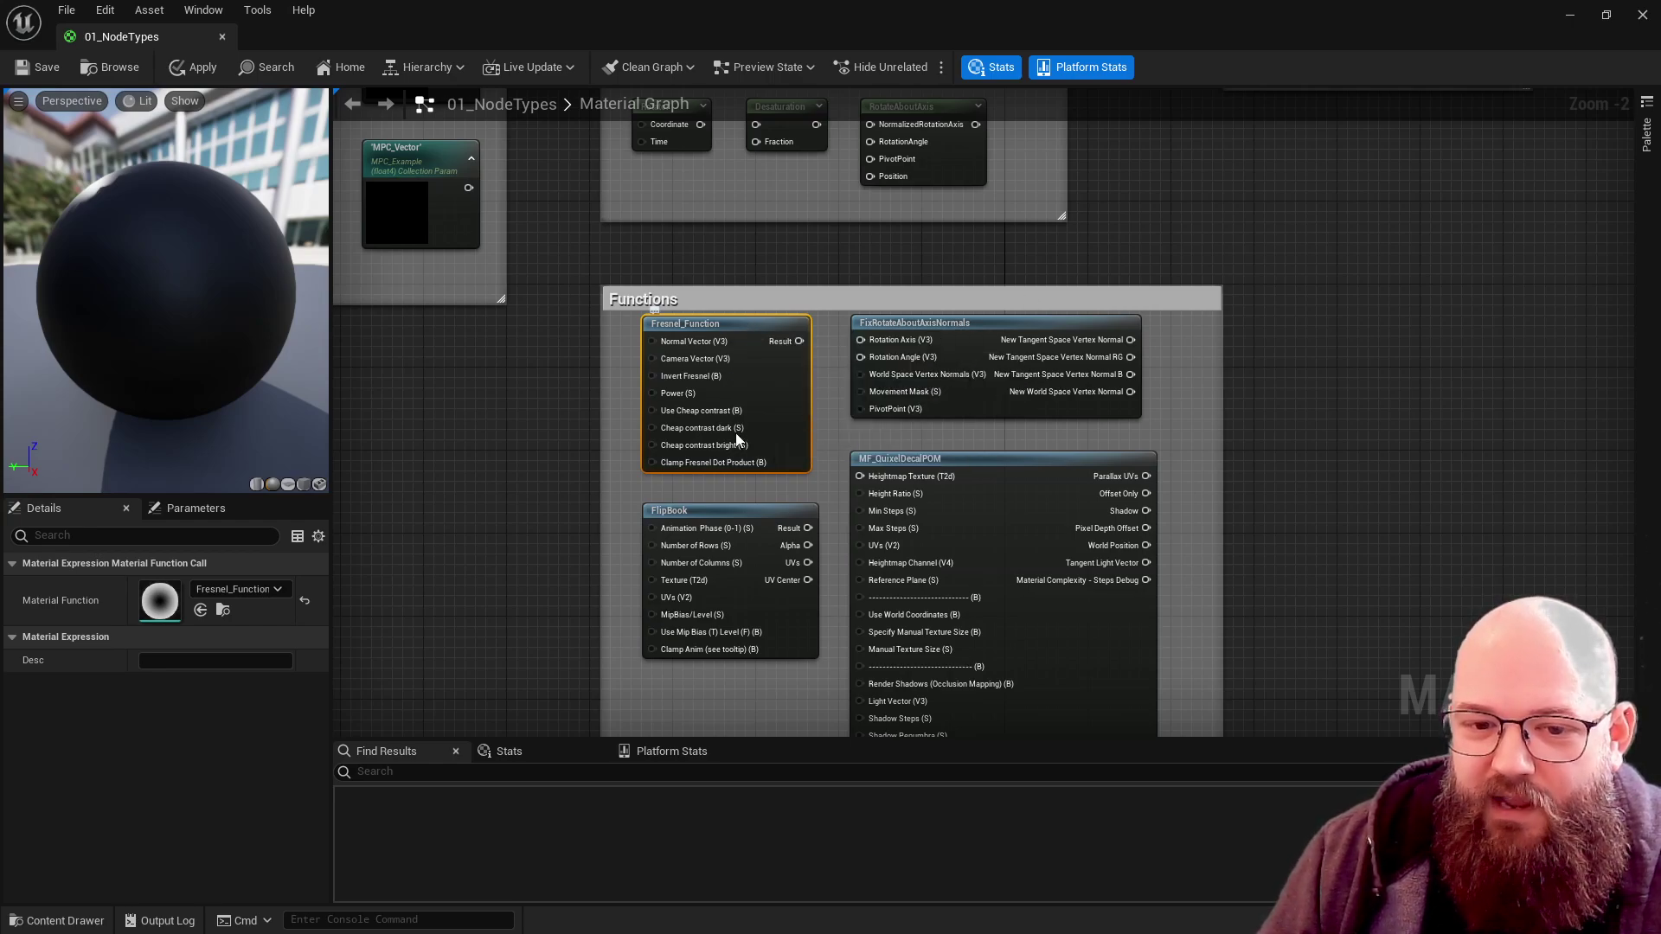
{"action": "left_click", "coordinate": [597, 255]}
{"action": "right_click_drag", "start_coordinate": [631, 241], "coordinate": [637, 416]}
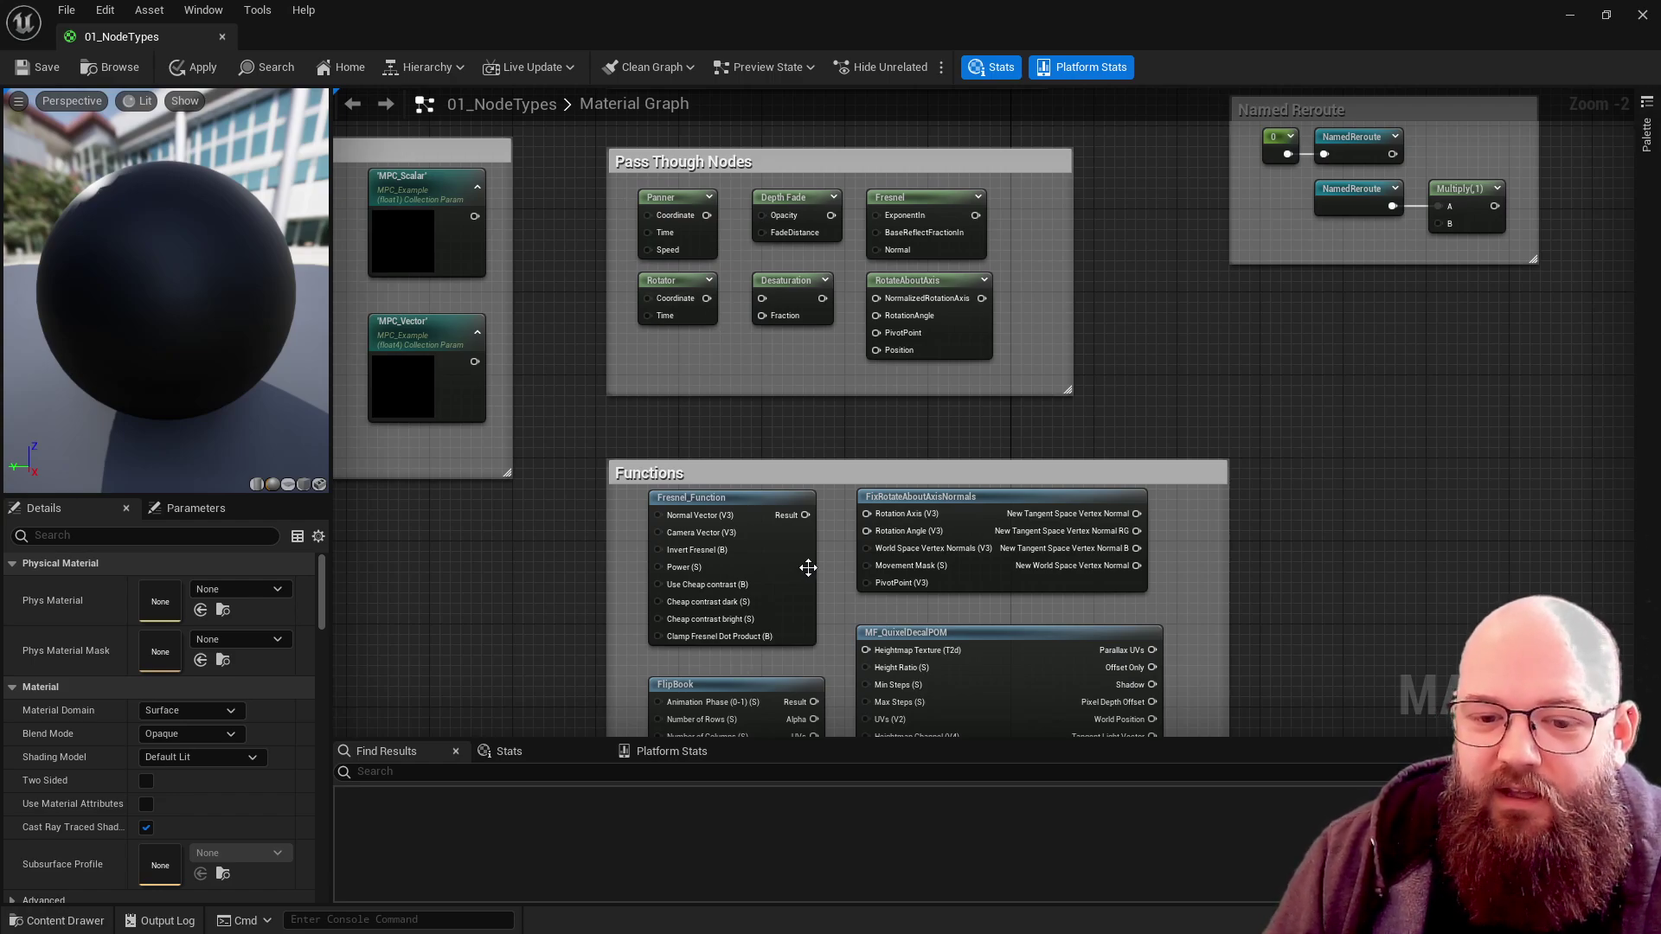
{"action": "left_click", "coordinate": [723, 545]}
{"action": "mouse_move", "coordinate": [724, 543]}
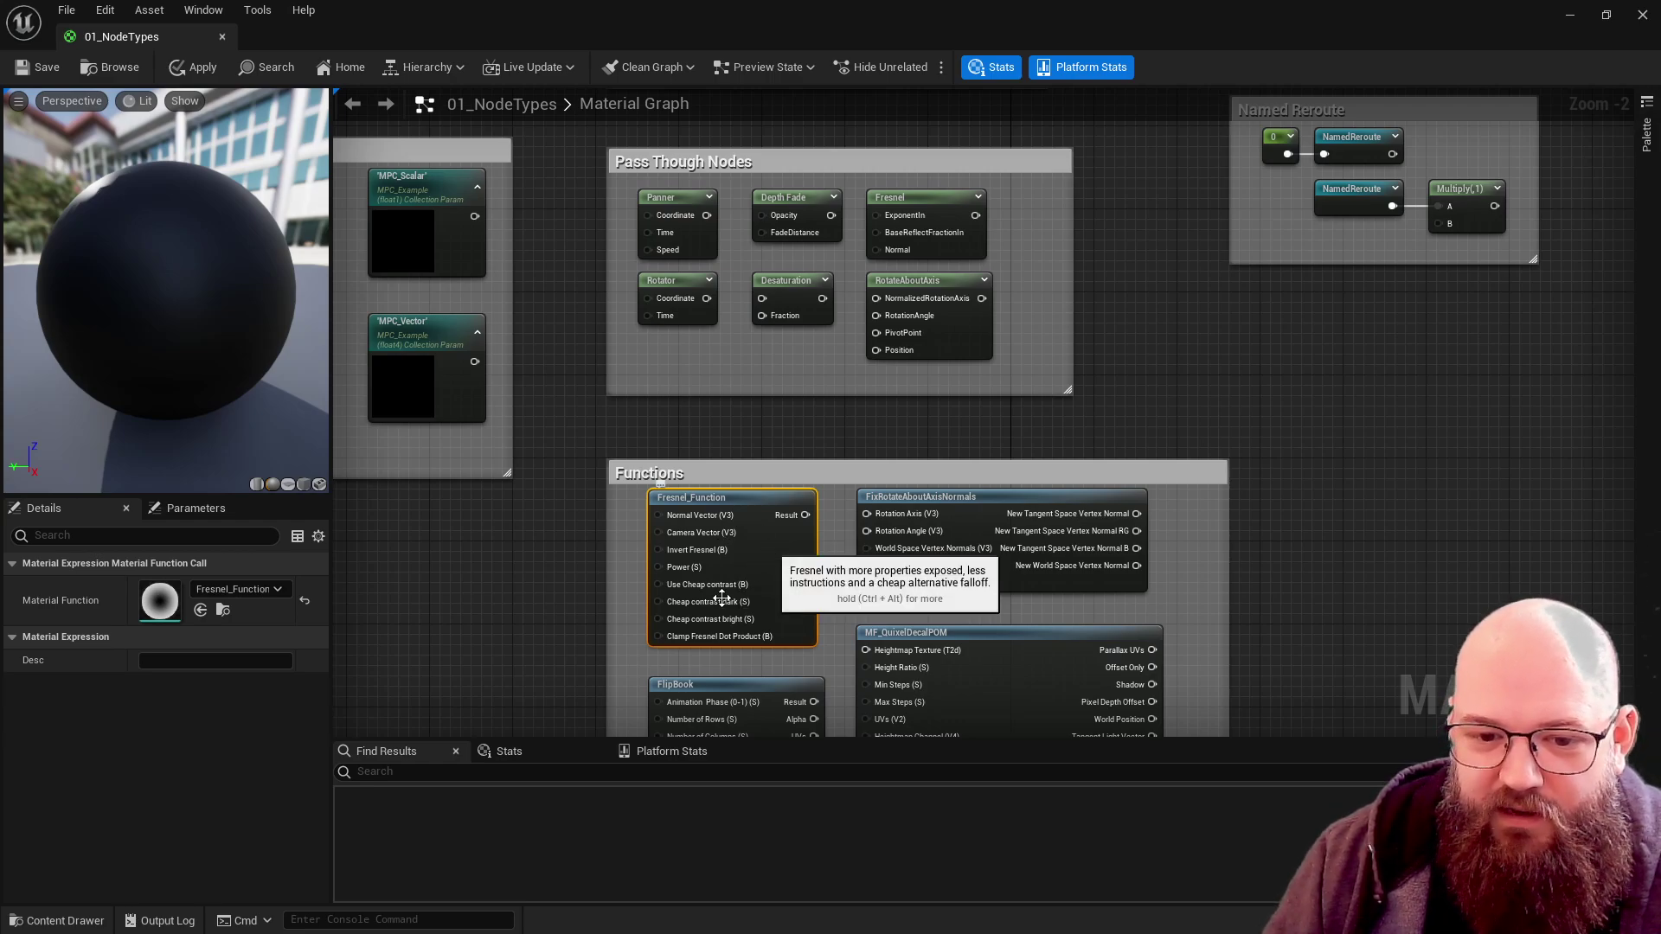
- Open Fresnel_Function in its own tab and select its internal network up to Output Result
{"action": "double_click", "coordinate": [723, 545]}
{"action": "scroll", "coordinate": [687, 490], "scroll_direction": "down", "scroll_amount": 4}
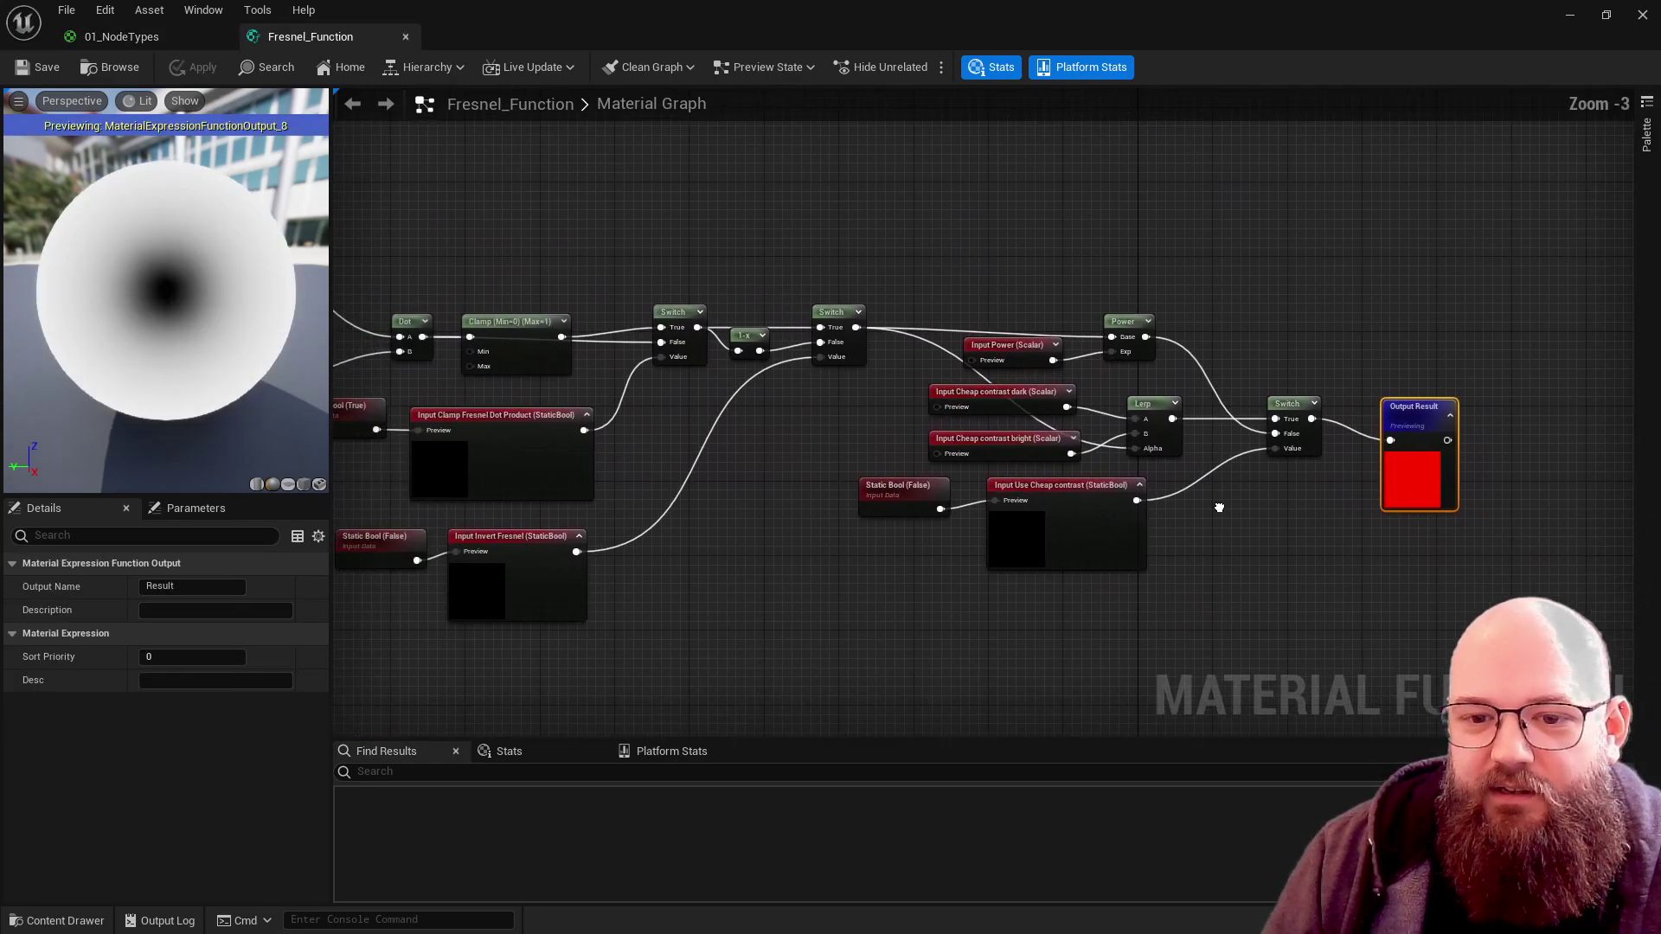
{"action": "right_click_drag", "start_coordinate": [1381, 505], "coordinate": [1351, 503]}
{"action": "left_click_drag", "start_coordinate": [500, 204], "coordinate": [1427, 621]}
{"action": "left_click", "coordinate": [1050, 285]}
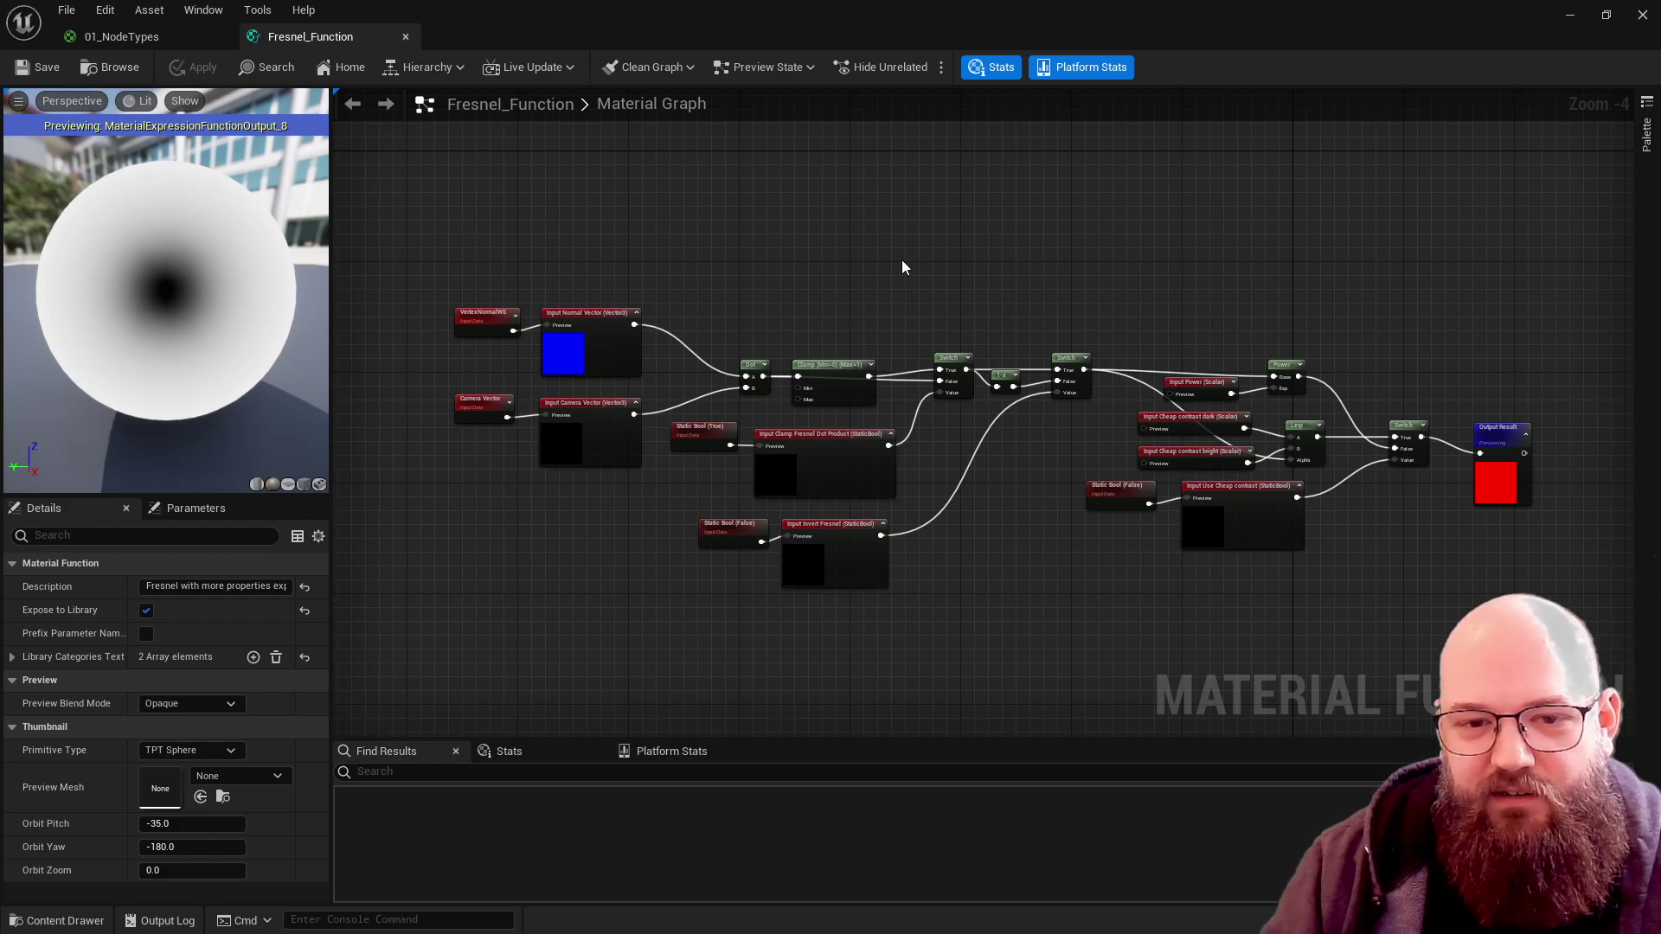
{"action": "left_click", "coordinate": [86, 35]}
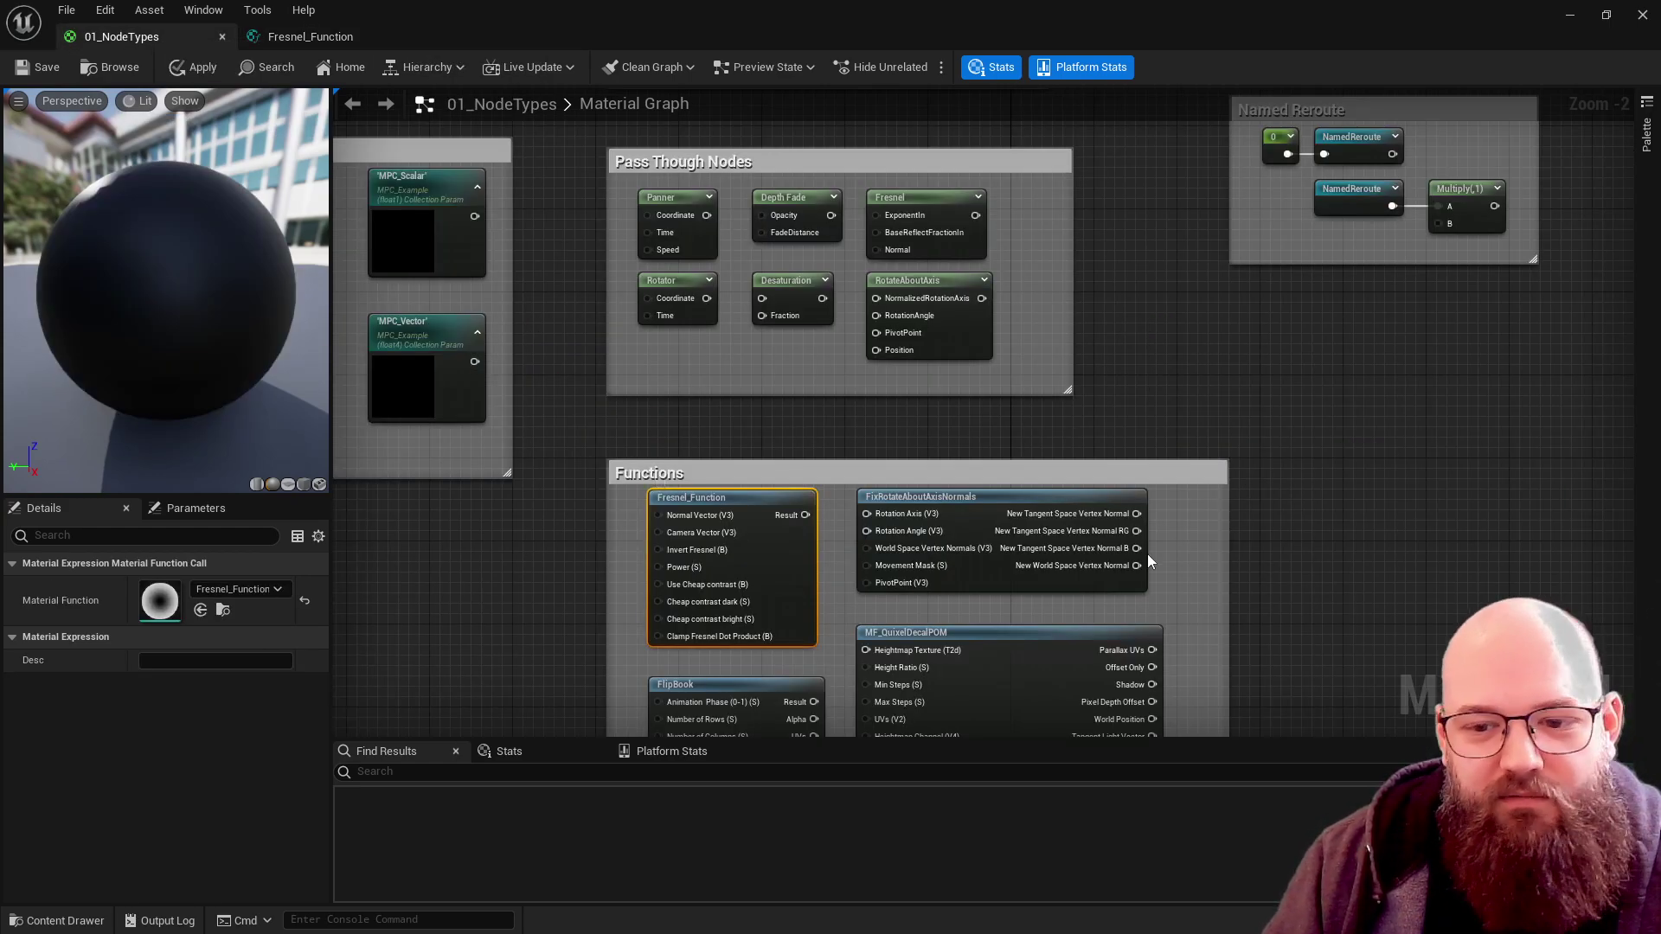
{"action": "right_click_drag", "start_coordinate": [477, 519], "coordinate": [456, 435]}
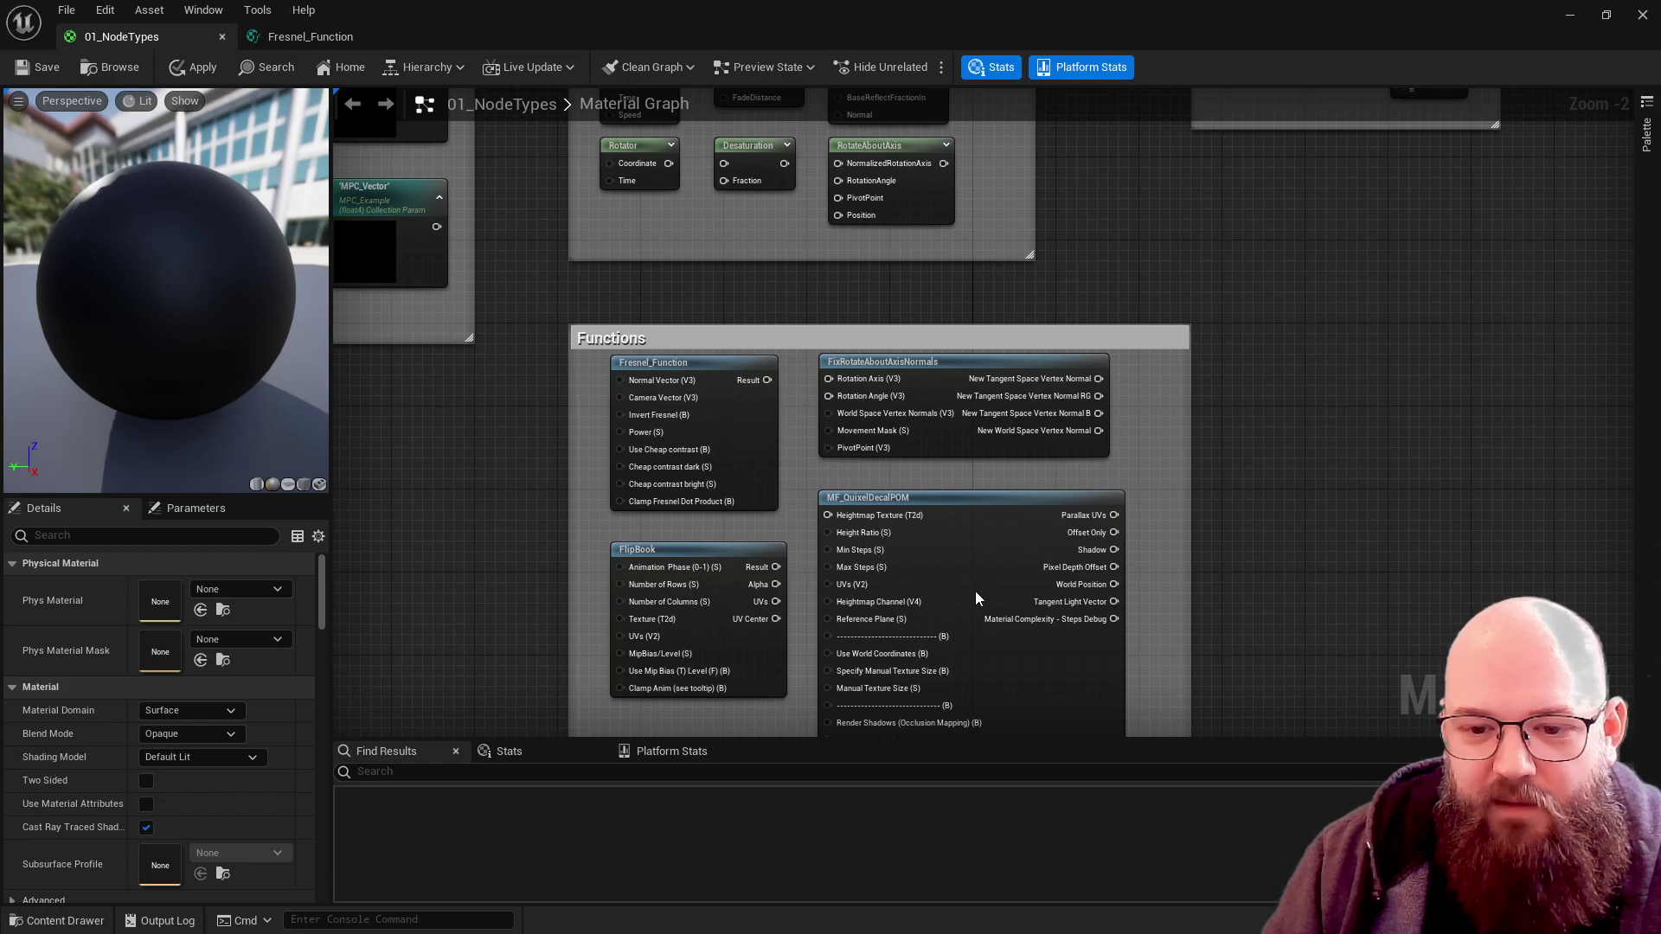
{"action": "right_click_drag", "start_coordinate": [1416, 503], "coordinate": [1334, 381]}
{"action": "right_click", "coordinate": [1269, 310]}
{"action": "type", "text": "func"}
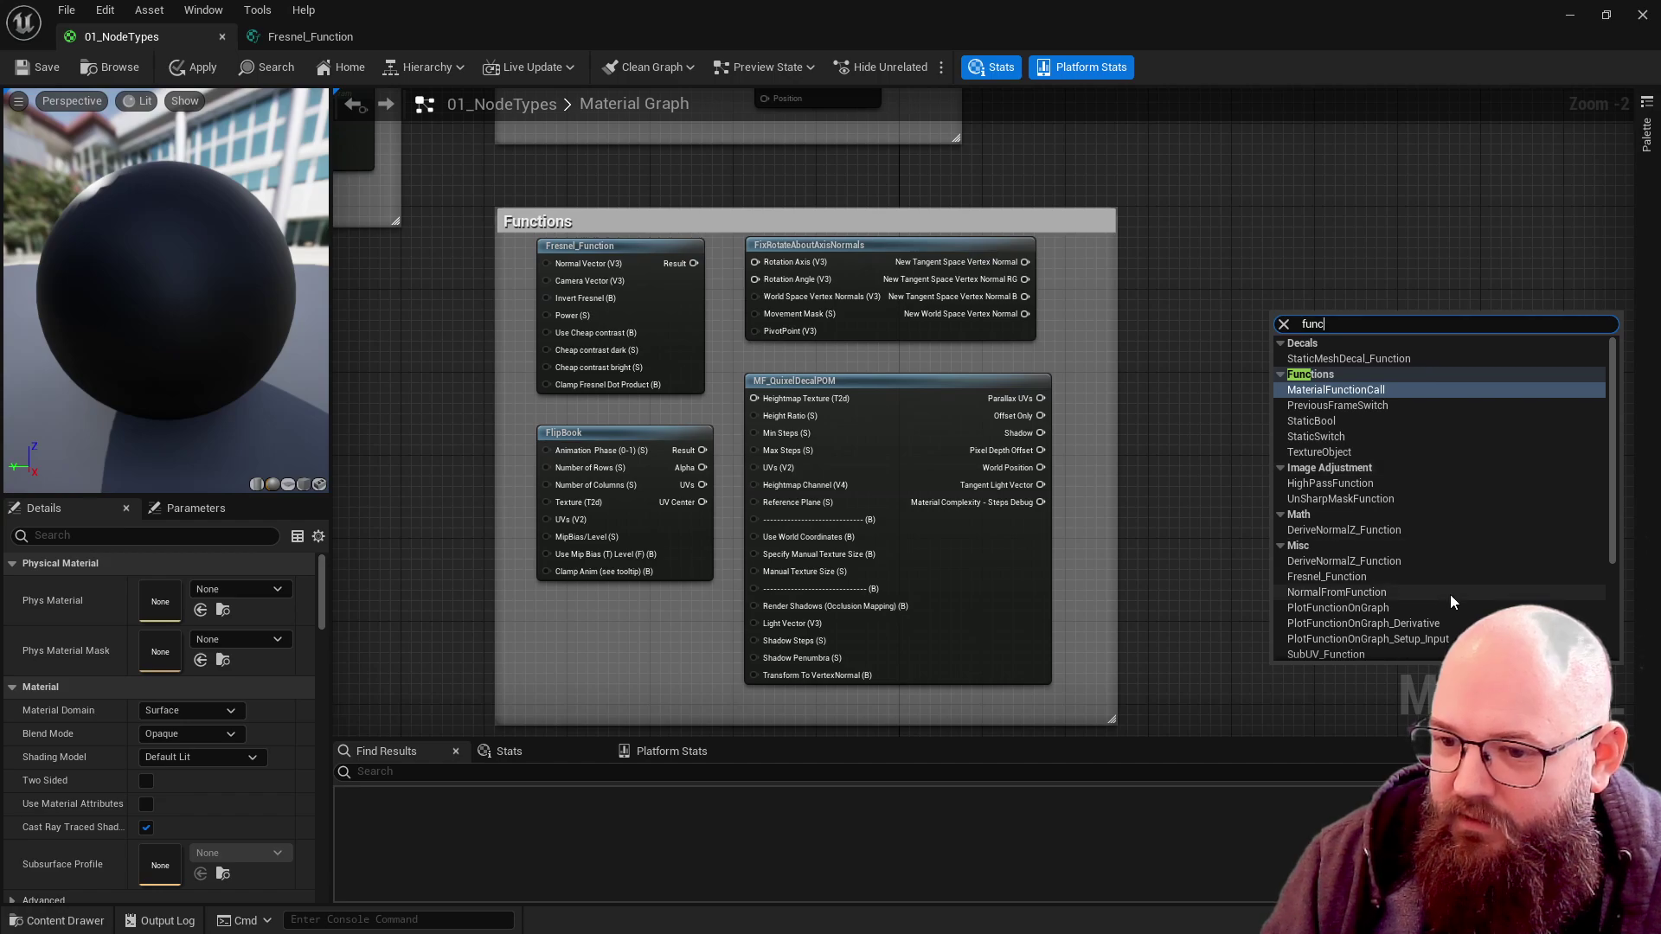
{"action": "scroll", "coordinate": [1450, 594], "scroll_direction": "down", "scroll_amount": 3}
{"action": "scroll", "coordinate": [1500, 536], "scroll_direction": "up", "scroll_amount": 3}
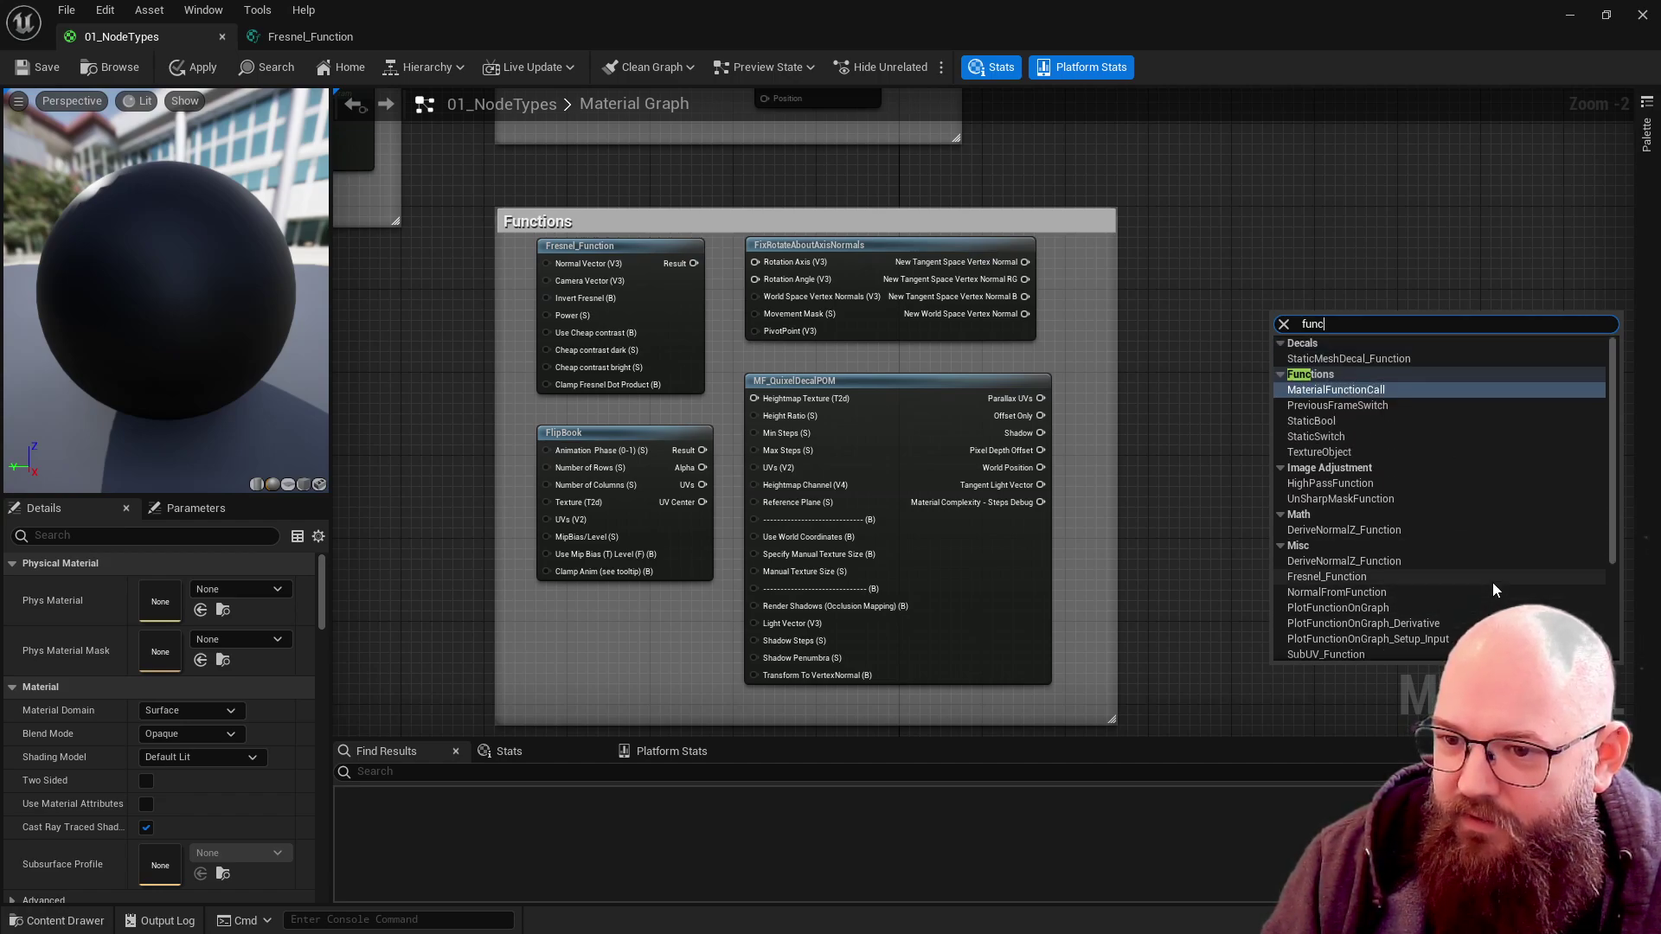
{"action": "left_click", "coordinate": [1380, 390]}
{"action": "left_click", "coordinate": [262, 589]}
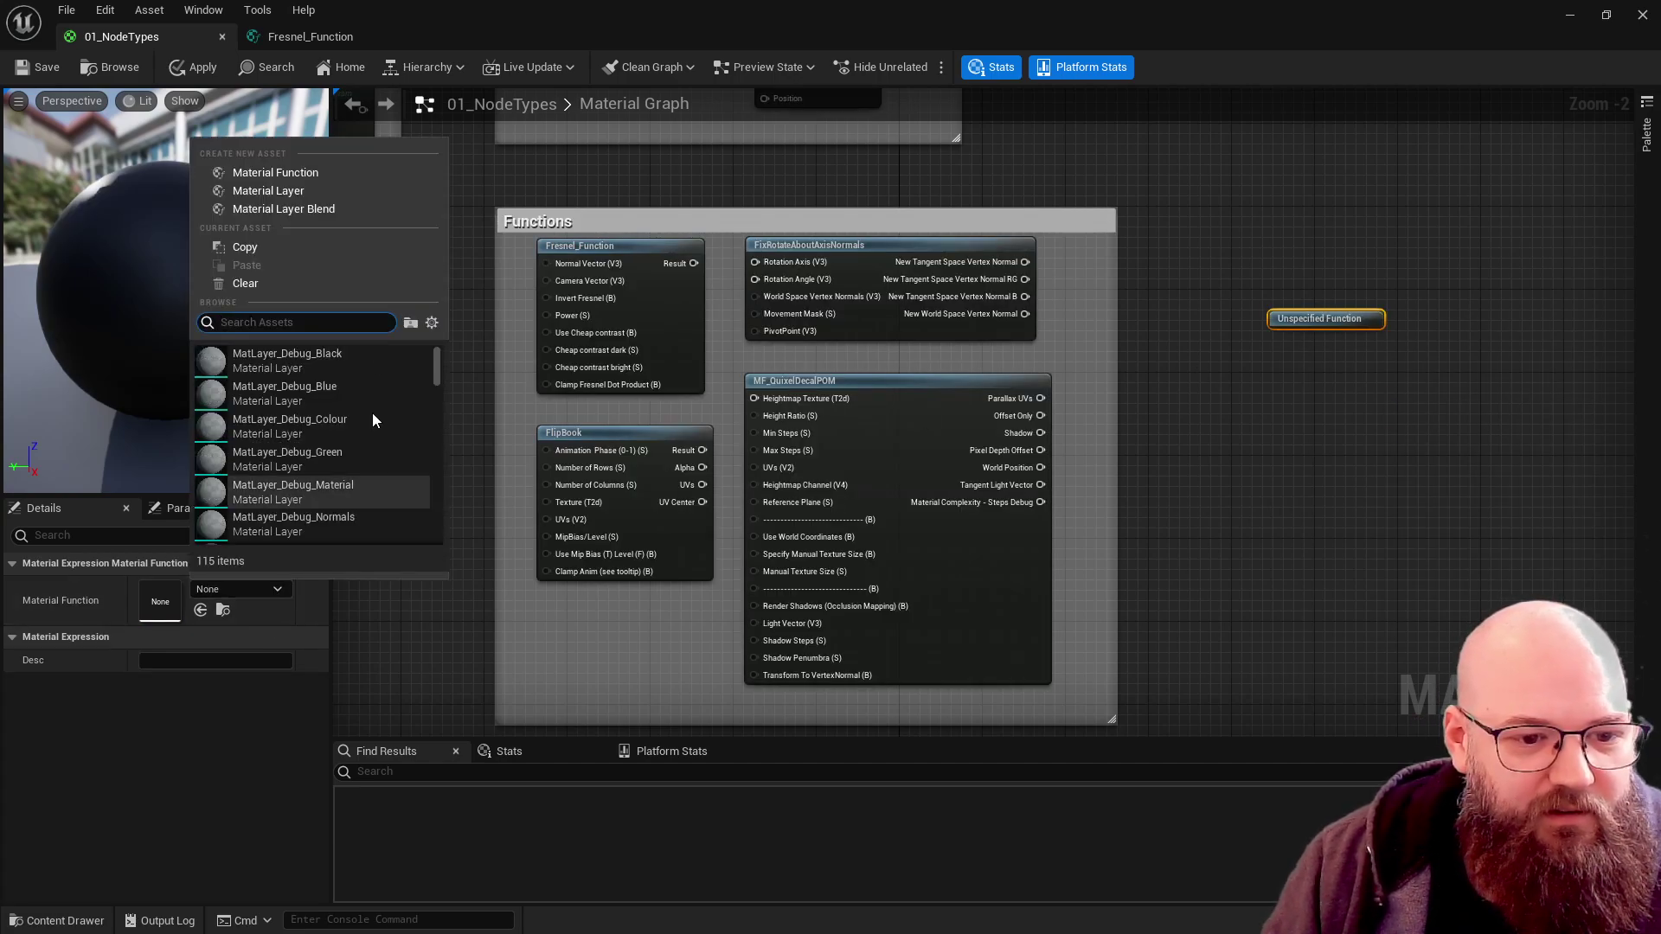
{"action": "left_click_drag", "start_coordinate": [437, 365], "coordinate": [429, 439]}
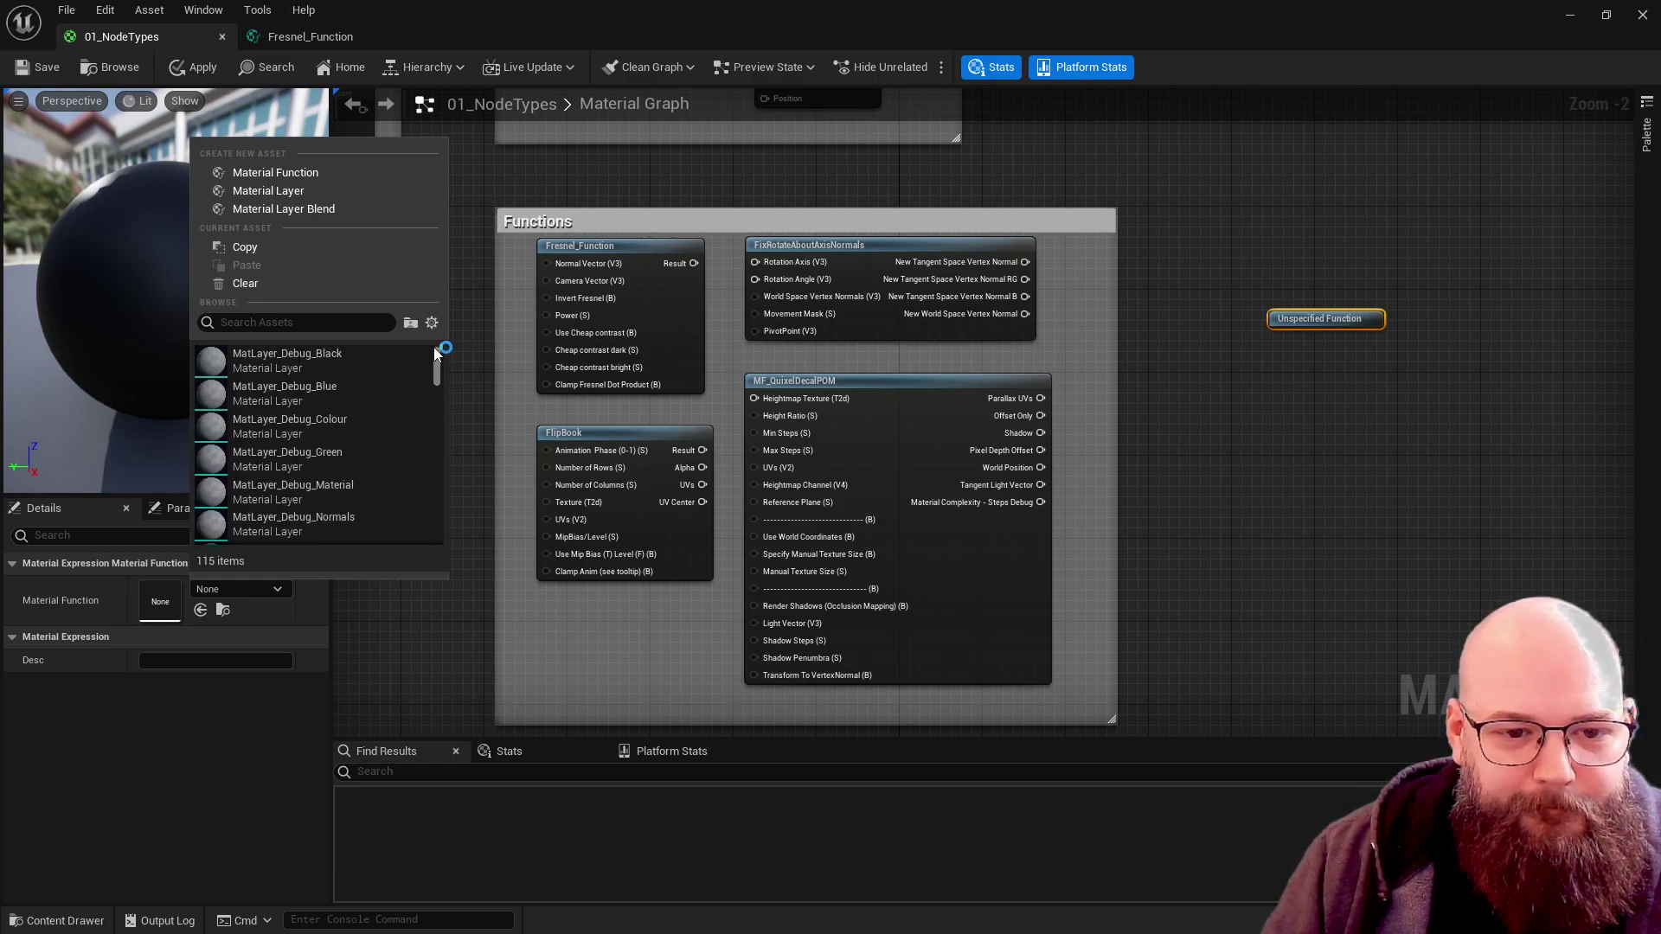
{"action": "left_click_drag", "start_coordinate": [1349, 260], "coordinate": [1282, 380]}
{"action": "key", "text": "Delete"}
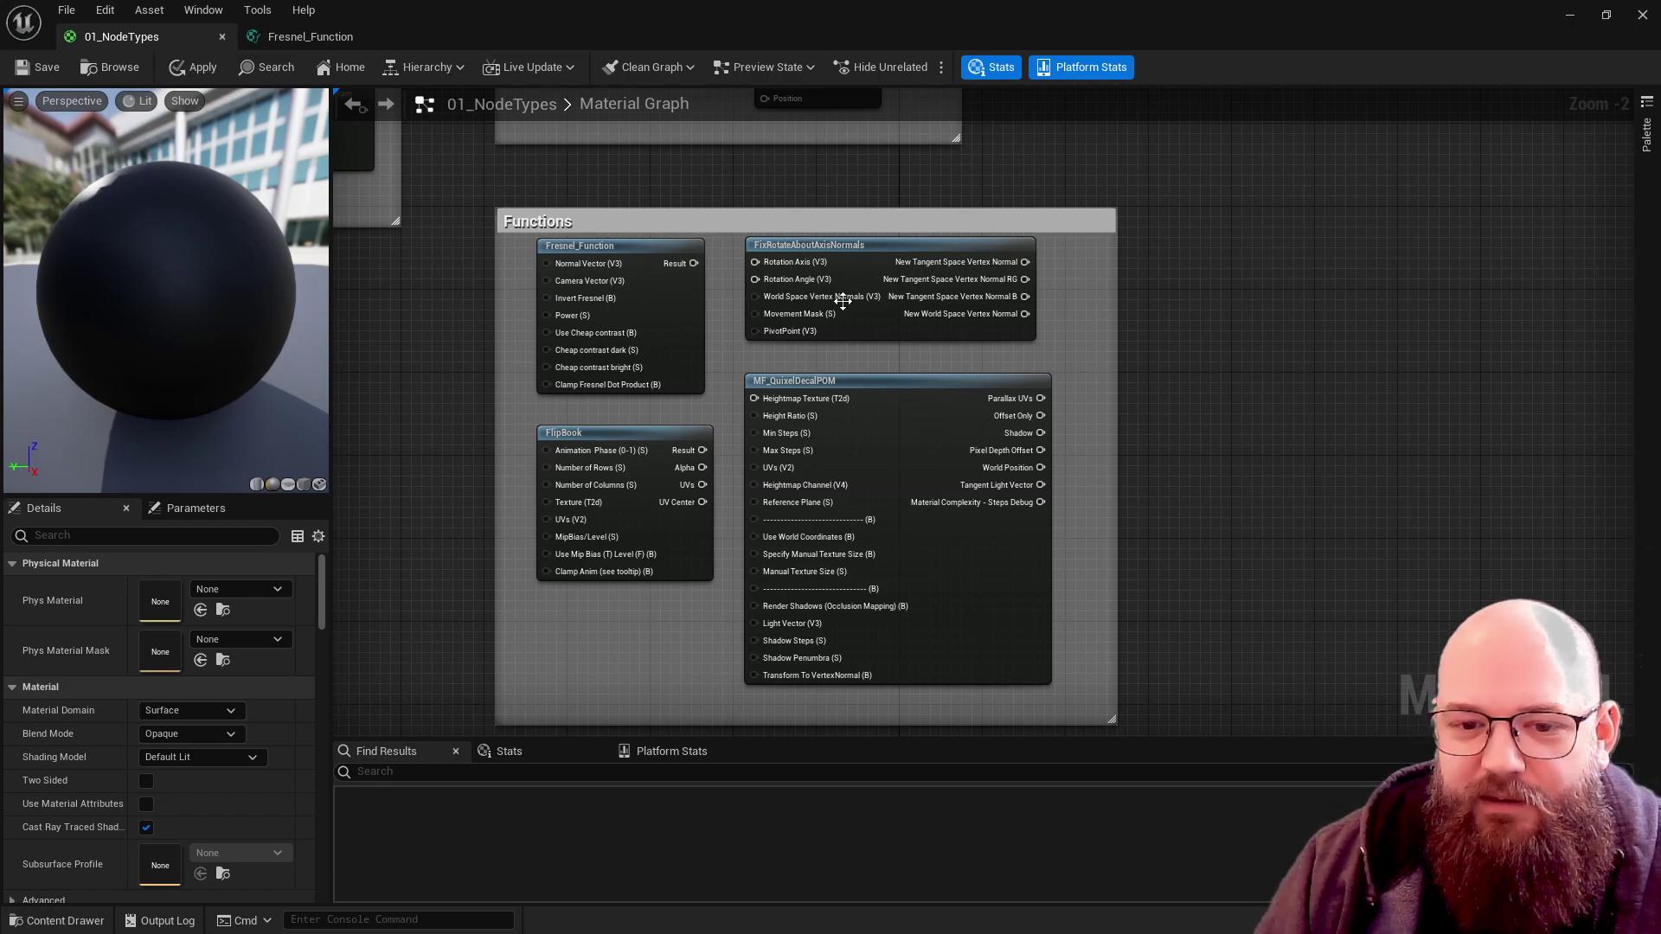
- Wire the Reroute Nodes group's 0 constant straight into the Specular input
{"action": "right_click_drag", "start_coordinate": [1109, 313], "coordinate": [862, 887]}
{"action": "right_click_drag", "start_coordinate": [700, 334], "coordinate": [687, 372]}
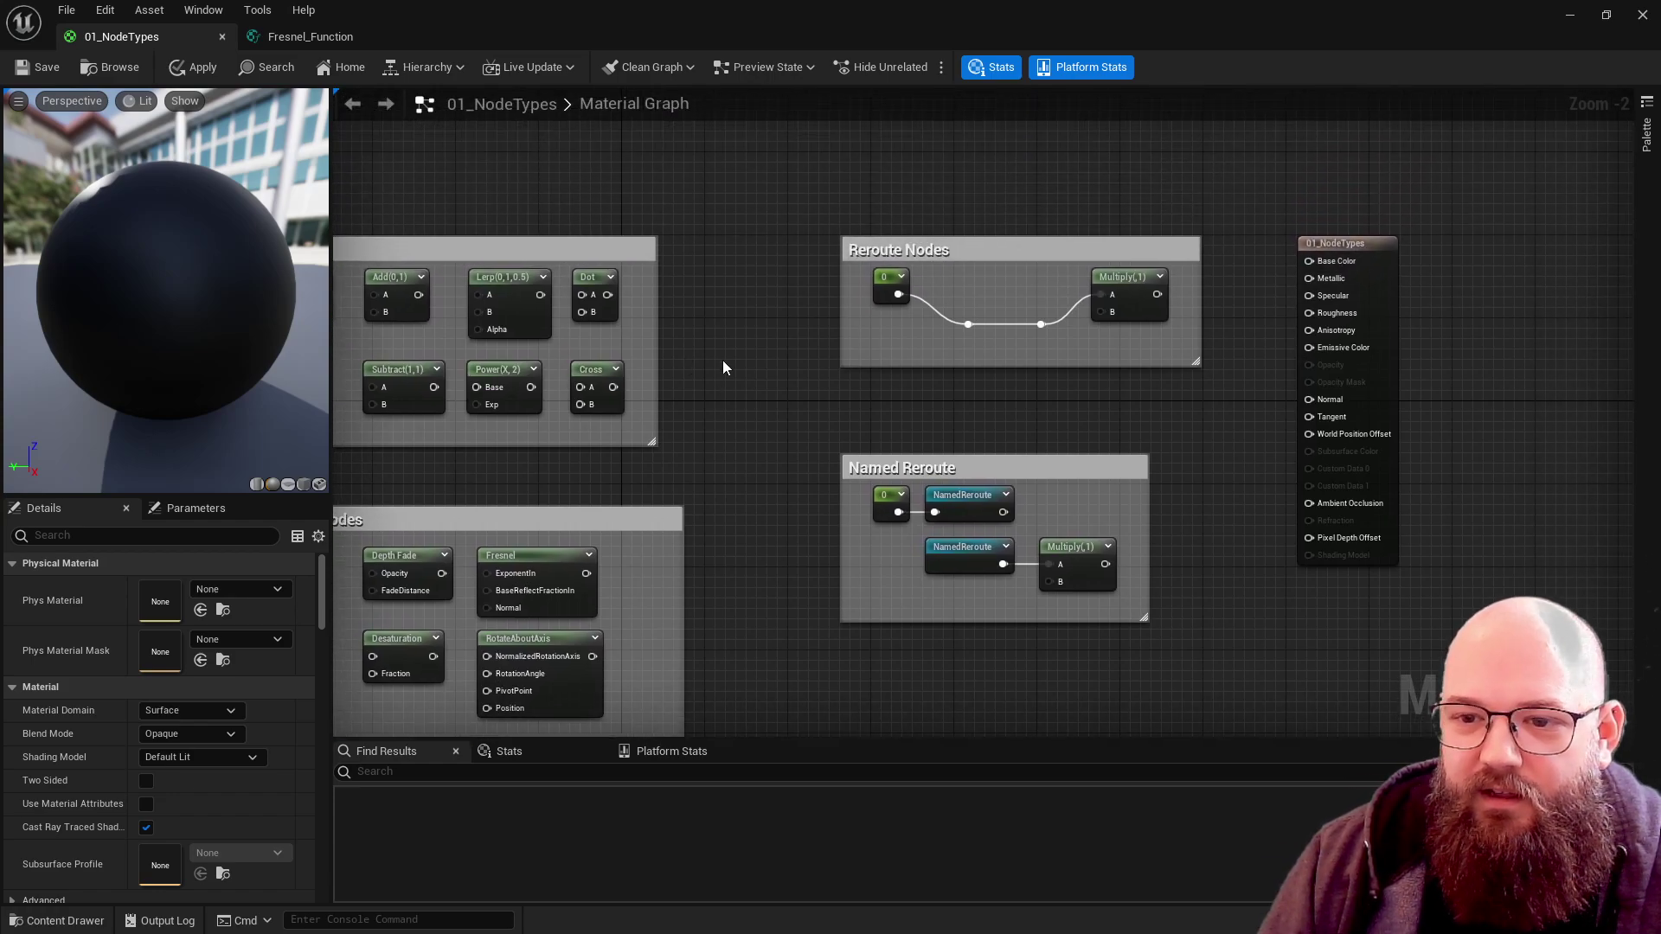
{"action": "right_click_drag", "start_coordinate": [984, 169], "coordinate": [933, 230]}
{"action": "scroll", "coordinate": [932, 230], "scroll_direction": "up", "scroll_amount": 2}
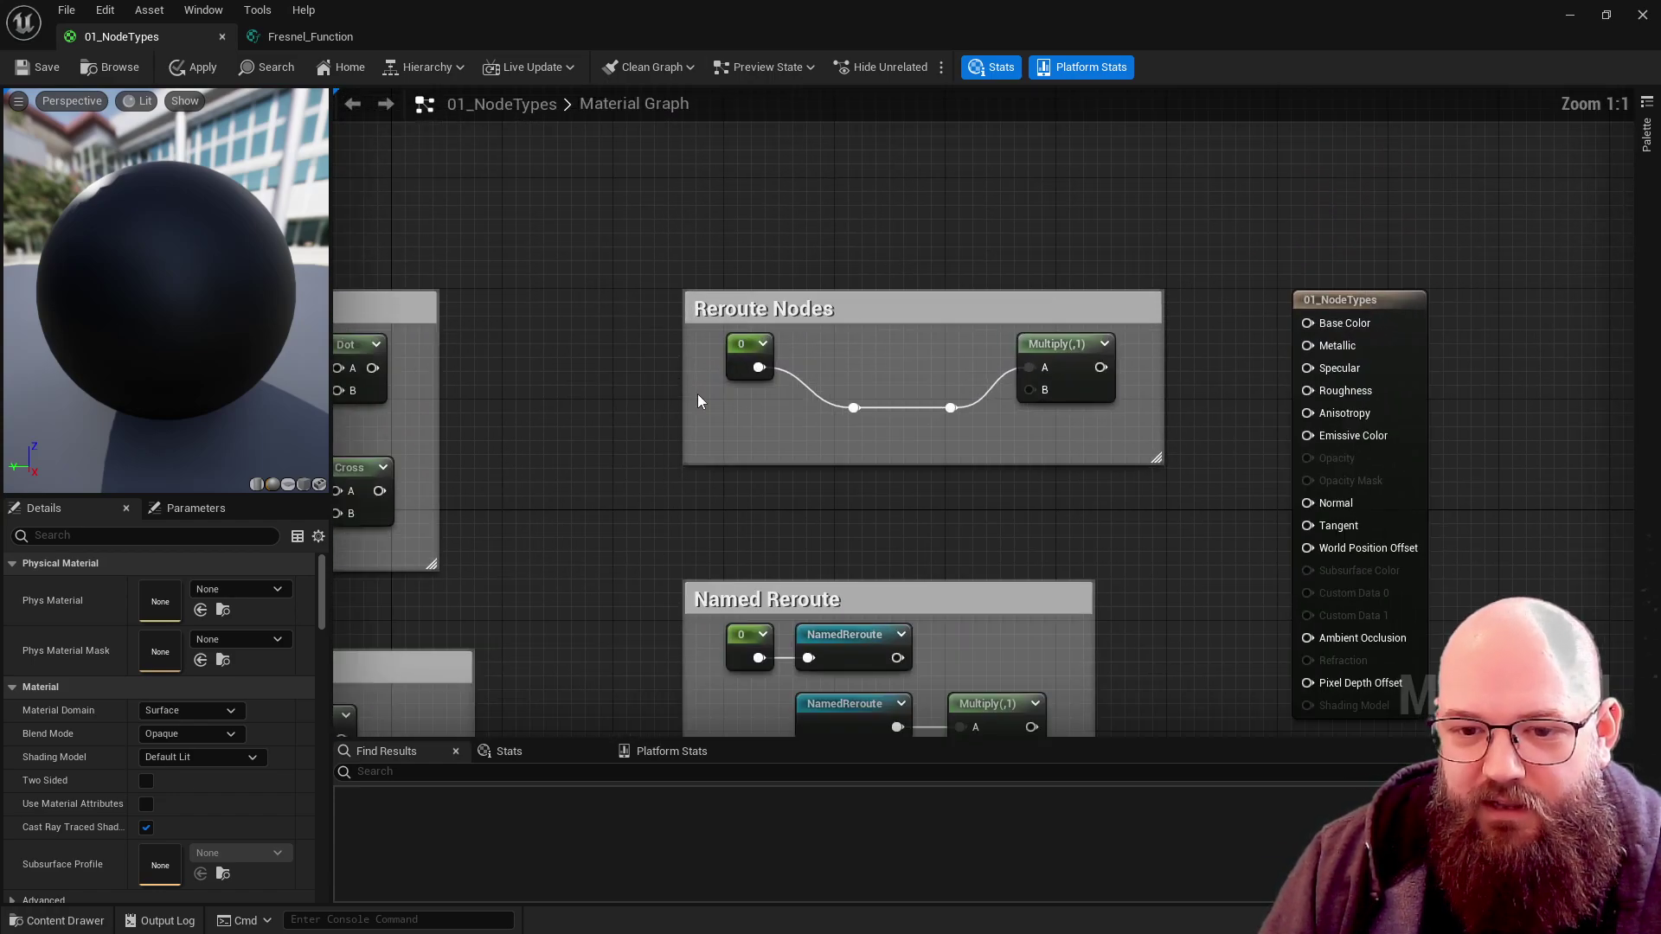
{"action": "right_click_drag", "start_coordinate": [901, 436], "coordinate": [960, 387]}
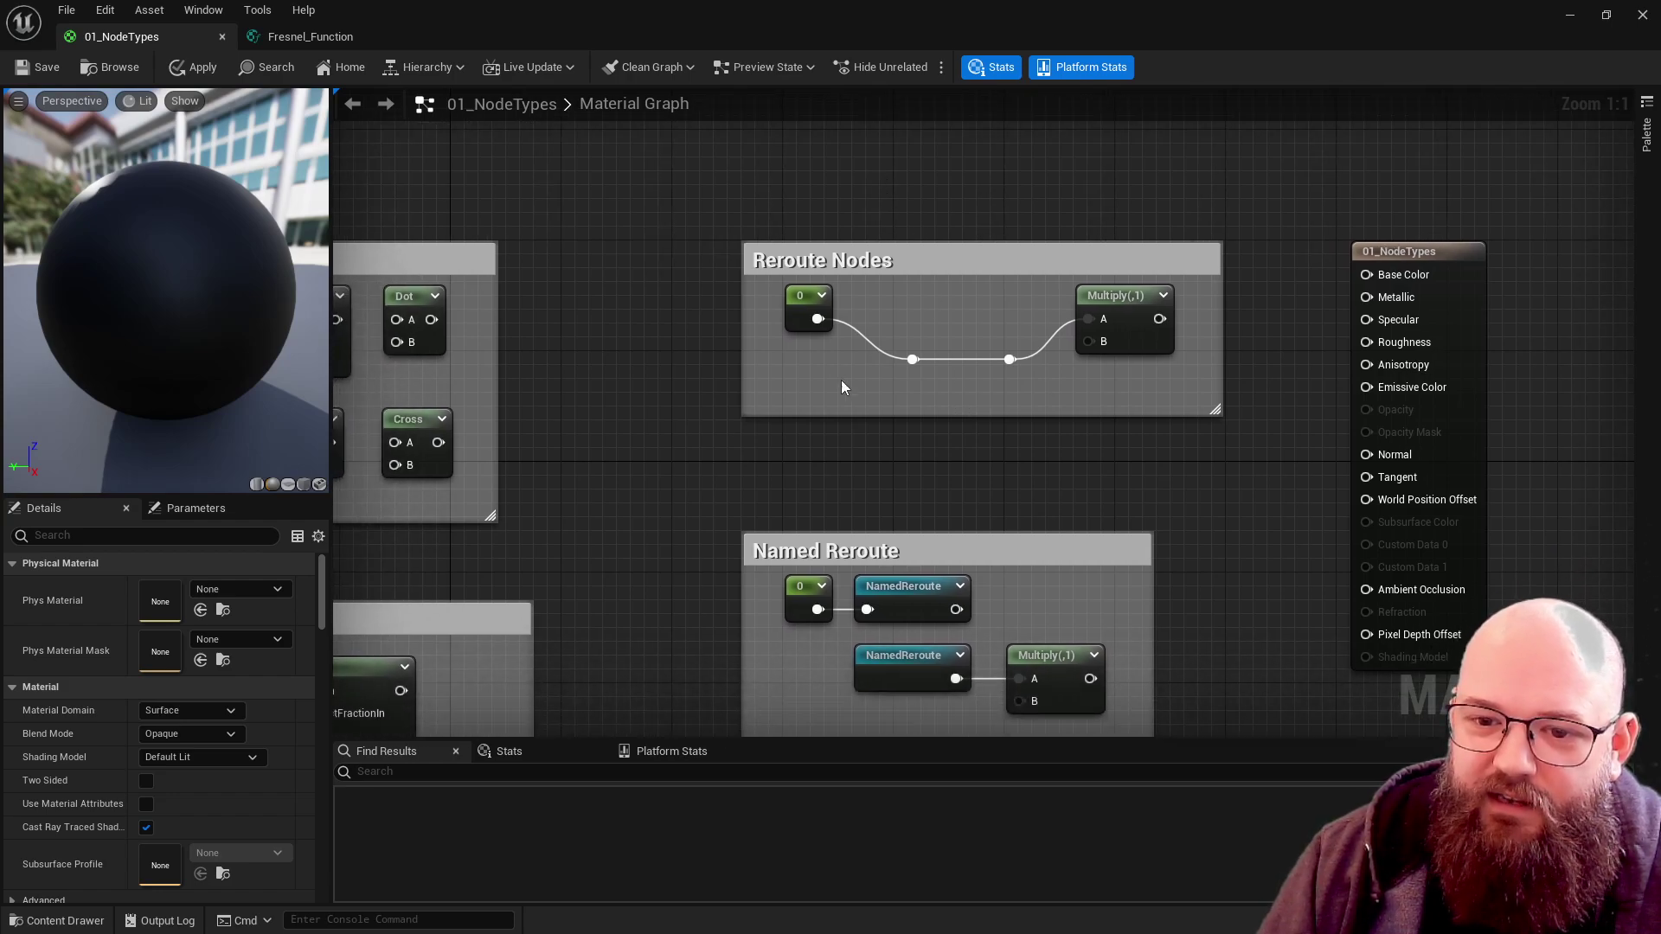
{"action": "right_click_drag", "start_coordinate": [941, 152], "coordinate": [910, 226]}
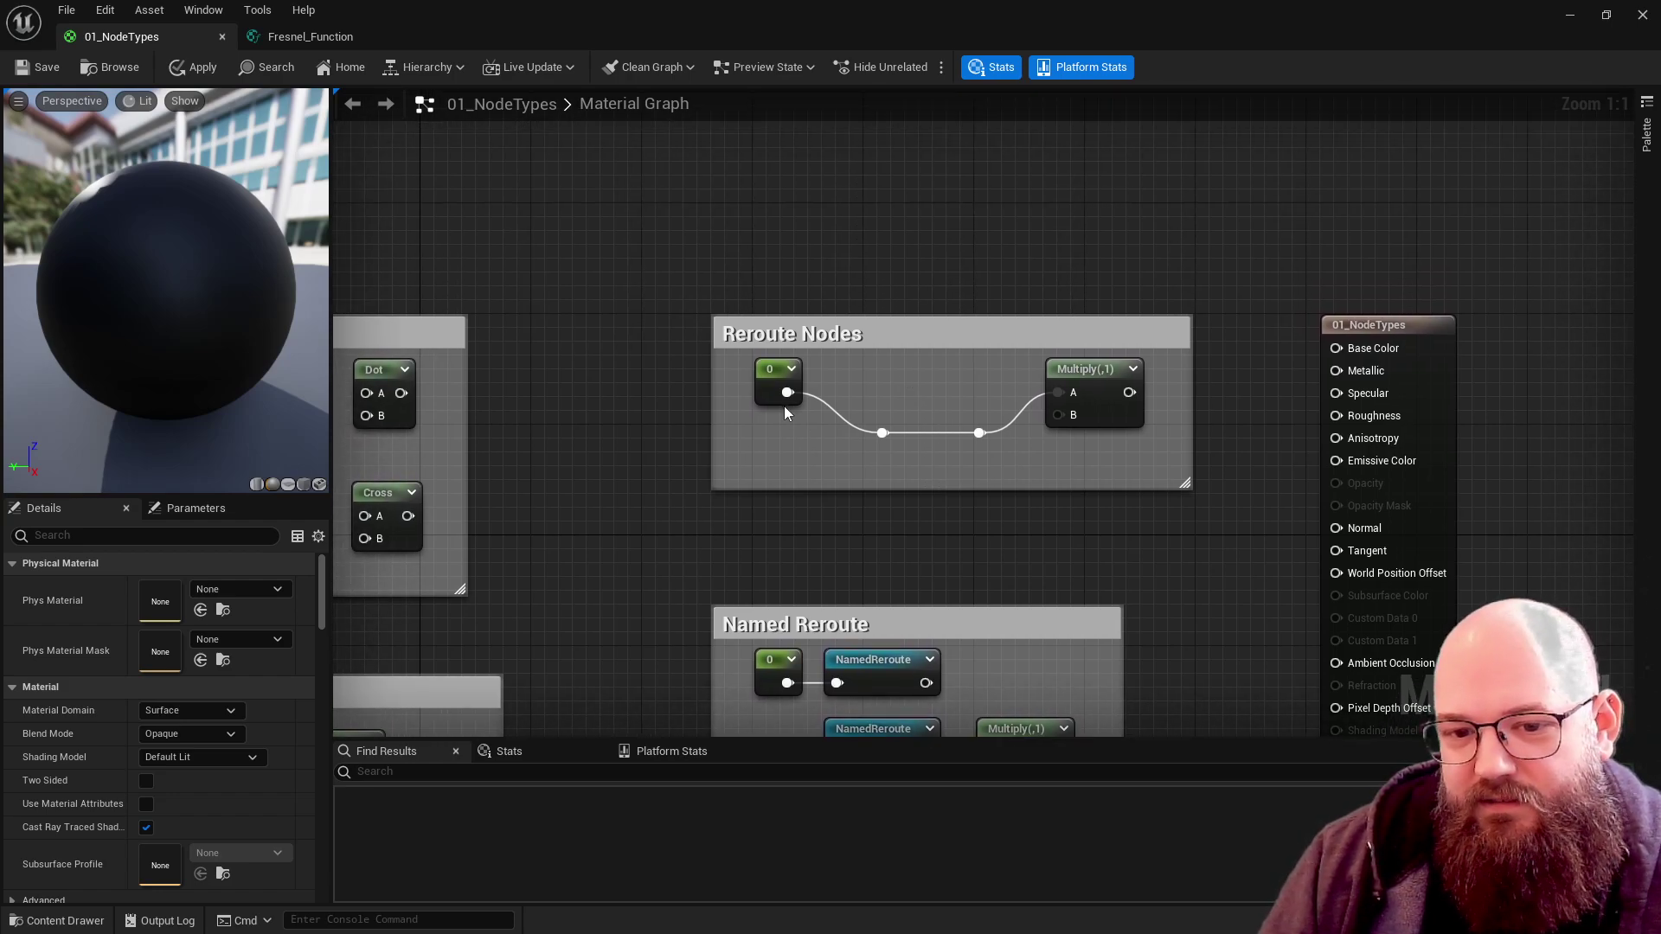
{"action": "left_click_drag", "start_coordinate": [787, 391], "coordinate": [934, 389]}
{"action": "key", "text": "Escape"}
{"action": "left_click_drag", "start_coordinate": [787, 391], "coordinate": [1339, 393]}
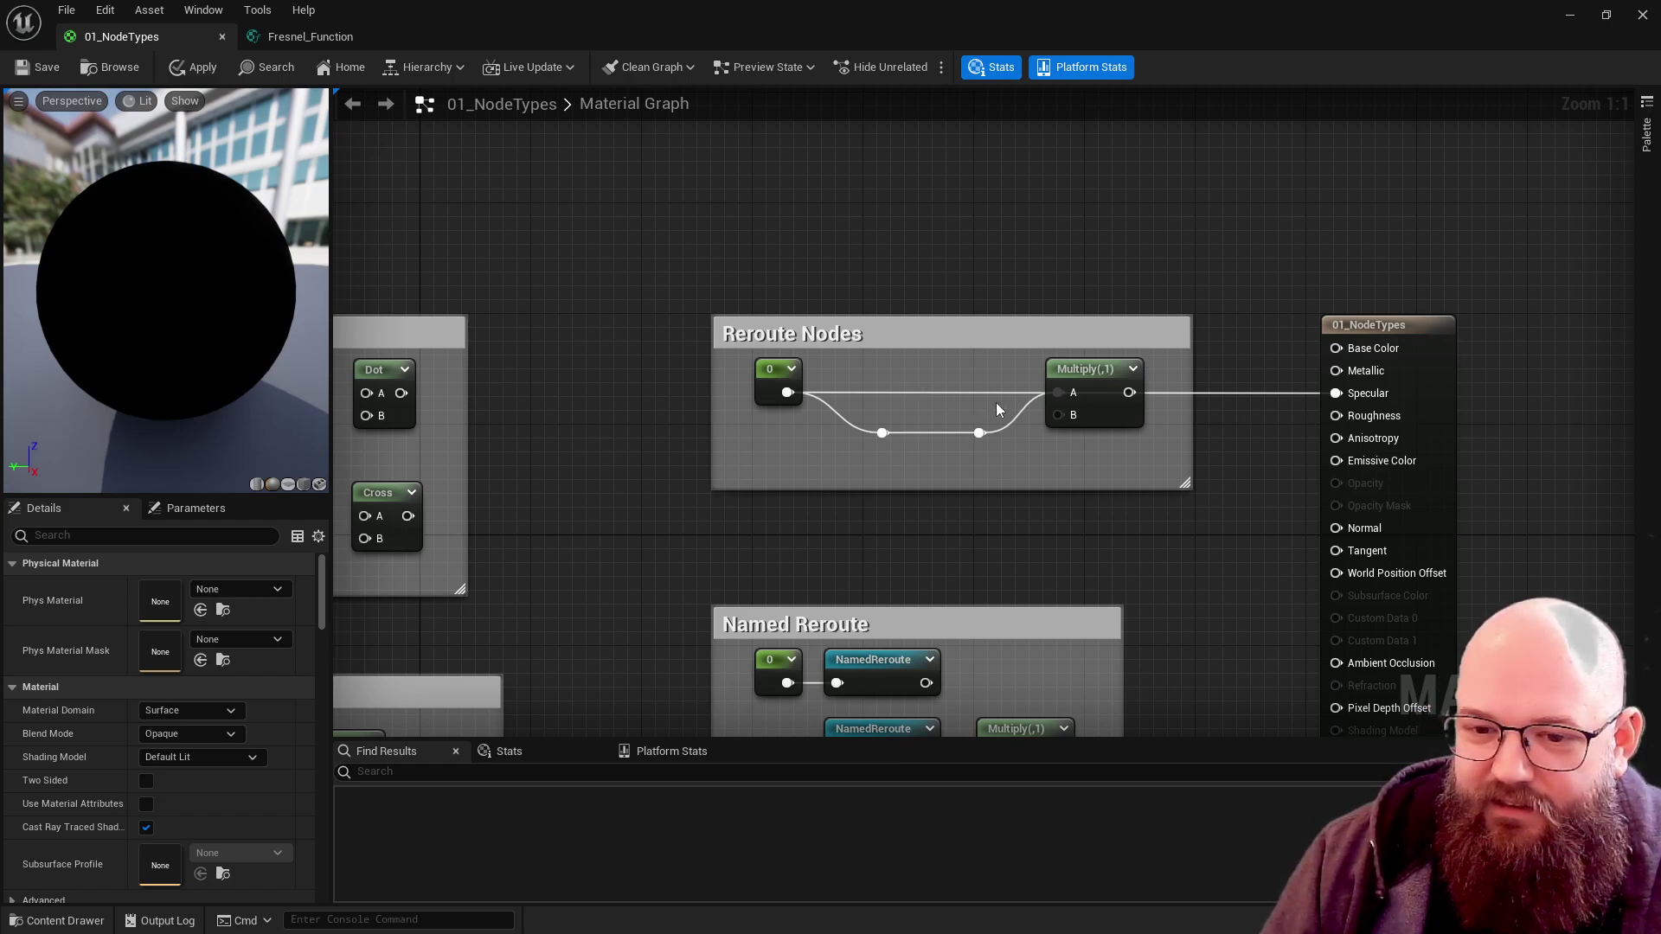
- Add two reroute points on the Specular wire and lift them level above the group
{"action": "double_click", "coordinate": [880, 392]}
{"action": "left_click_drag", "start_coordinate": [885, 395], "coordinate": [881, 269]}
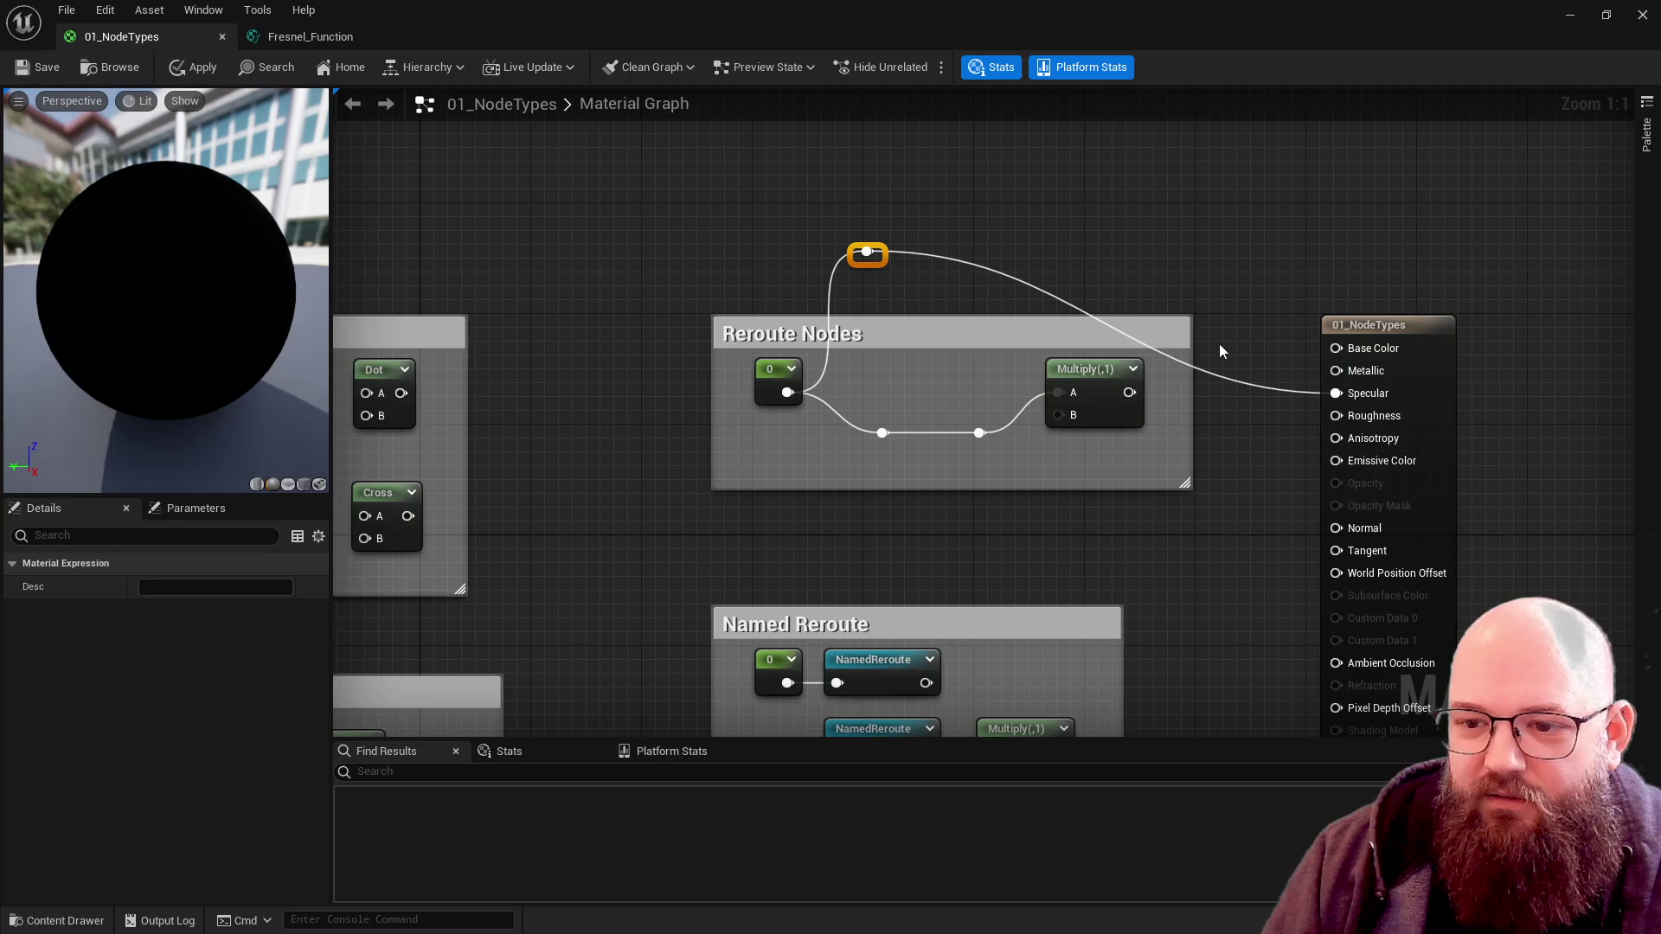
{"action": "double_click", "coordinate": [1231, 386]}
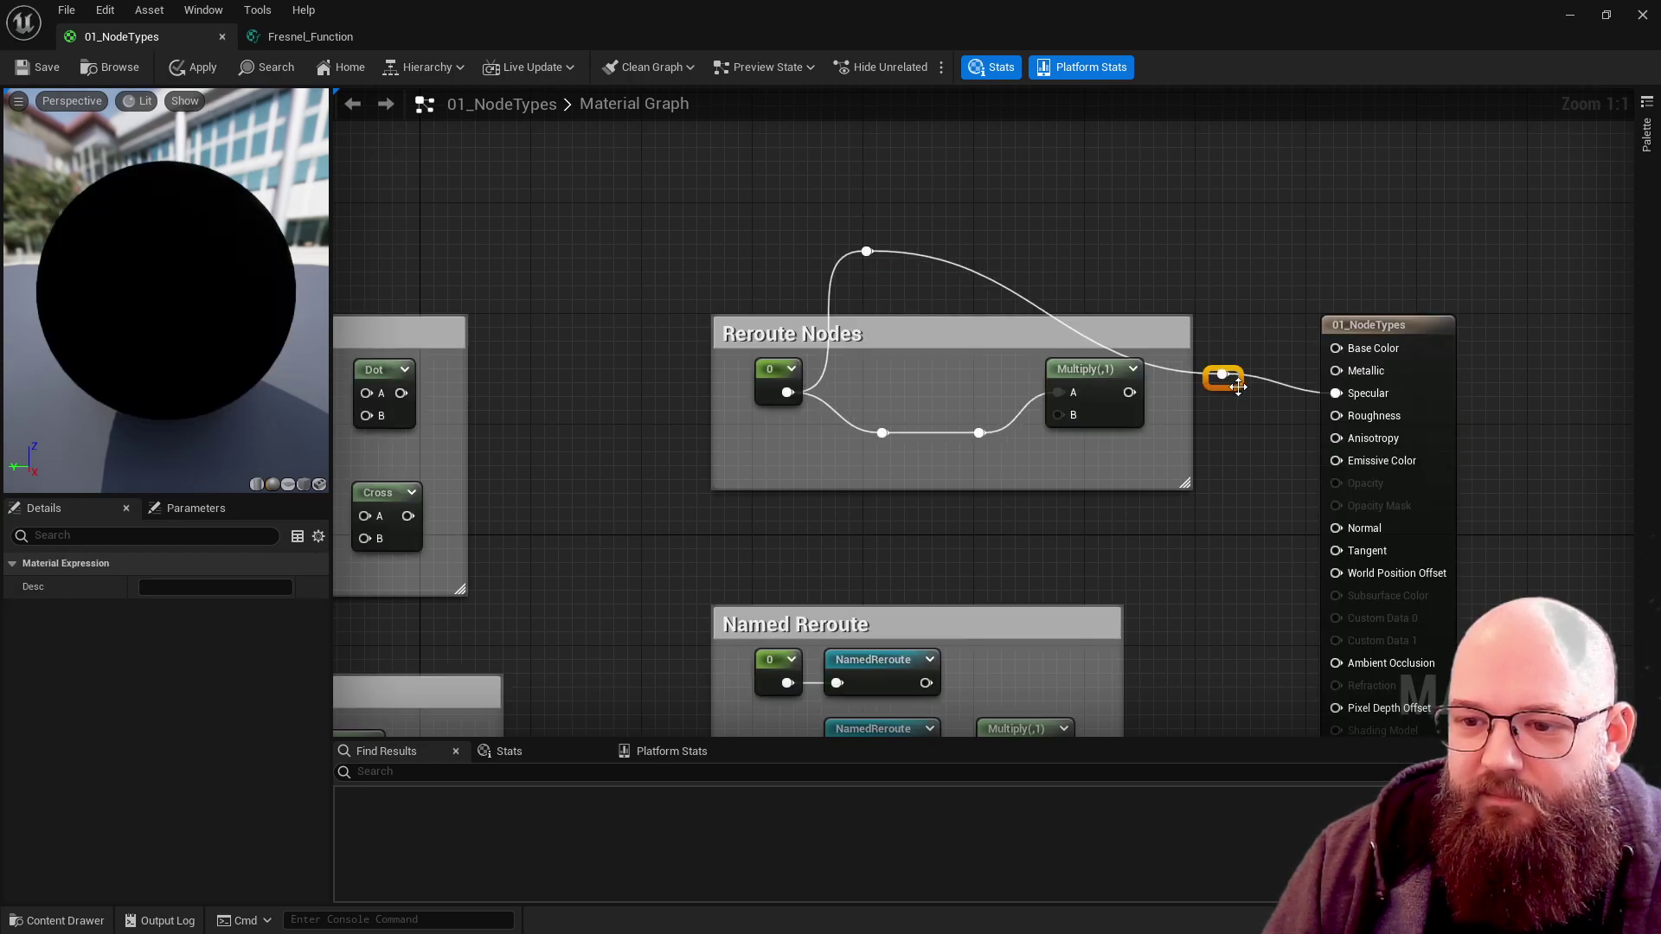
{"action": "left_click_drag", "start_coordinate": [1232, 389], "coordinate": [1151, 265]}
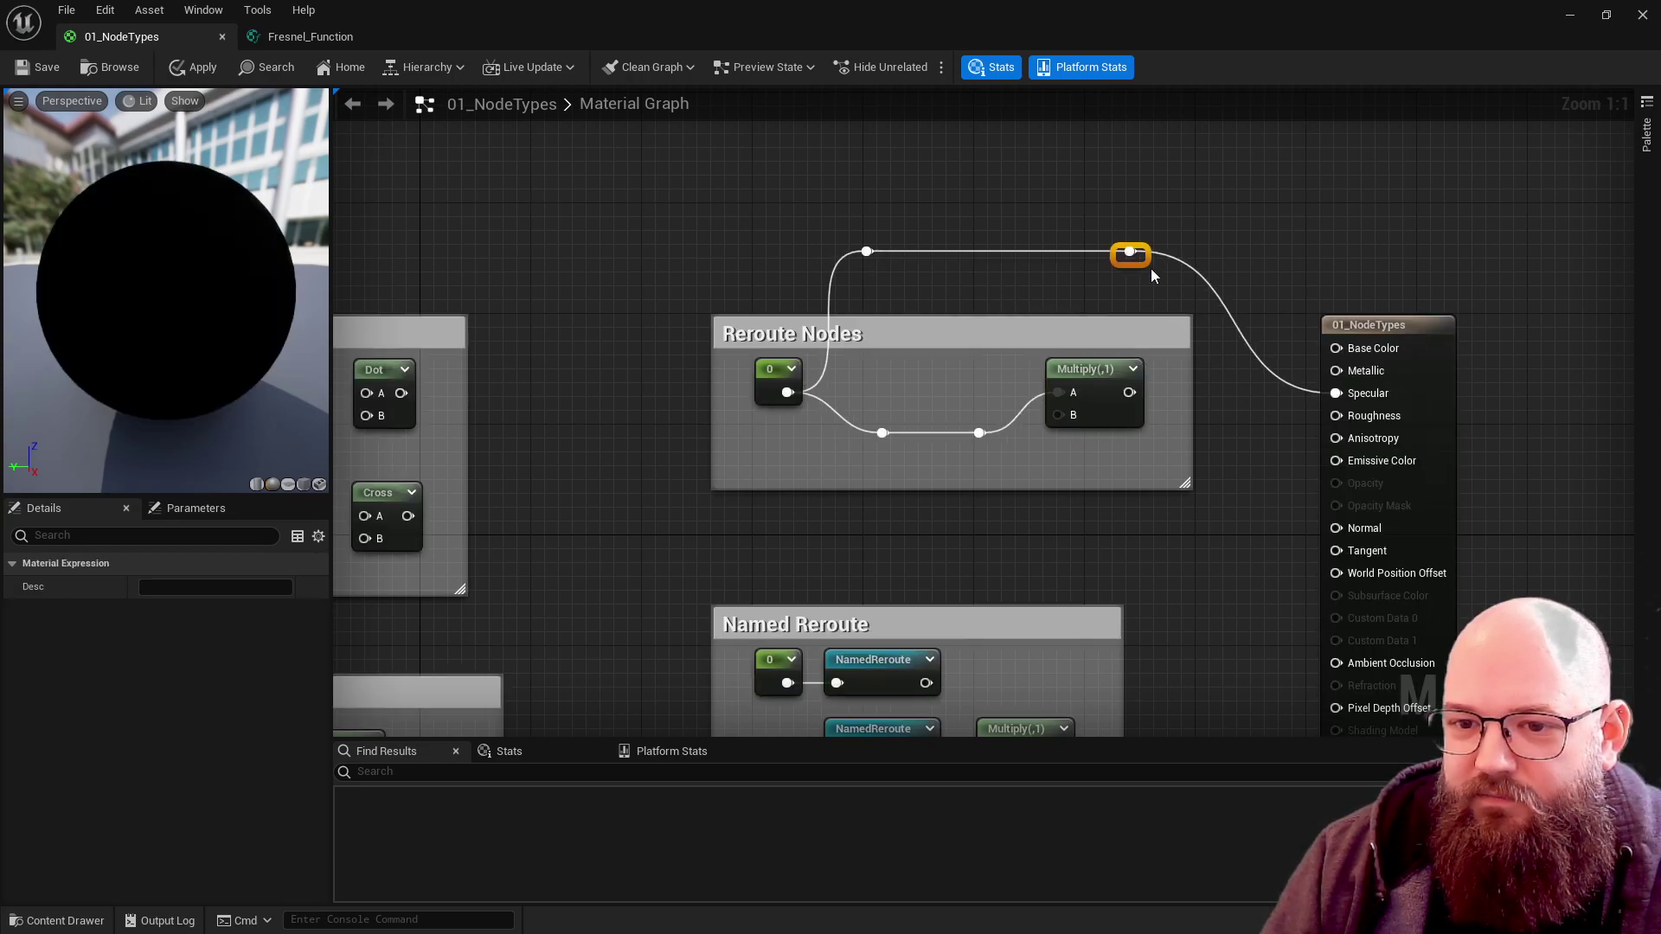
{"action": "left_click", "coordinate": [1083, 234]}
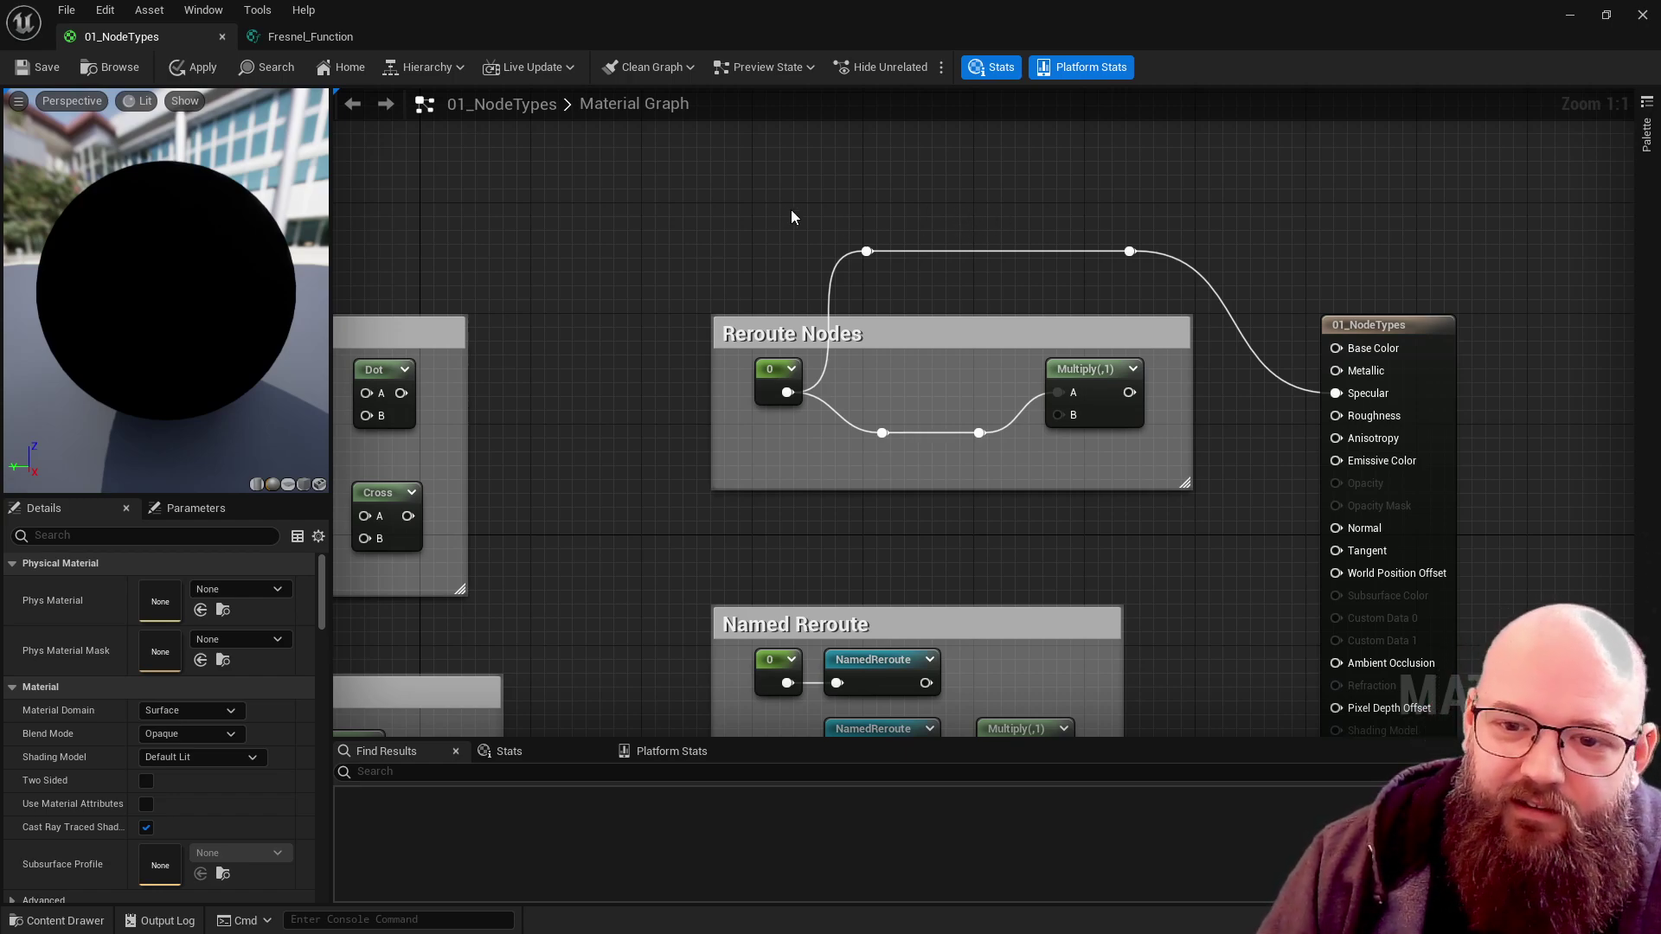
- Nudge the upper-left reroute point slightly right, then pan down to the Named Reroute group
{"action": "left_click_drag", "start_coordinate": [791, 209], "coordinate": [1228, 275]}
{"action": "left_click", "coordinate": [977, 191]}
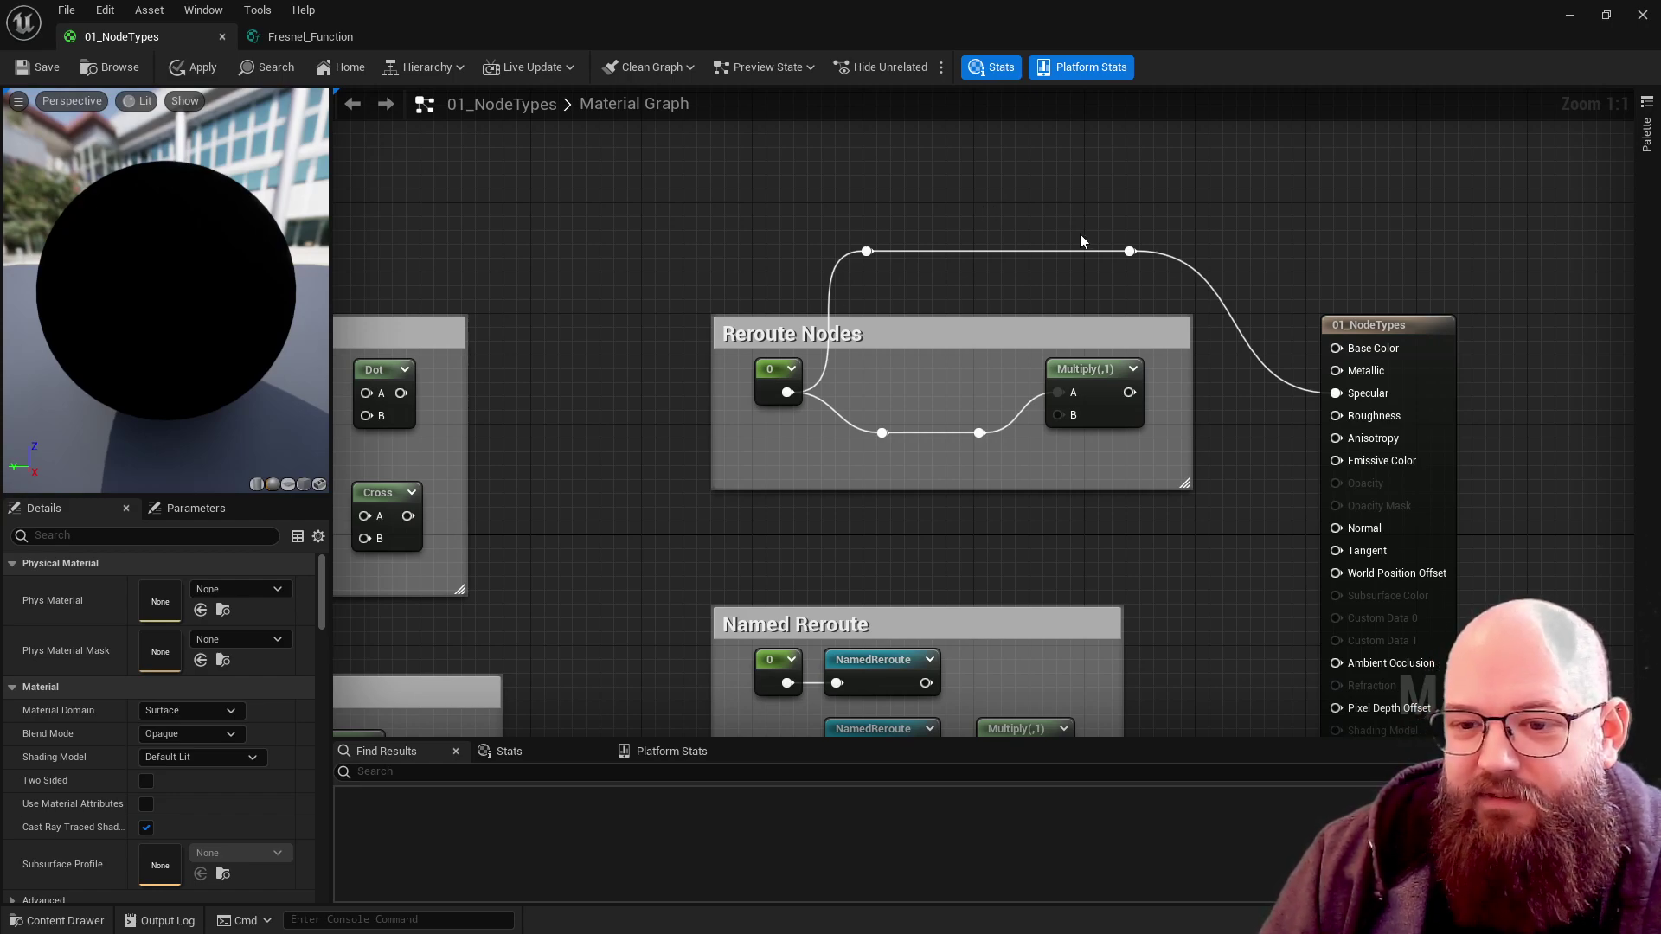
{"action": "right_click_drag", "start_coordinate": [643, 443], "coordinate": [936, 537]}
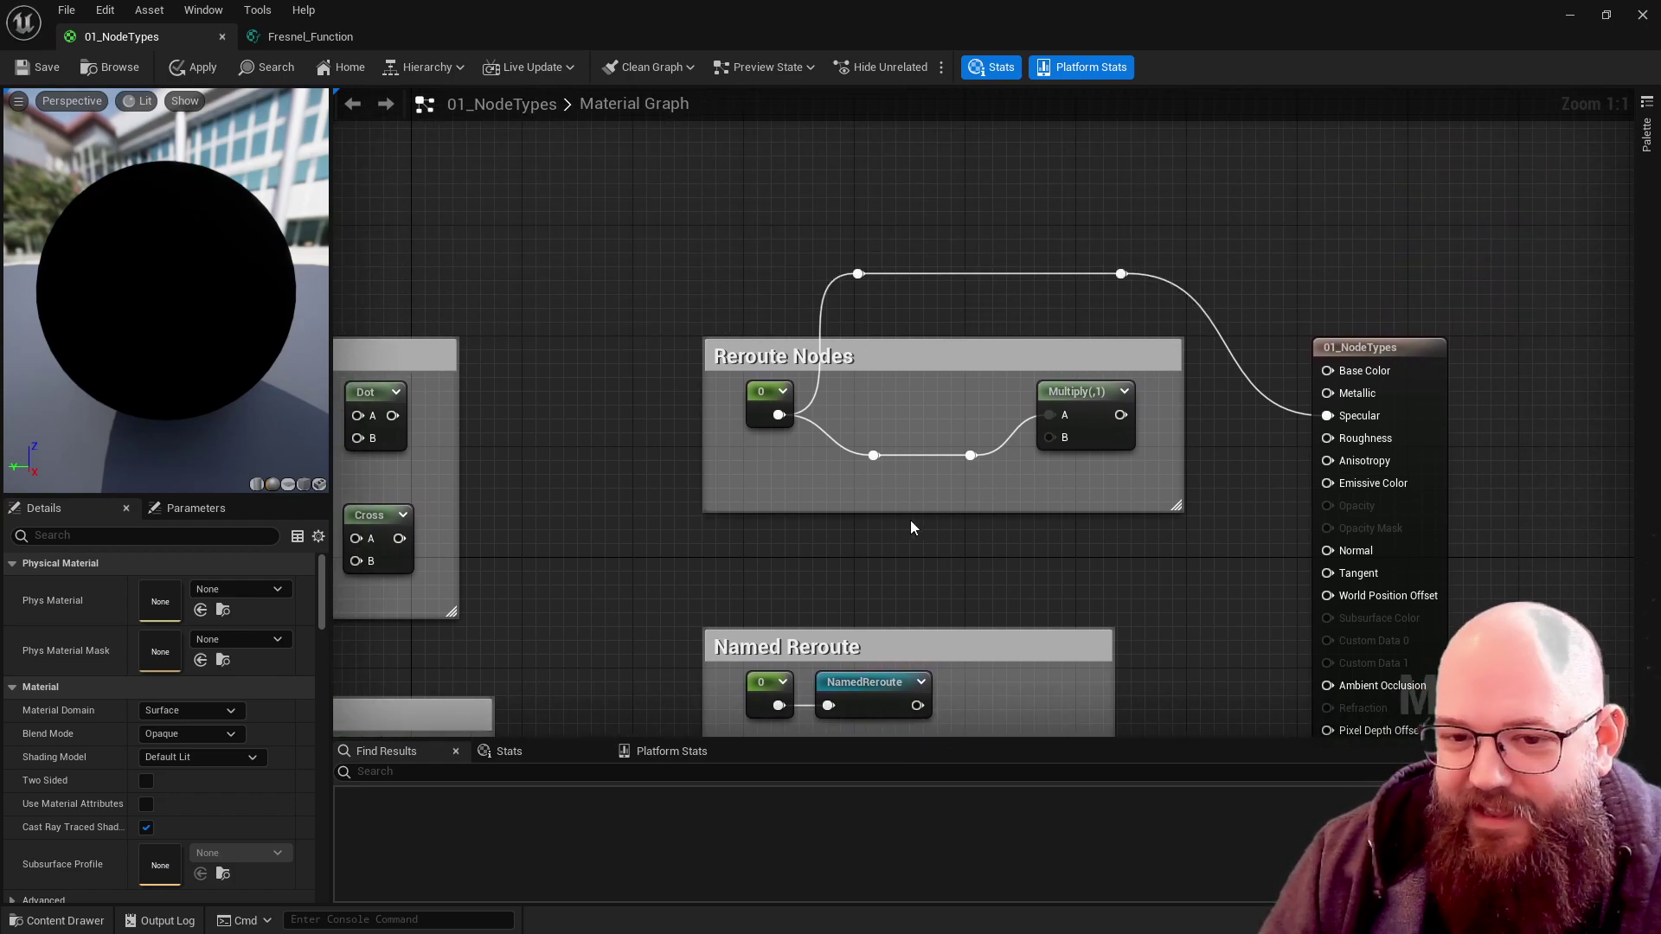
{"action": "left_click", "coordinate": [857, 275]}
{"action": "left_click_drag", "start_coordinate": [871, 282], "coordinate": [884, 282]}
{"action": "left_click", "coordinate": [725, 250]}
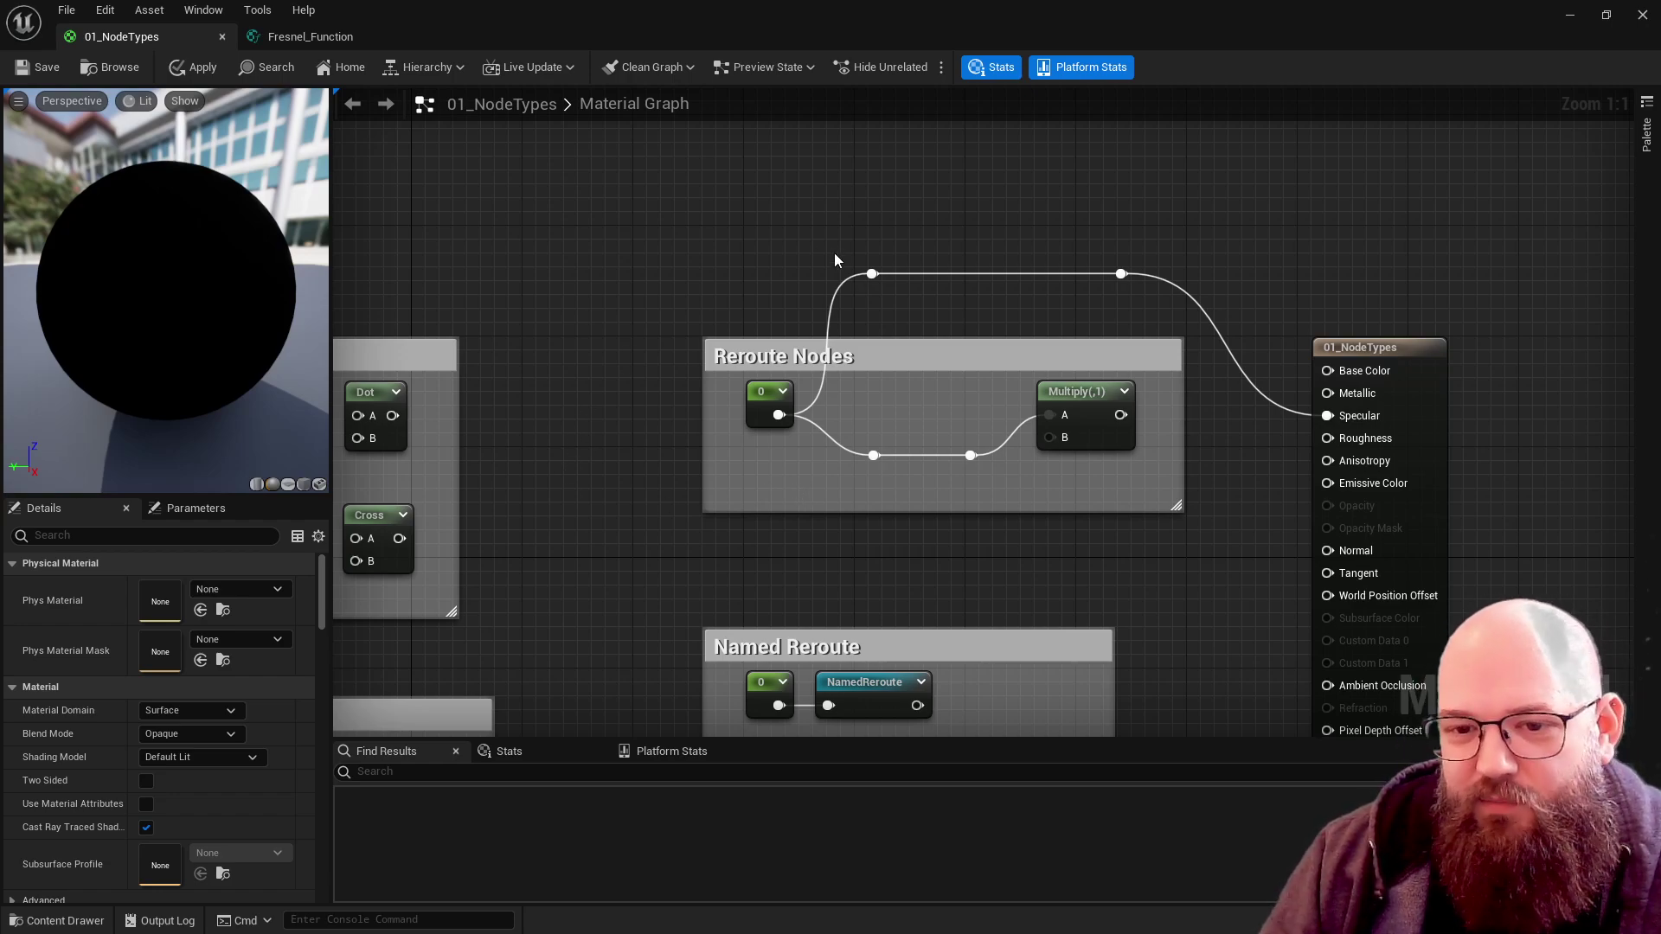
{"action": "left_click_drag", "start_coordinate": [775, 216], "coordinate": [839, 283]}
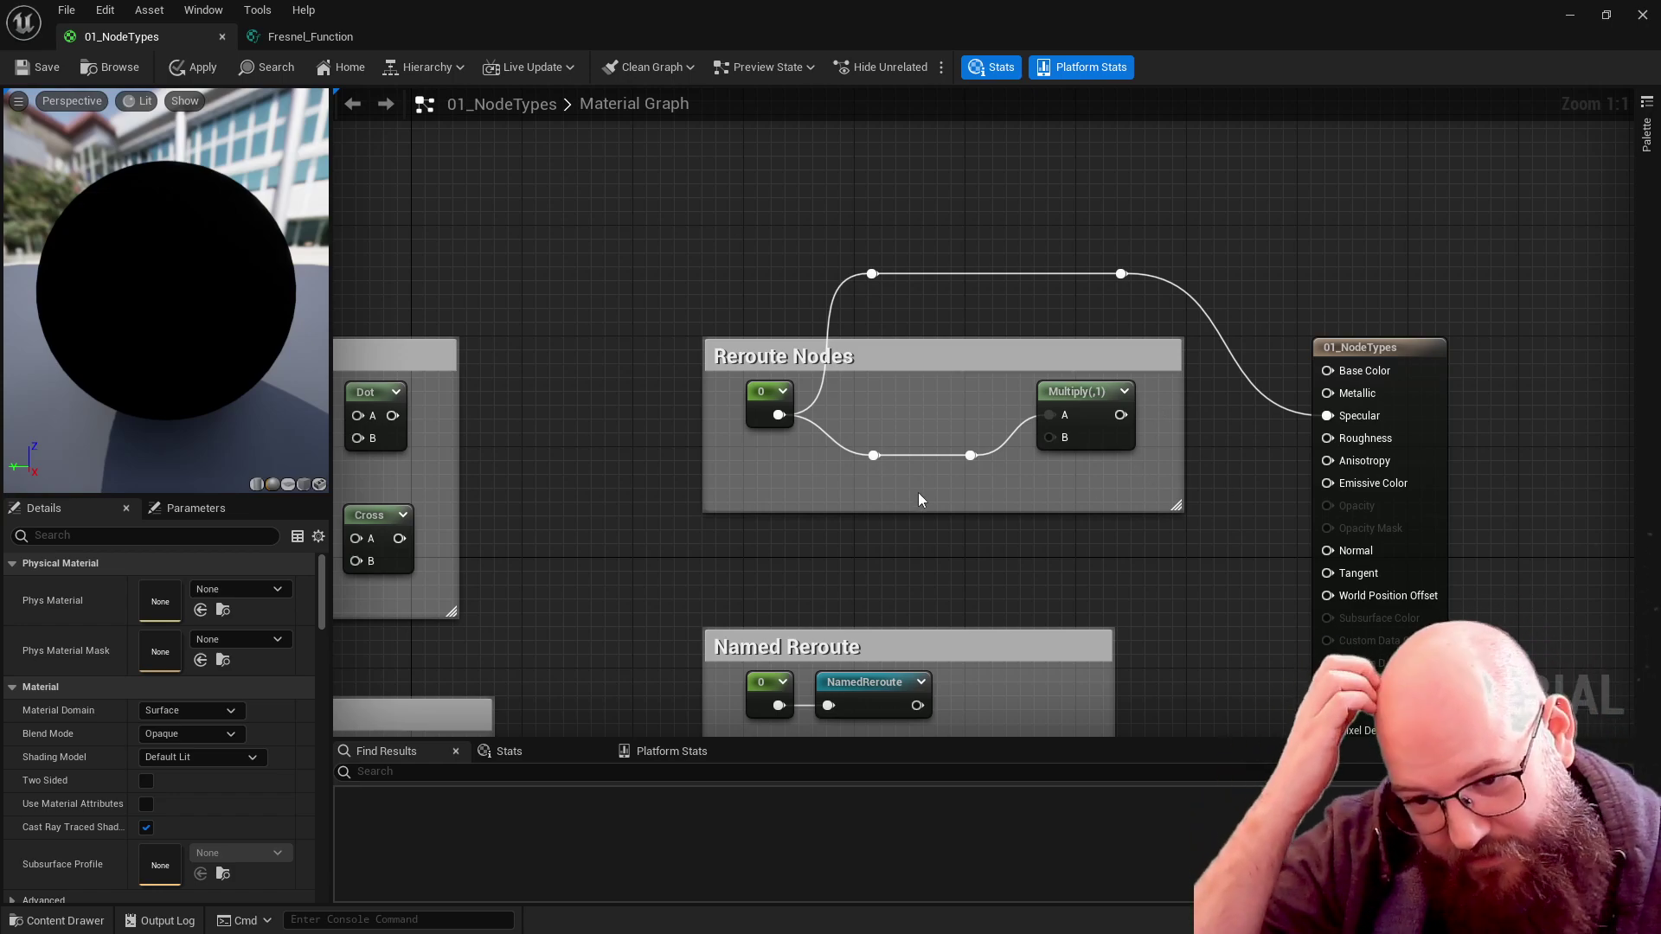
{"action": "right_click_drag", "start_coordinate": [646, 602], "coordinate": [612, 432]}
- Center the Named Reroute group and inspect its 0 constant and both NamedReroute nodes
{"action": "left_click_drag", "start_coordinate": [545, 411], "coordinate": [1155, 682]}
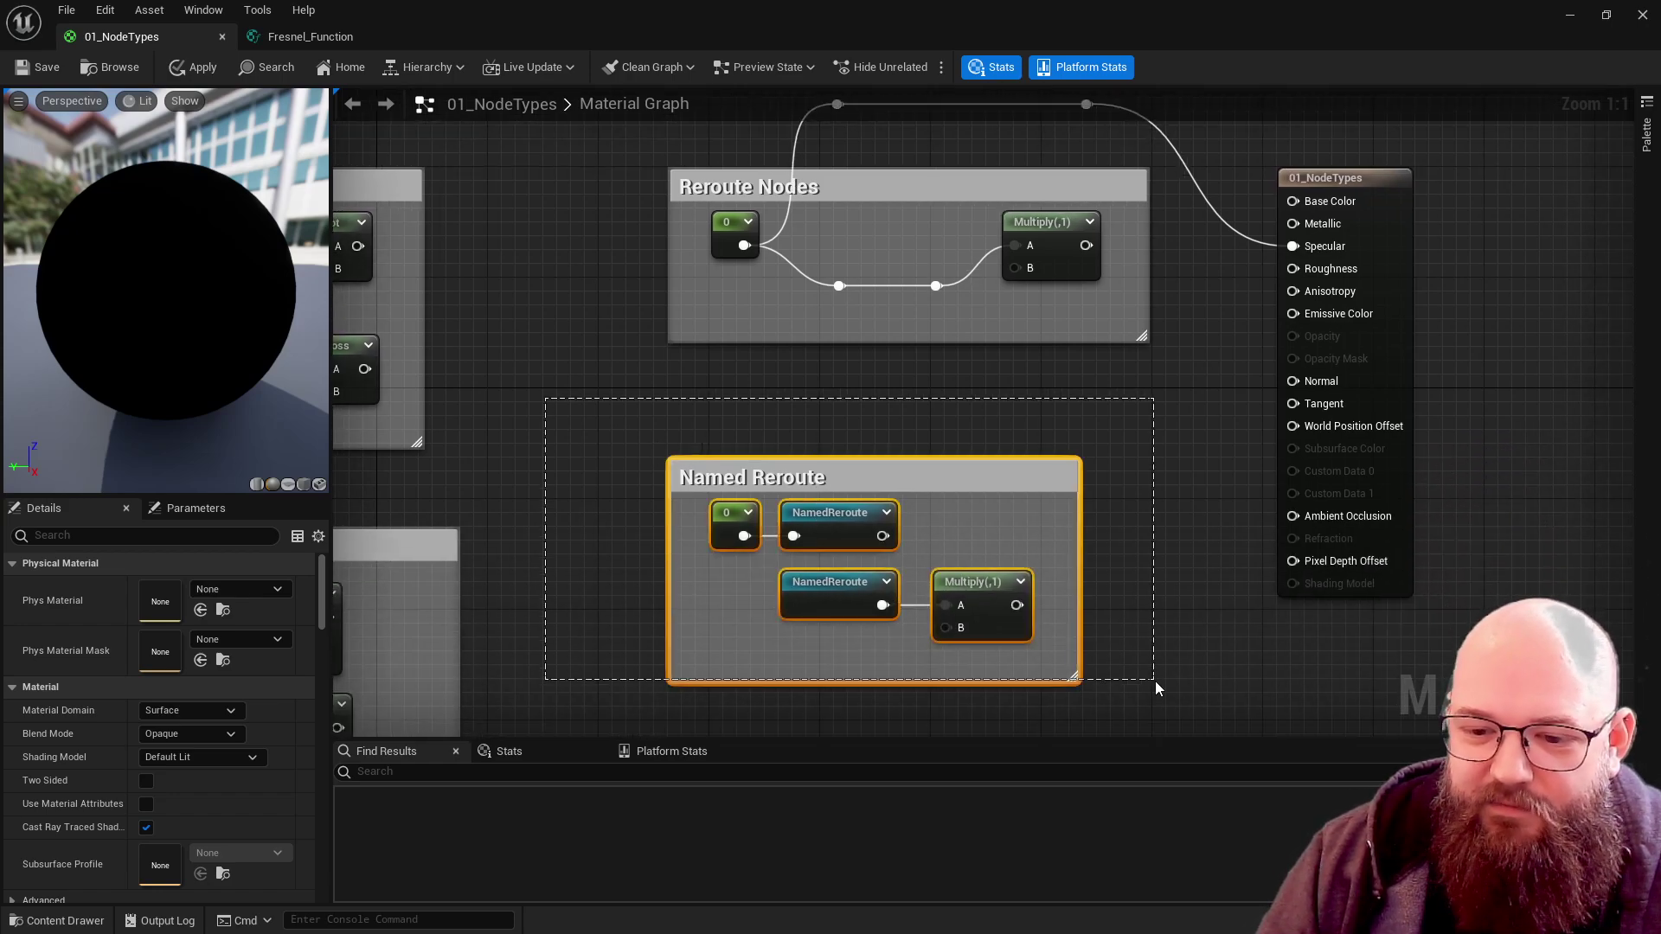
{"action": "left_click", "coordinate": [1134, 527]}
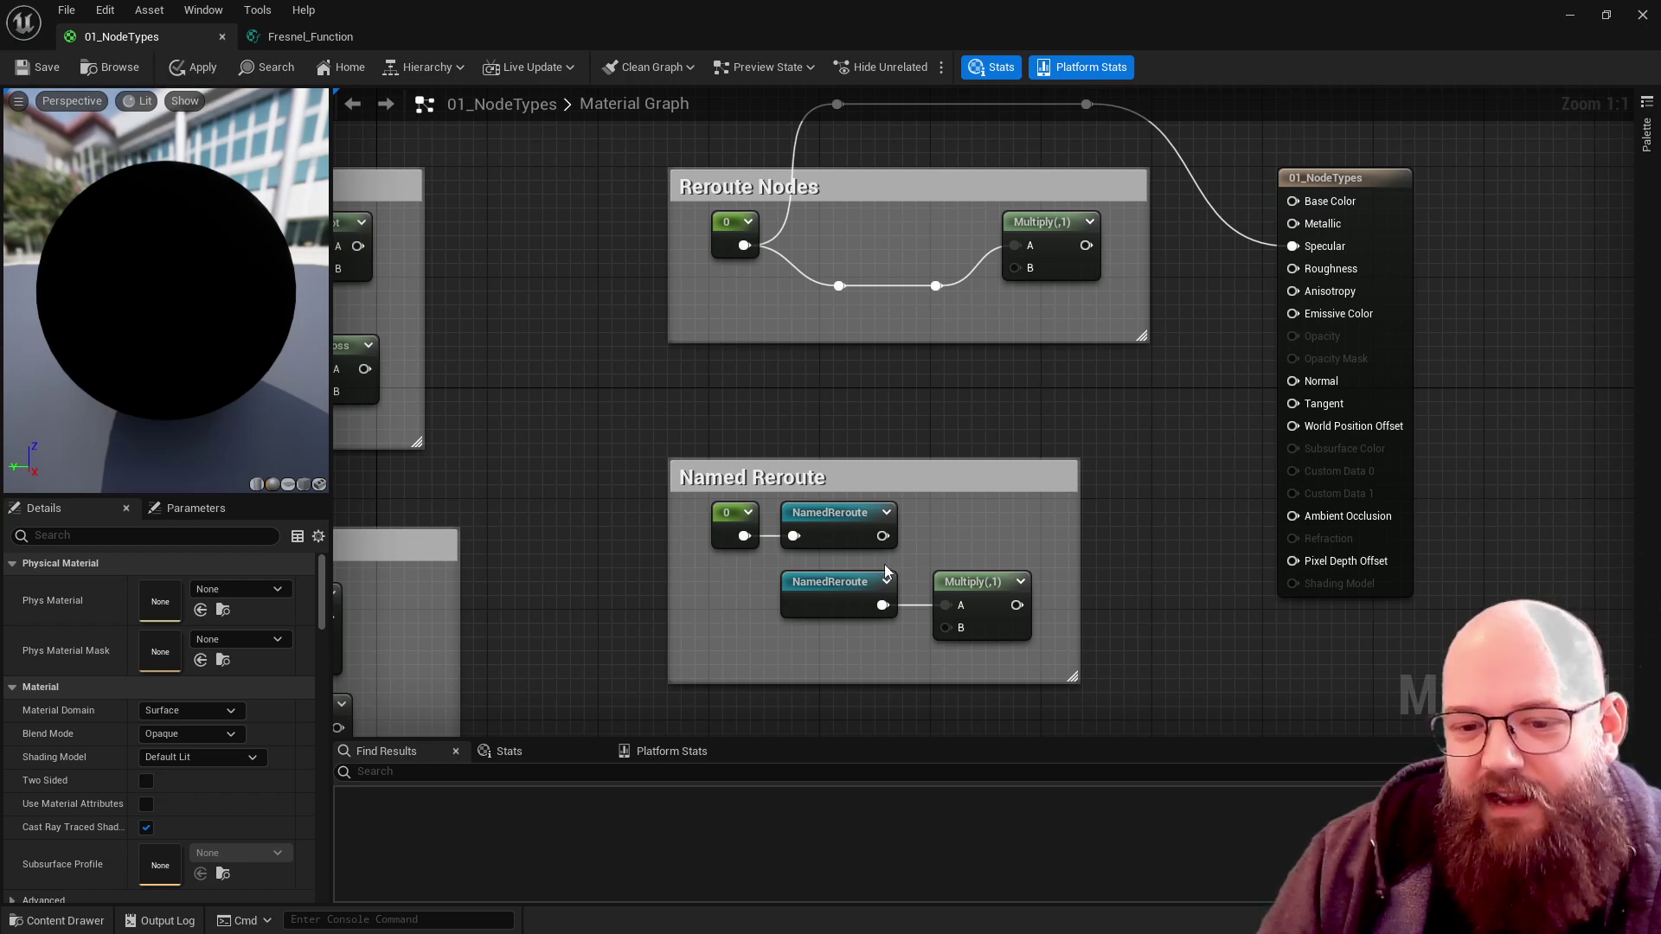
{"action": "right_click_drag", "start_coordinate": [920, 403], "coordinate": [891, 242]}
{"action": "left_click", "coordinate": [757, 368]}
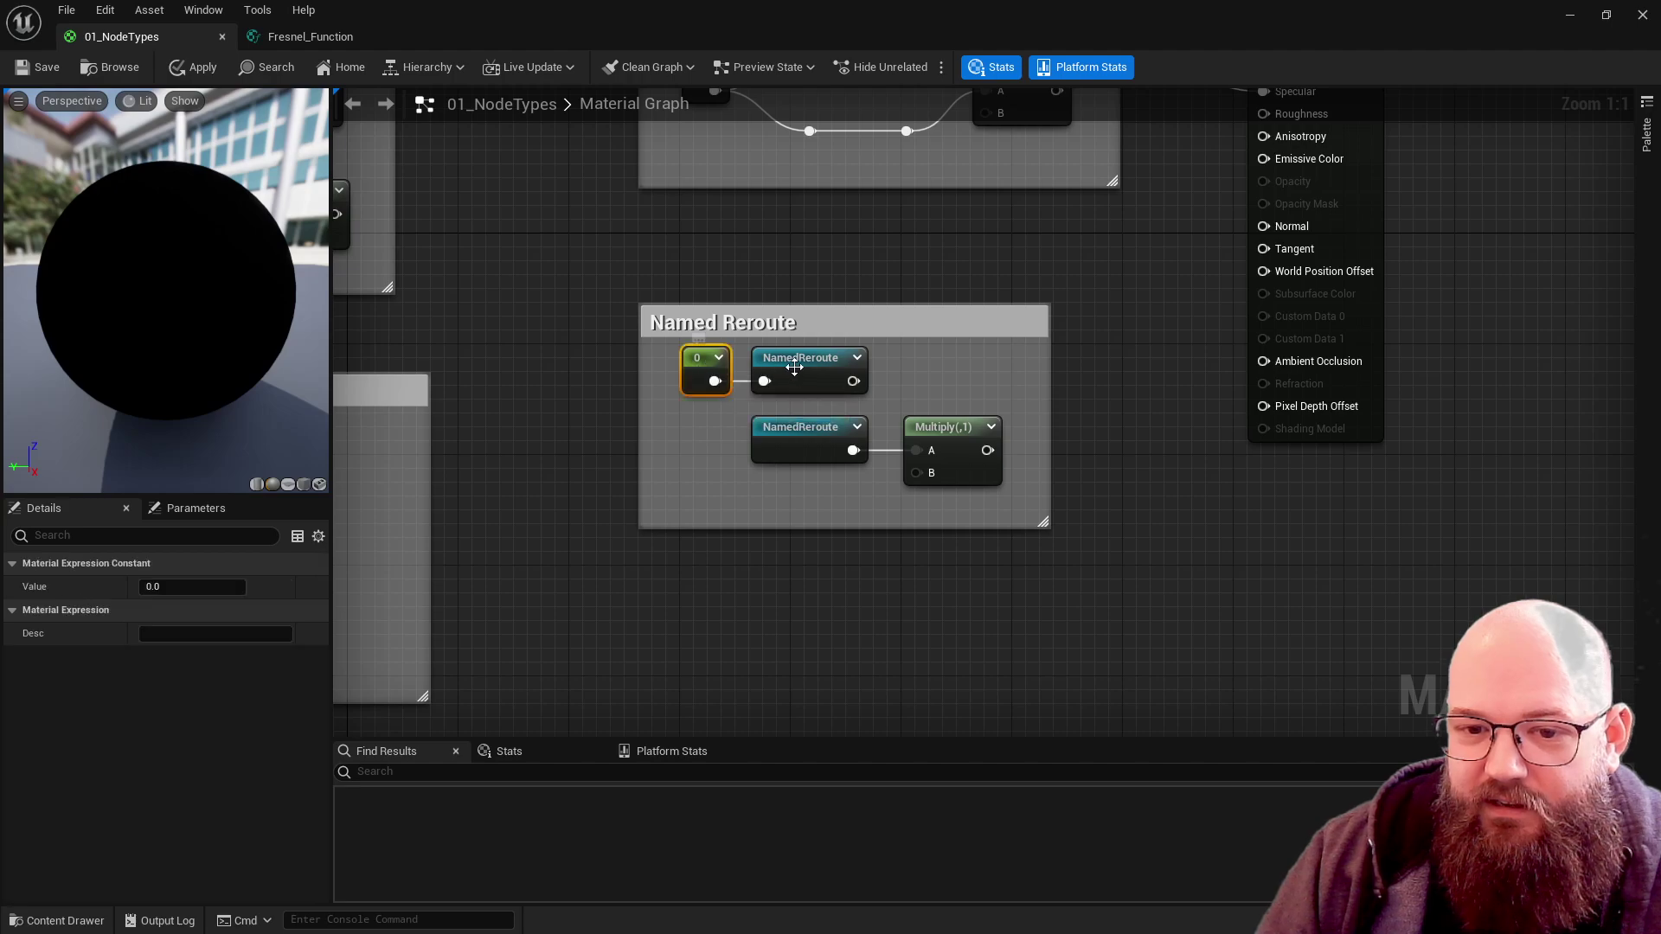
{"action": "left_click", "coordinate": [813, 445]}
{"action": "left_click", "coordinate": [972, 592]}
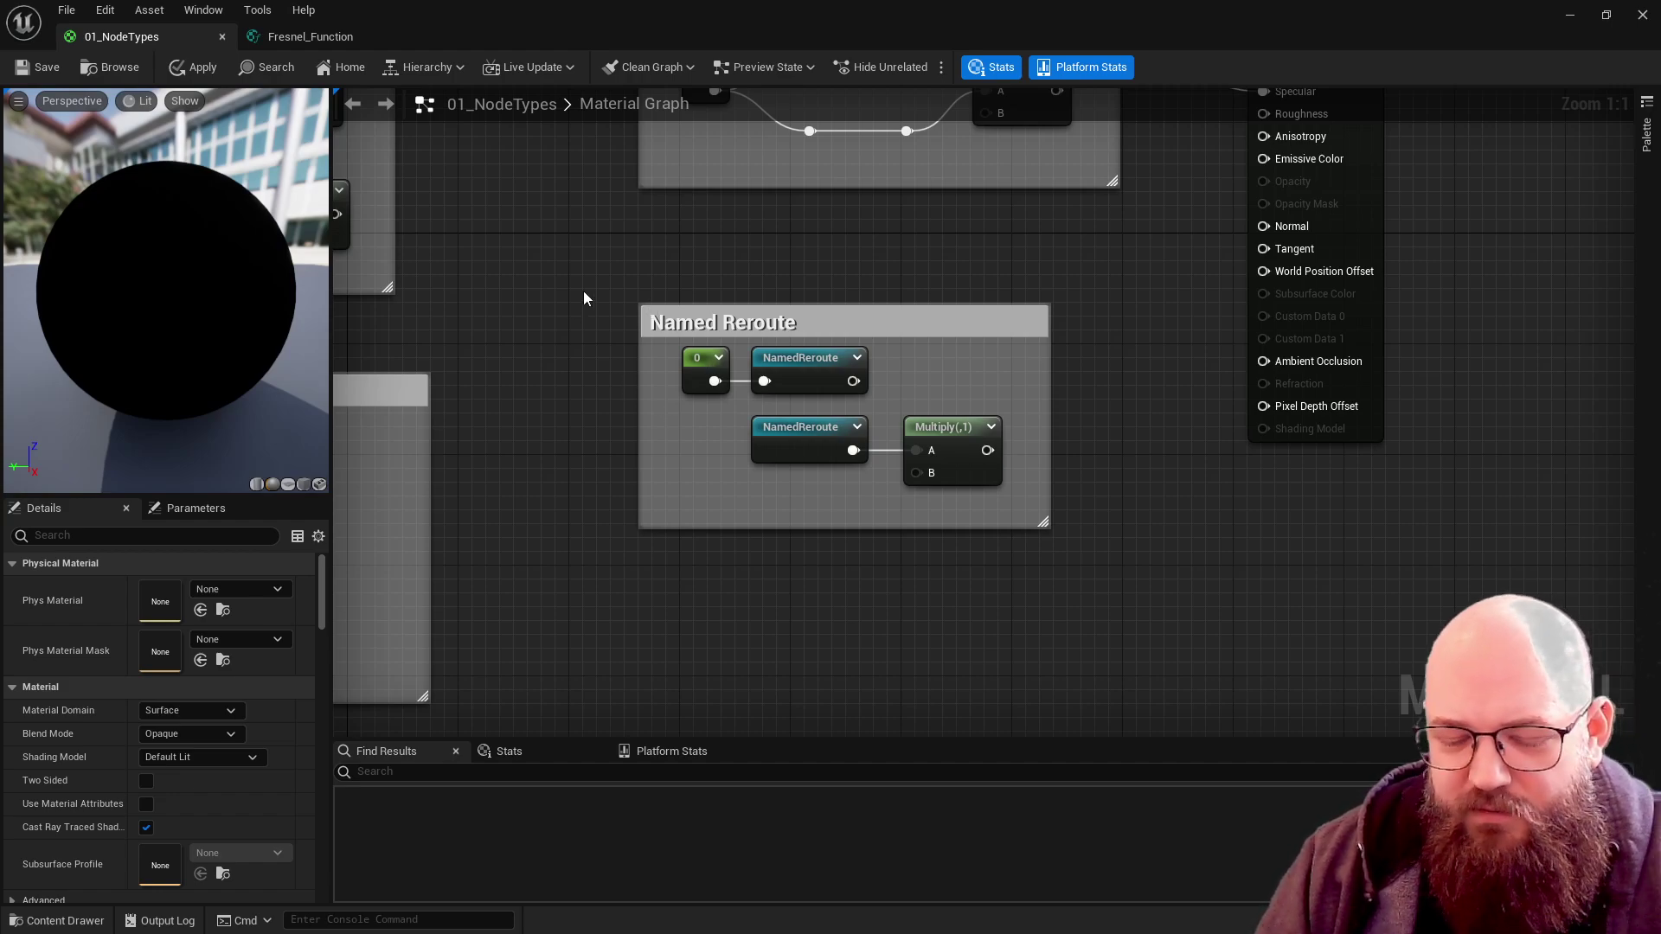
{"action": "left_click", "coordinate": [695, 368]}
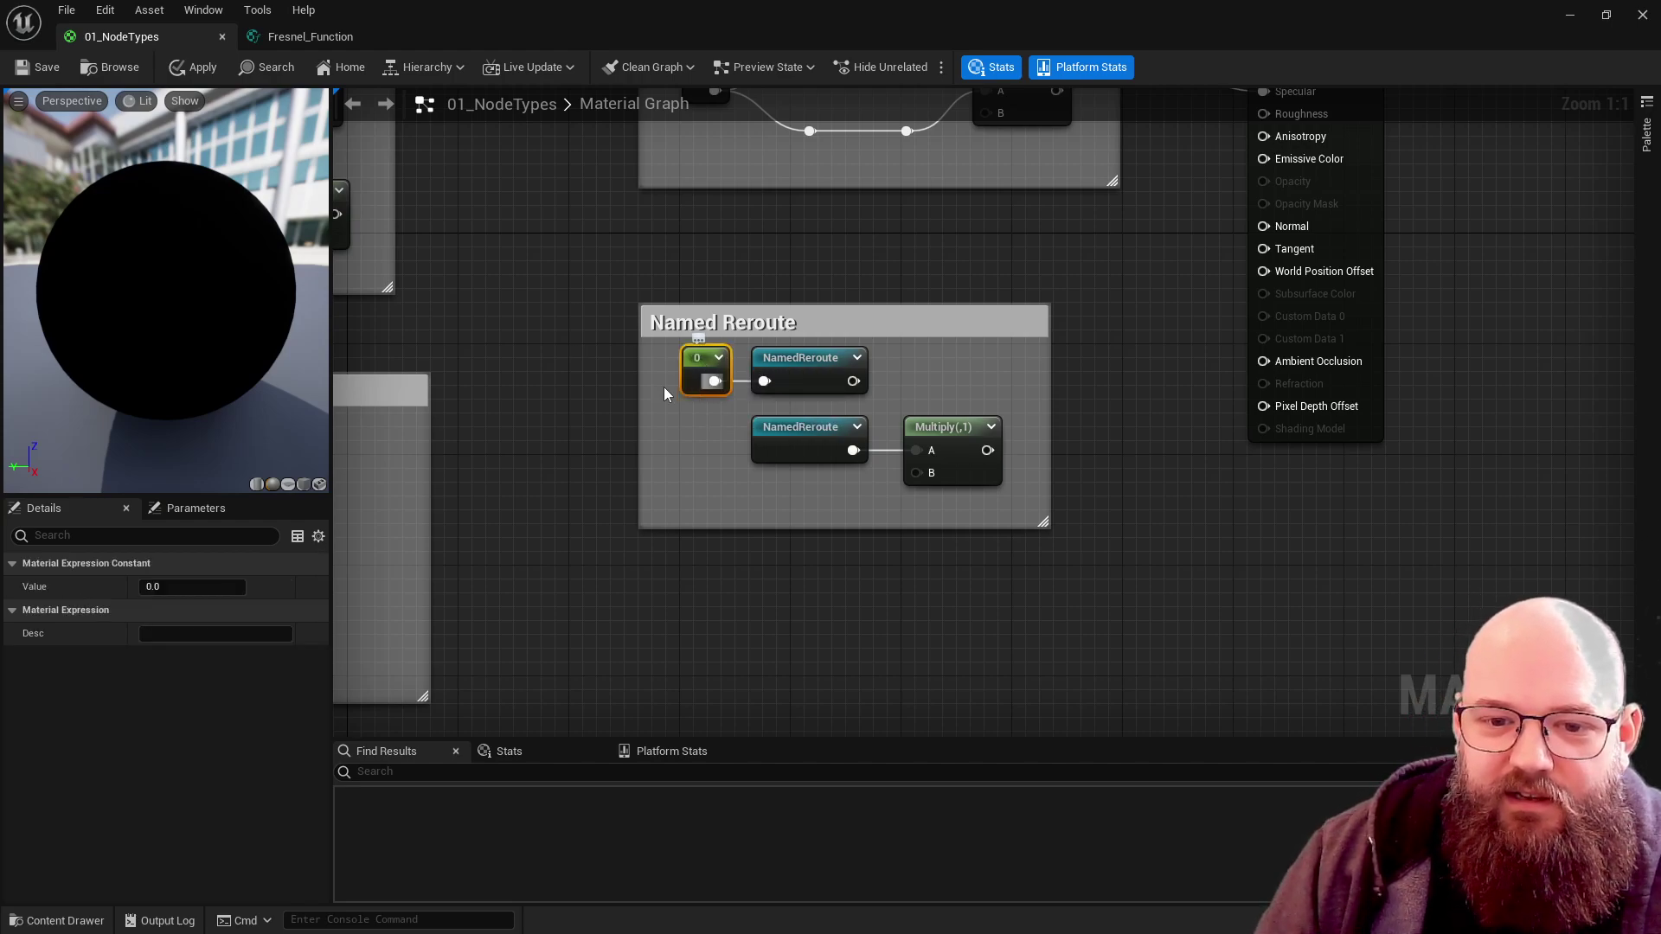
{"action": "left_click", "coordinate": [810, 369]}
{"action": "left_click", "coordinate": [813, 443]}
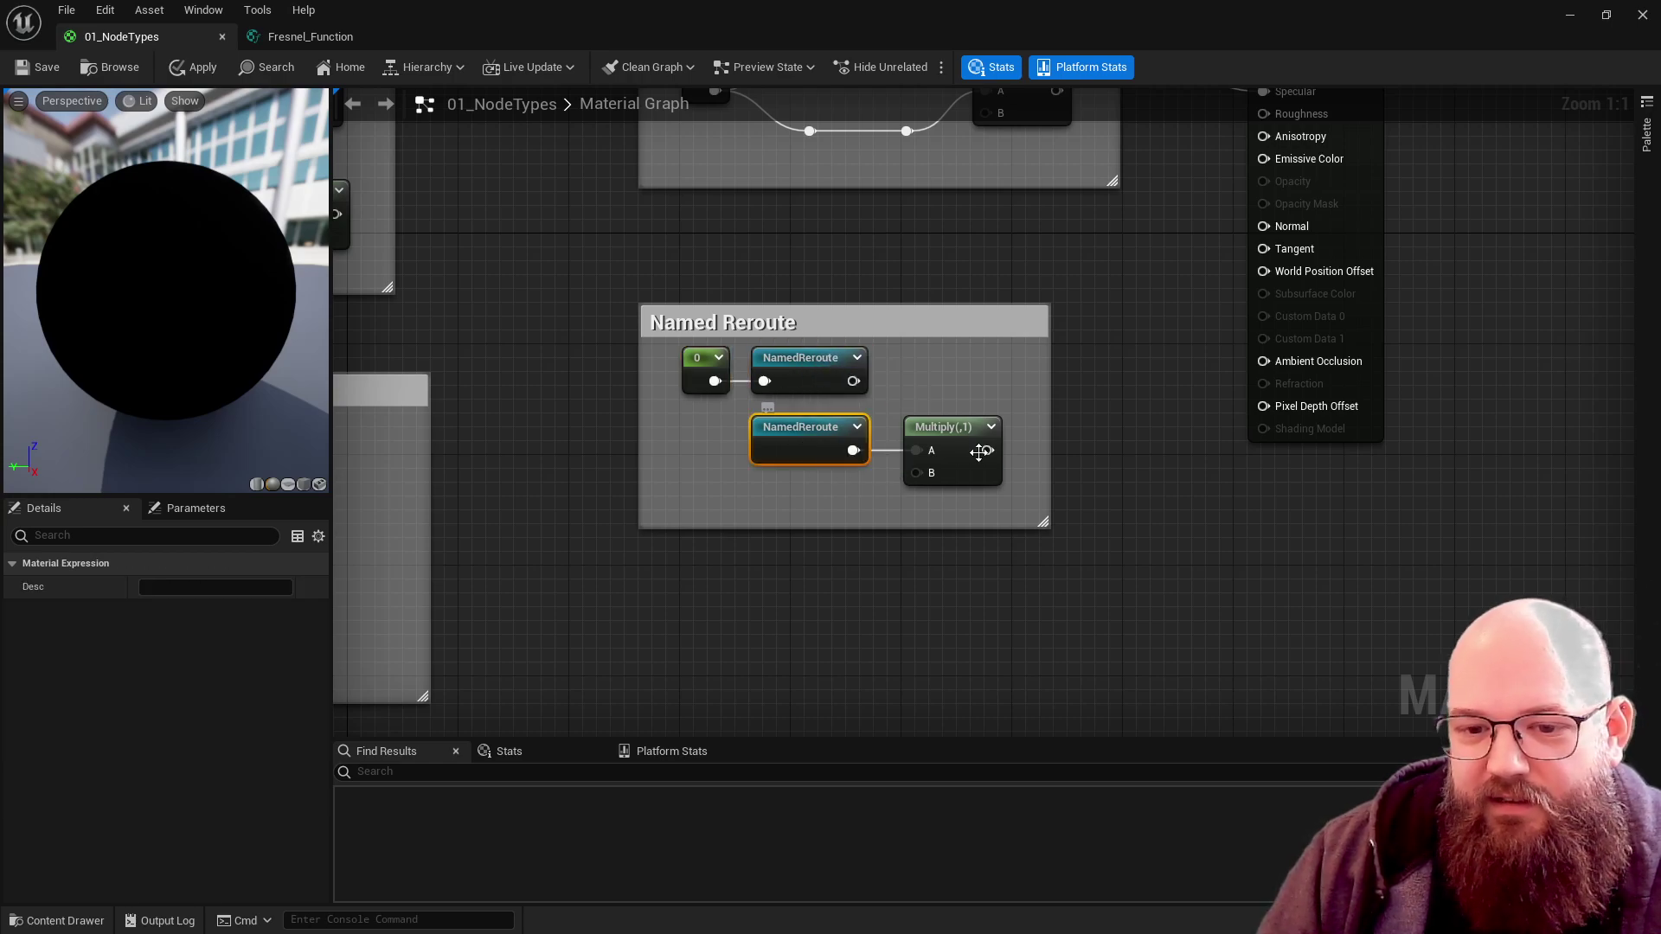
- Connect the bottom NamedReroute to Multiply A, reposition both NamedReroutes, and undo the stray move
{"action": "left_click_drag", "start_coordinate": [853, 450], "coordinate": [917, 451]}
{"action": "left_click", "coordinate": [583, 526]}
{"action": "left_click_drag", "start_coordinate": [791, 392], "coordinate": [887, 390]}
{"action": "left_click_drag", "start_coordinate": [807, 450], "coordinate": [927, 453]}
{"action": "left_click_drag", "start_coordinate": [718, 437], "coordinate": [1005, 486]}
{"action": "left_click_drag", "start_coordinate": [735, 425], "coordinate": [934, 548]}
{"action": "key", "text": "ctrl+z"}
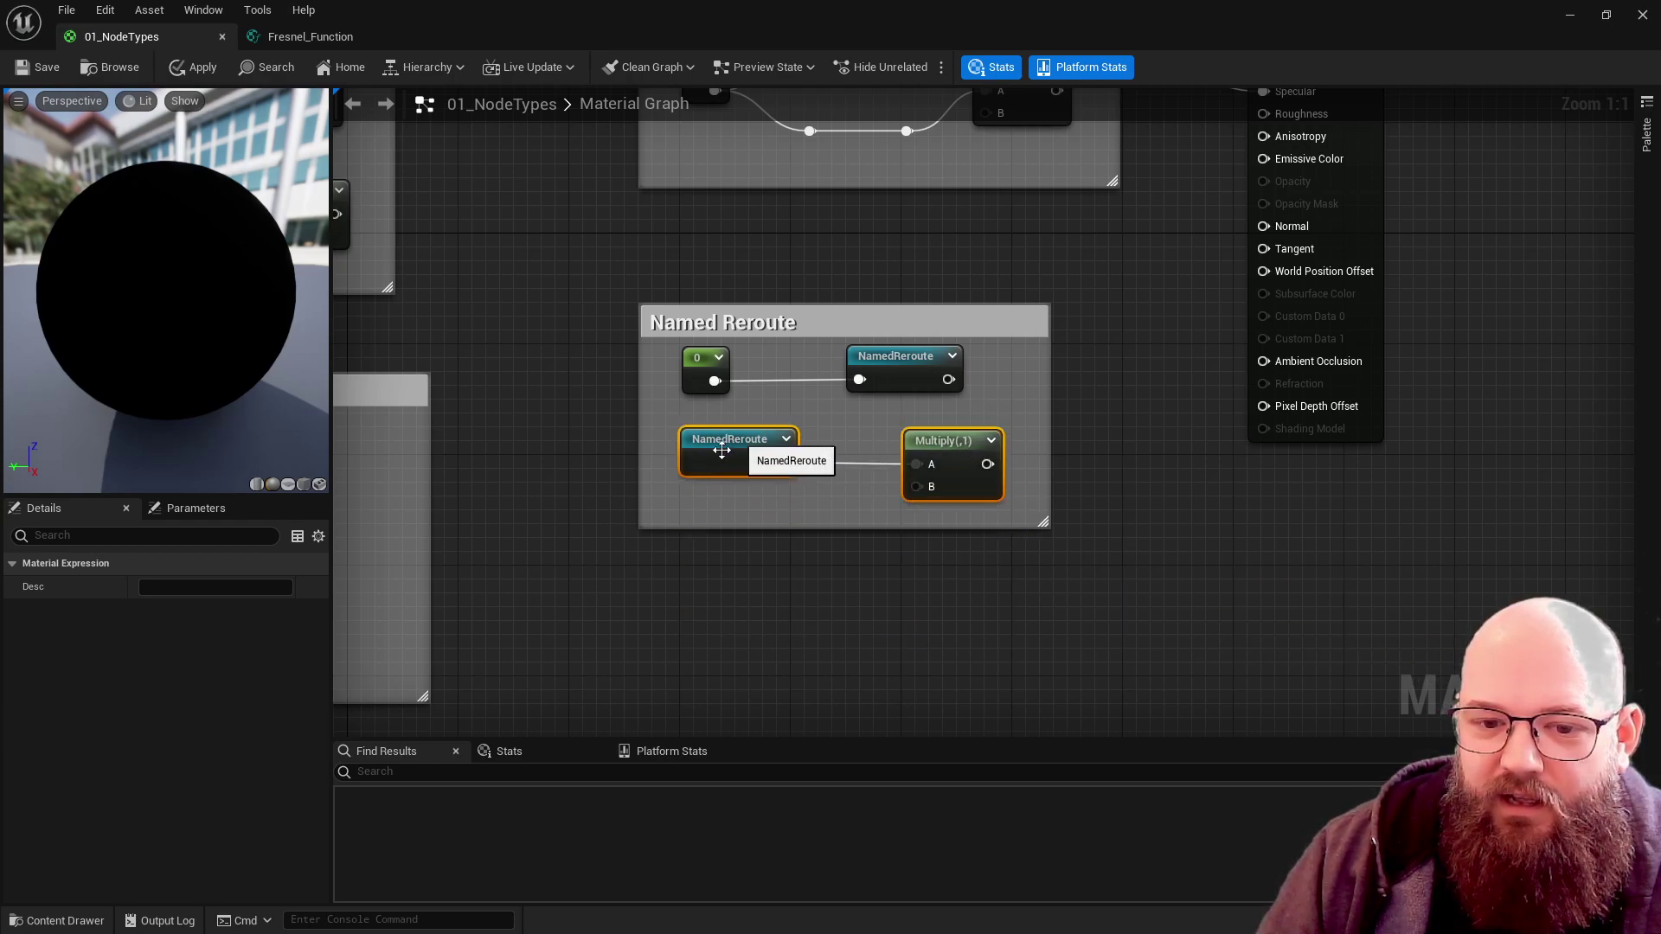
- Place two new NamedReroute nodes one above the other below the Named Reroute group
{"action": "left_click", "coordinate": [761, 573]}
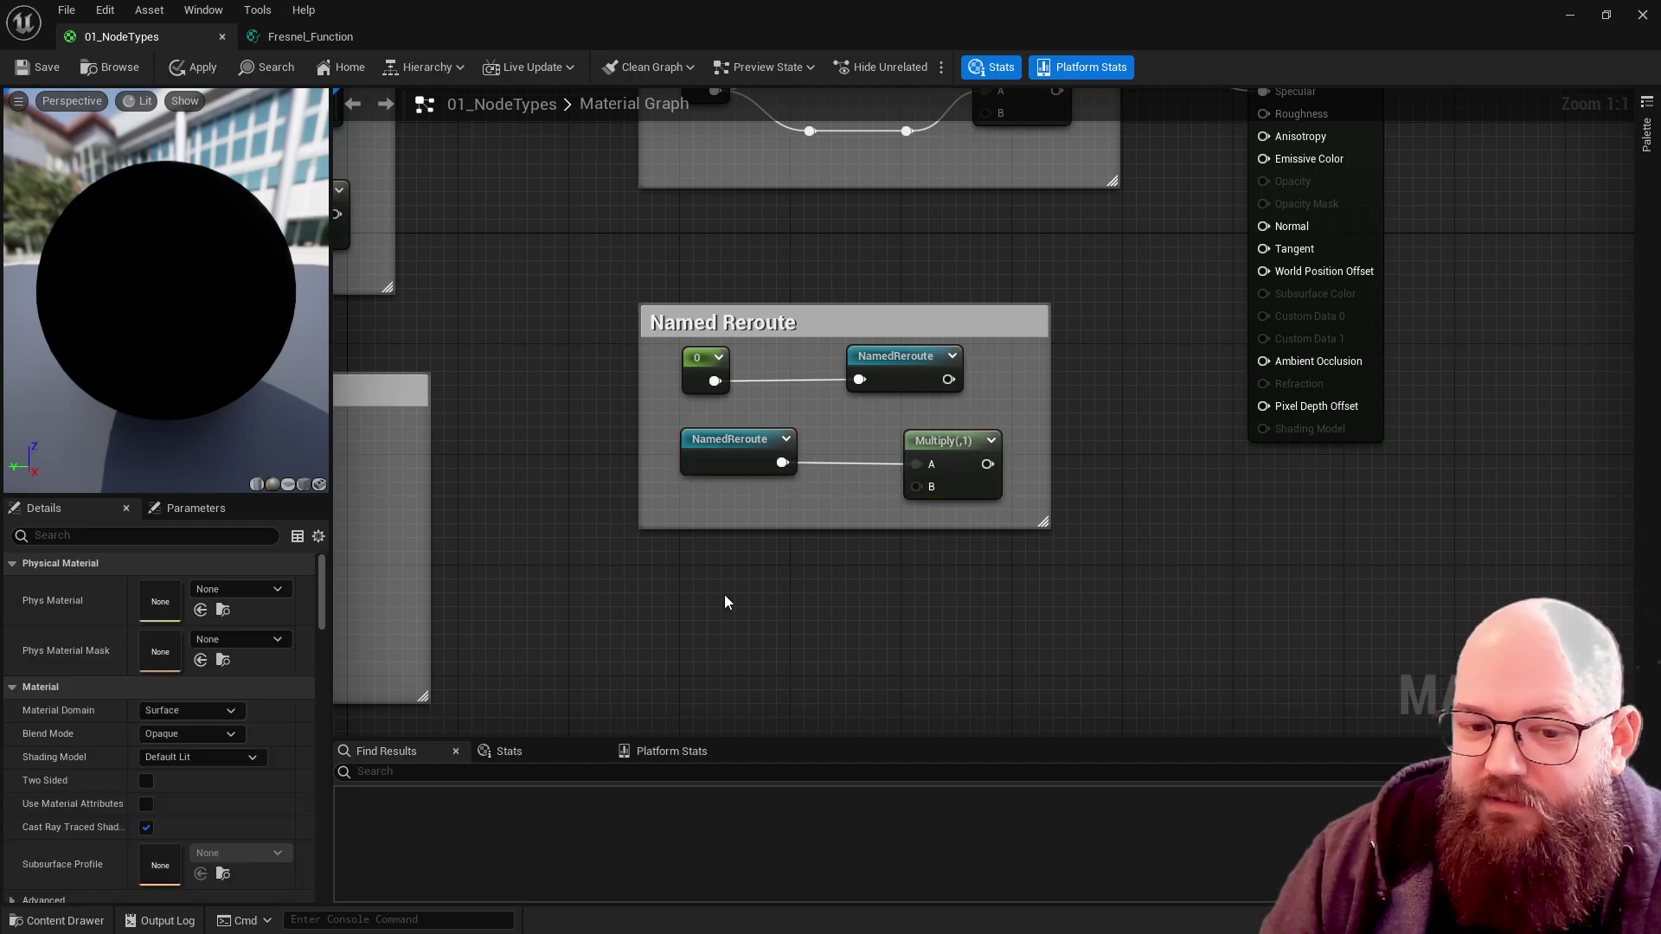
{"action": "right_click", "coordinate": [693, 578]}
{"action": "left_click", "coordinate": [744, 622]}
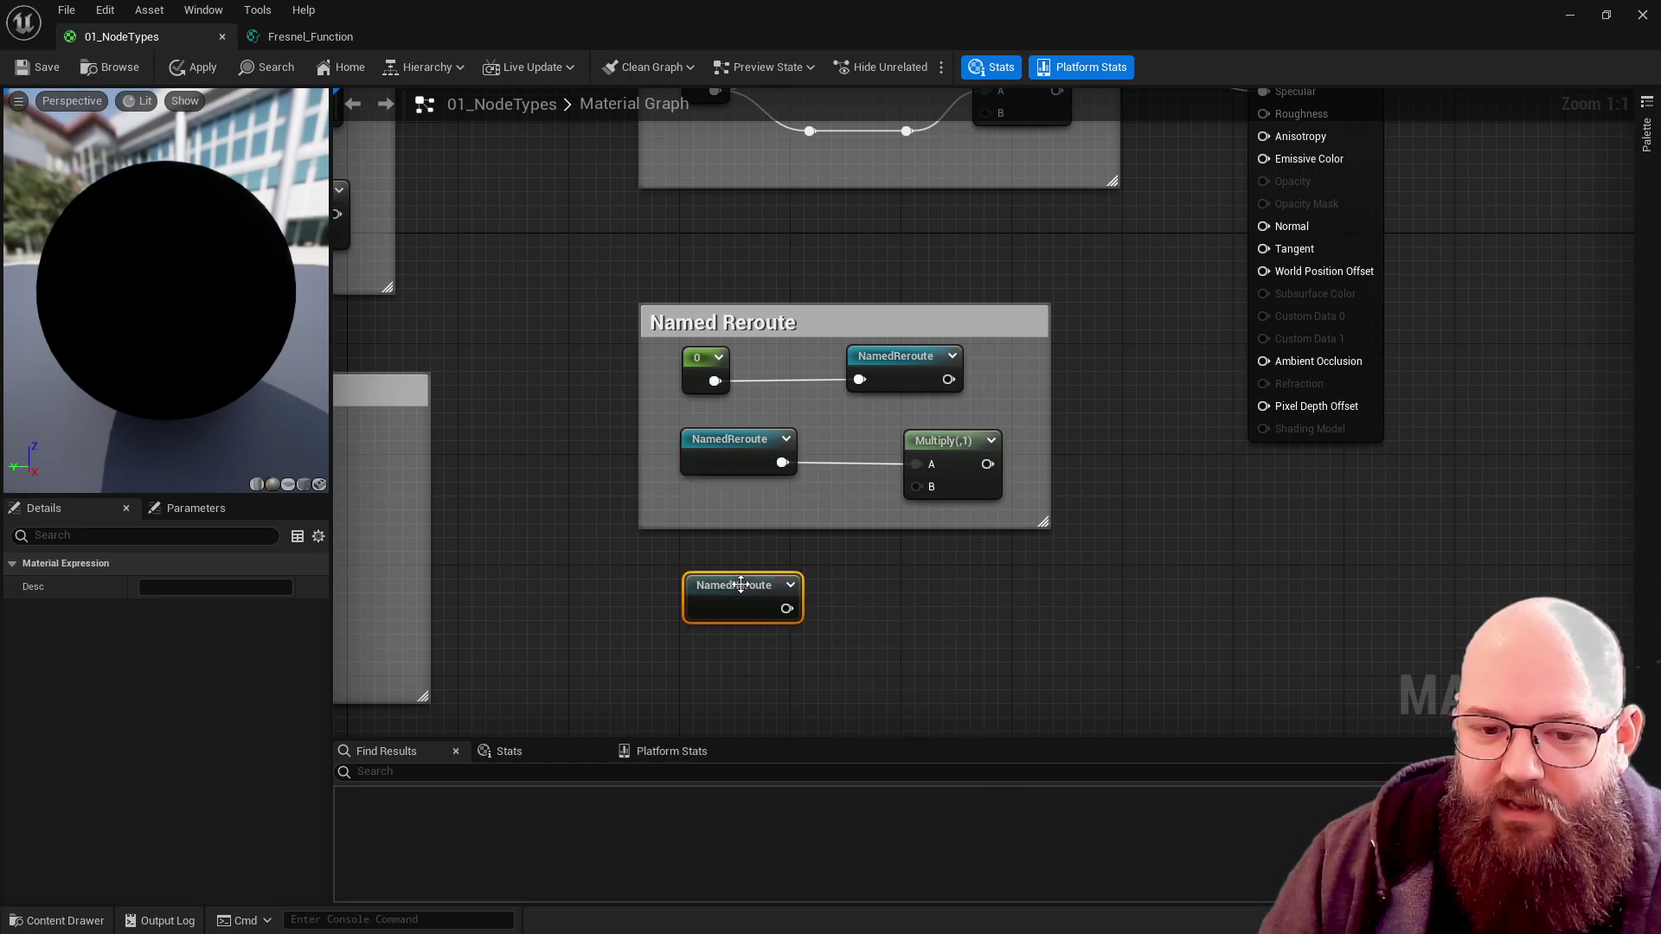
{"action": "right_click_drag", "start_coordinate": [743, 601], "coordinate": [749, 433]}
{"action": "left_click", "coordinate": [674, 500]}
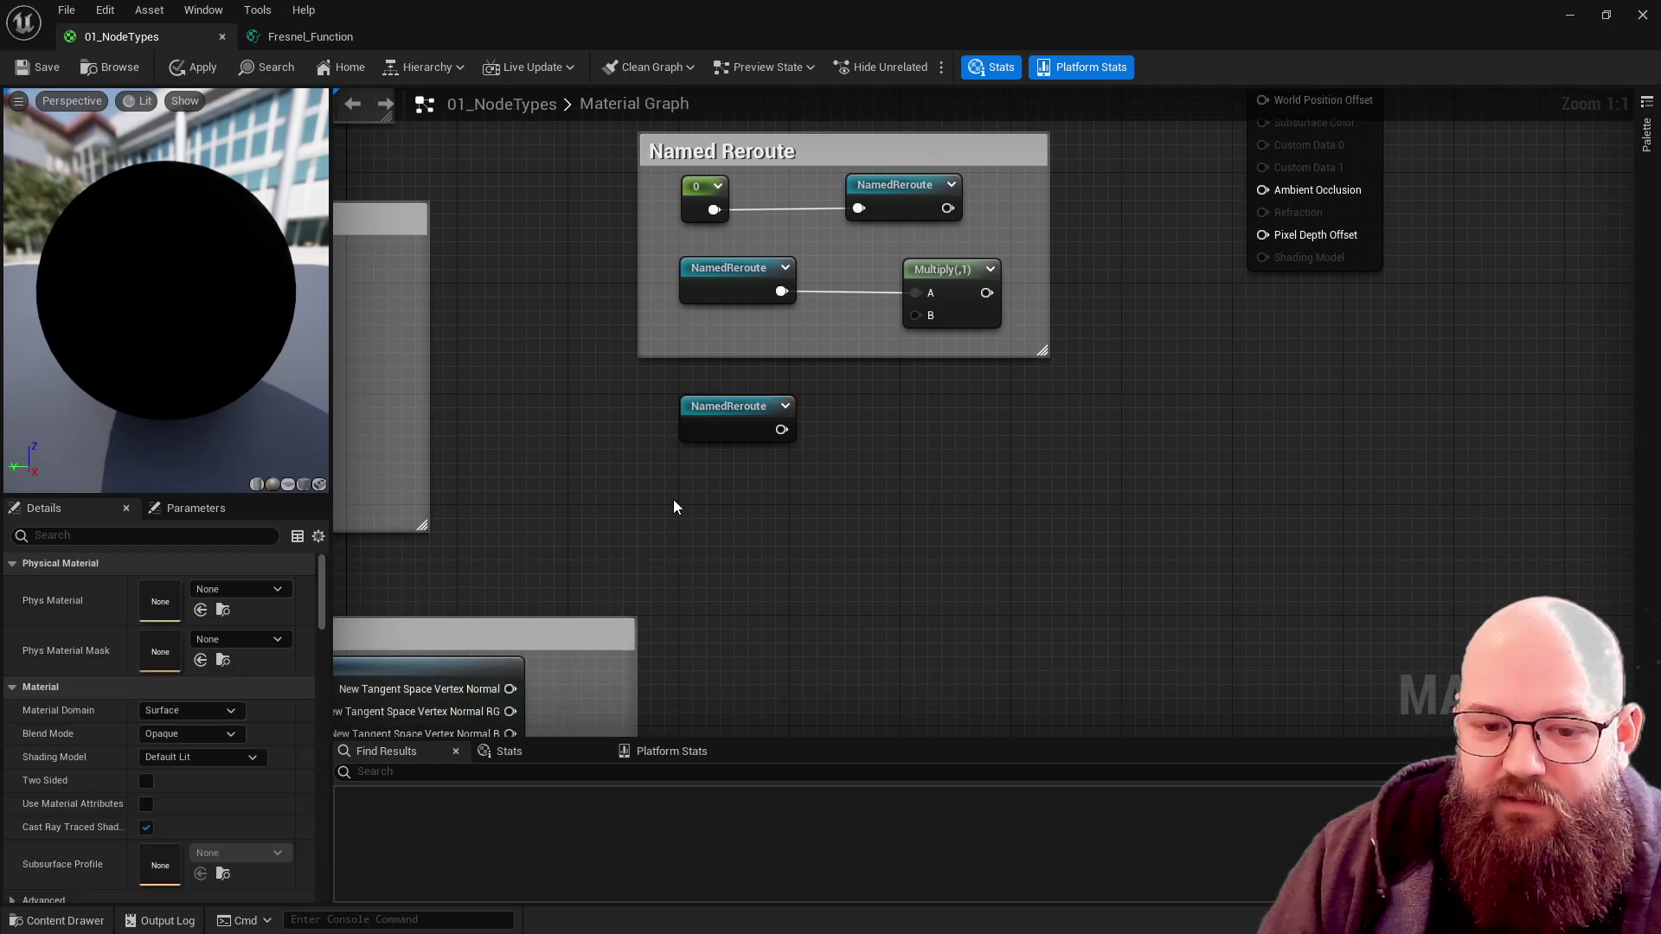
{"action": "right_click", "coordinate": [674, 501]}
{"action": "left_click", "coordinate": [702, 548]}
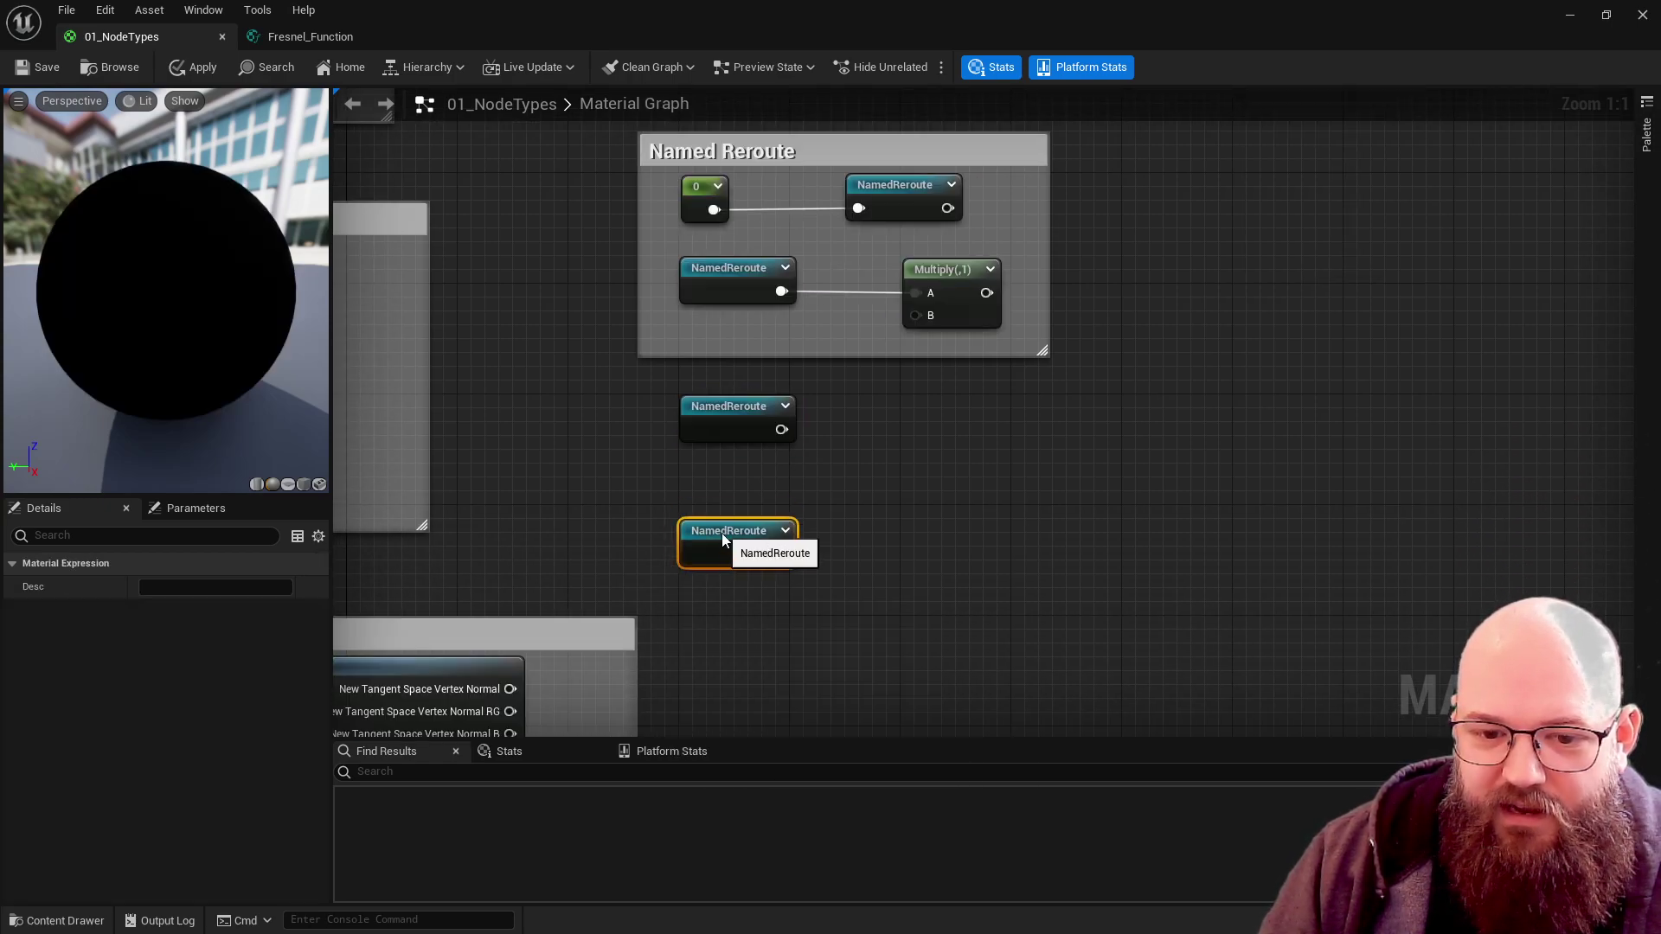
- Reframe the graph and marquee-select the two loose NamedReroute nodes beneath the group
{"action": "left_click_drag", "start_coordinate": [809, 454], "coordinate": [661, 178]}
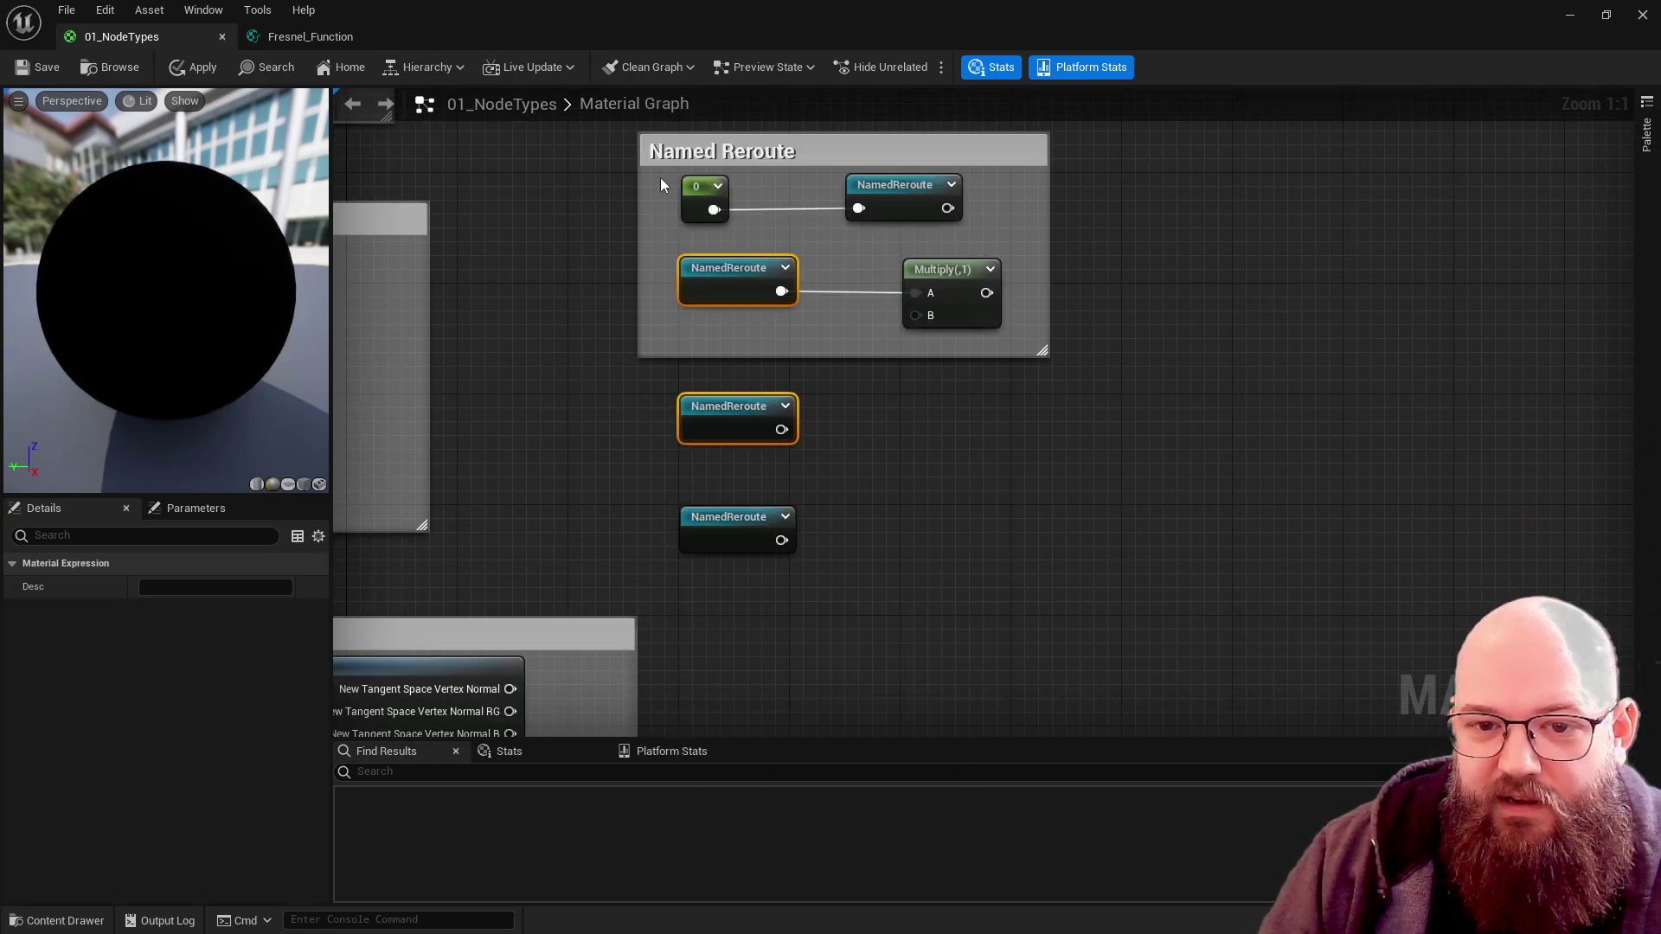
{"action": "left_click", "coordinate": [865, 238]}
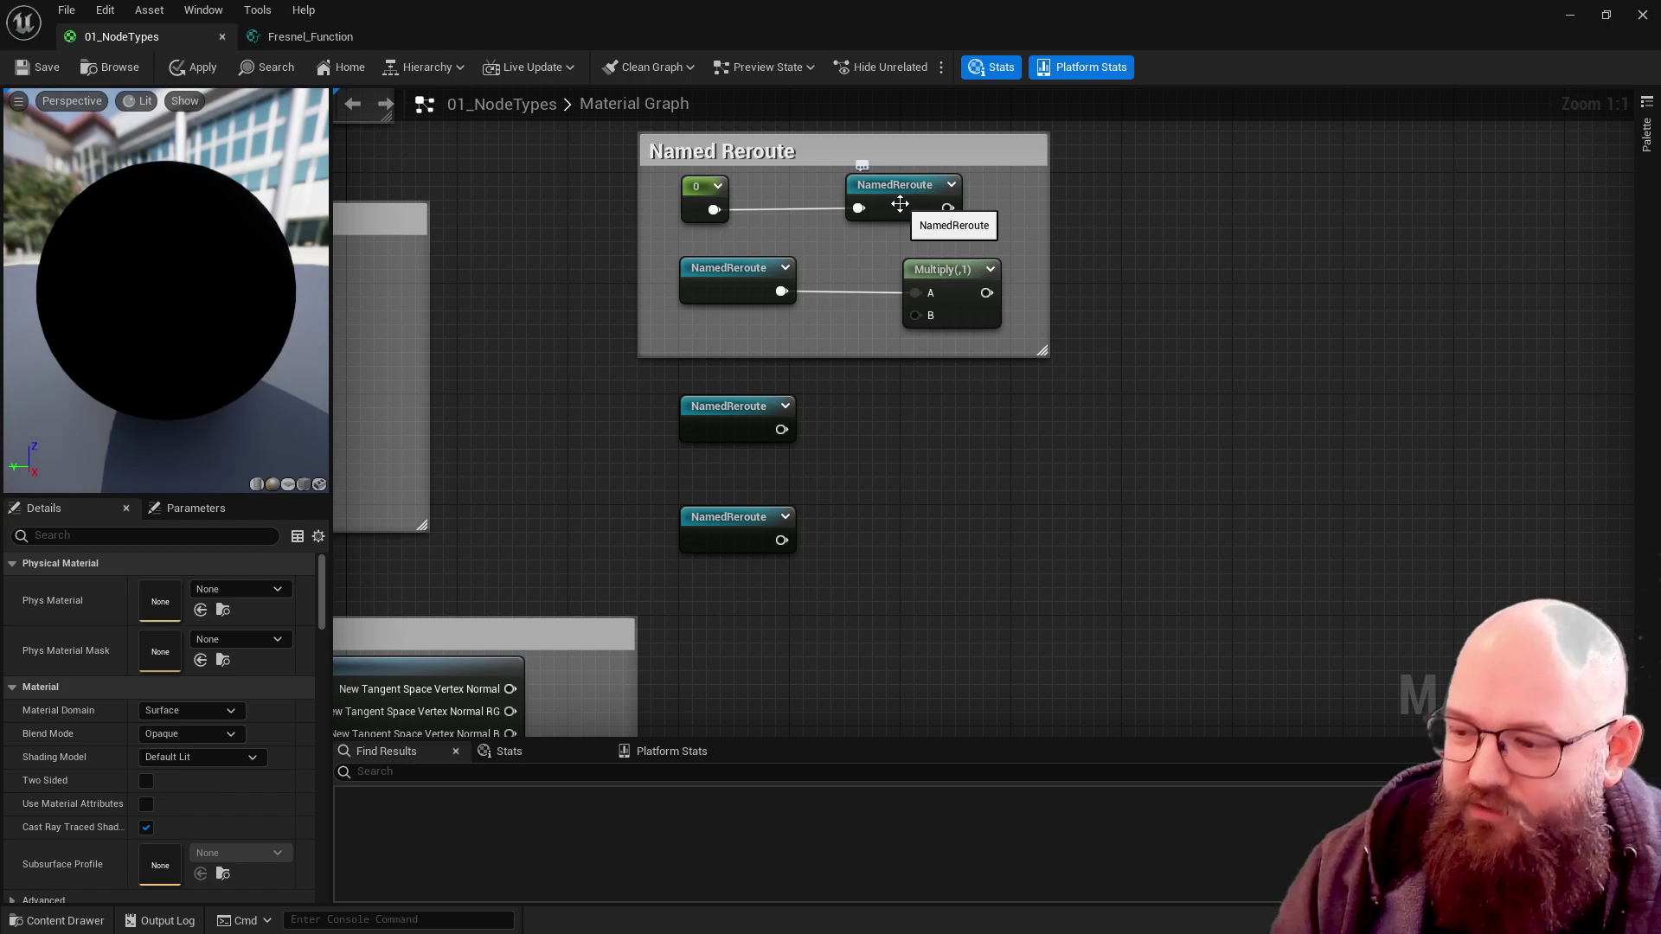
{"action": "right_click_drag", "start_coordinate": [1177, 232], "coordinate": [1135, 326]}
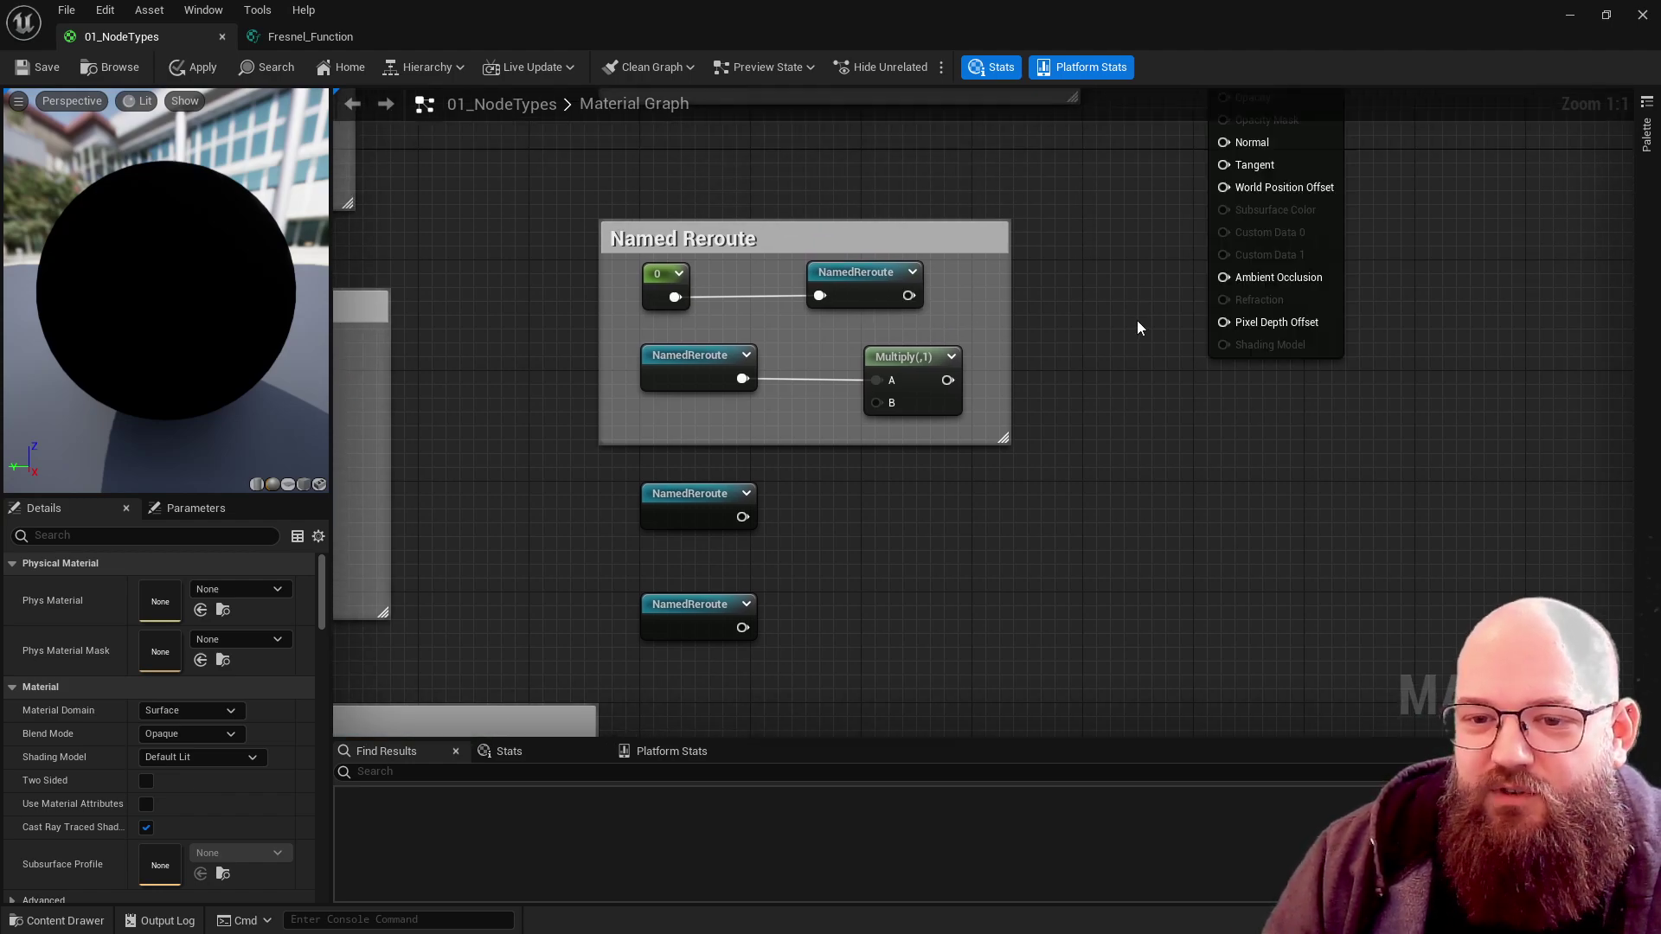
{"action": "right_click_drag", "start_coordinate": [1110, 446], "coordinate": [1087, 430]}
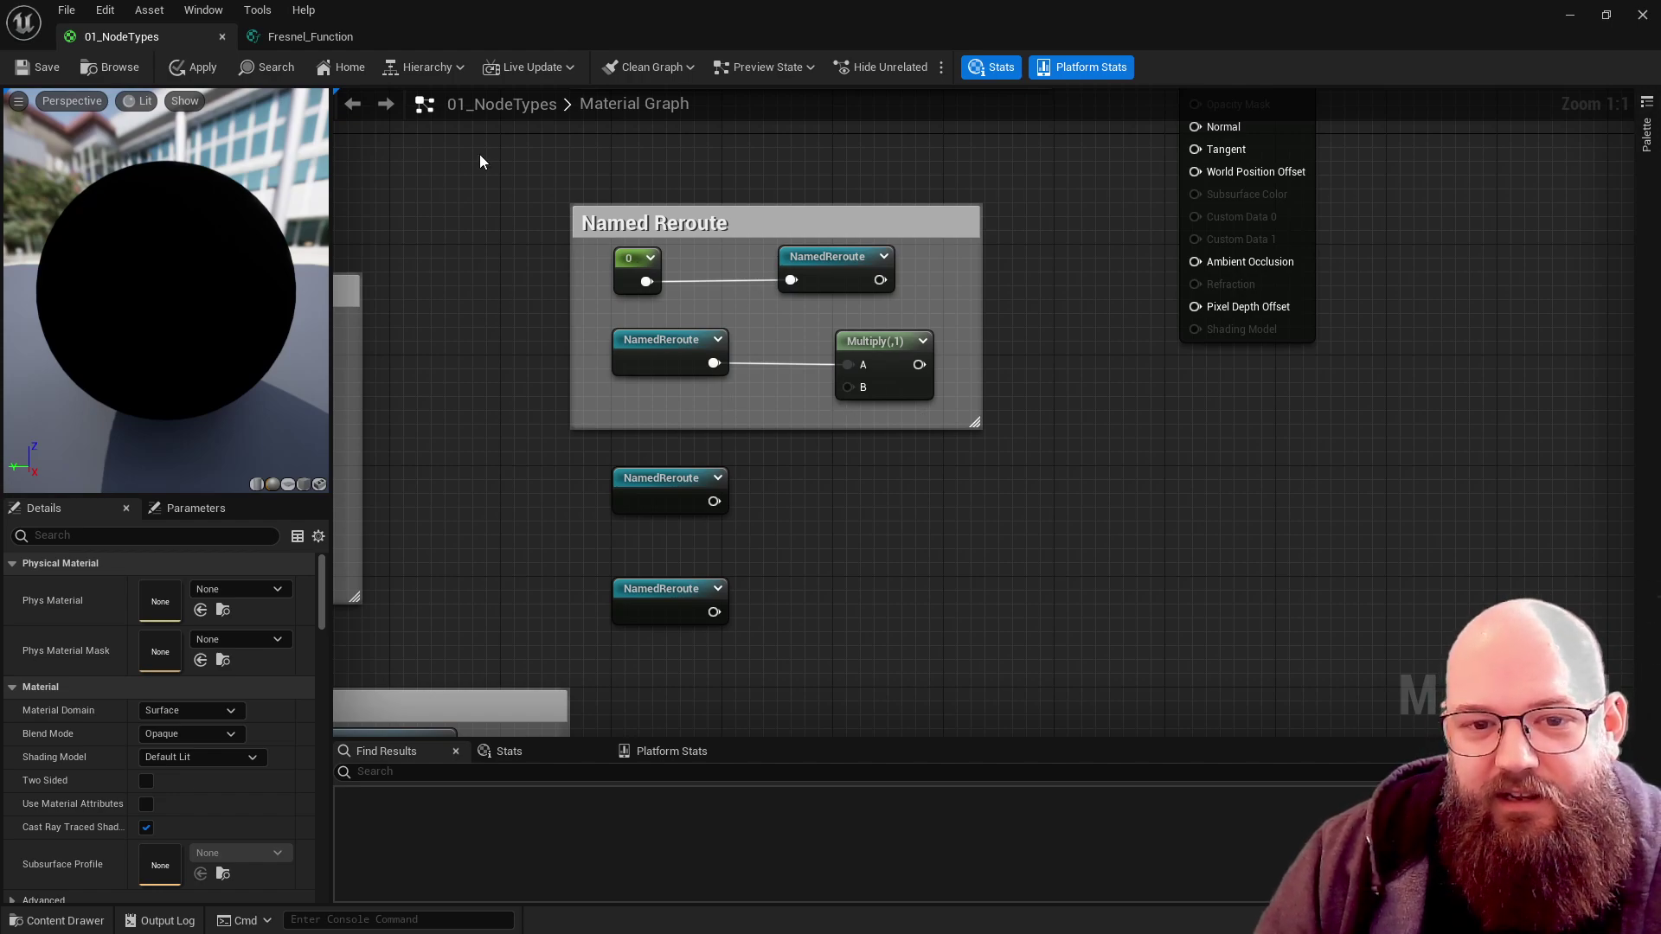
{"action": "left_click_drag", "start_coordinate": [479, 154], "coordinate": [1060, 384]}
{"action": "left_click", "coordinate": [951, 576]}
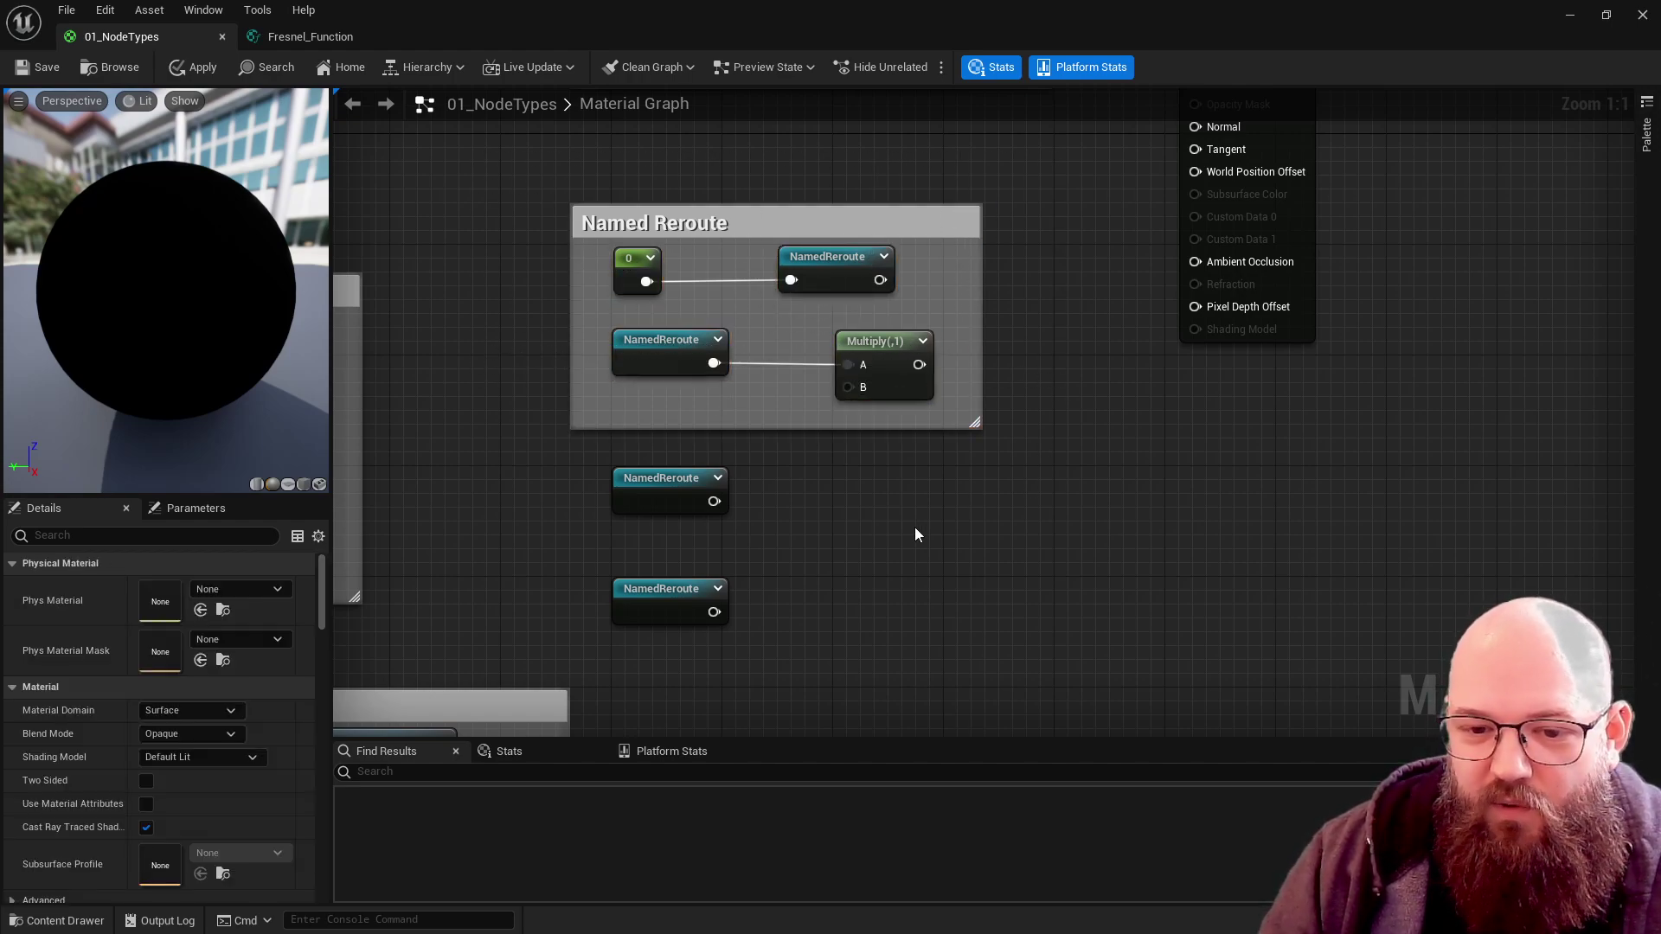
{"action": "left_click_drag", "start_coordinate": [537, 459], "coordinate": [751, 642]}
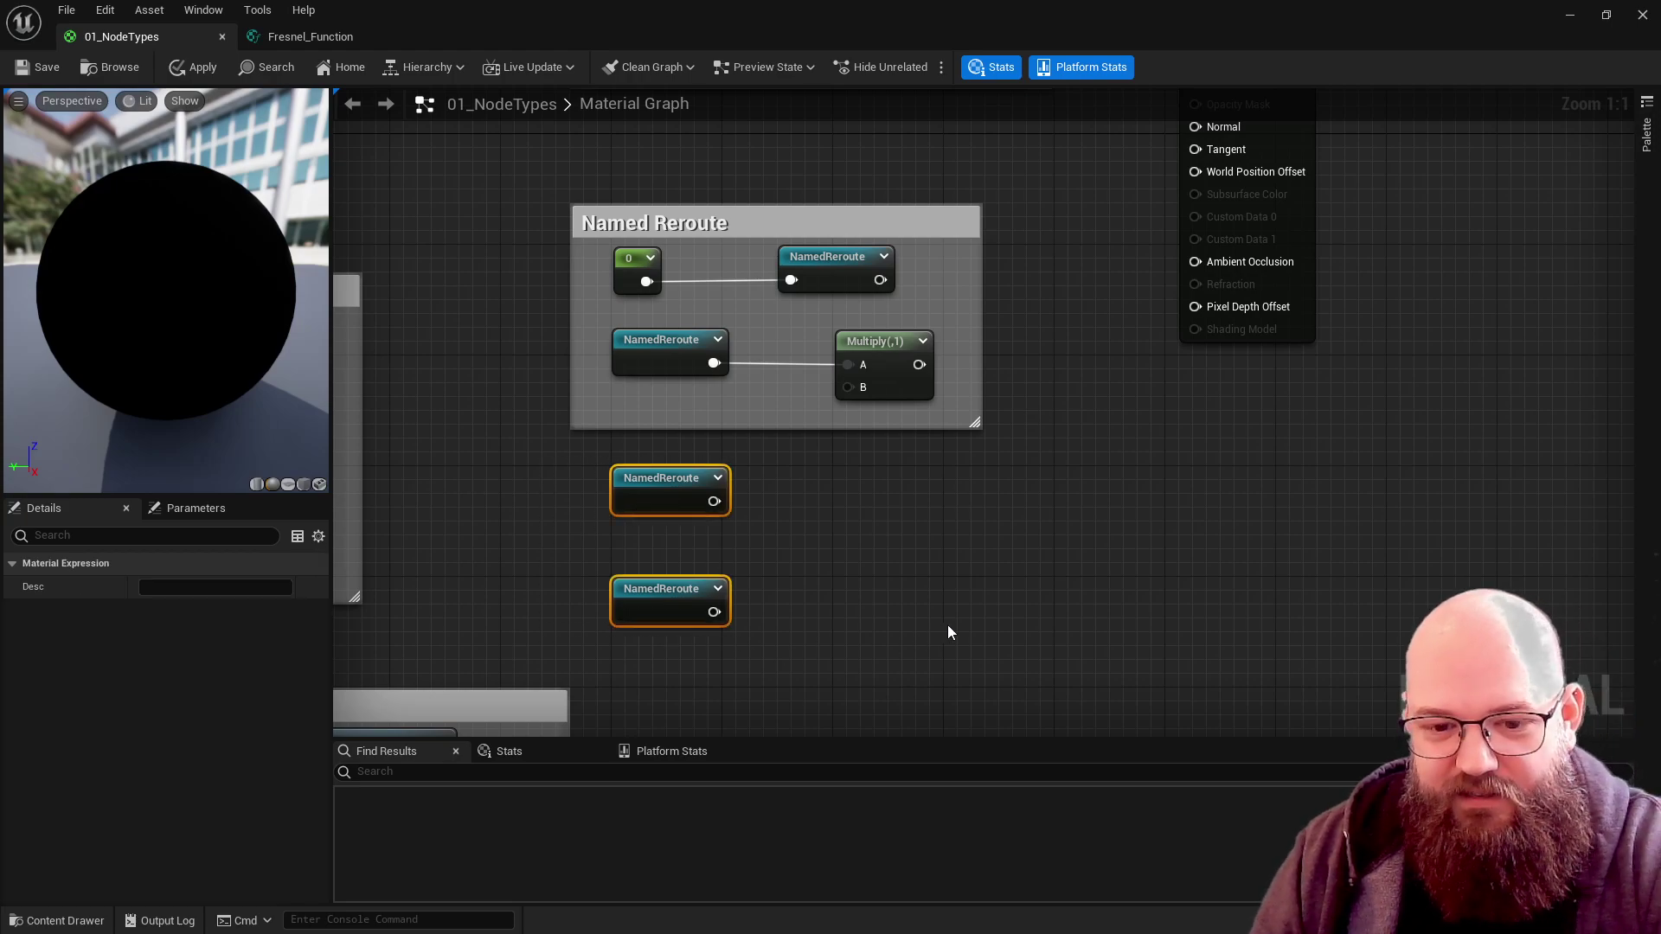
- Delete the two selected NamedReroute nodes and zoom out to frame every comment group
{"action": "key", "text": "Delete"}
{"action": "scroll", "coordinate": [854, 542], "scroll_direction": "down", "scroll_amount": 1}
{"action": "scroll", "coordinate": [854, 537], "scroll_direction": "down", "scroll_amount": 4}
{"action": "right_click_drag", "start_coordinate": [806, 556], "coordinate": [1246, 470]}
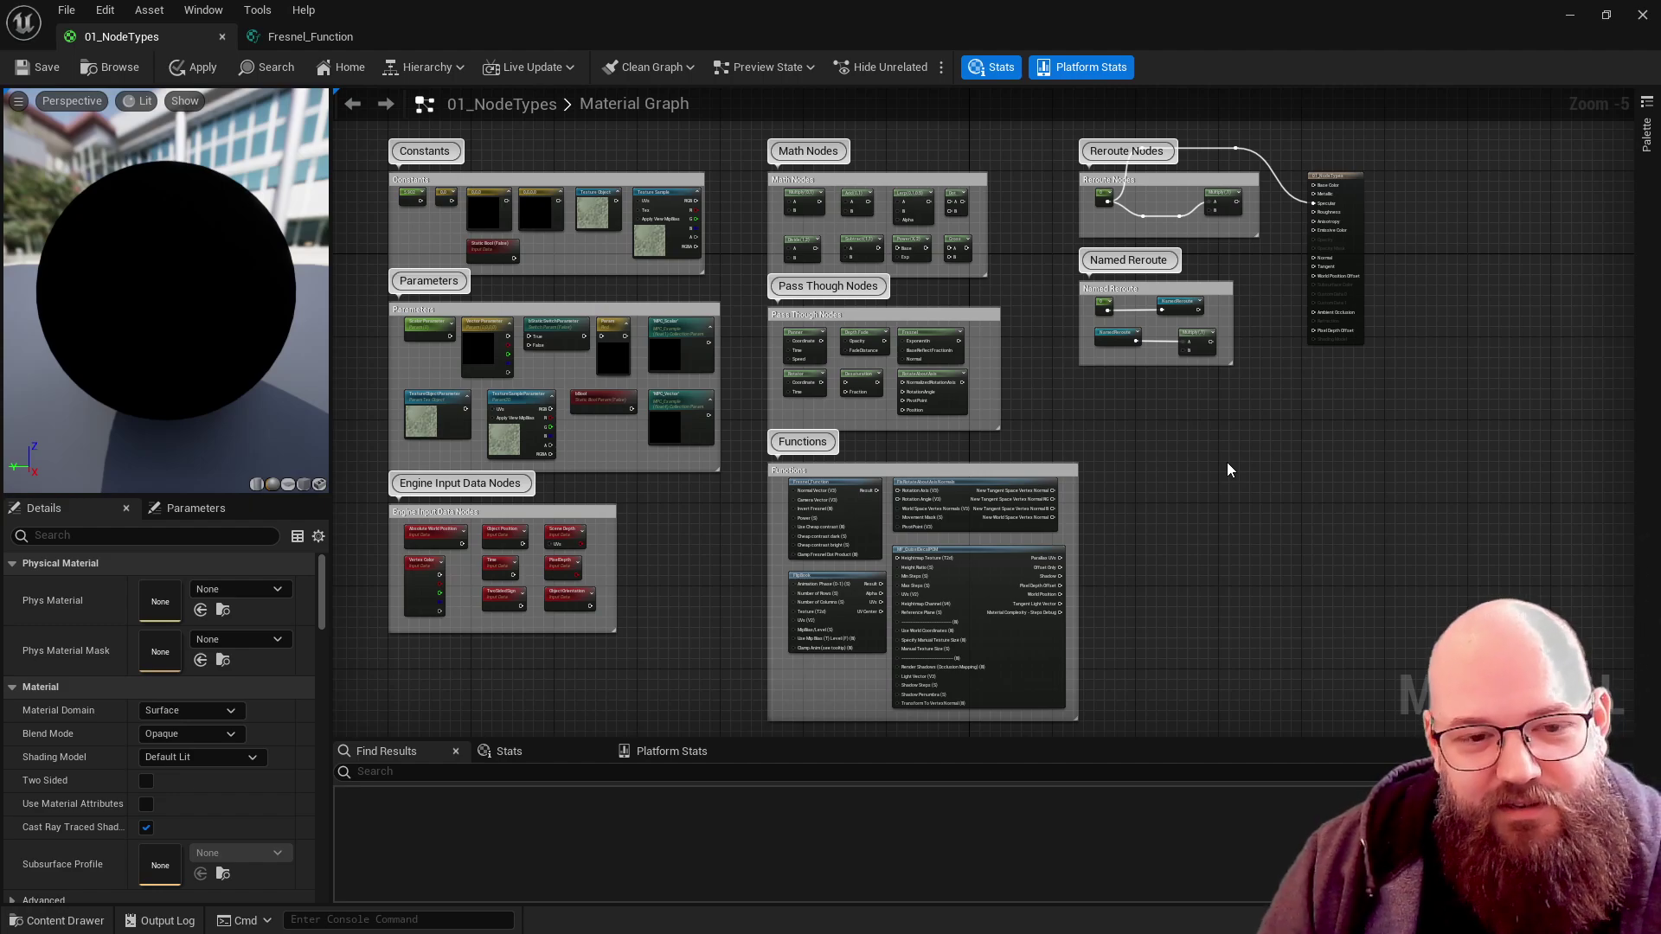
{"action": "right_click_drag", "start_coordinate": [1228, 464], "coordinate": [1229, 467]}
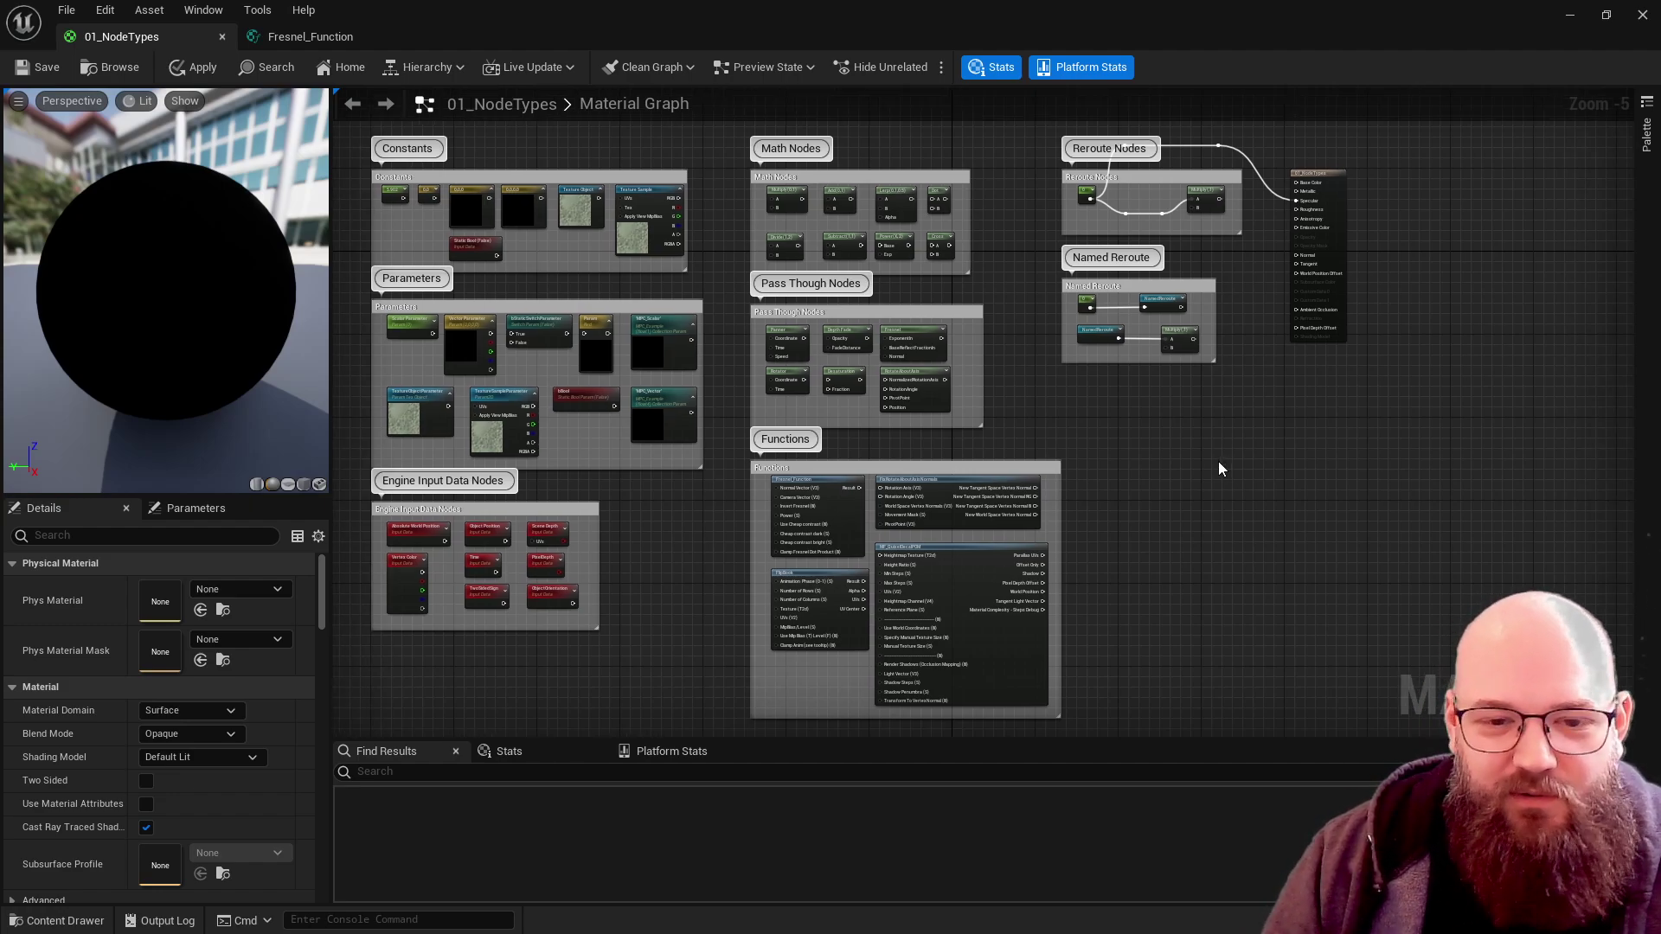